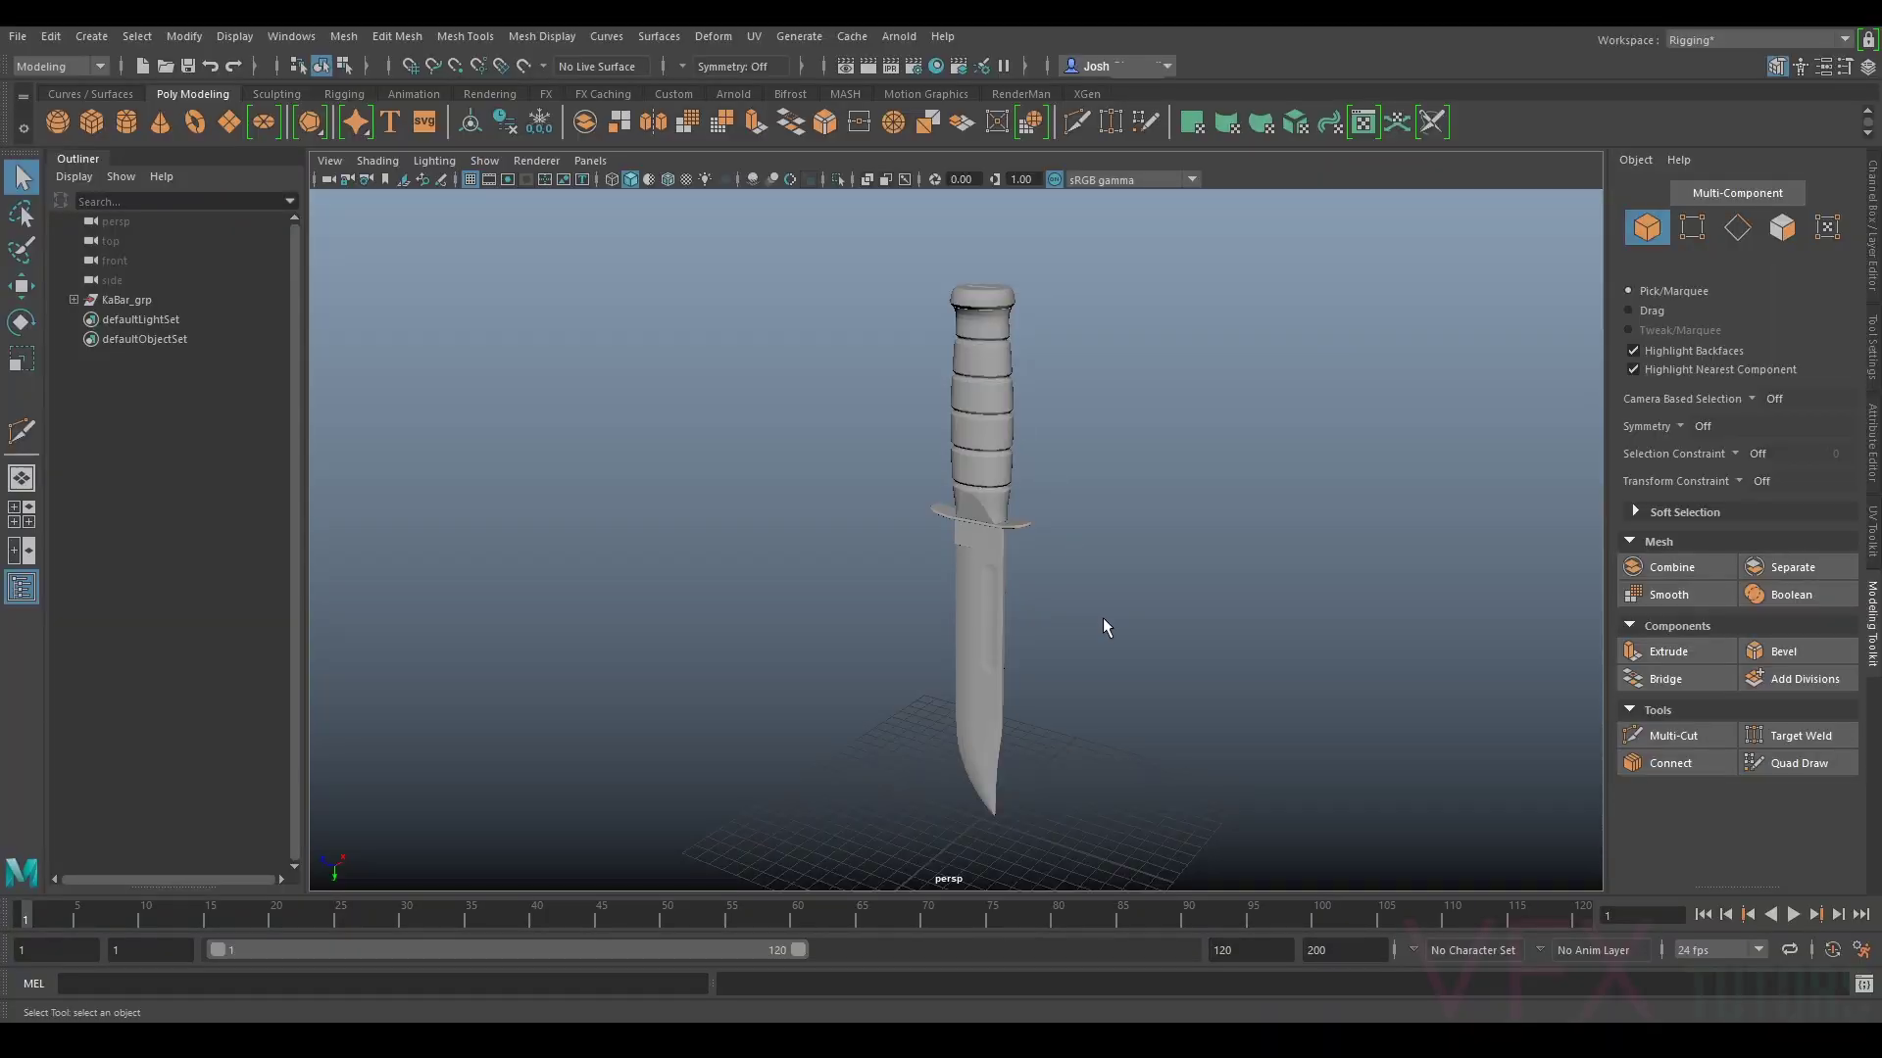
Step: Expand KaBar_grp and select Guard_geo, Blade_geo and handle_geo together
middle_click_drag(1143, 579, 1072, 504, "alt")
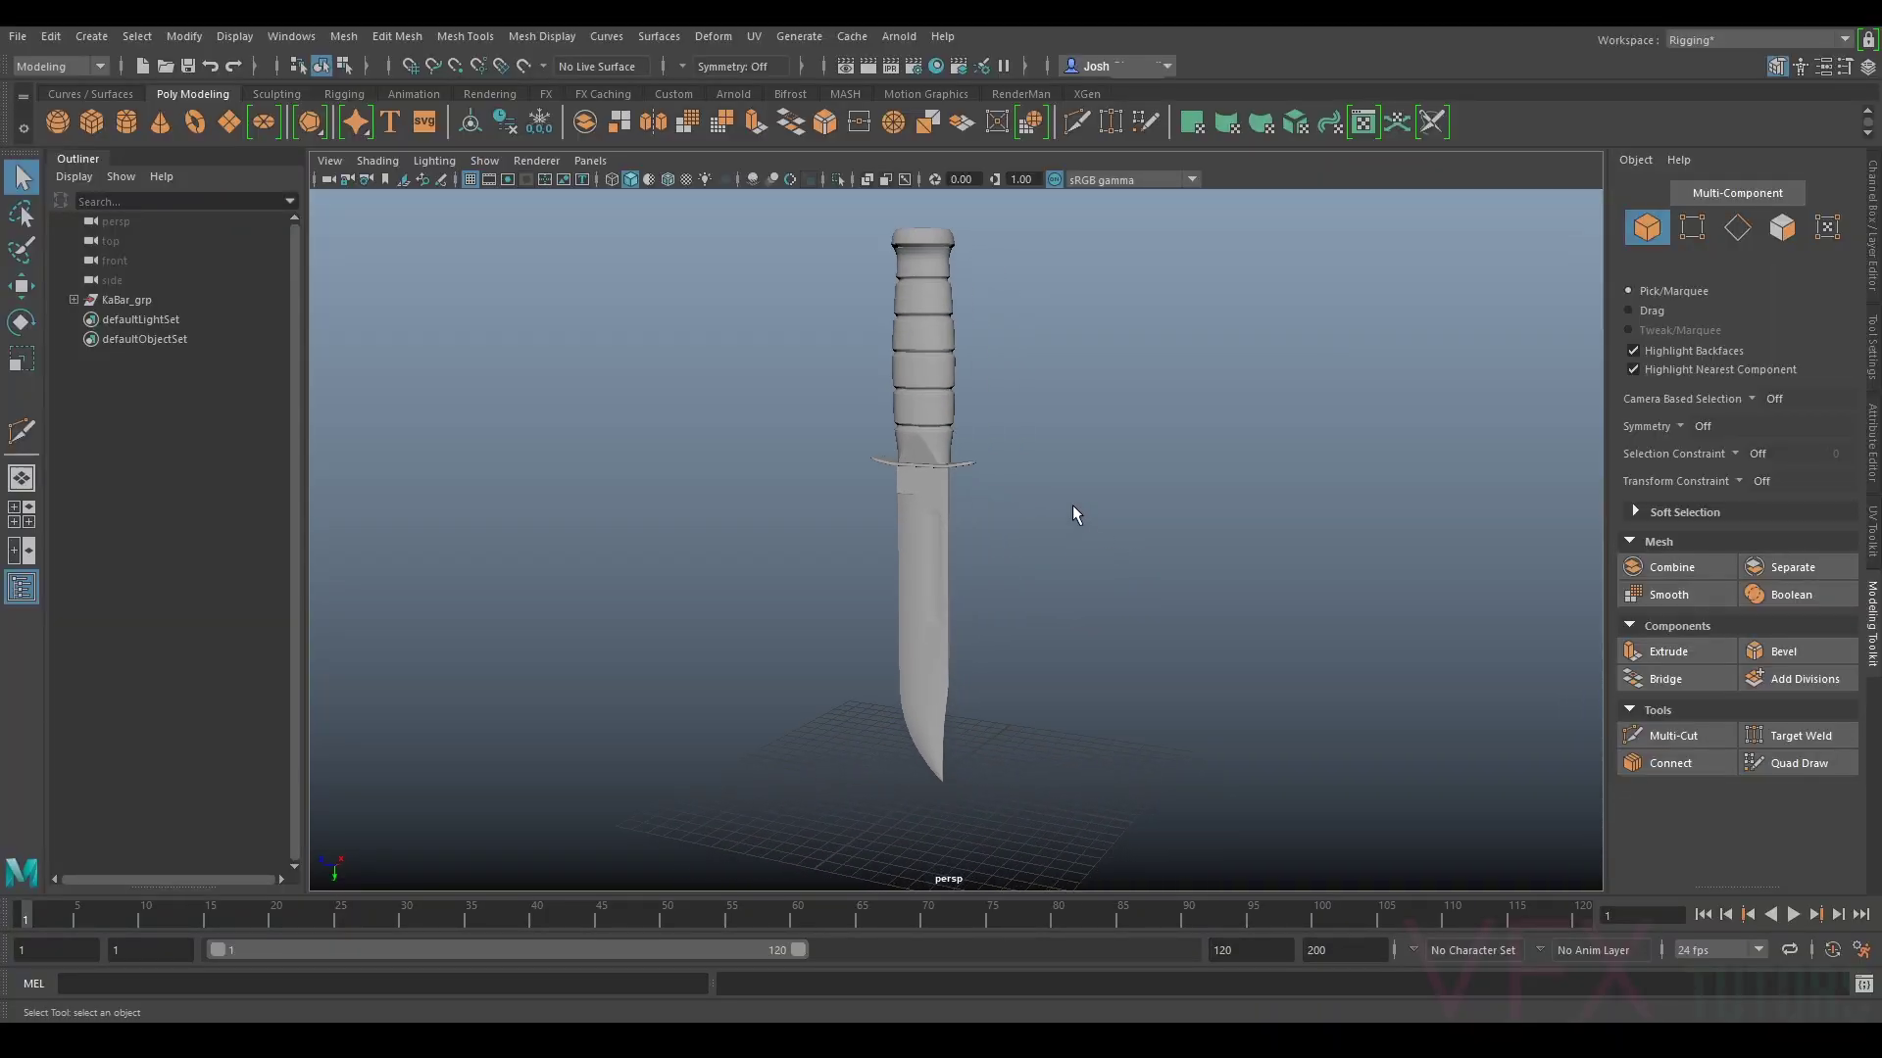
left_click(123, 301)
left_click(74, 299)
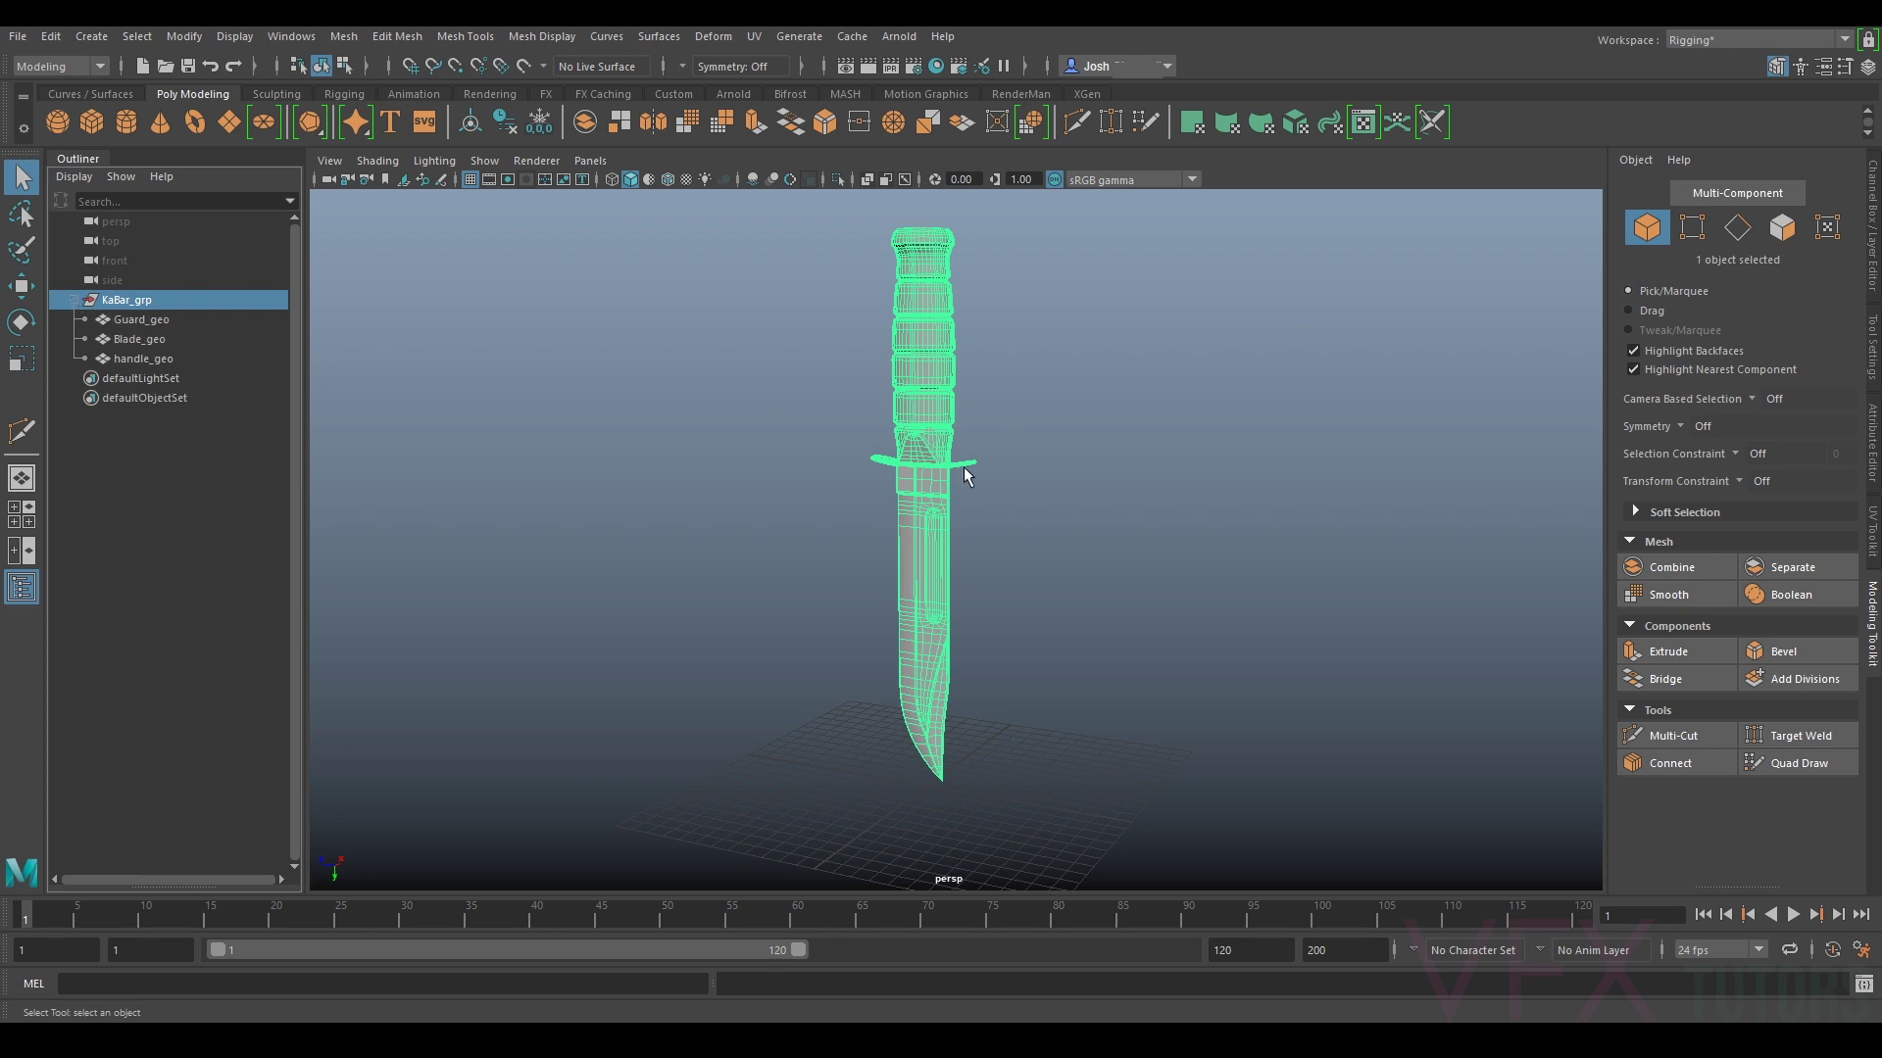
left_click(175, 319)
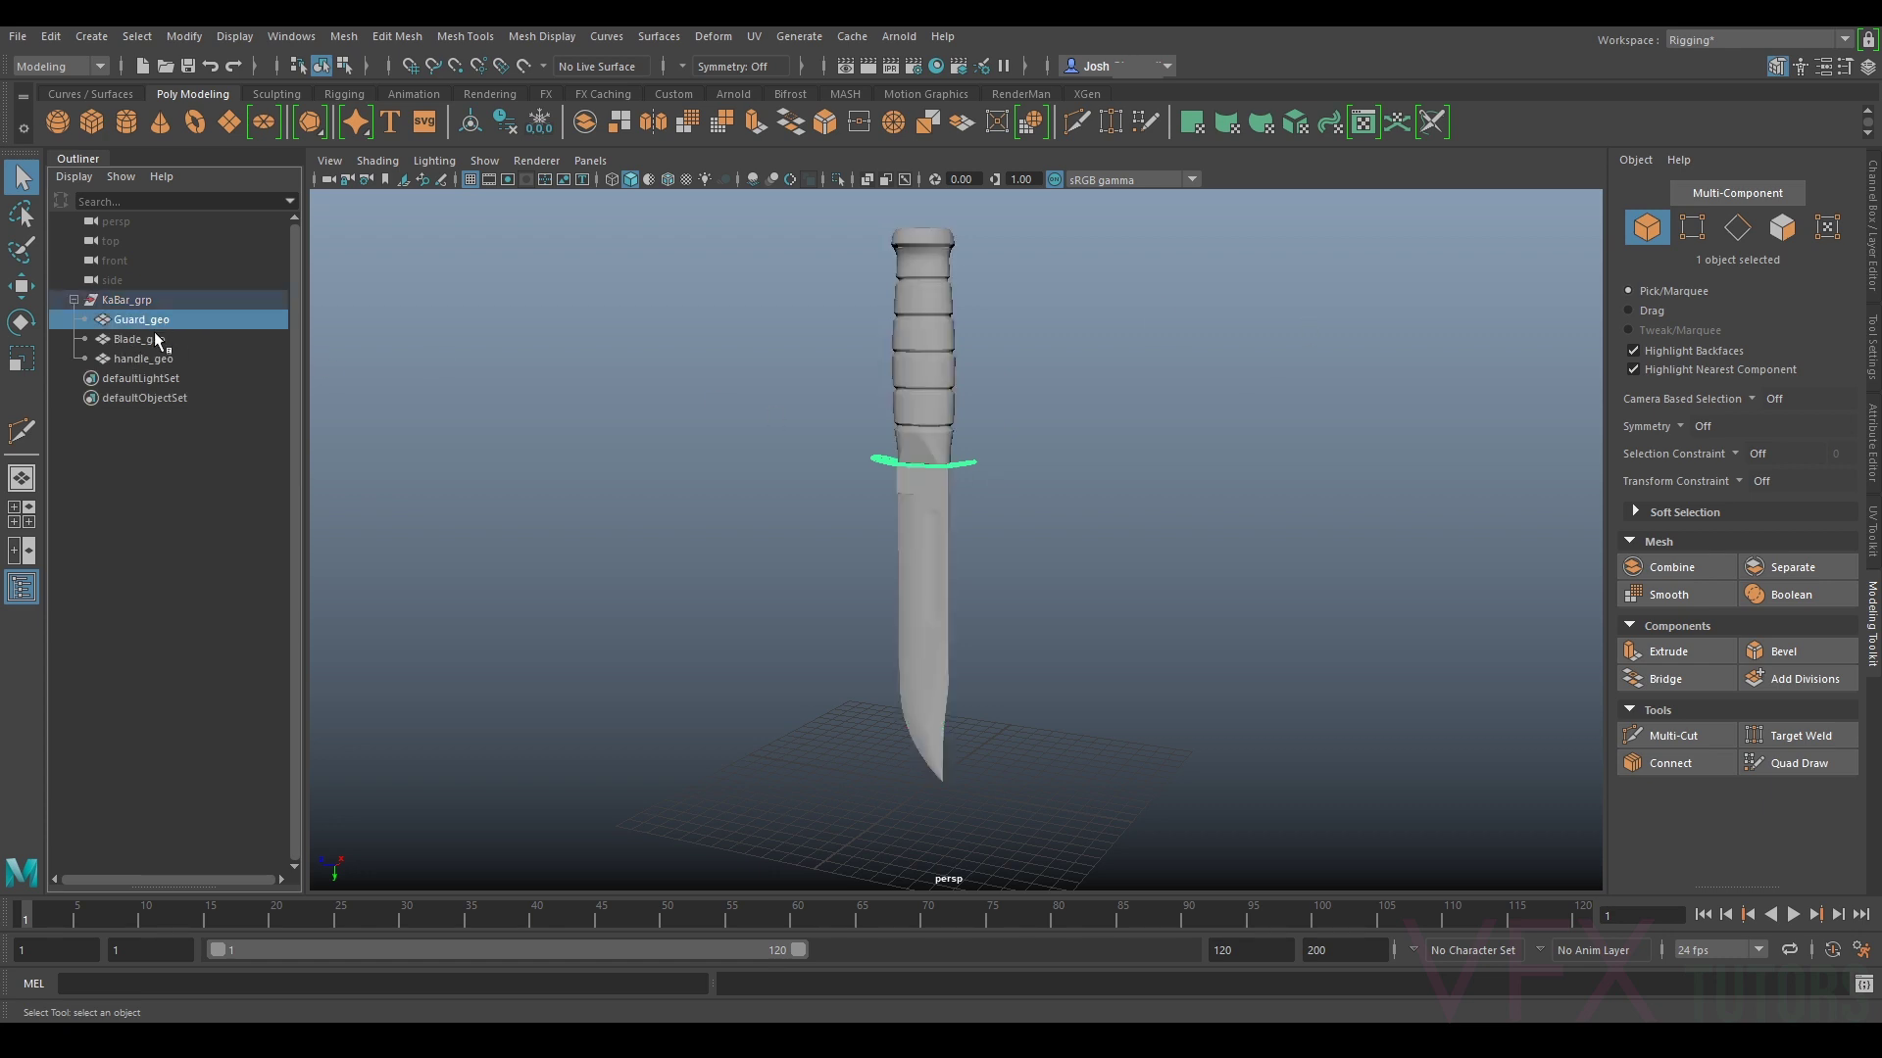
left_click(141, 341)
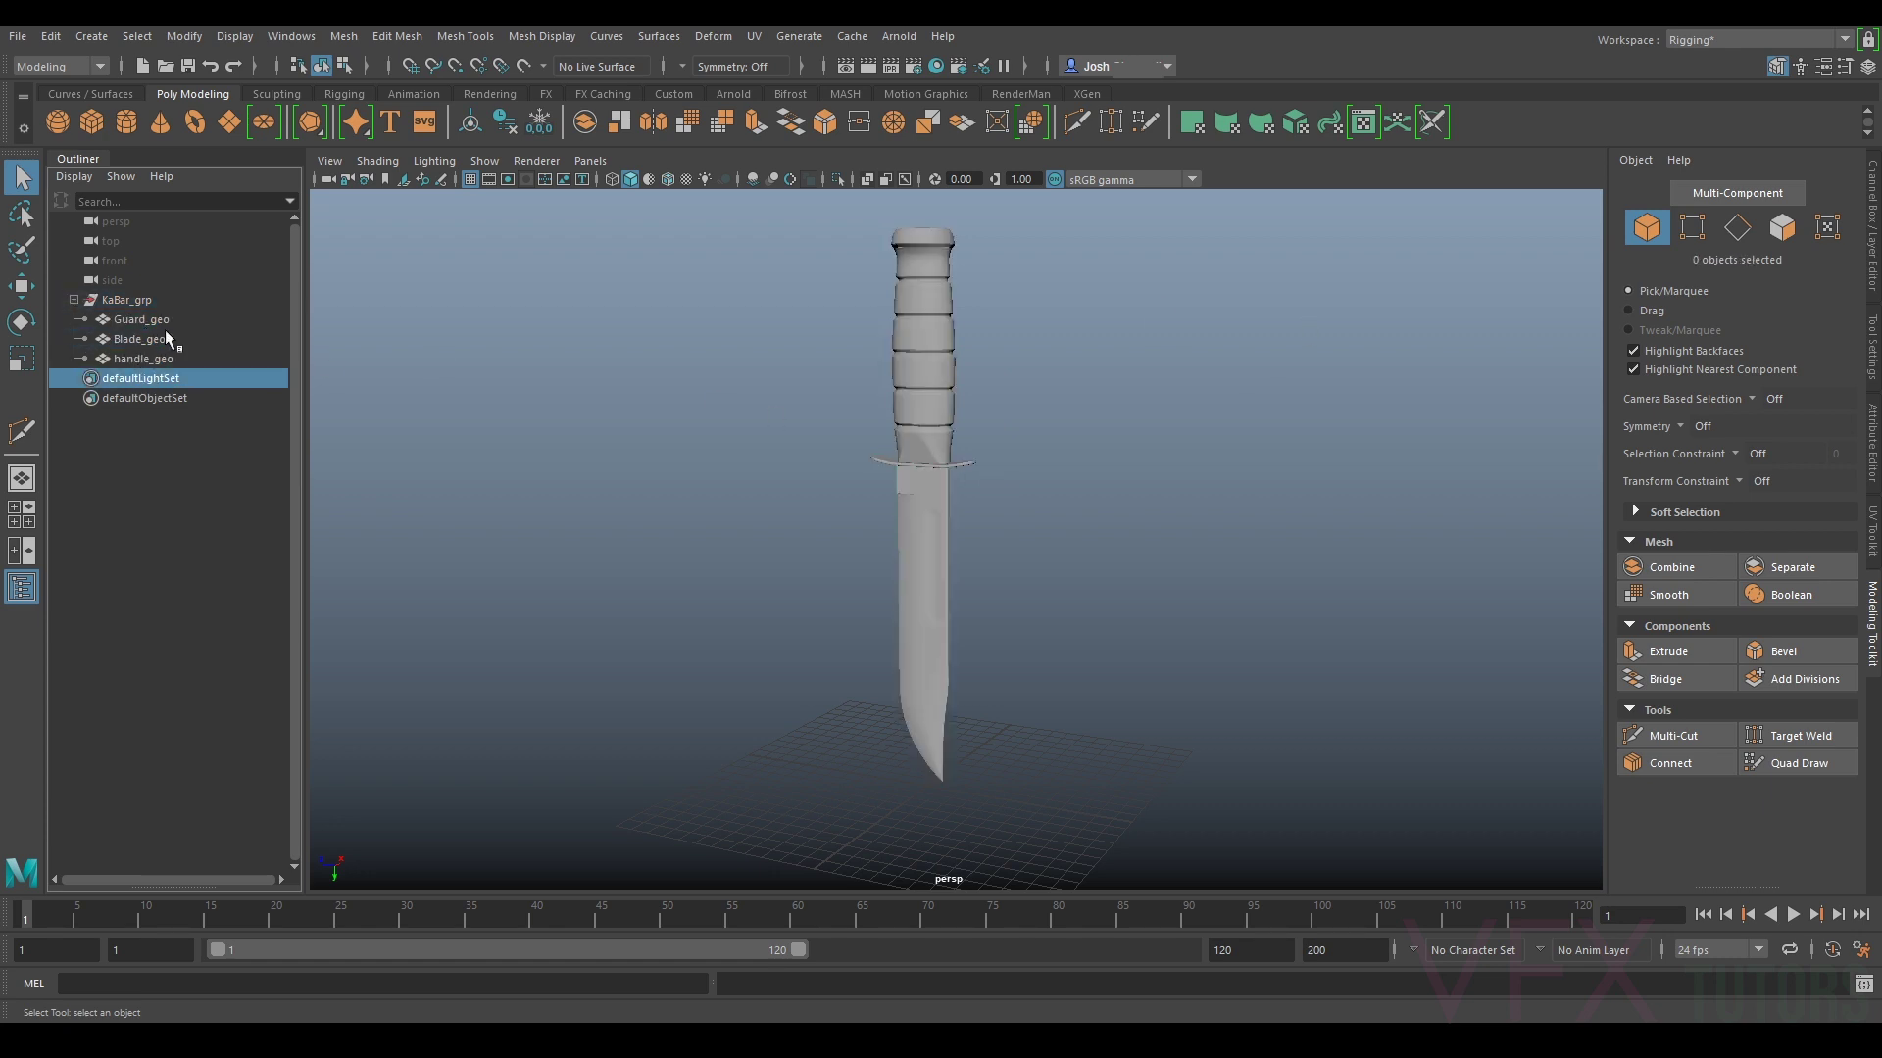
left_click(161, 321)
left_click(147, 359, "shift")
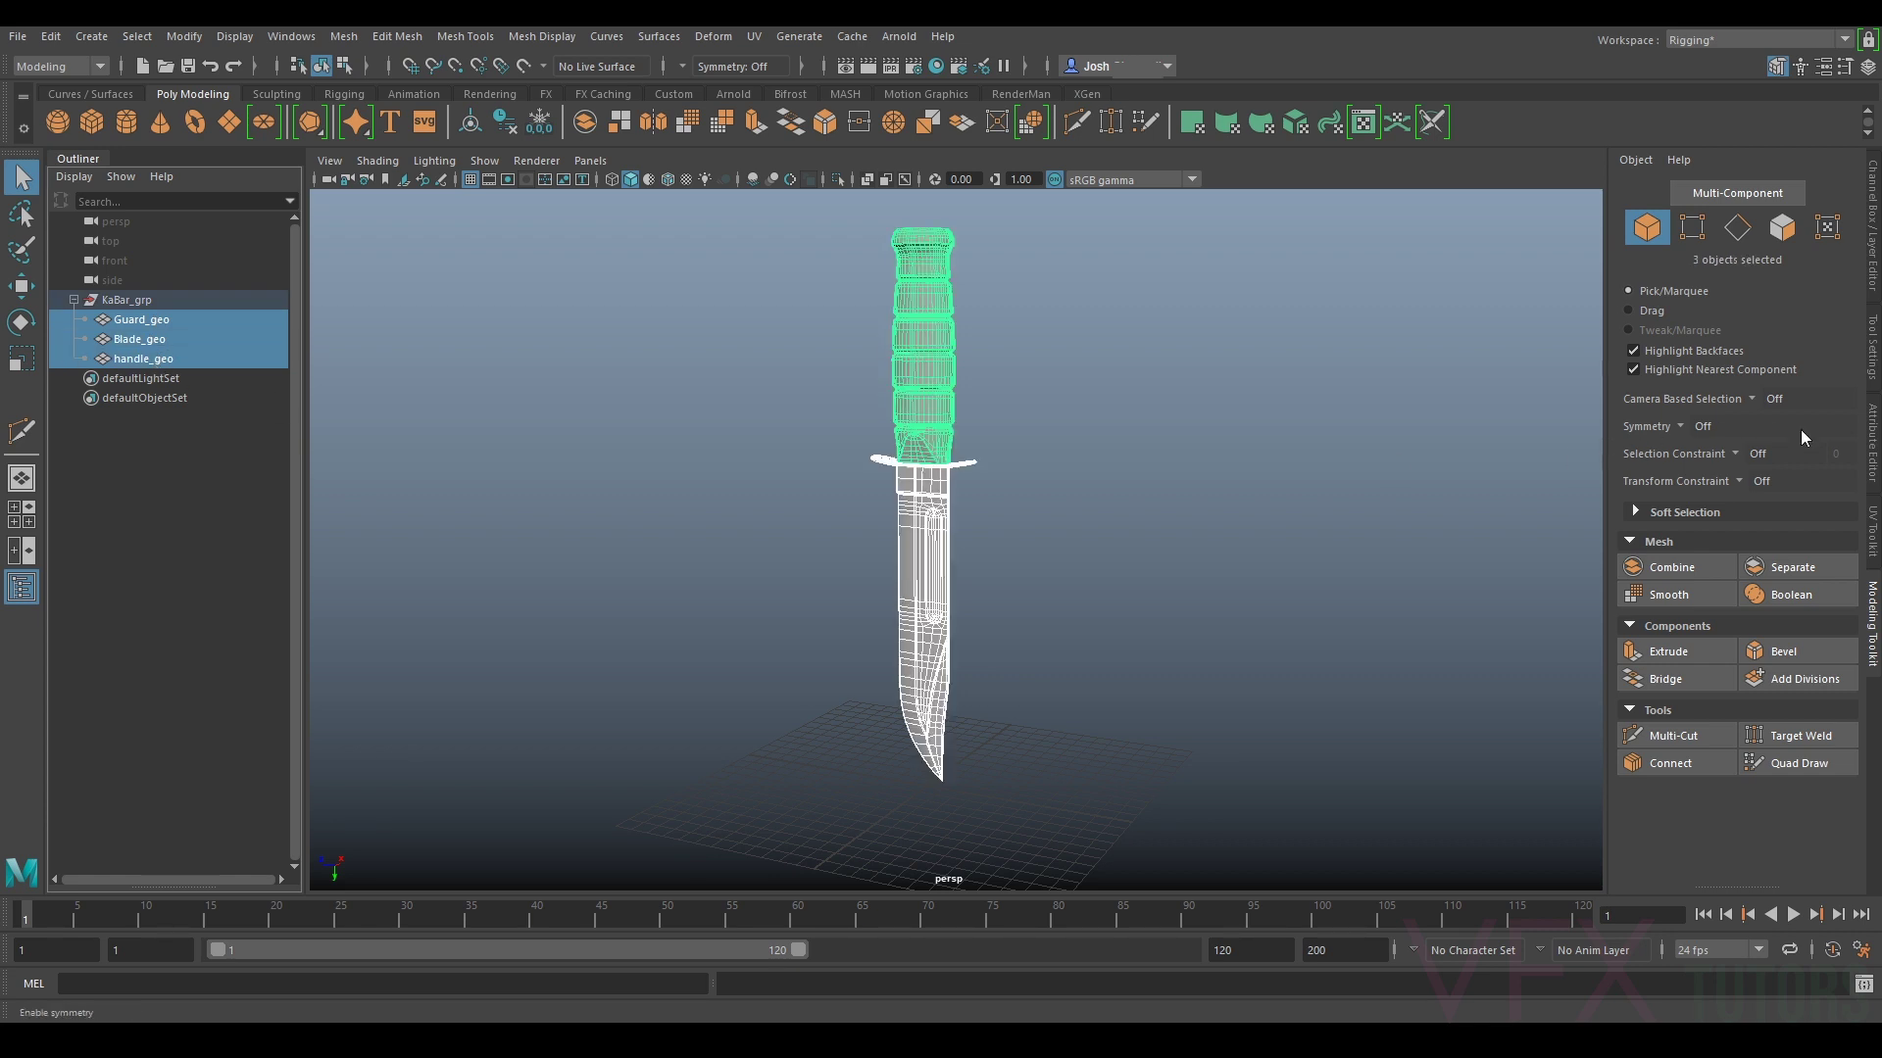
Step: Show the transform channels of the three knife meshes, freeze their transformations and delete their construction history
left_click(1870, 456)
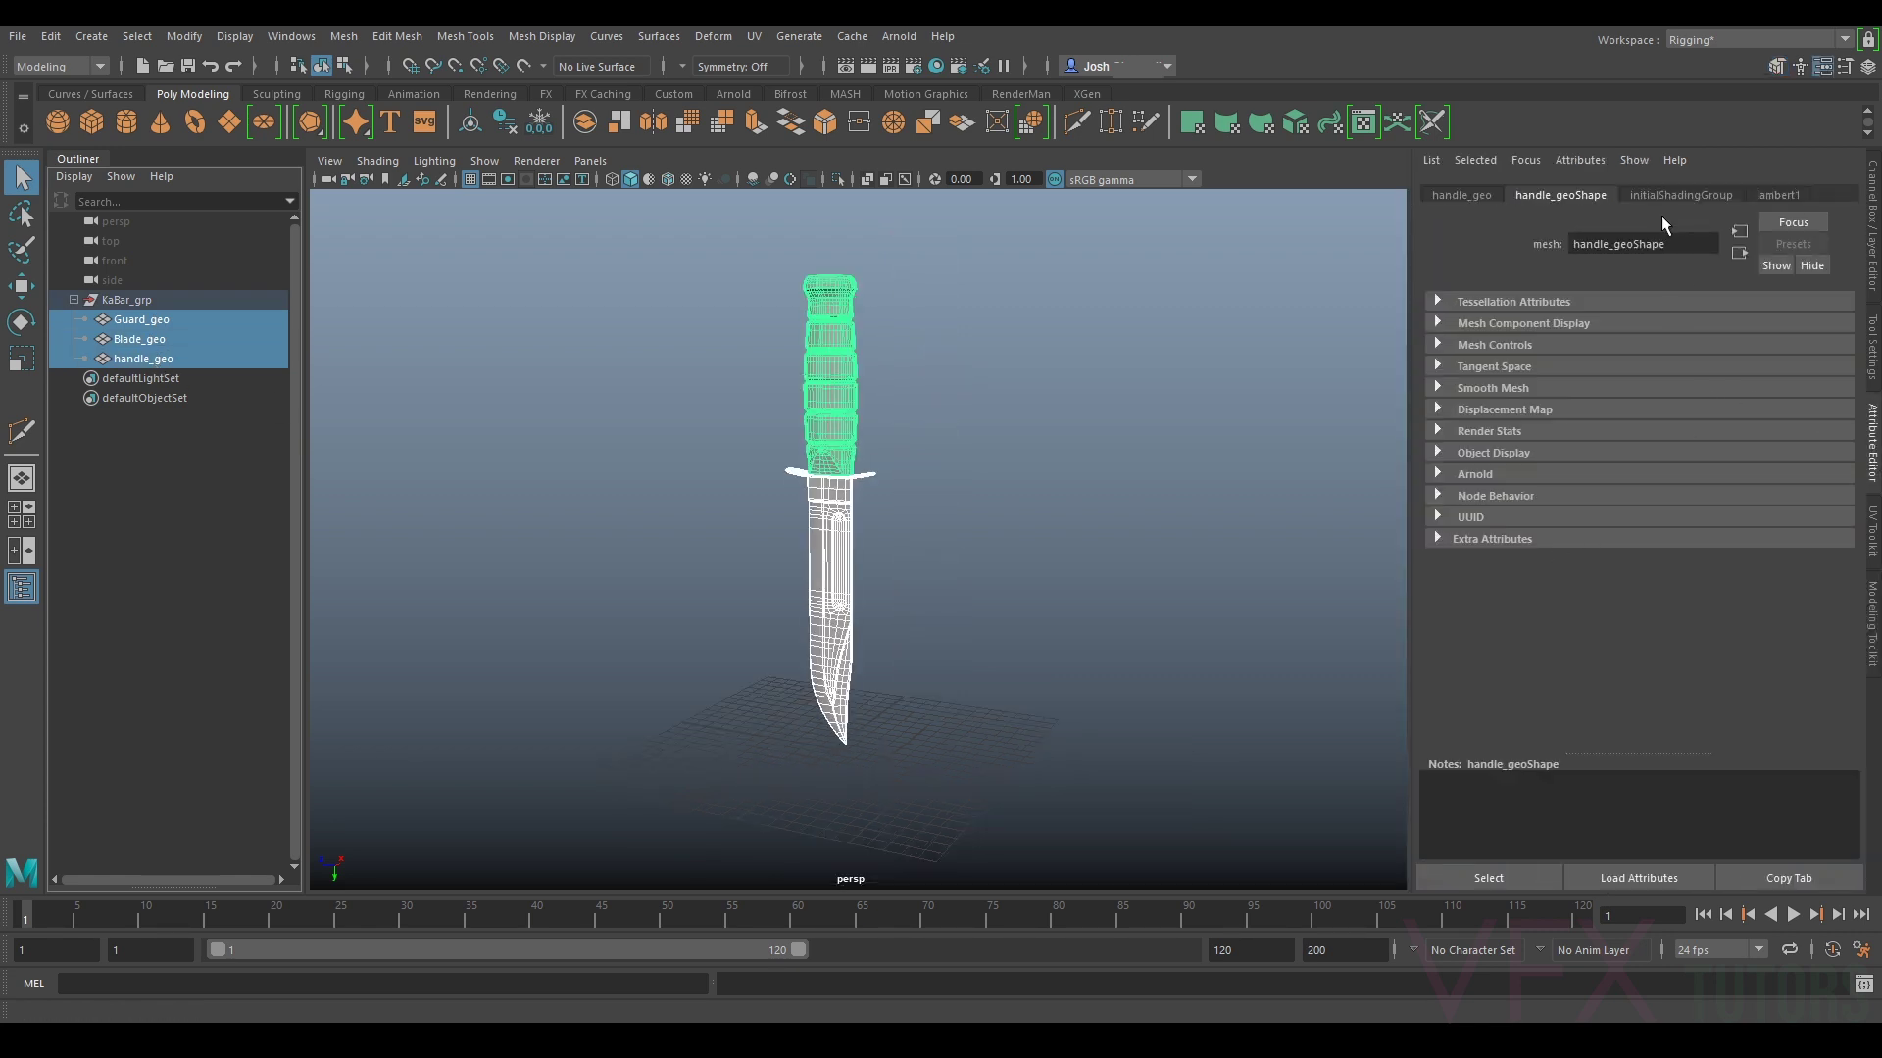
left_click(1870, 251)
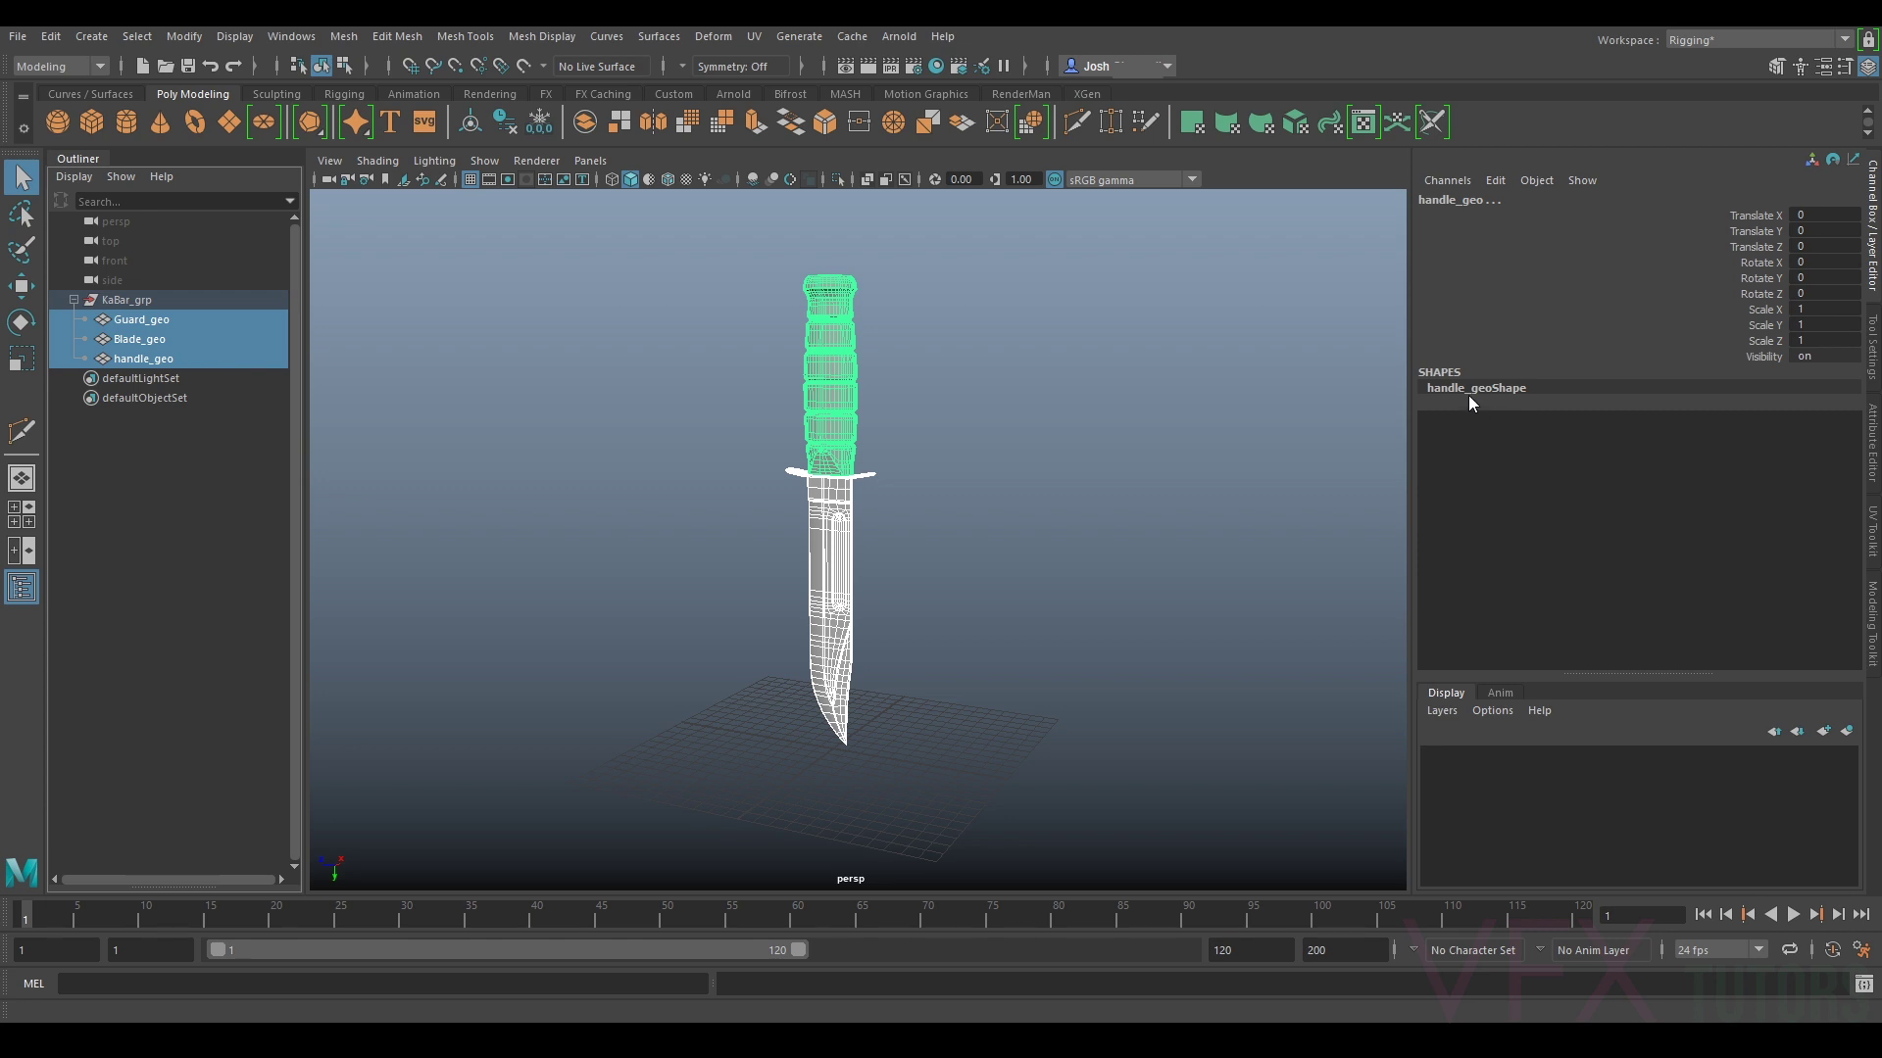
left_click(540, 121)
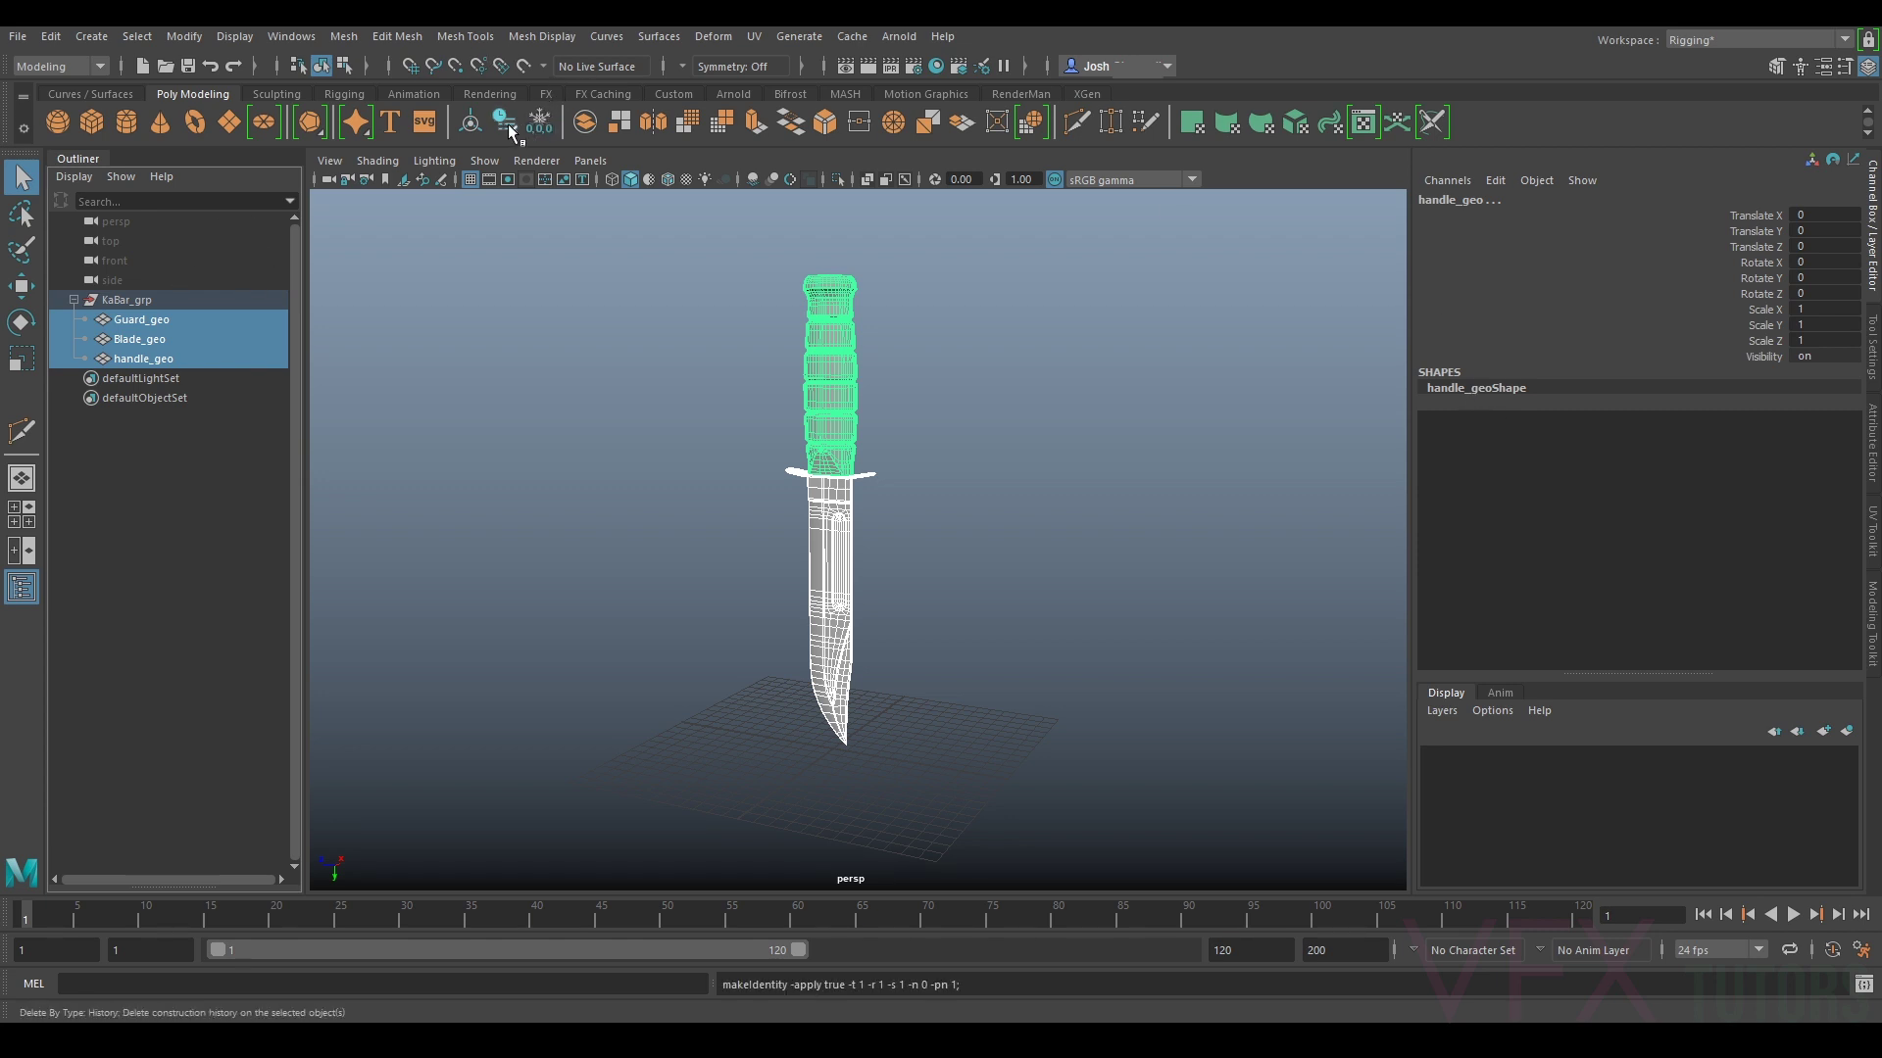
left_click(506, 125)
left_click(173, 37)
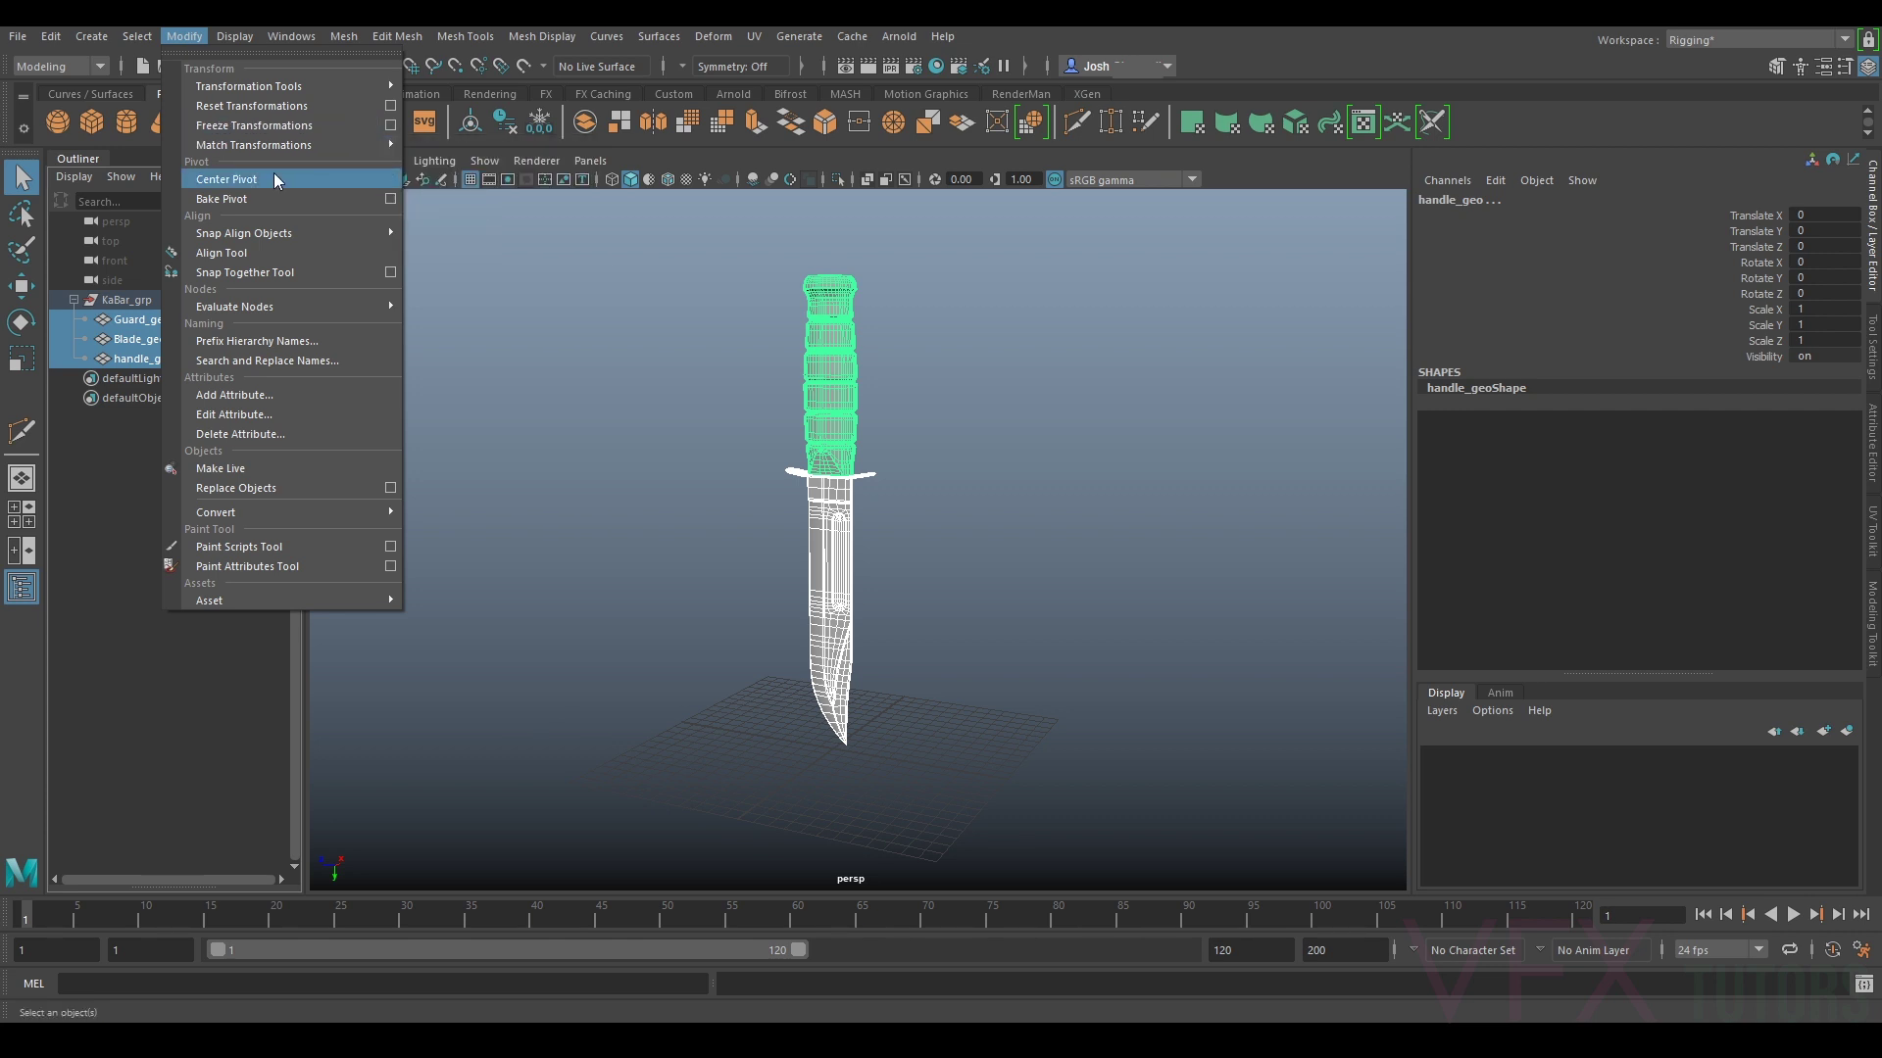
left_click(1241, 436)
Step: Isolate handle_geo in the perspective view and frame it
left_click(847, 525)
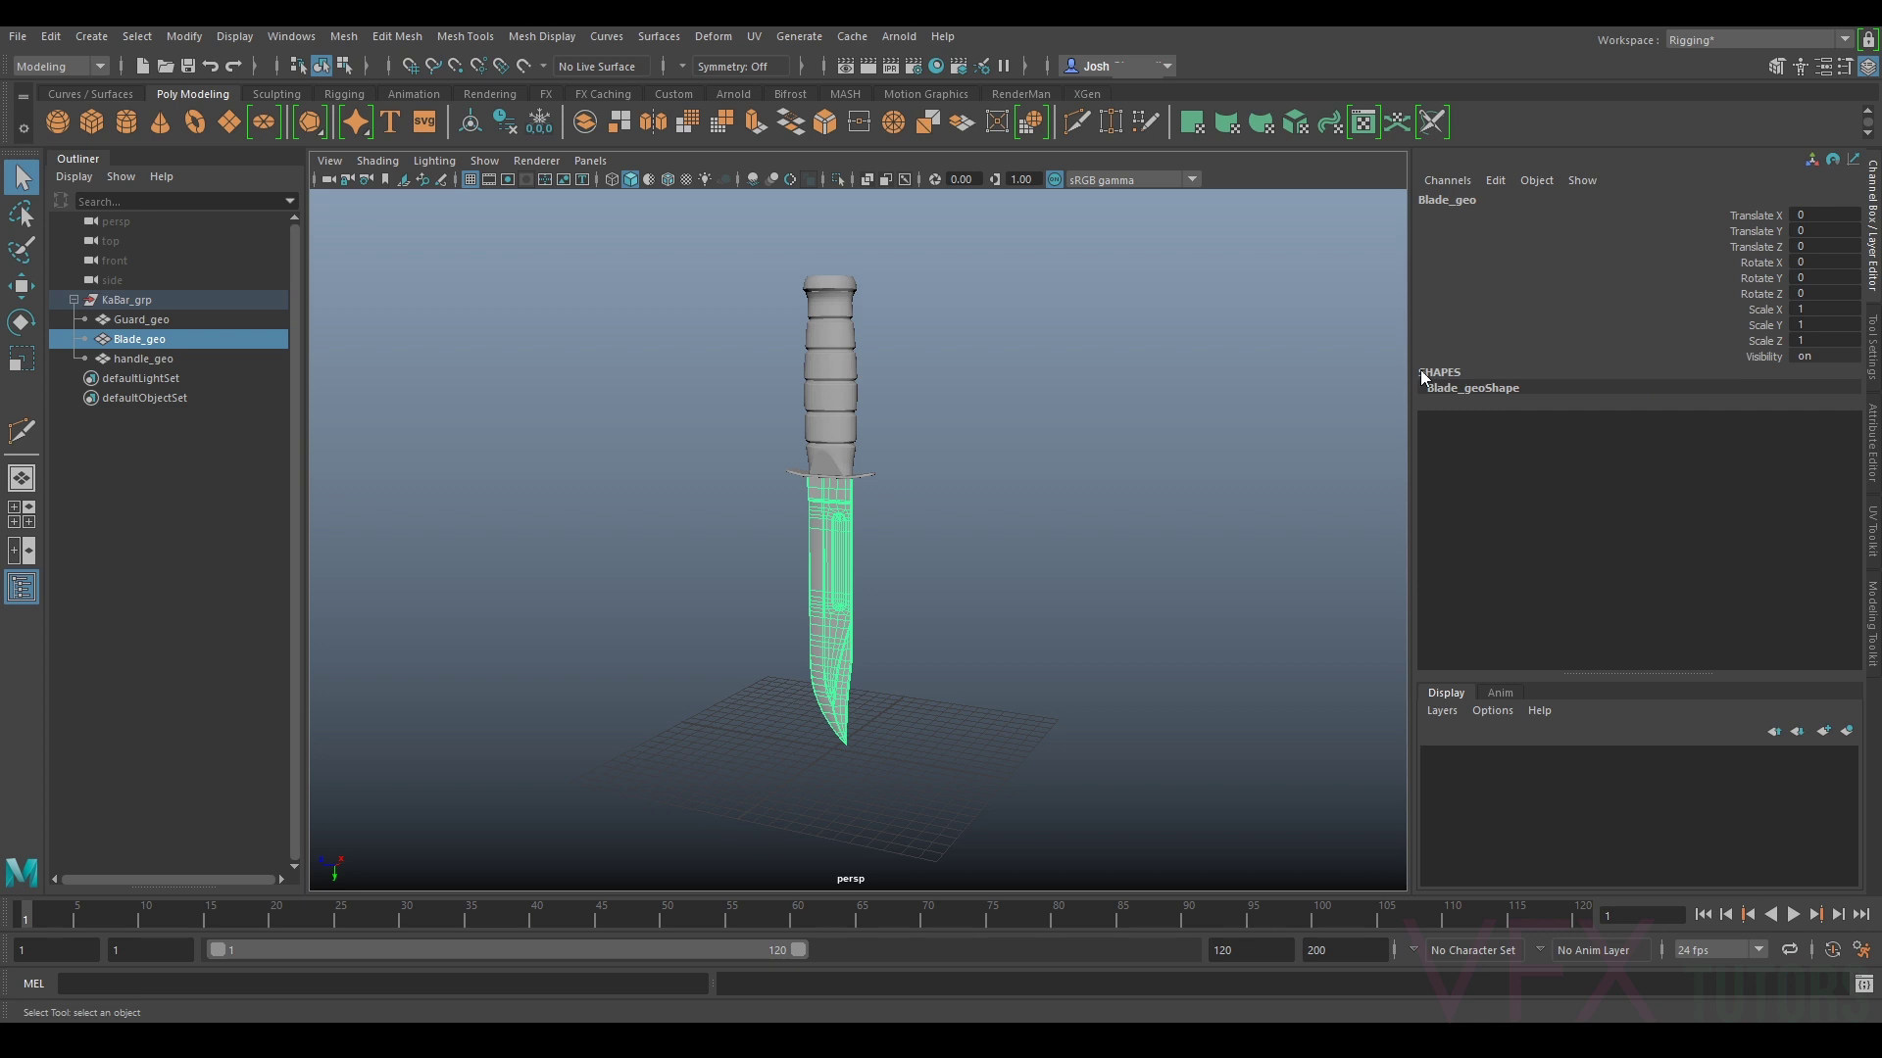
left_click(796, 367)
scroll(816, 373, "up", 5)
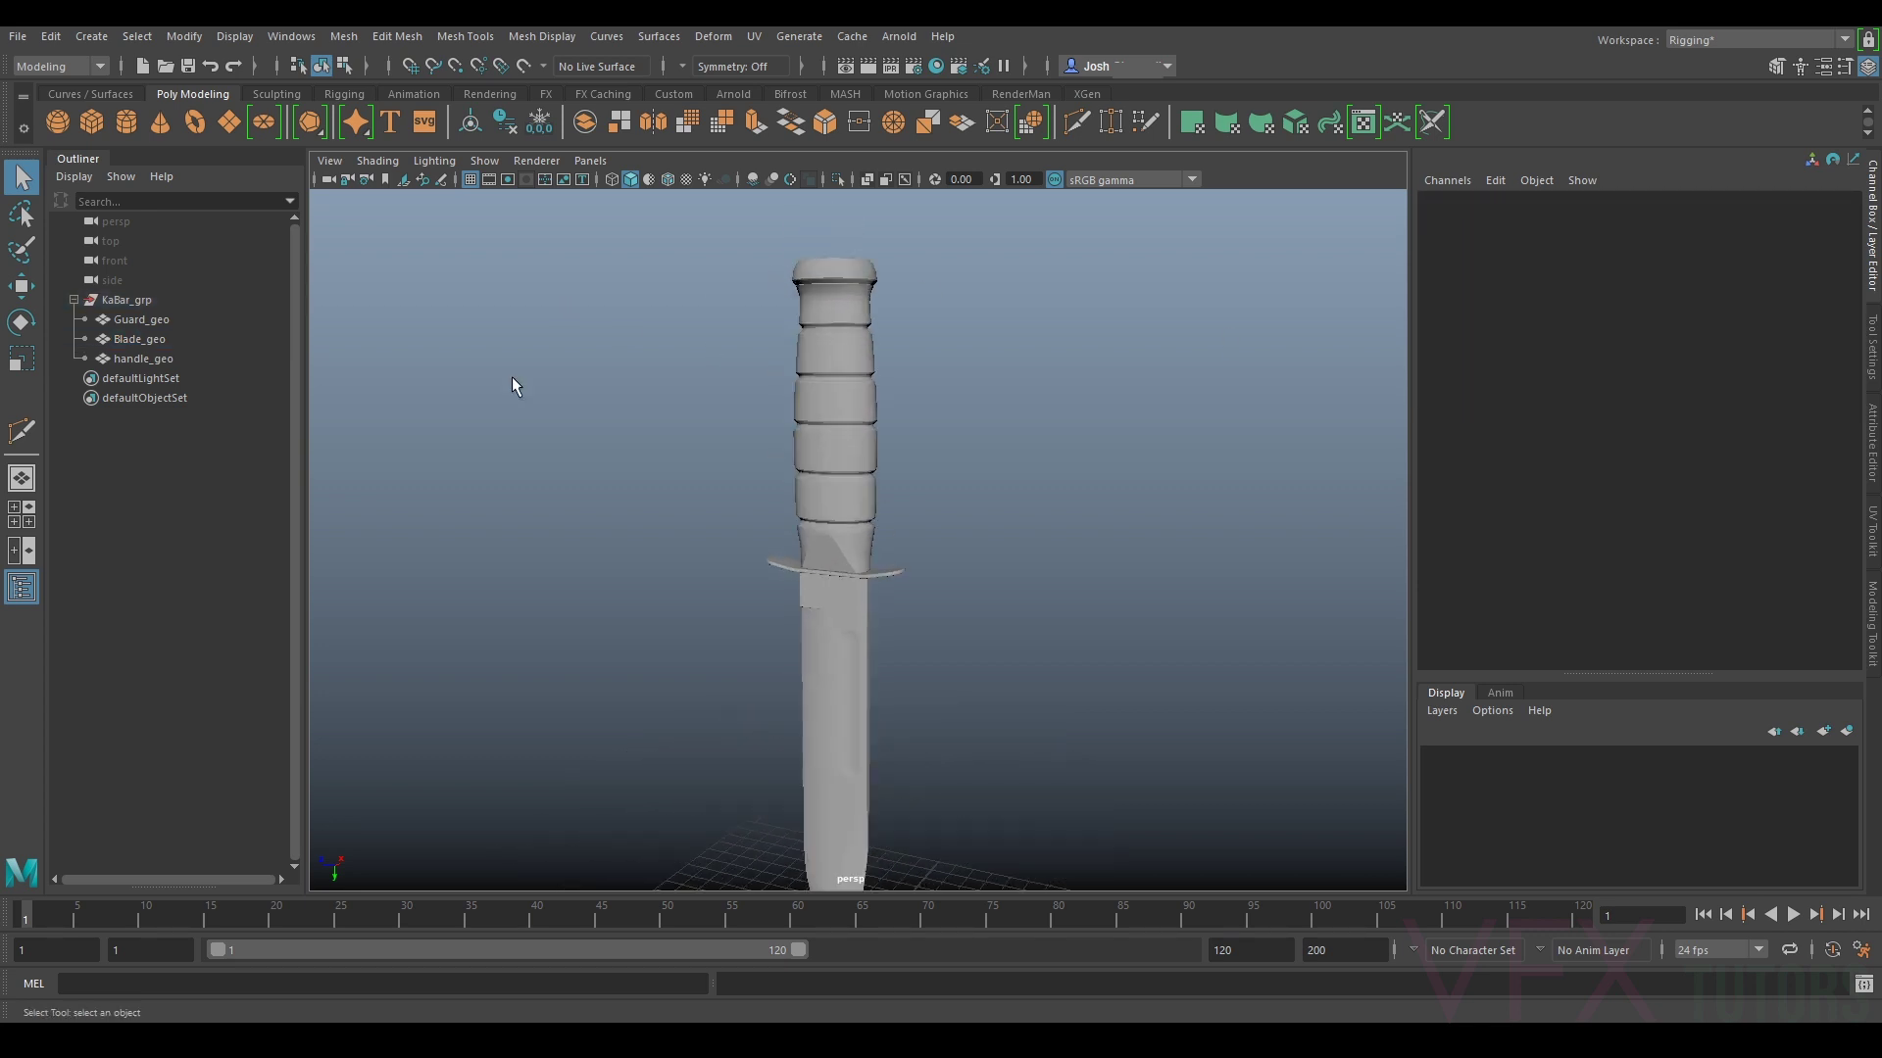
left_click(126, 300)
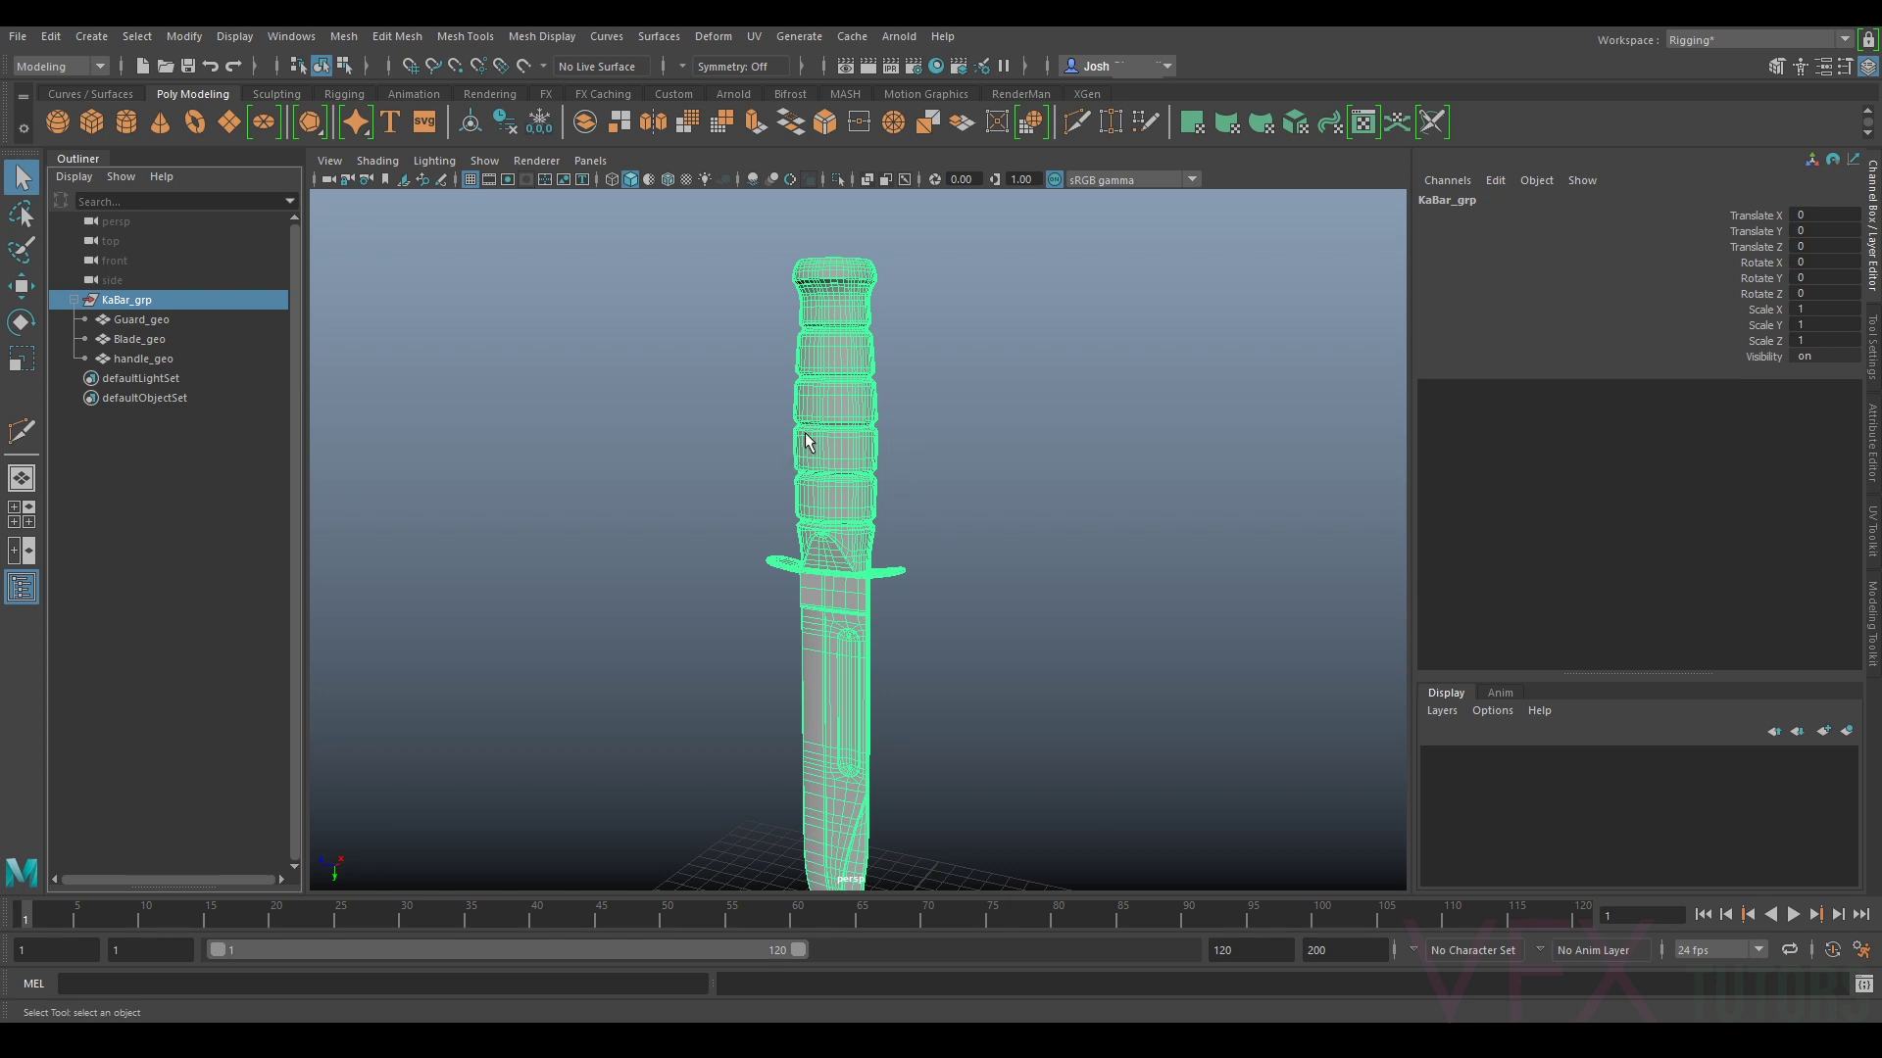
left_click(867, 437)
key("ctrl+1")
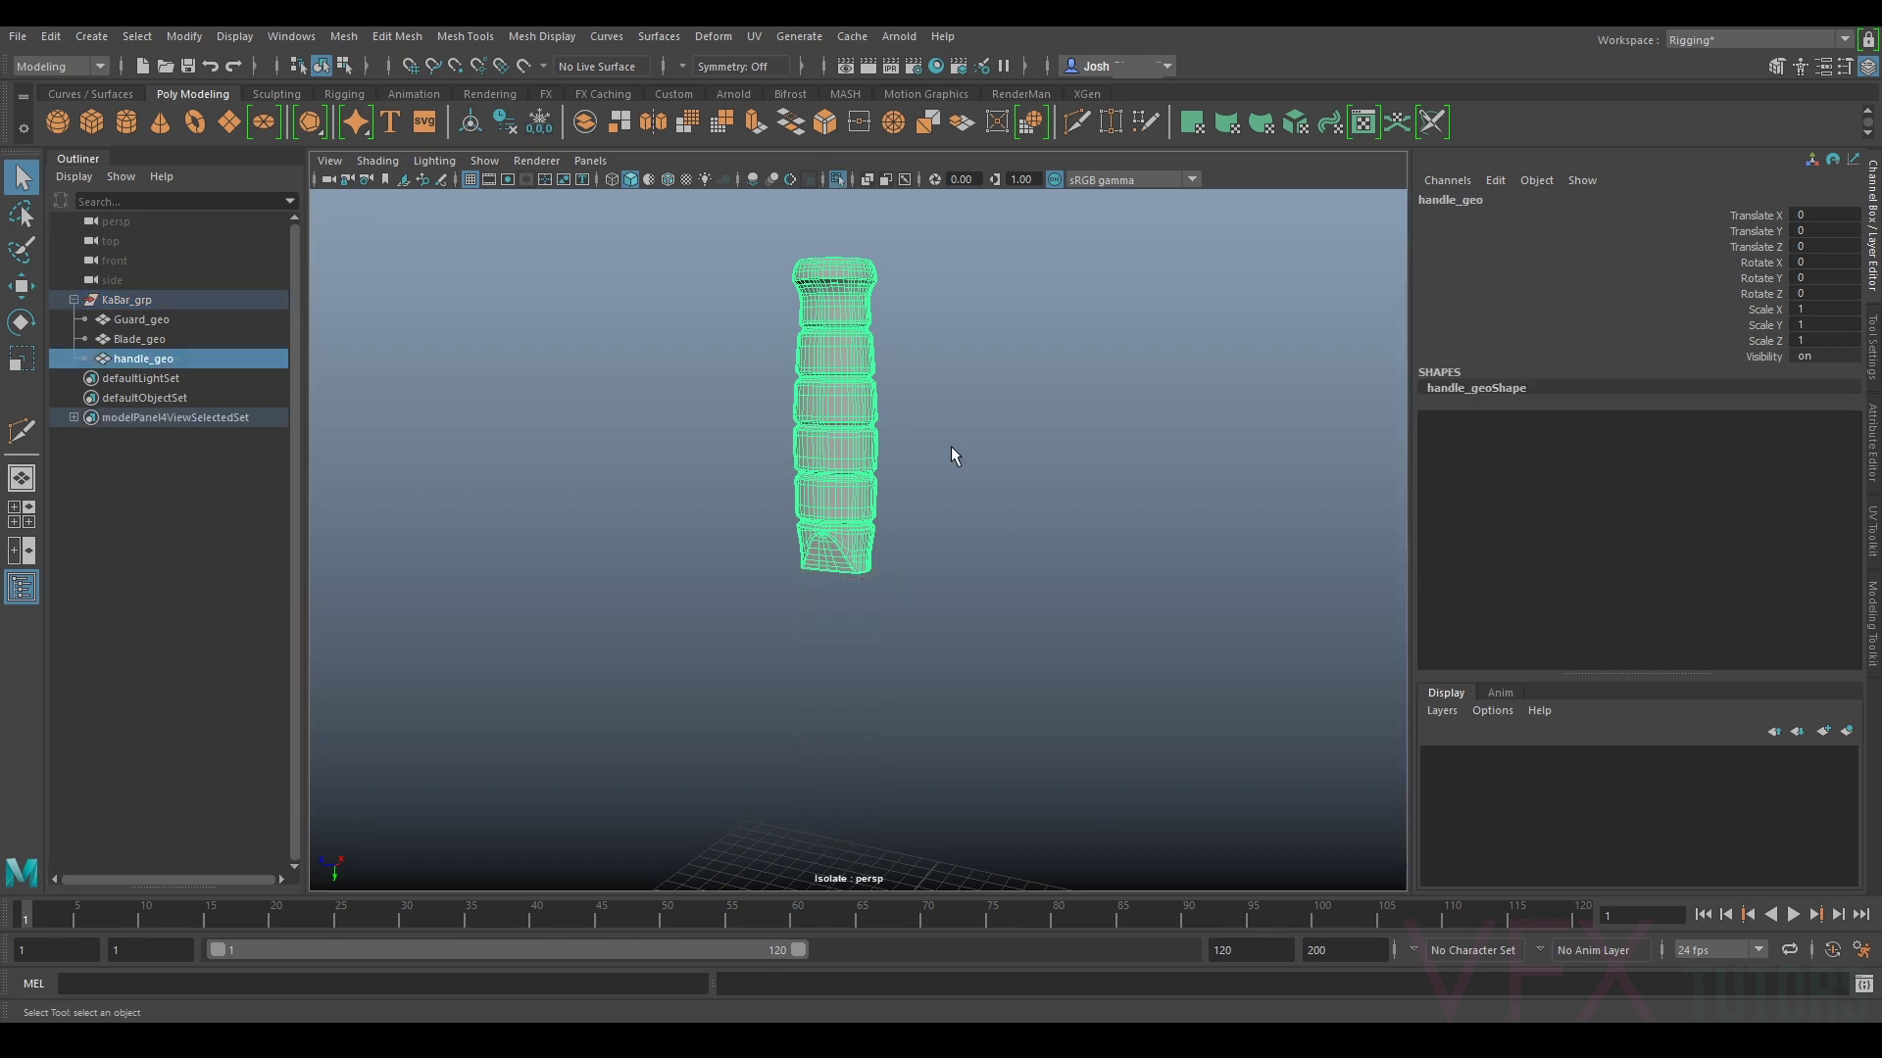
key("f")
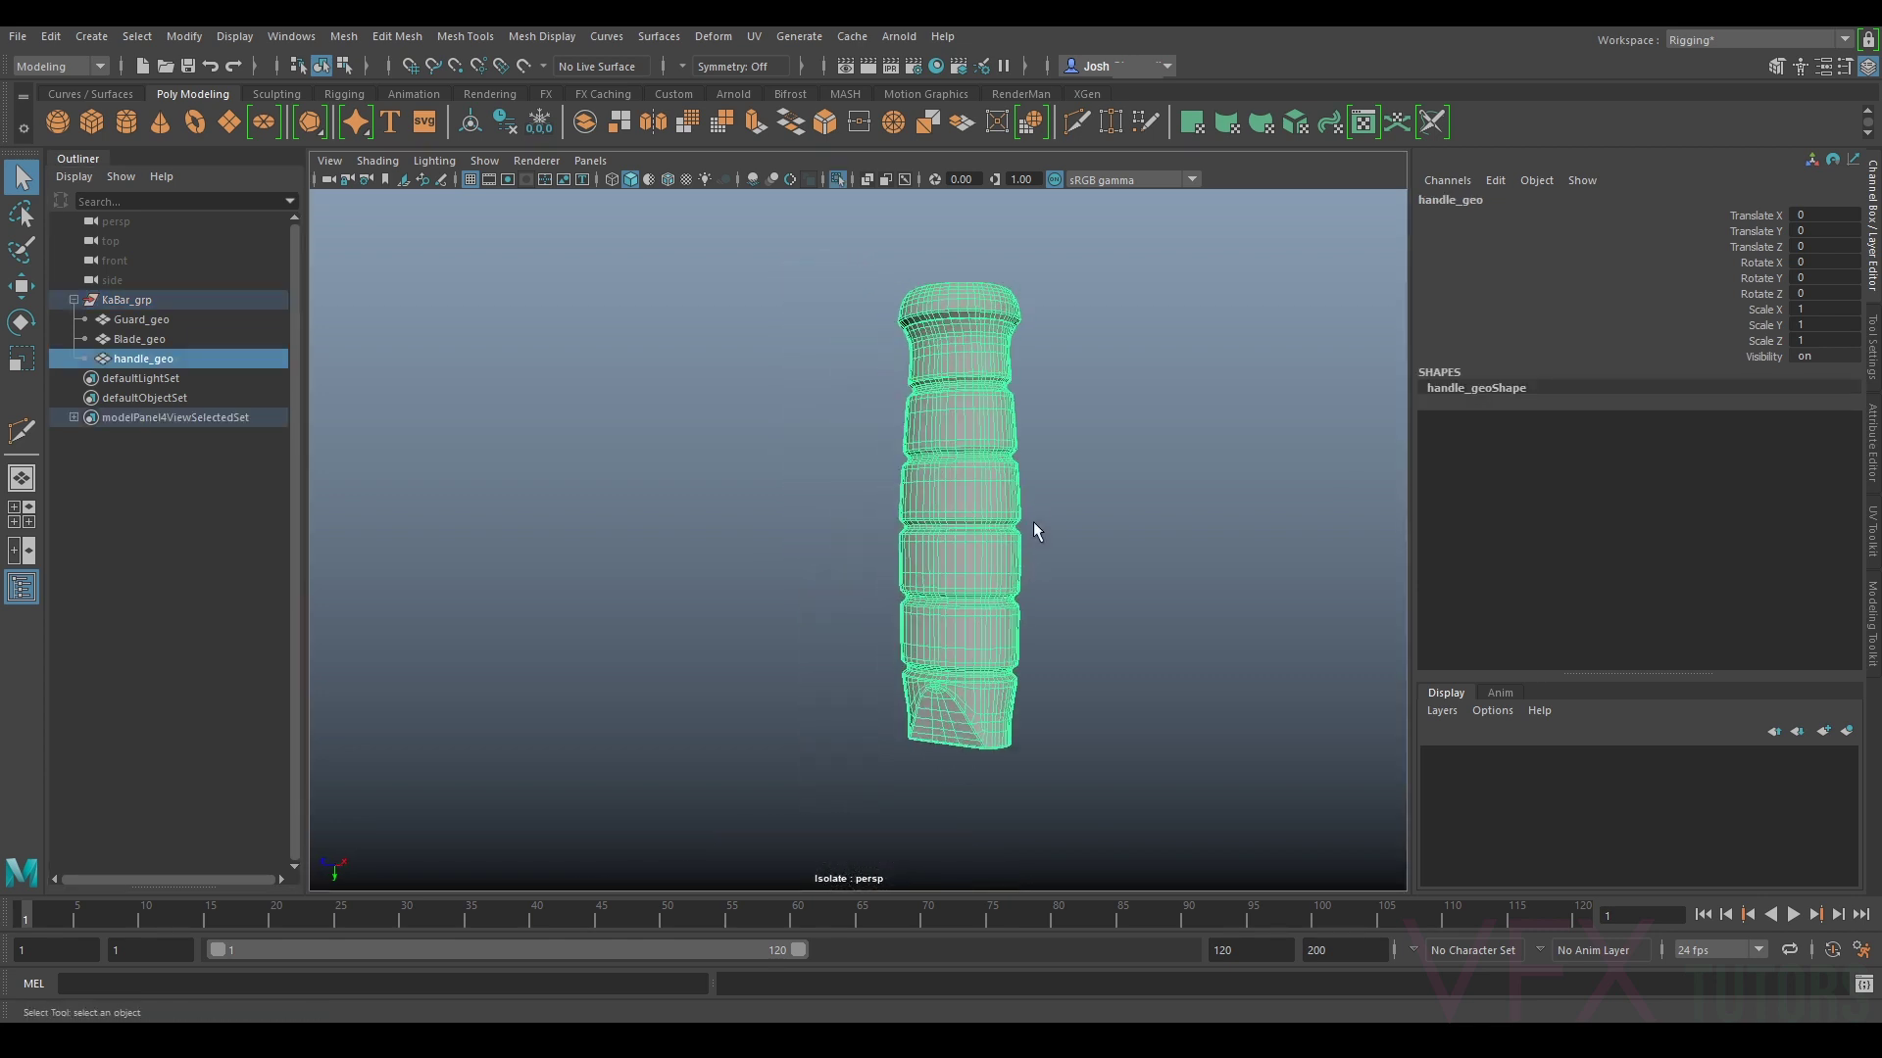
Step: Delete the handle's existing UVs and apply a camera-based UV projection to it
left_click(751, 39)
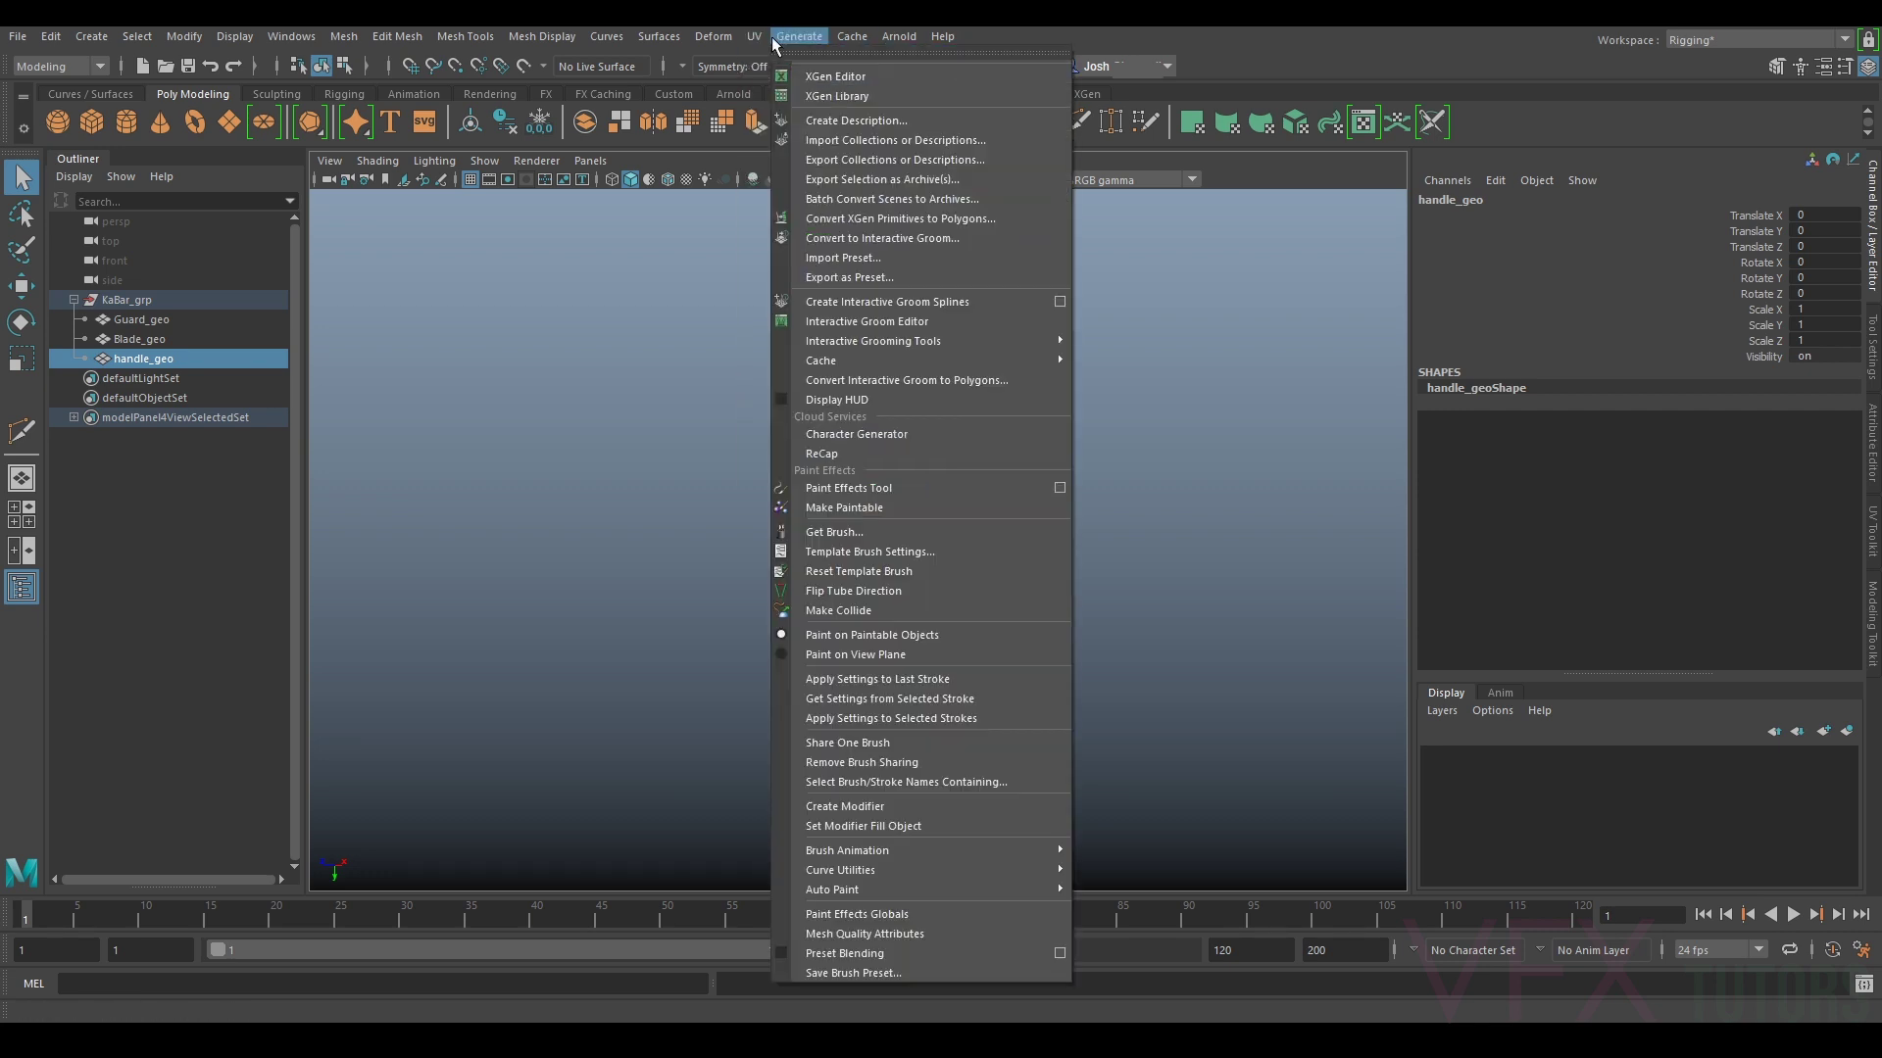
left_click(951, 417)
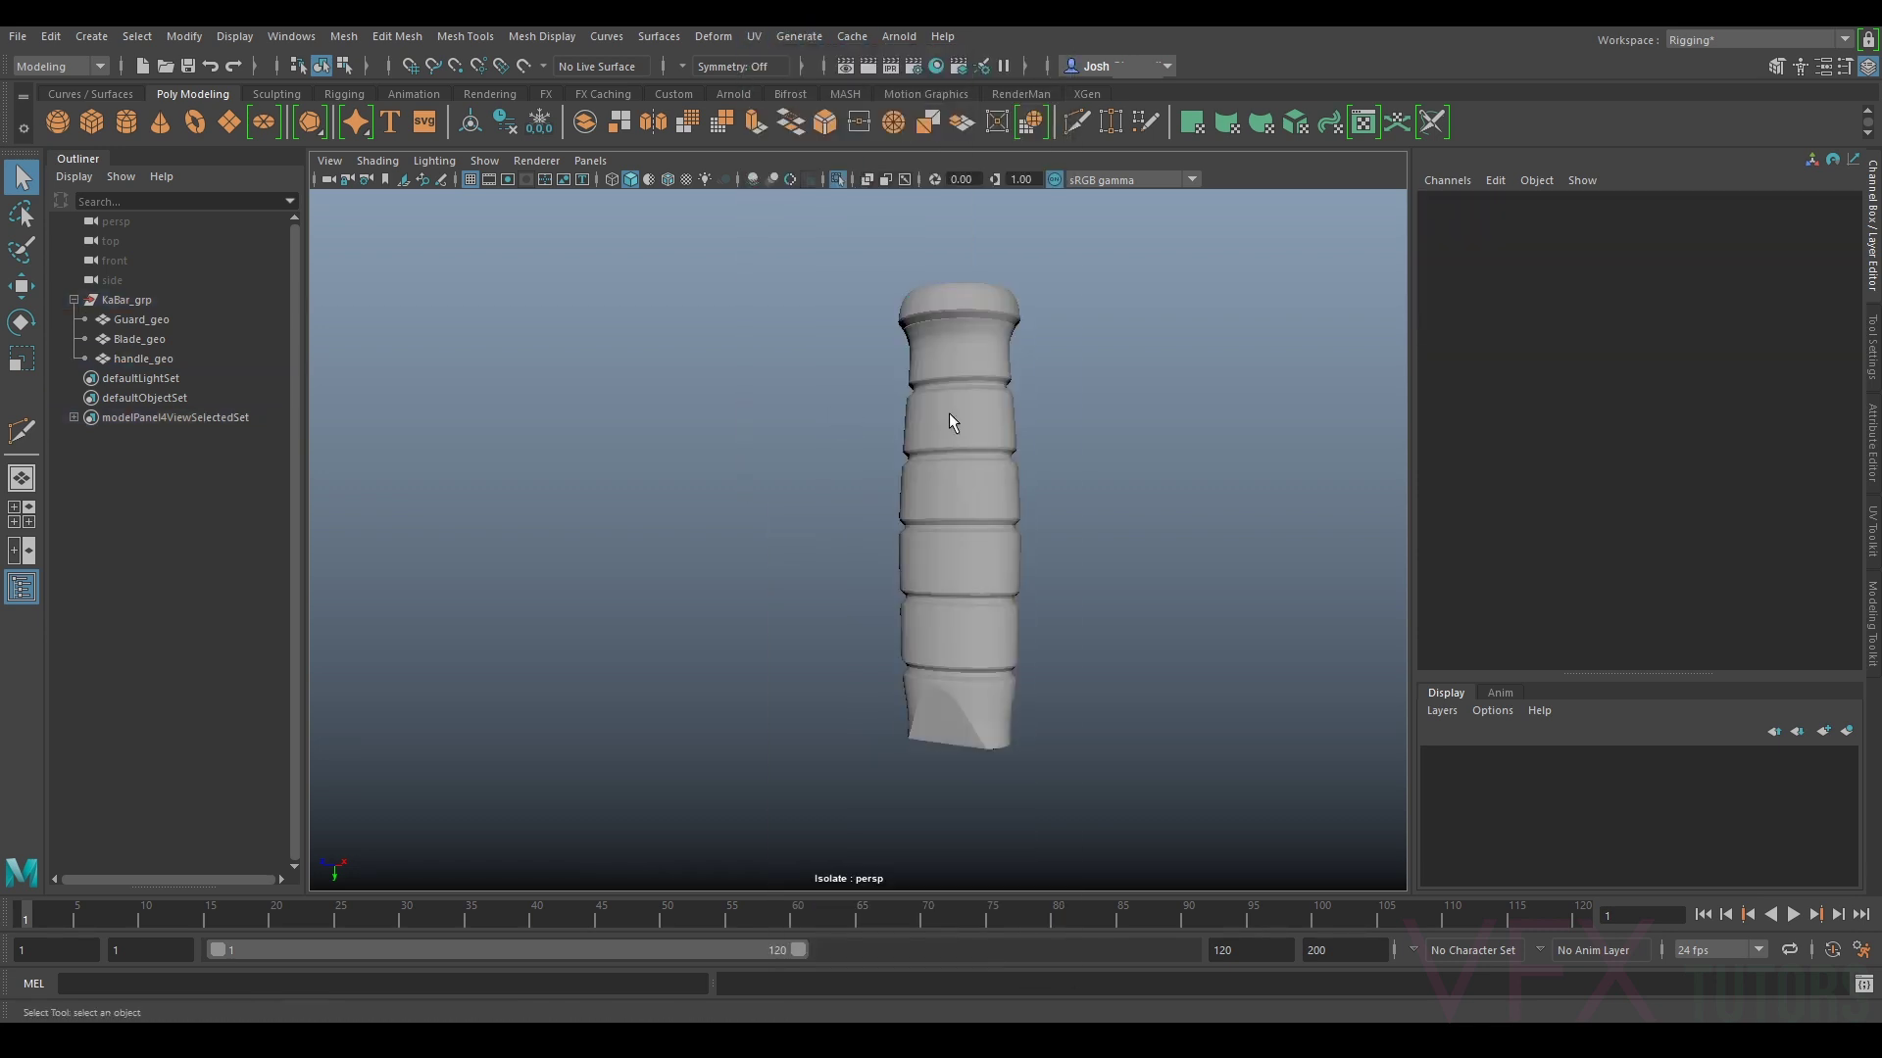
left_click(754, 38)
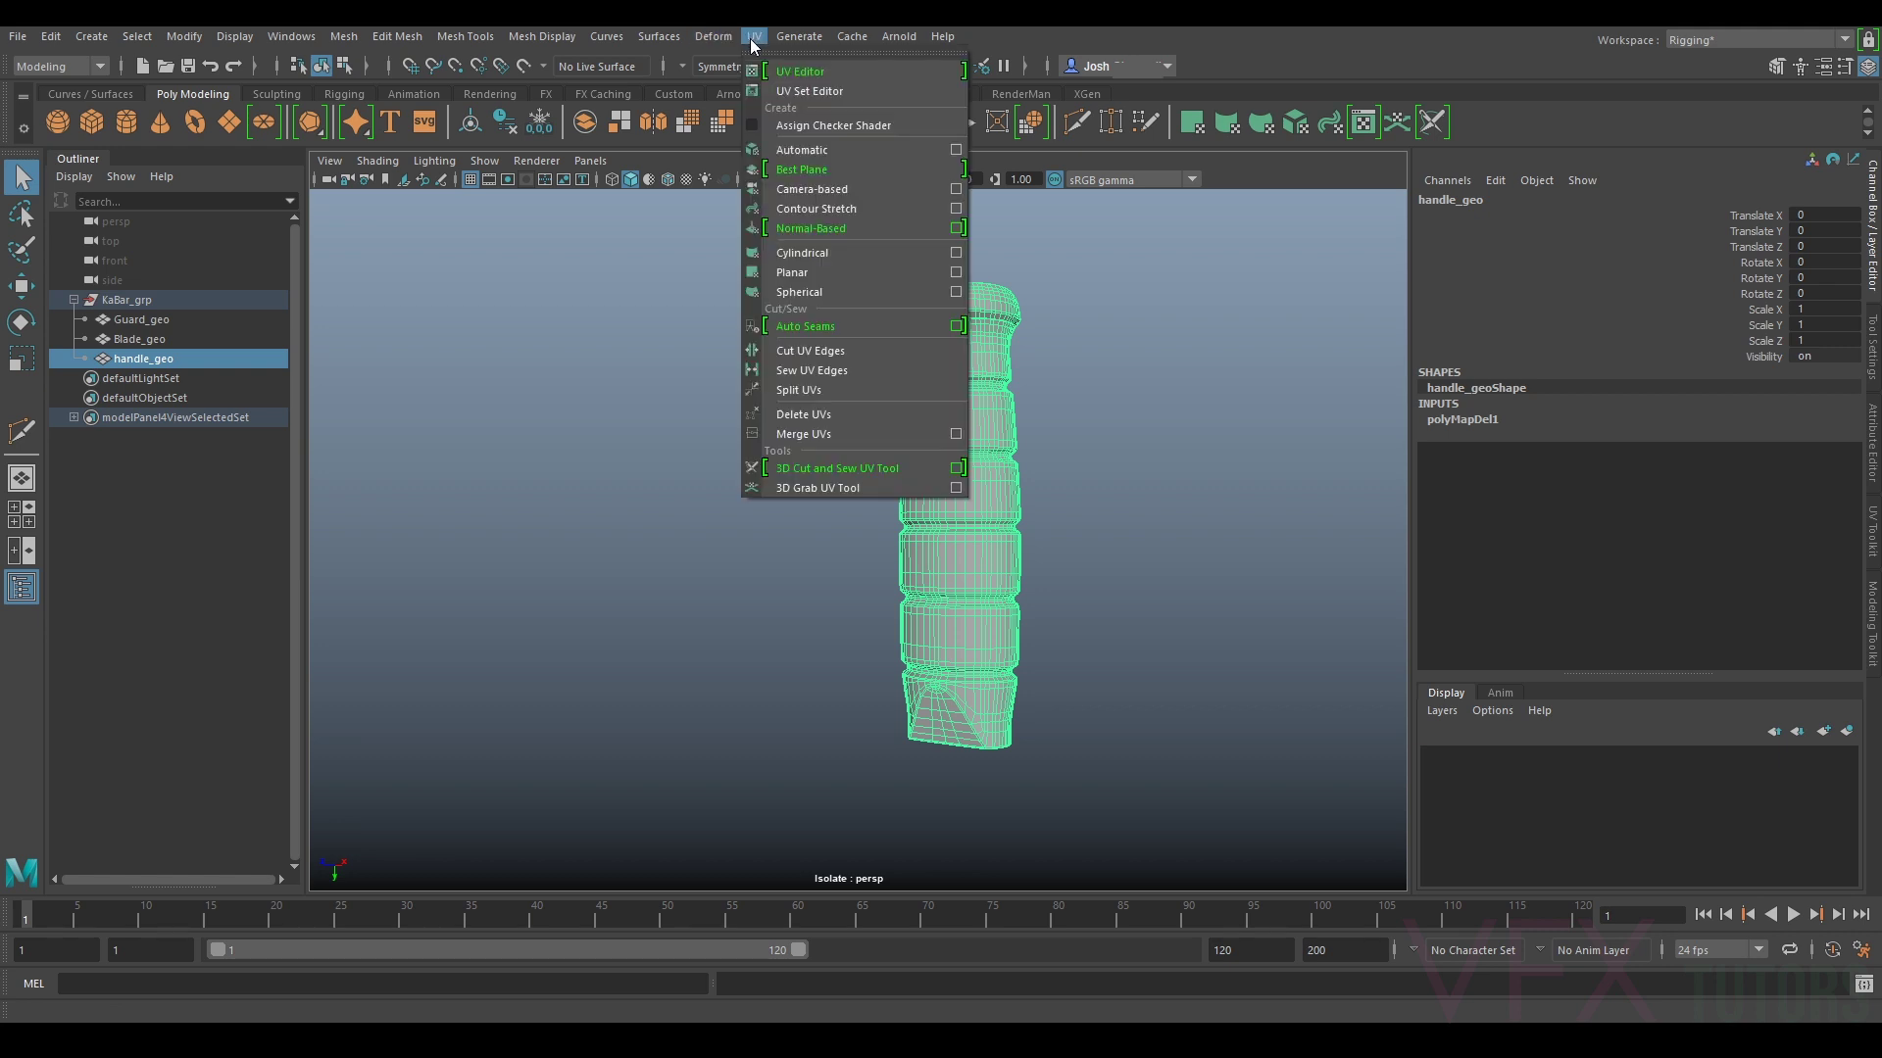
left_click(813, 189)
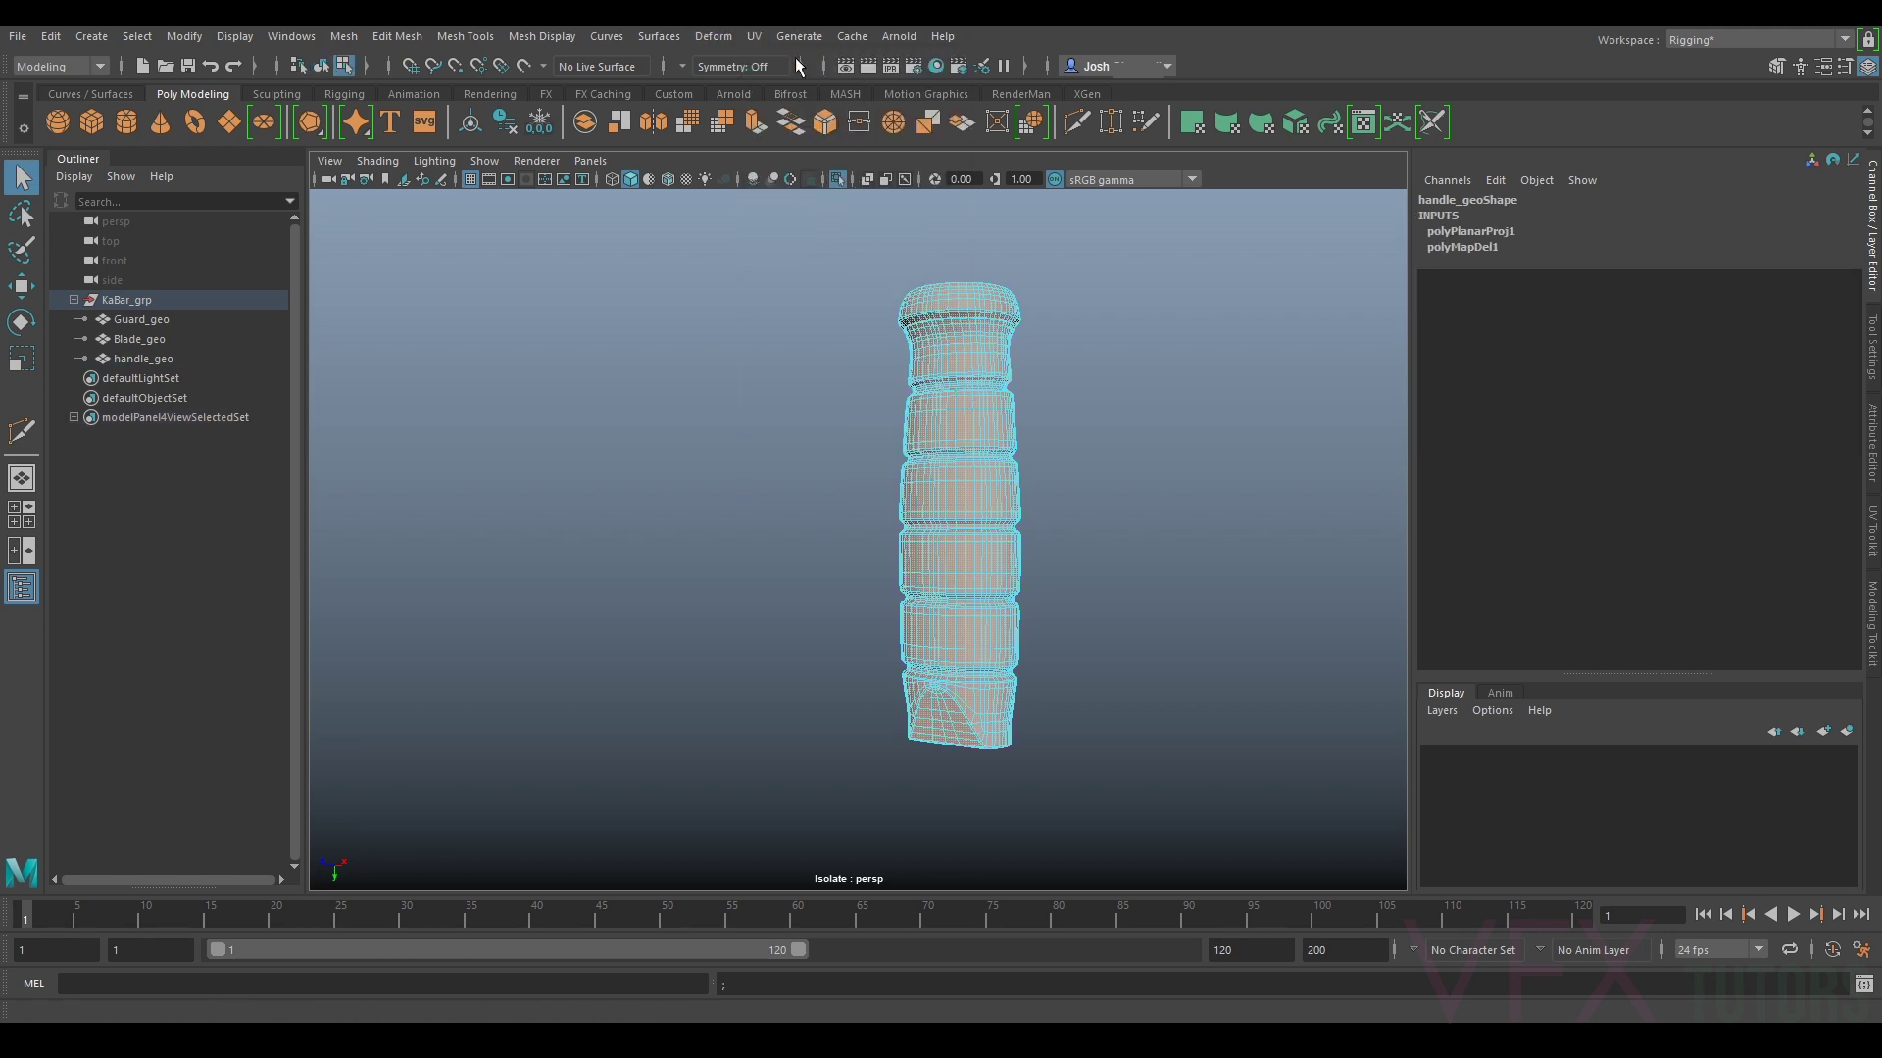
Step: Open the UV Editor for the handle and switch the mesh to edge selection
left_click(753, 36)
left_click(792, 72)
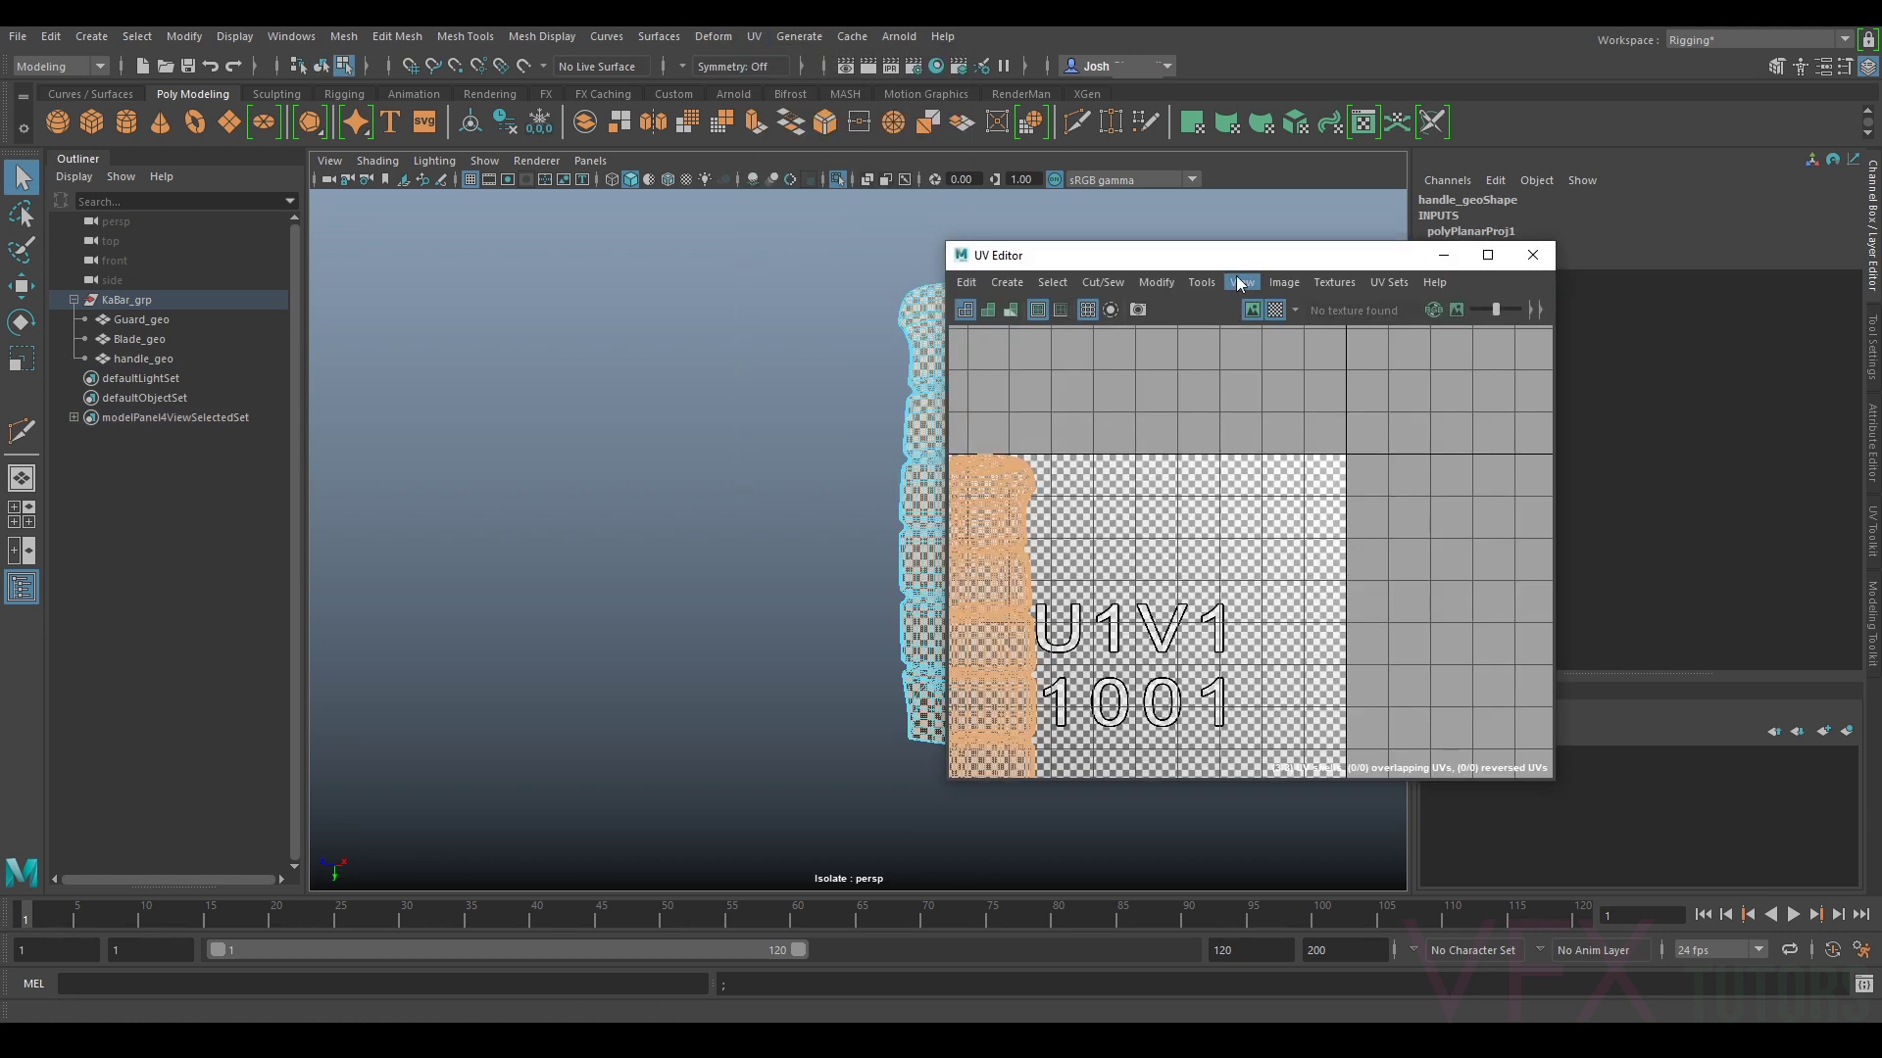
key("f")
left_click_drag(1026, 477, 879, 404, "alt")
right_click_drag(880, 404, 877, 451)
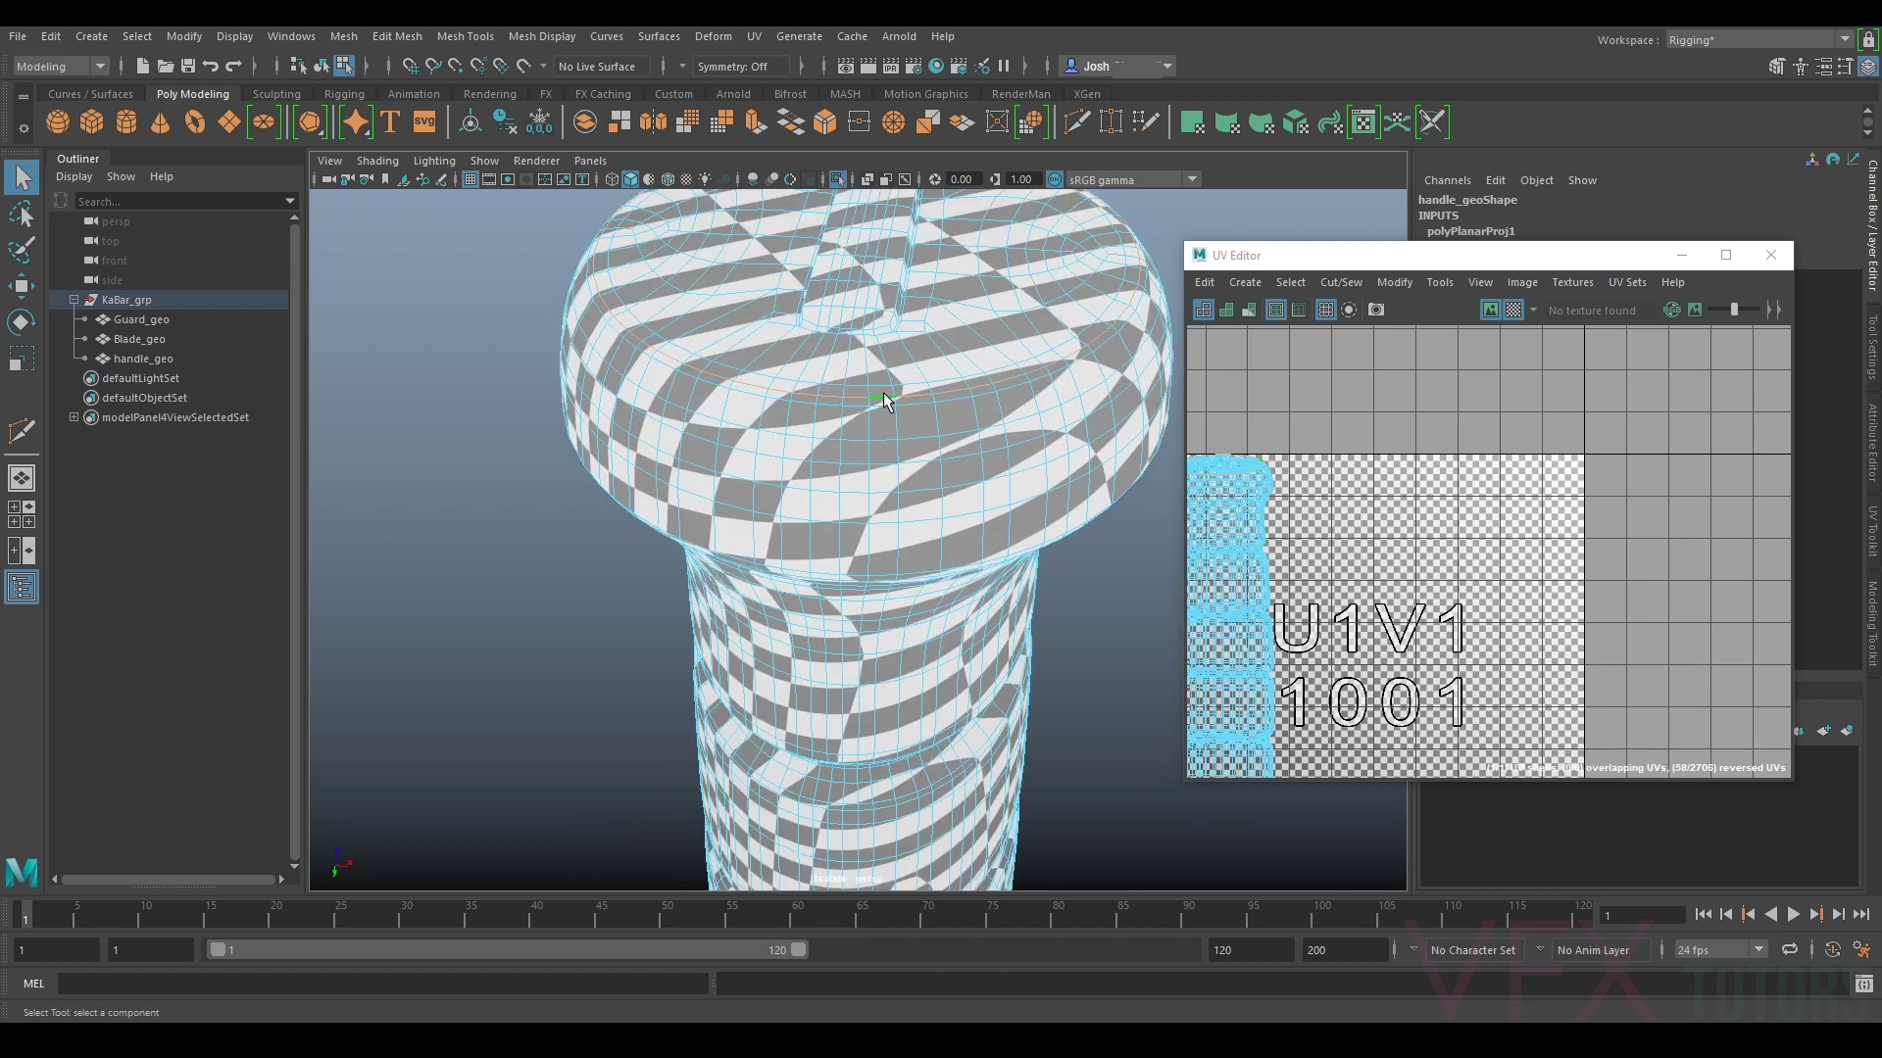
Step: Select the vertical edge loop down the handle and the ring around the pommel's top, and hide the checker map
right_click_drag(884, 382, 960, 431, "alt")
left_click_drag(960, 432, 841, 498, "alt")
right_click_drag(839, 494, 851, 374, "alt")
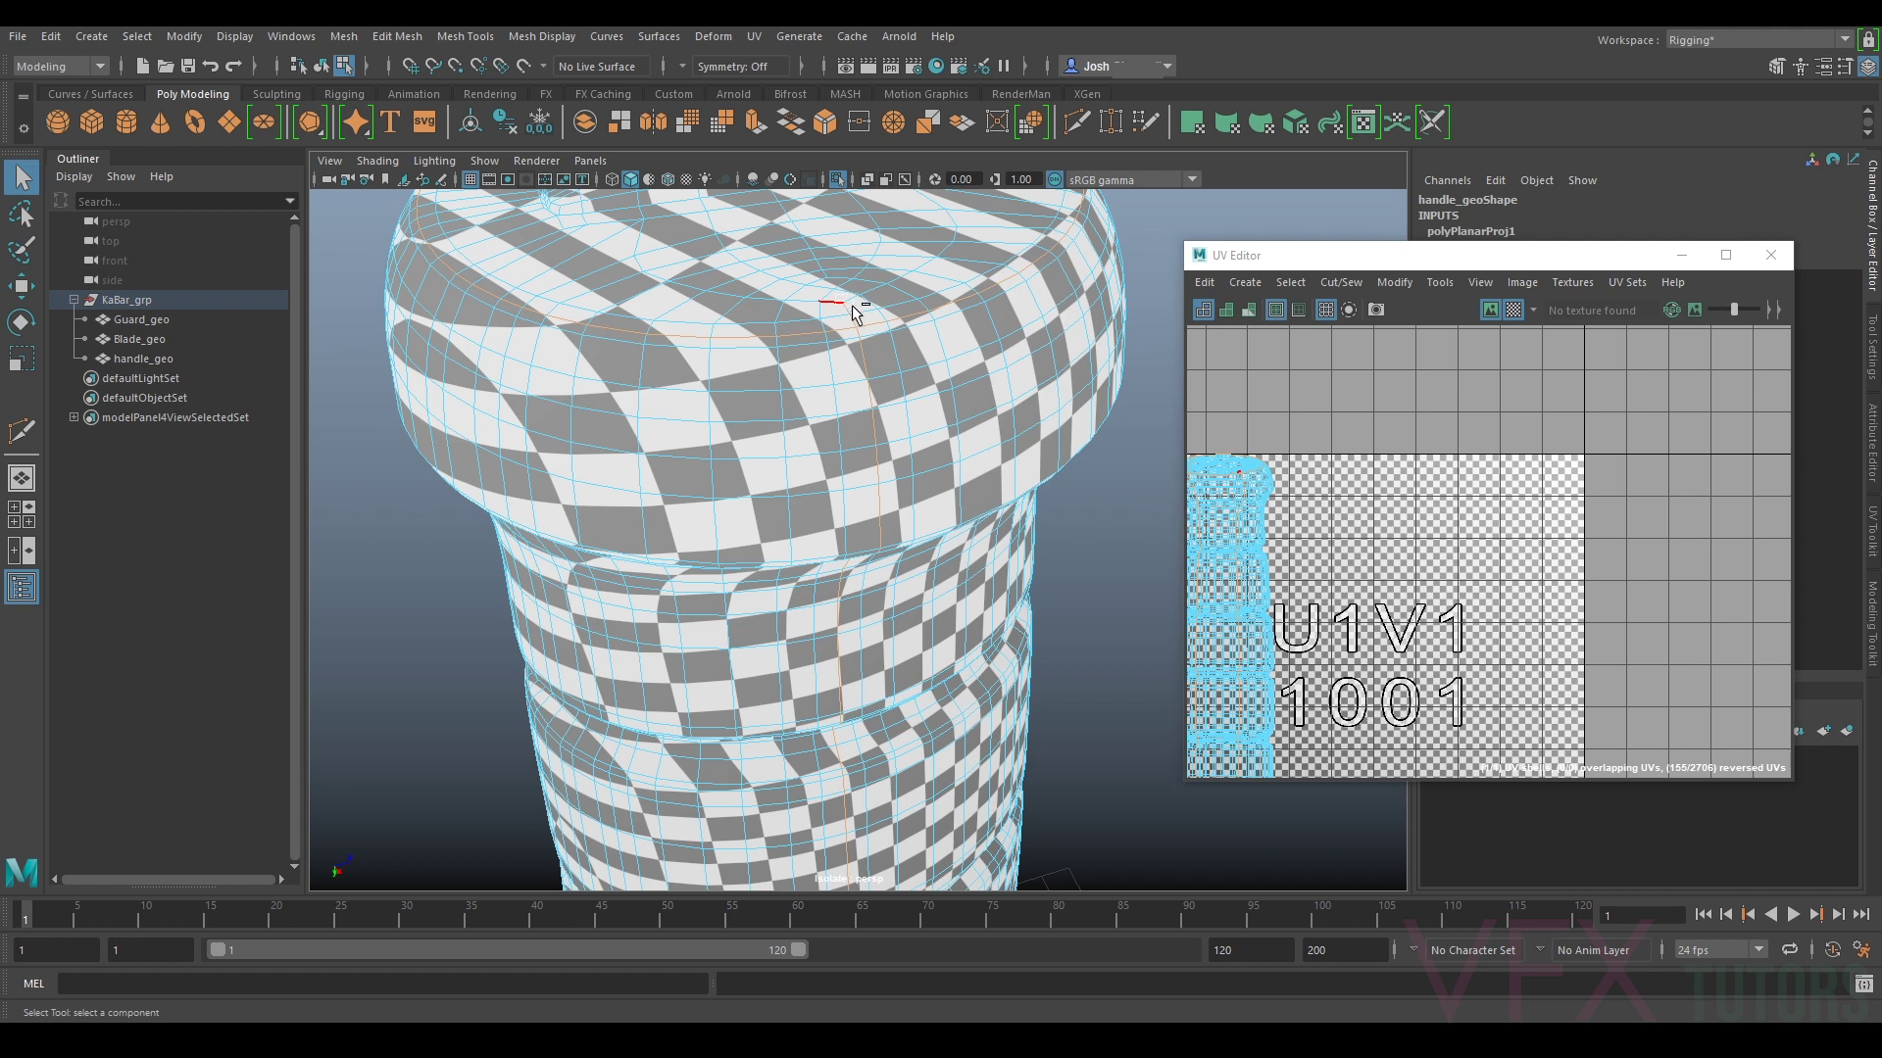
left_click_drag(1293, 263, 1220, 228)
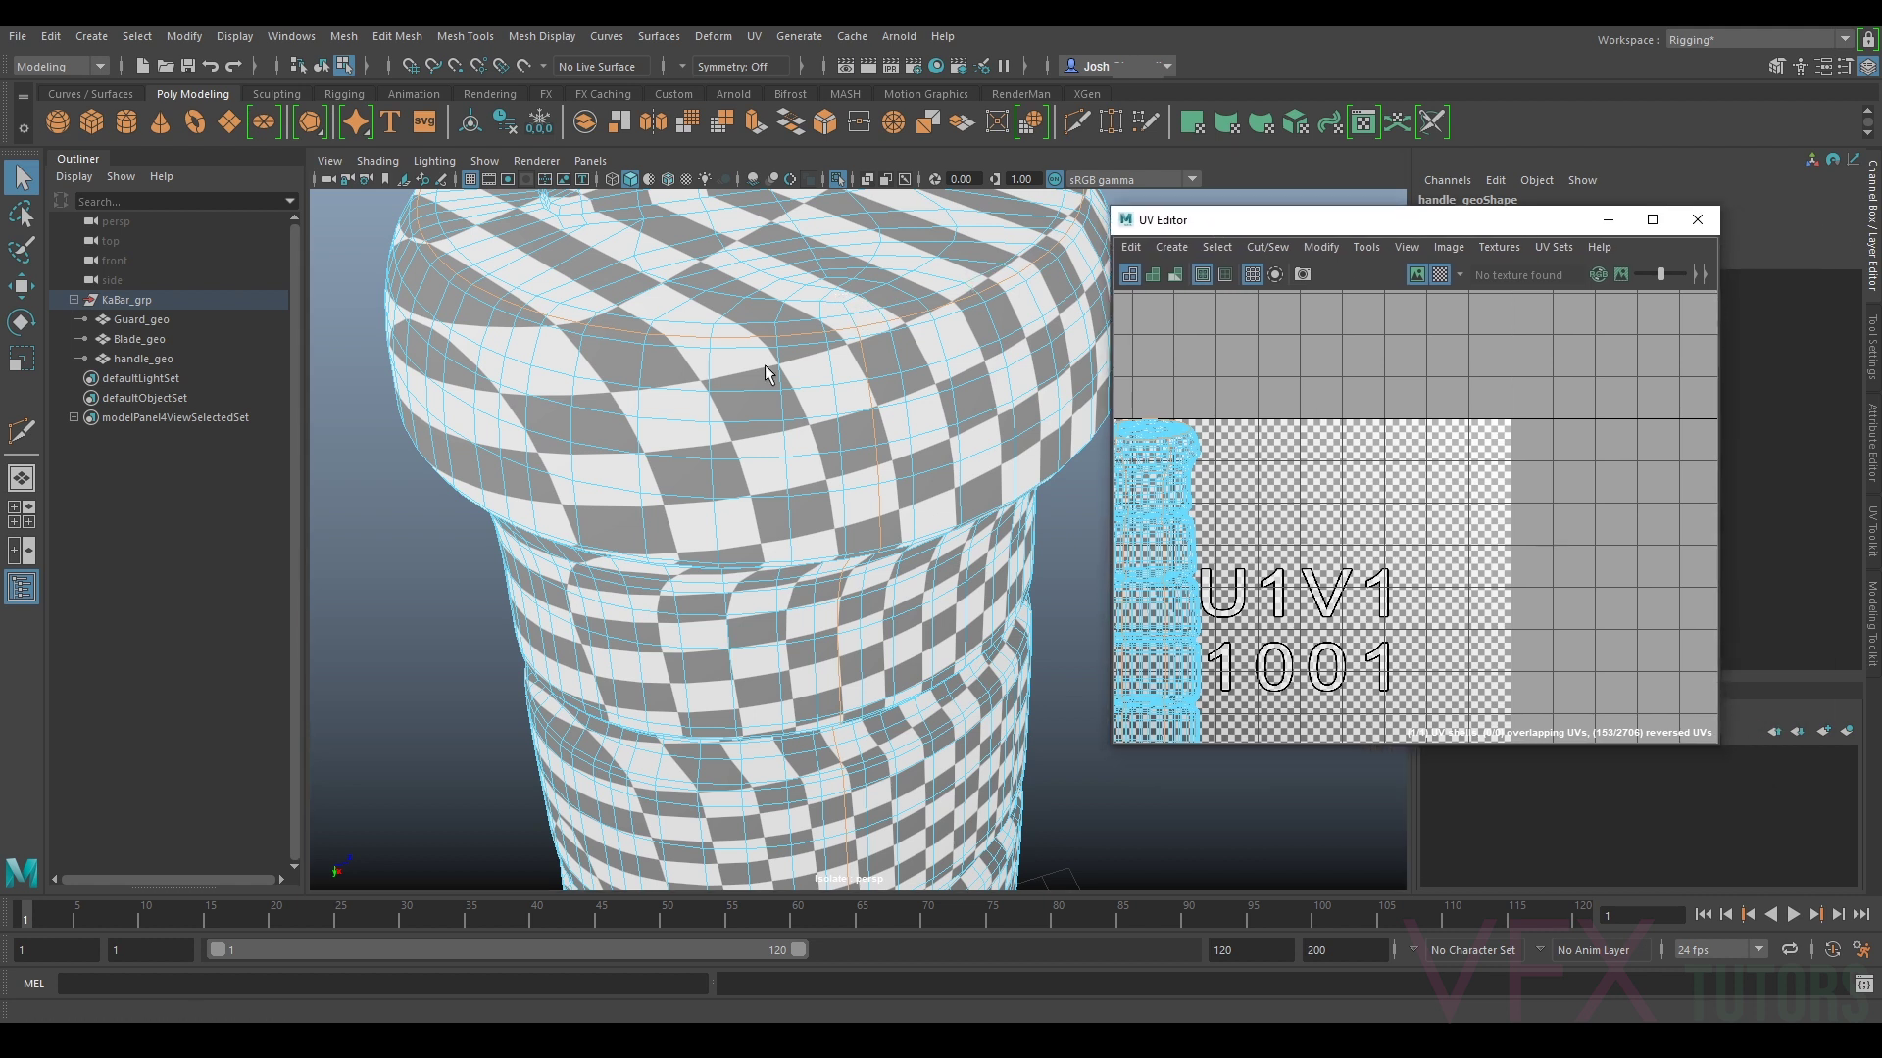
right_click_drag(941, 411, 835, 355, "alt")
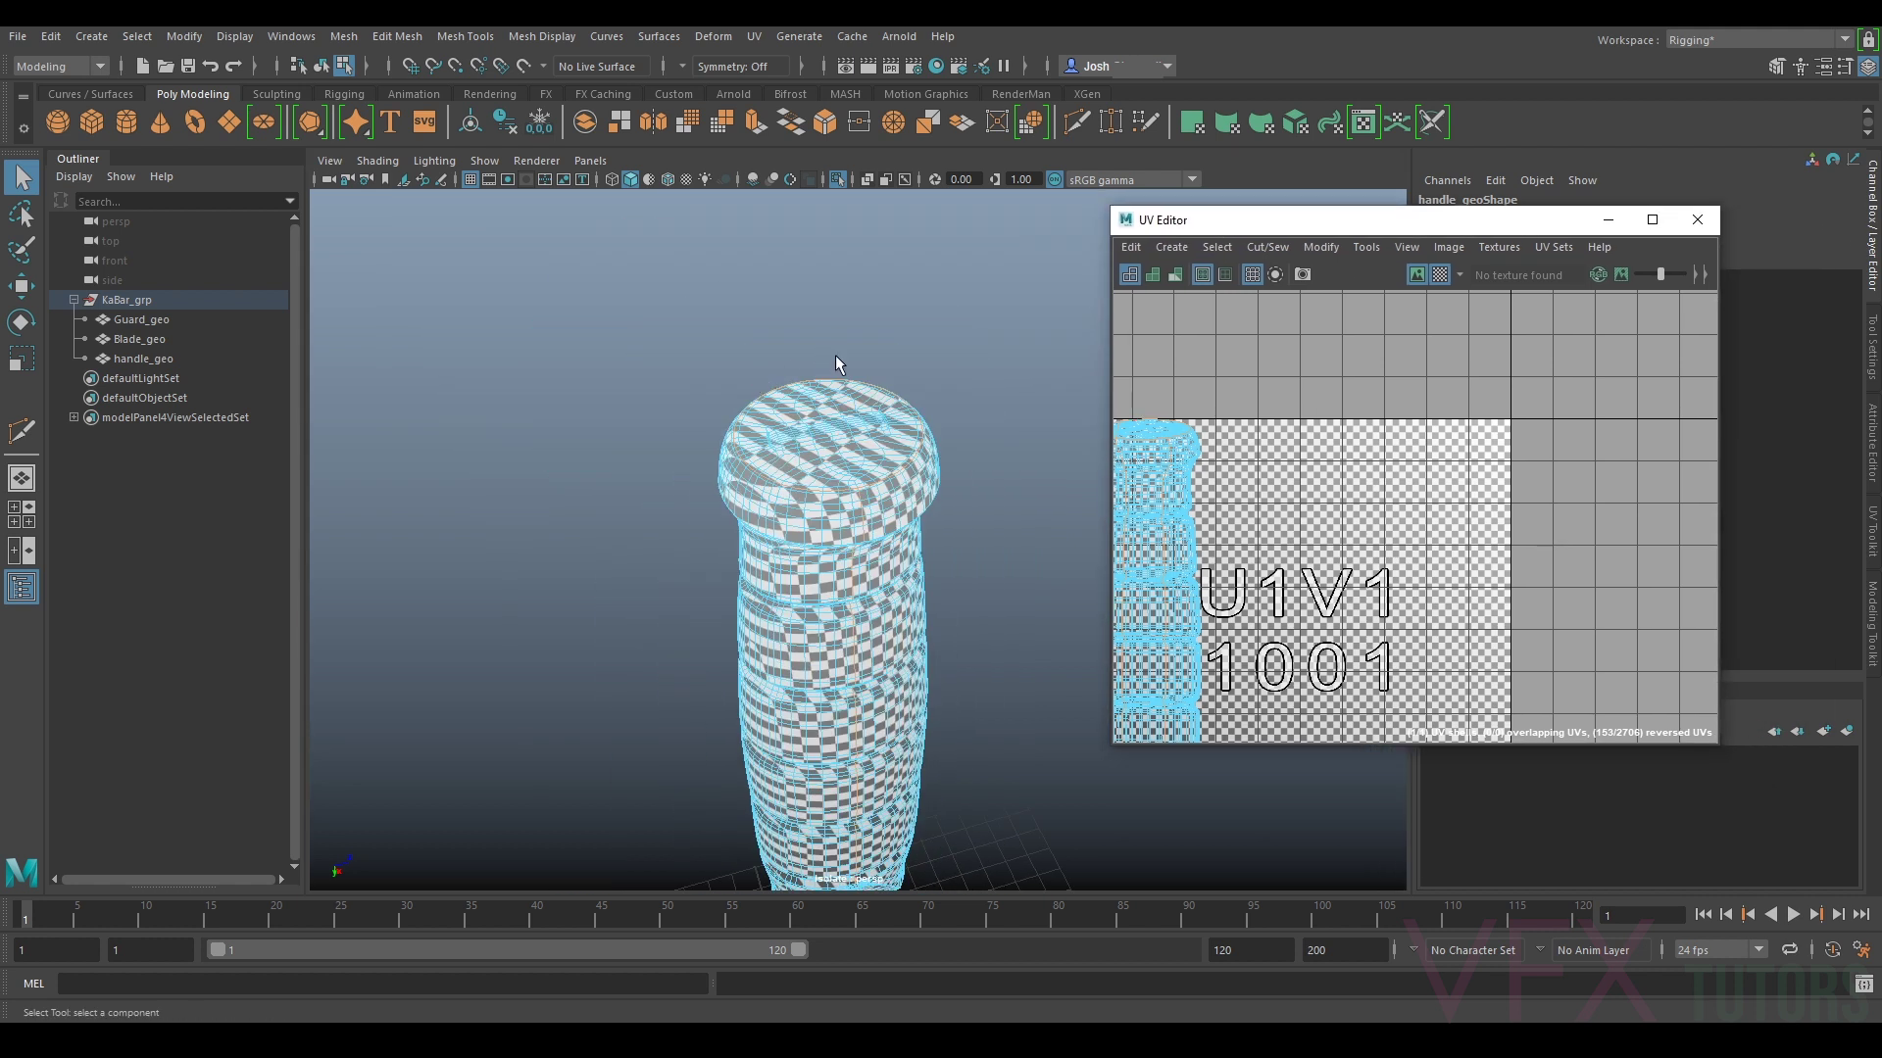
left_click(1440, 275)
Step: Trim the seam selection by deselecting the edges that cross the handle's end cap and the top of the pommel
left_click_drag(880, 603, 823, 644, "alt")
middle_click_drag(823, 645, 864, 527, "alt")
right_click_drag(864, 526, 827, 596, "alt")
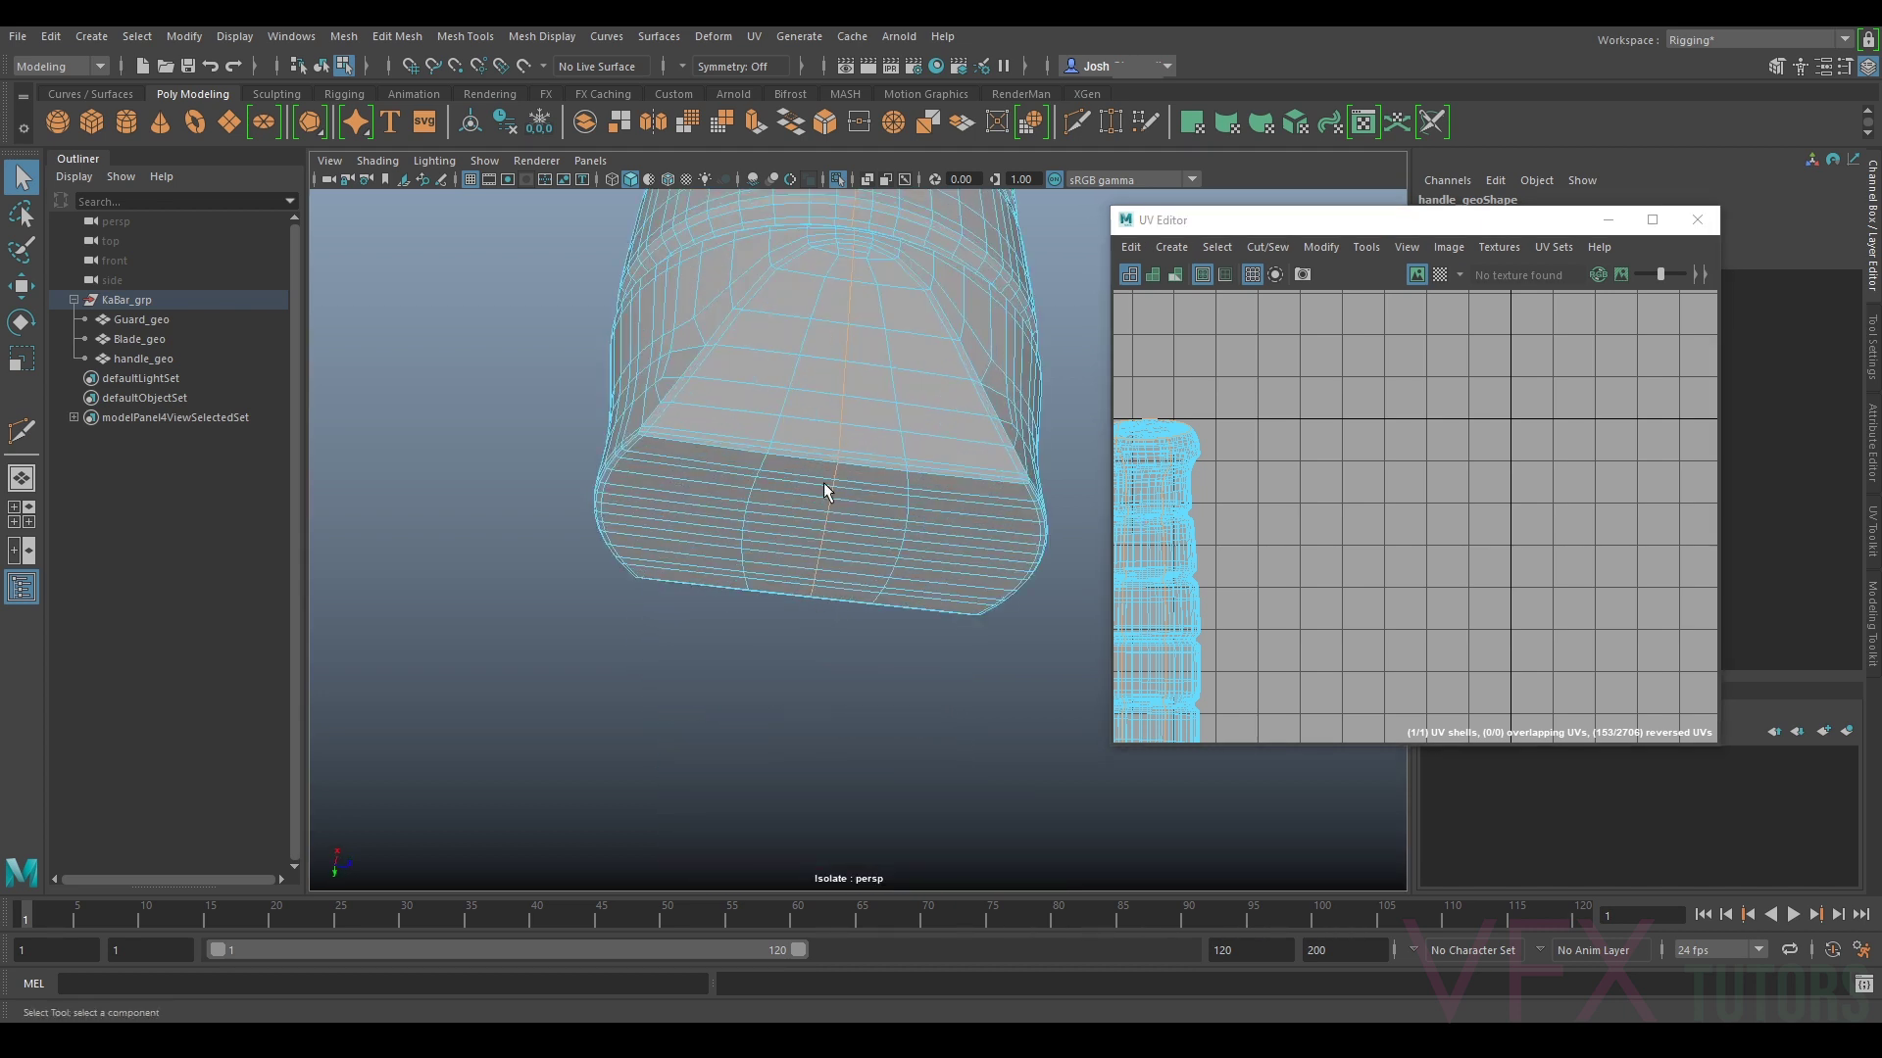
left_click_drag(843, 475, 971, 623, "alt")
left_click_drag(979, 527, 998, 352)
middle_click_drag(1001, 353, 922, 535, "alt")
scroll(922, 535, "up", 4)
left_click_drag(901, 565, 953, 343, "alt")
left_click_drag(907, 351, 926, 385, "alt")
middle_click_drag(926, 385, 830, 427, "alt")
scroll(828, 427, "up", 3)
left_click_drag(829, 432, 712, 452, "alt")
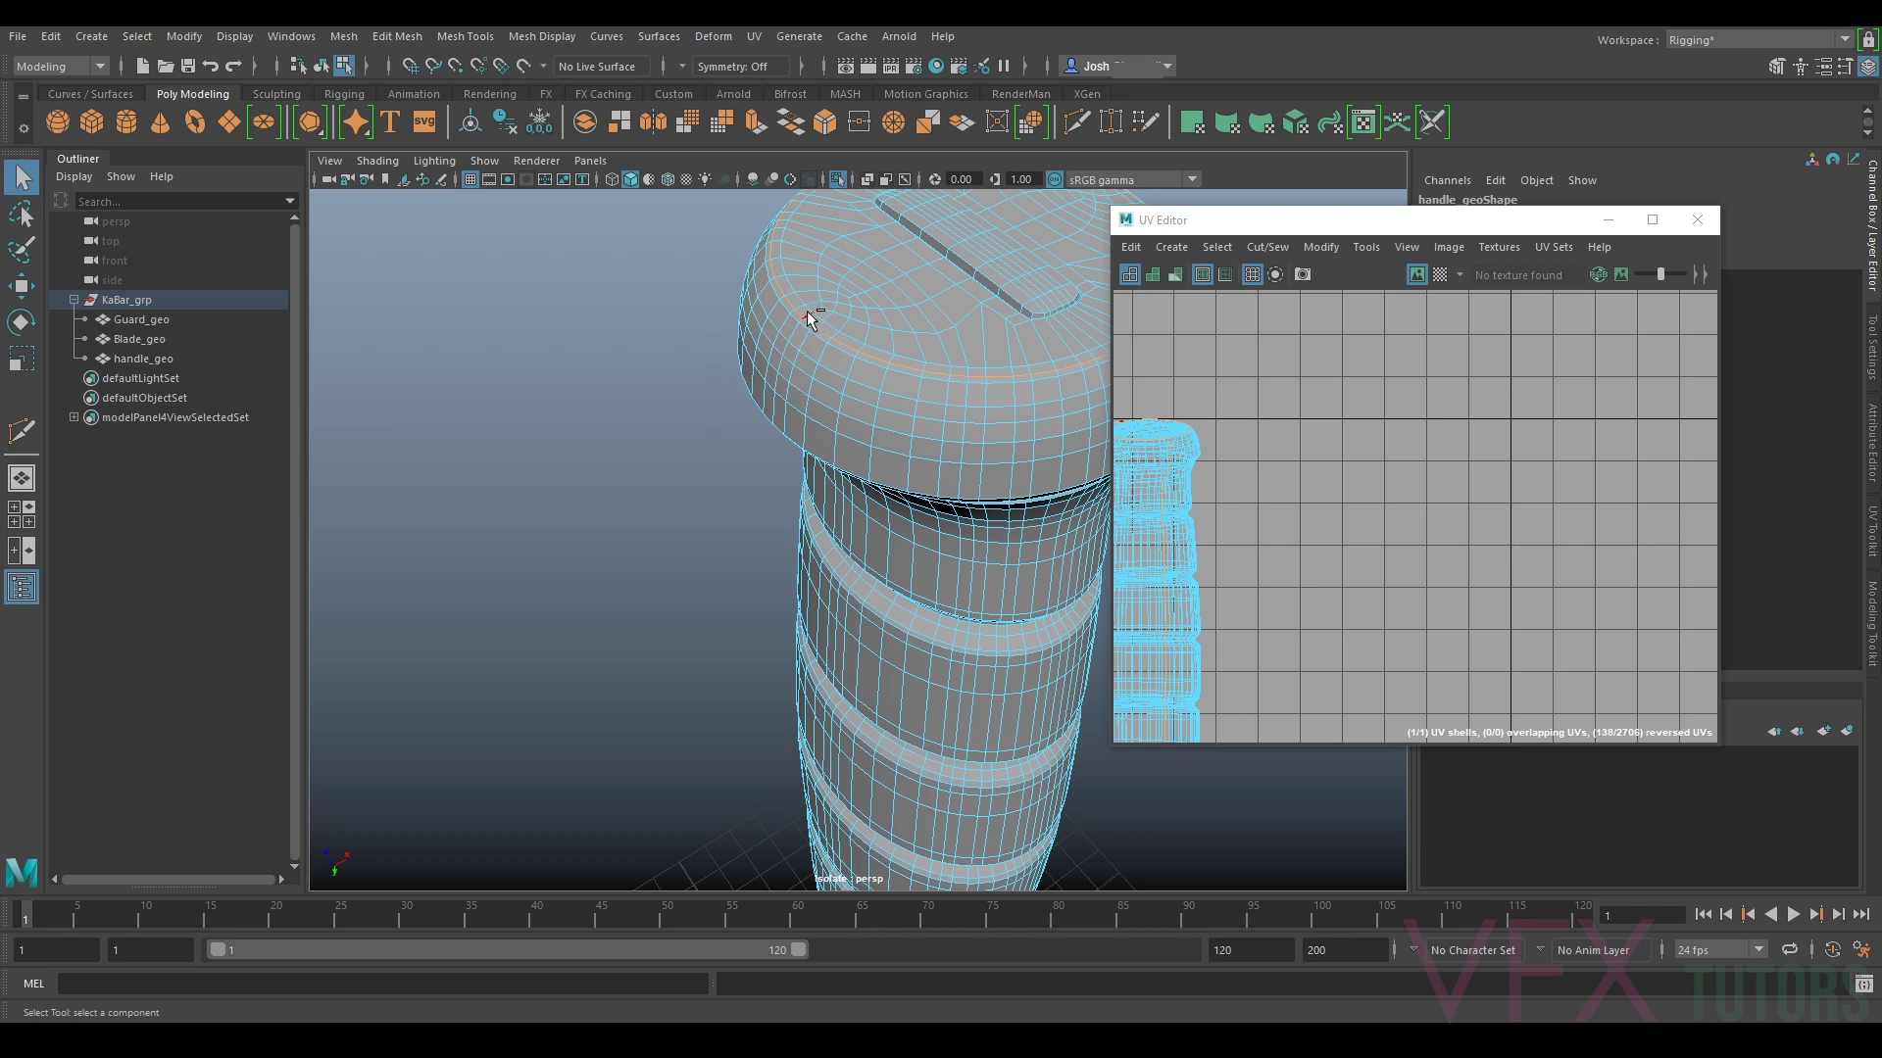
scroll(807, 310, "up", 5)
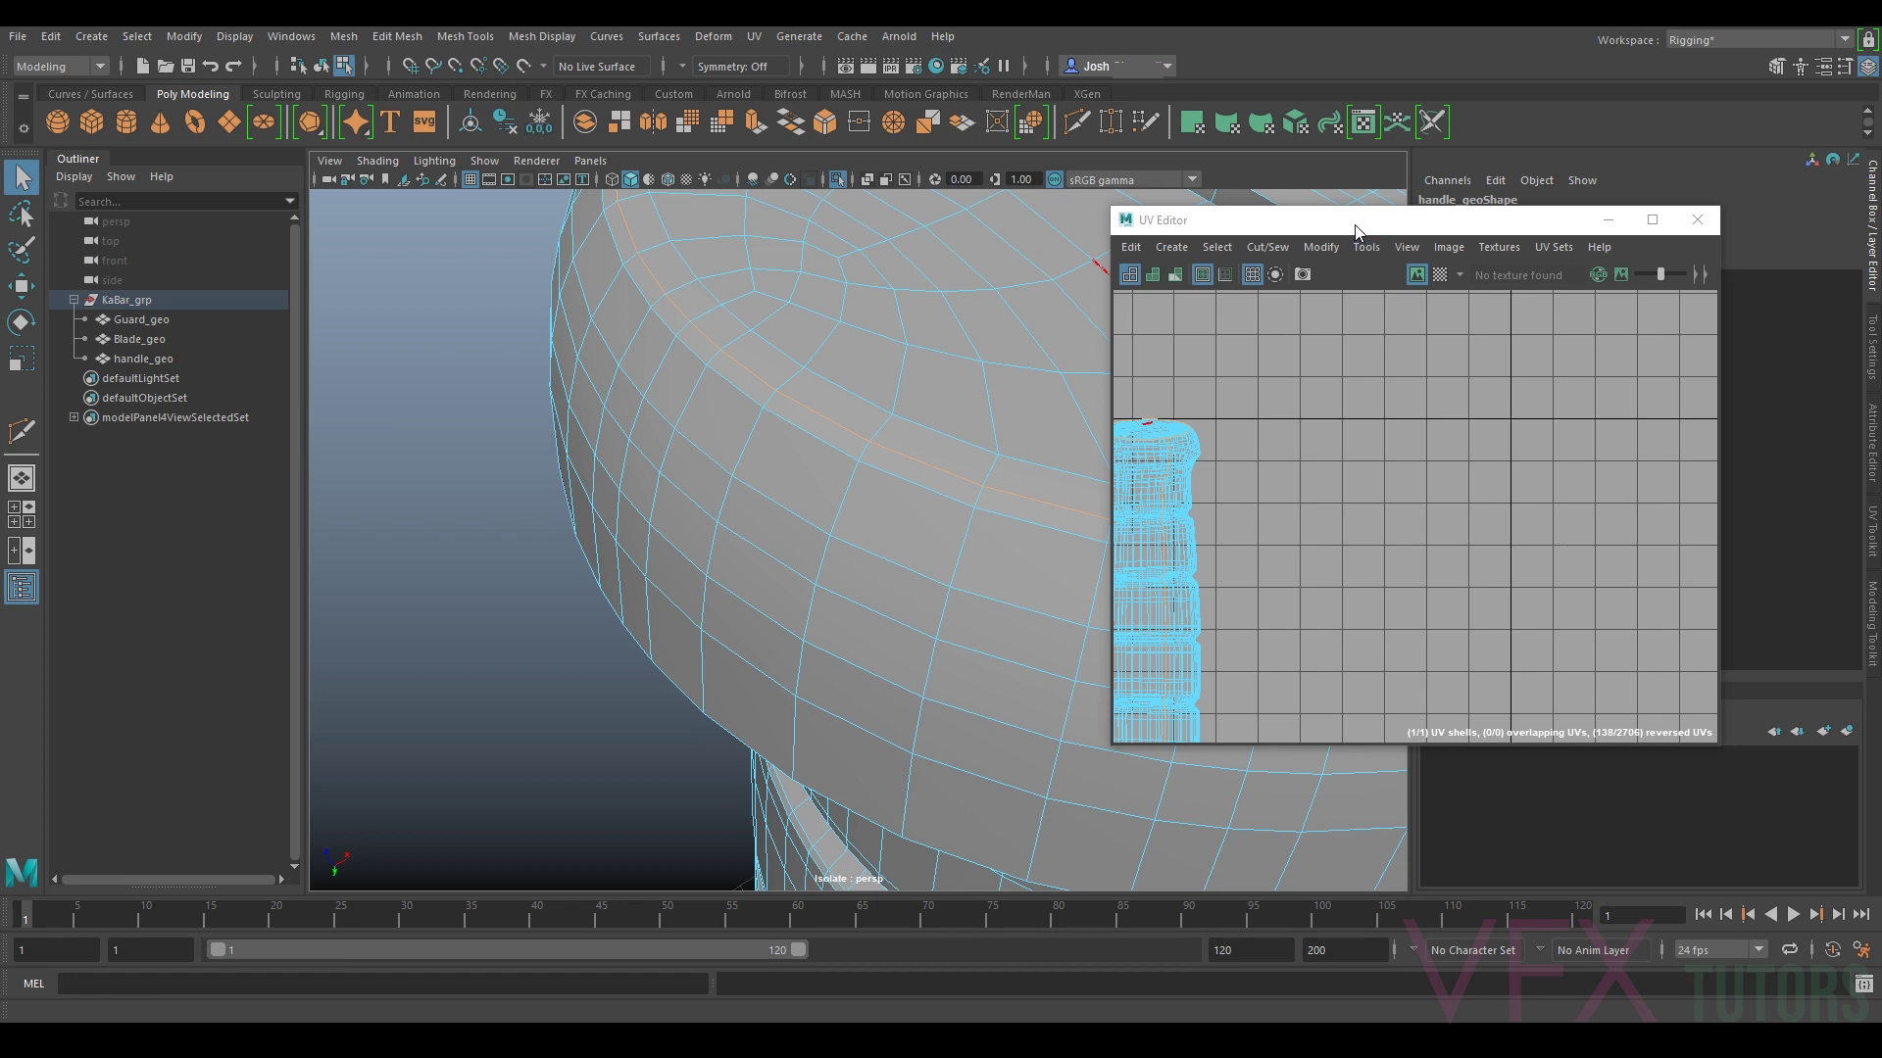
Step: Open the UV Toolkit and place the UV Editor window clear of the handle
left_click_drag(1355, 226, 1246, 205)
scroll(887, 351, "down", 5)
left_click_drag(941, 545, 1304, 508, "alt")
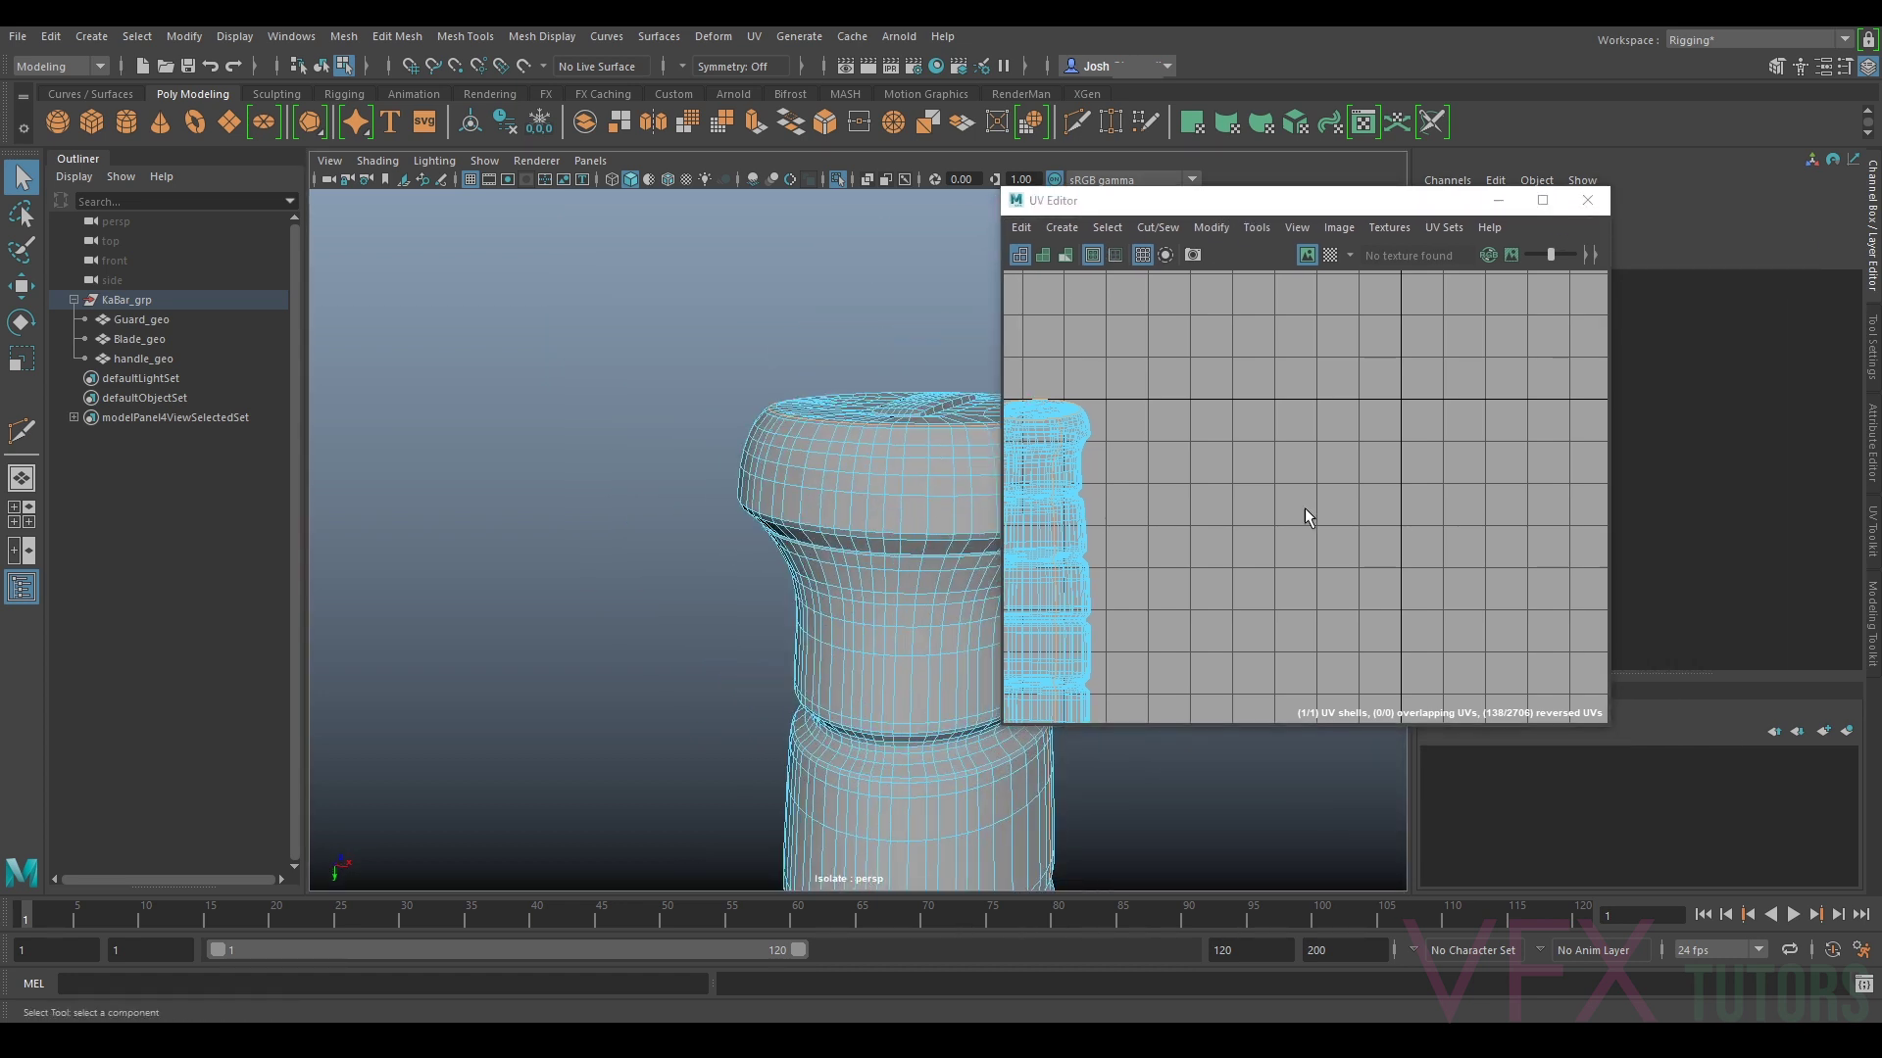
left_click(1873, 537)
left_click_drag(1412, 214, 599, 311)
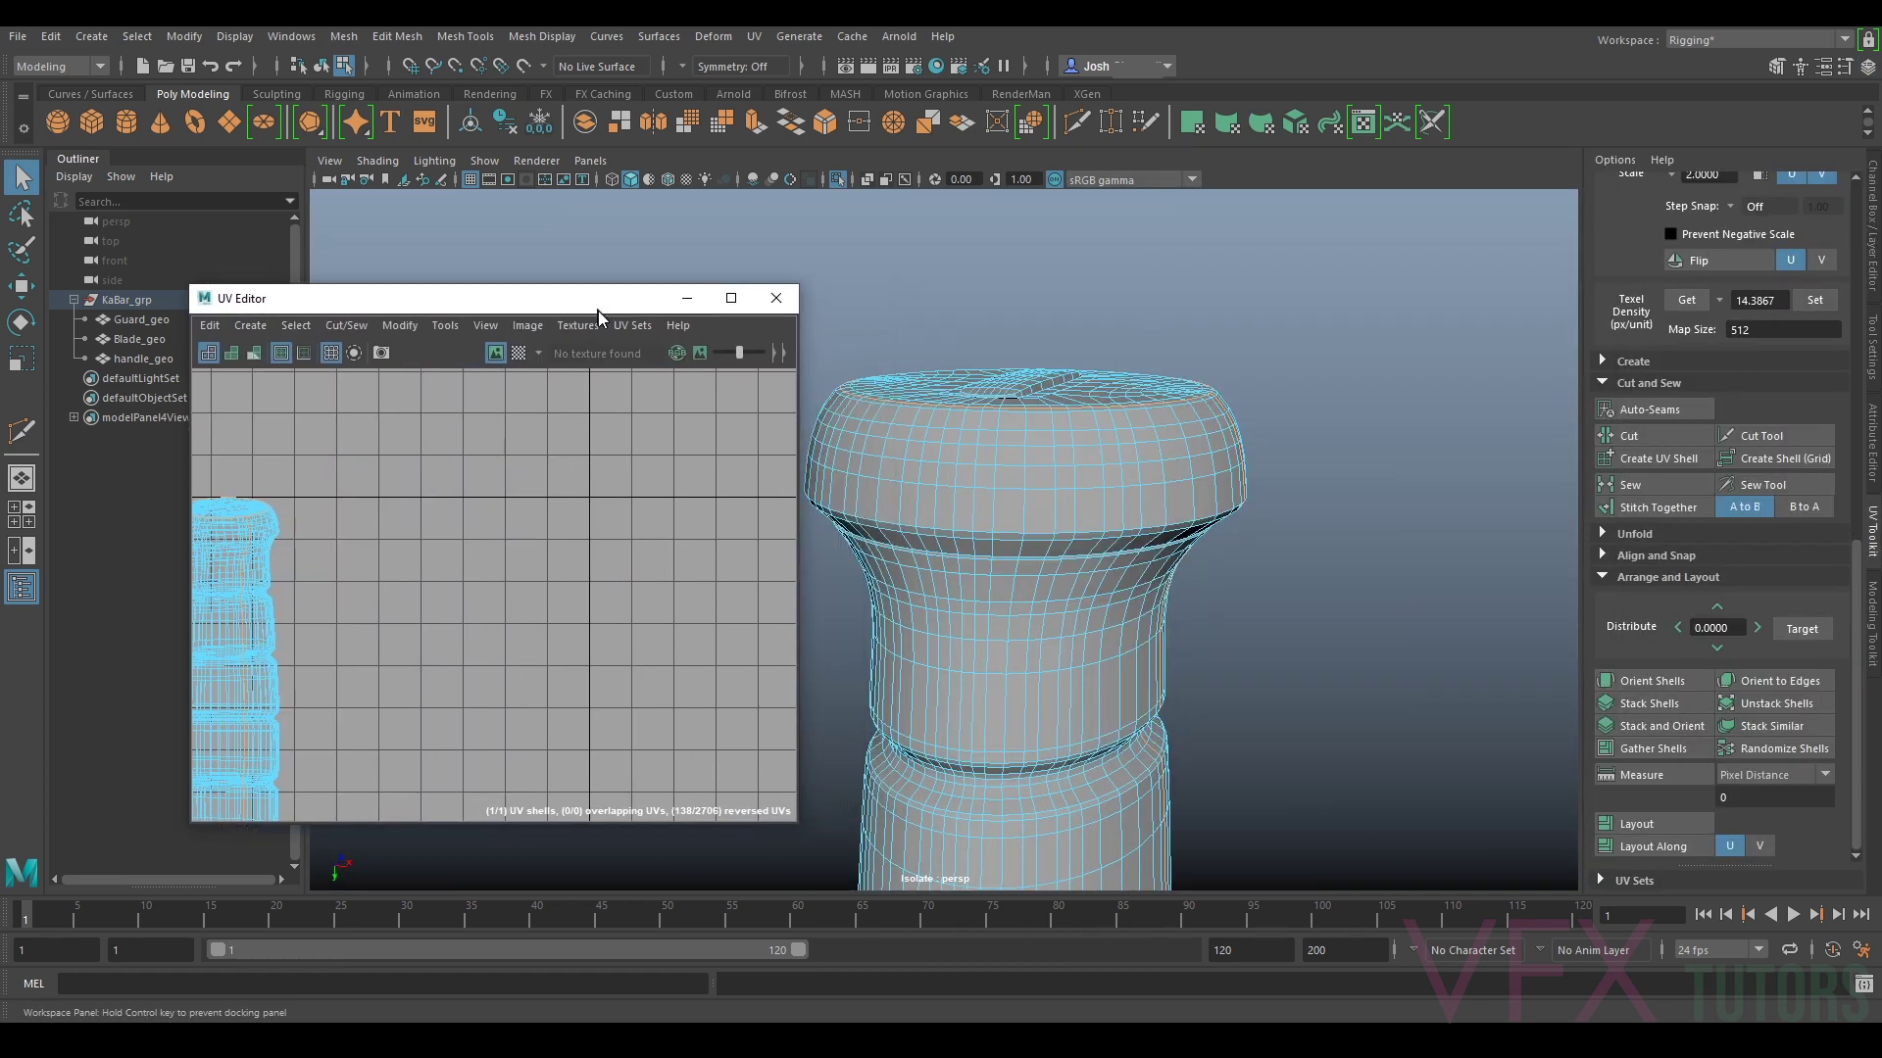
Step: Cut the handle's UVs along the selected vertical edges and the ring around the pommel's top
left_click(1629, 437)
scroll(1181, 466, "down", 5)
left_click_drag(1192, 672, 1193, 634, "alt")
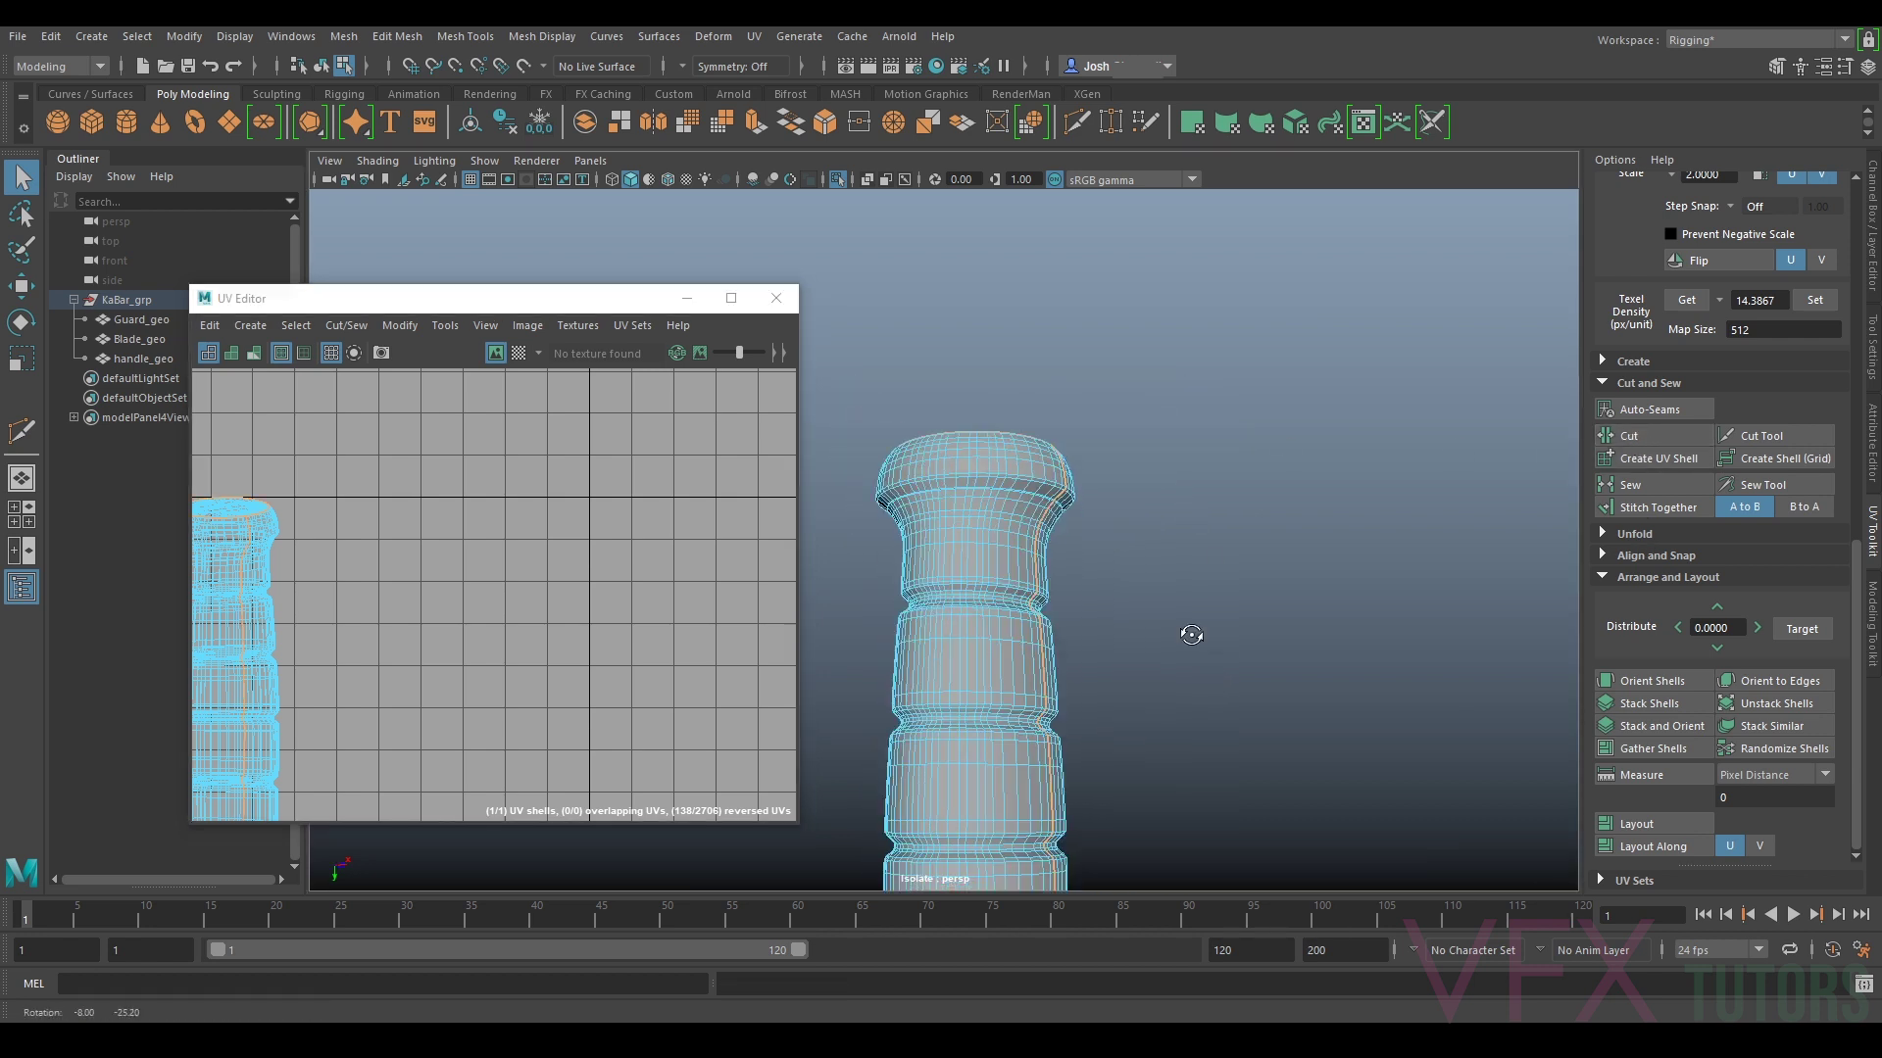
middle_click_drag(1193, 635, 1165, 348, "alt")
left_click_drag(1079, 683, 1069, 514, "alt")
scroll(1017, 513, "up", 8)
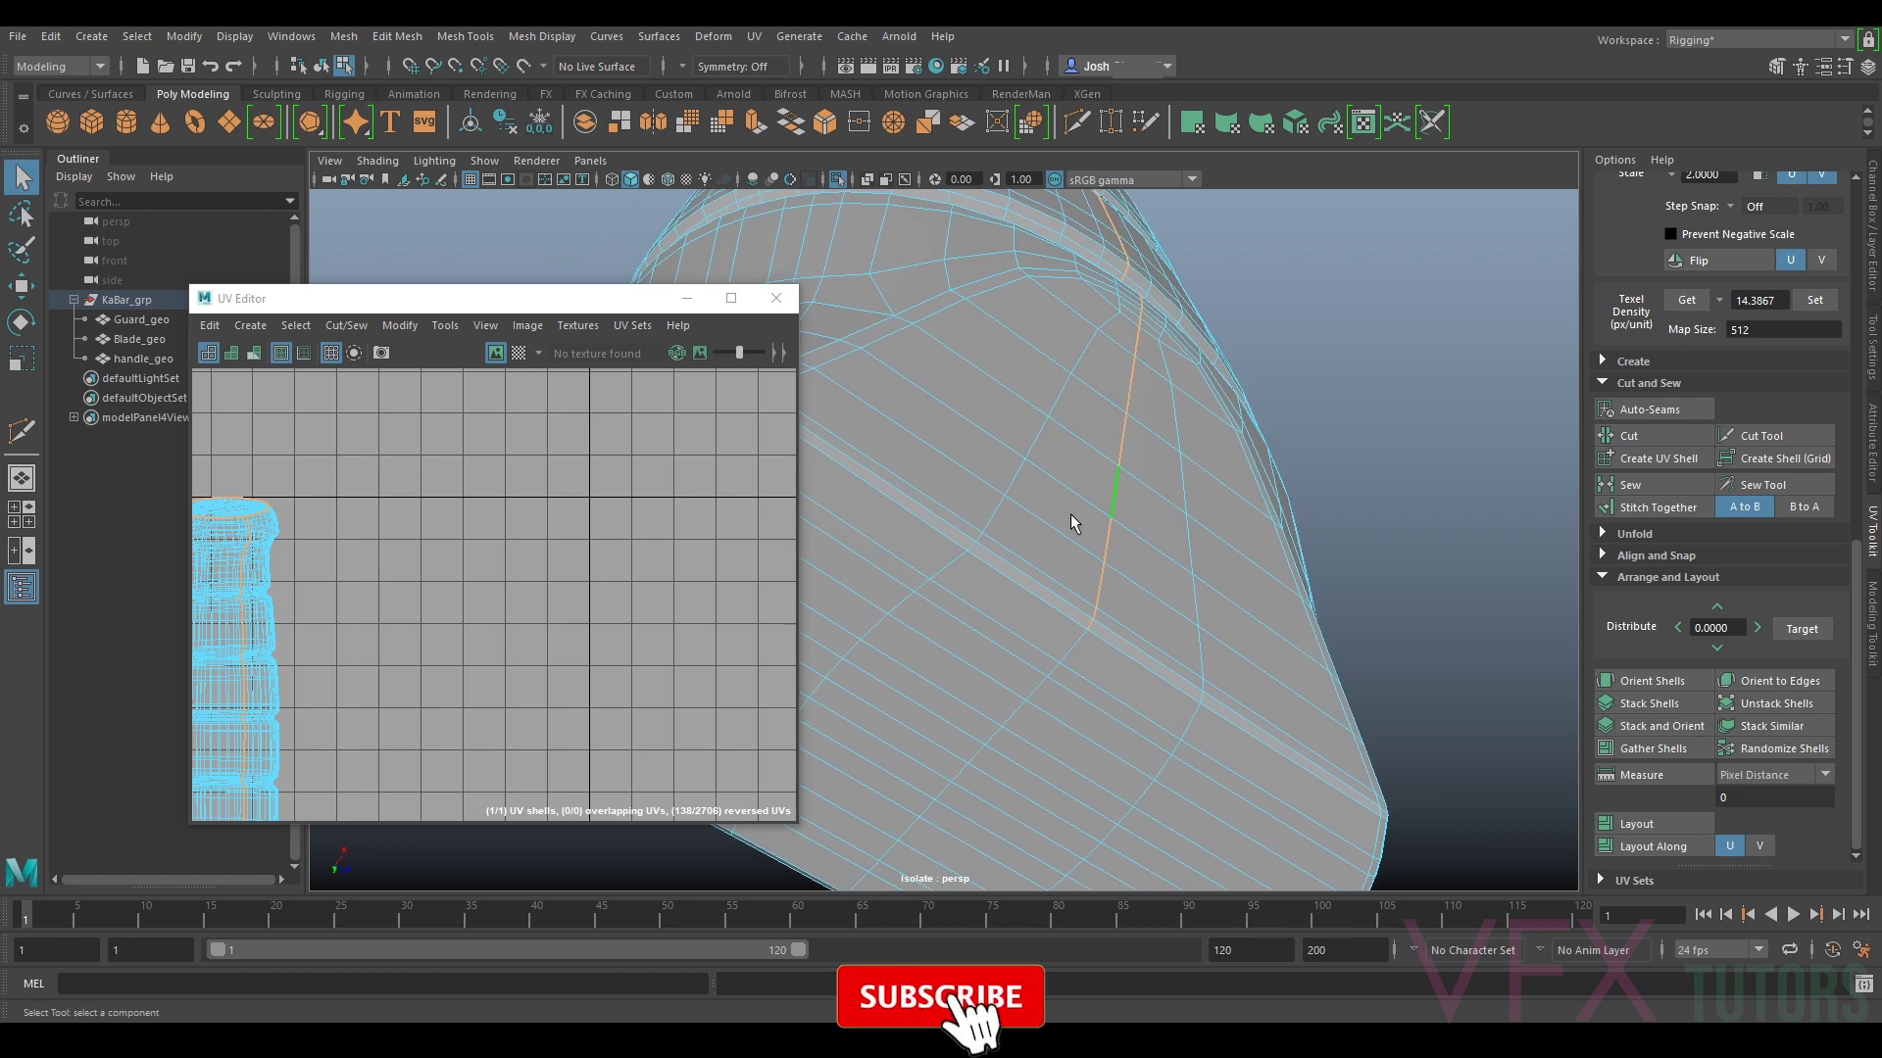
double_click(1047, 584)
scroll(1127, 600, "down", 4)
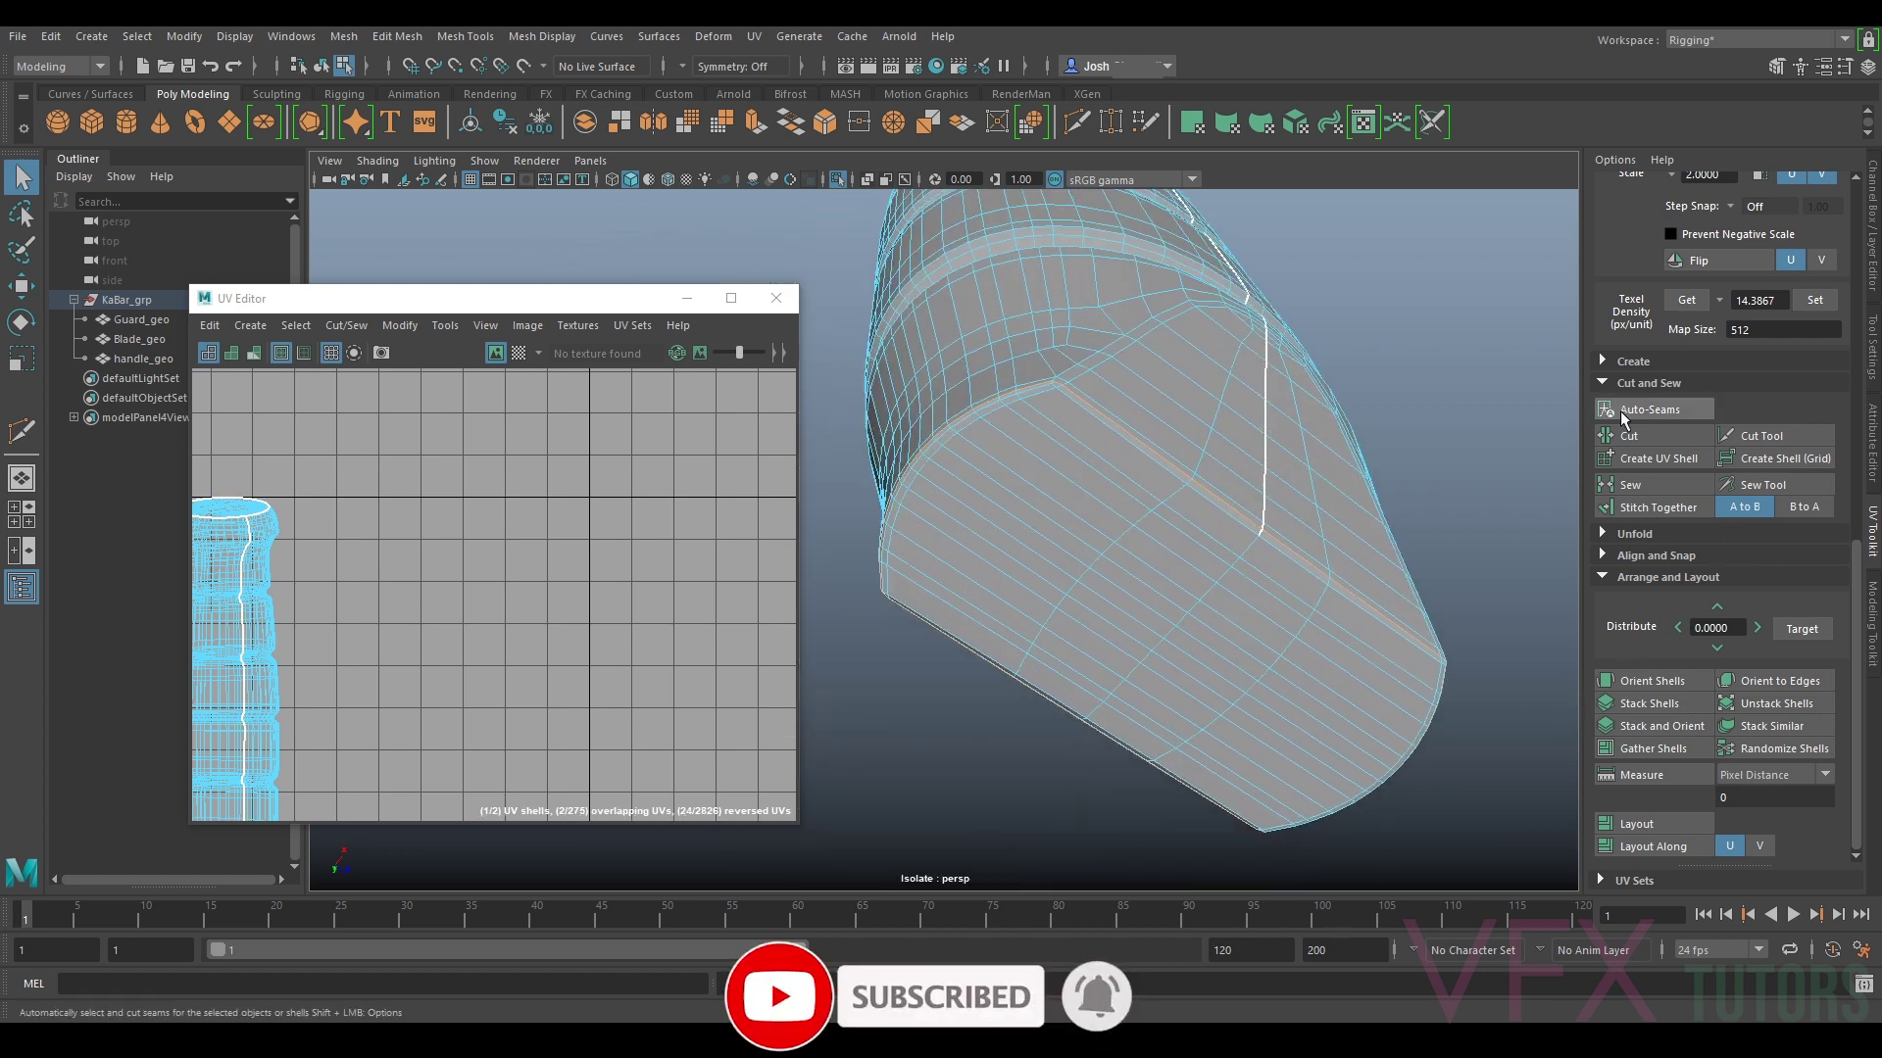
left_click(1629, 436)
Step: Cut a UV seam around the edge loop at the handle's lower end and sew the stray seam edges beside it
scroll(1409, 517, "up", 4)
scroll(1421, 514, "down", 4)
left_click_drag(1421, 513, 932, 474, "alt")
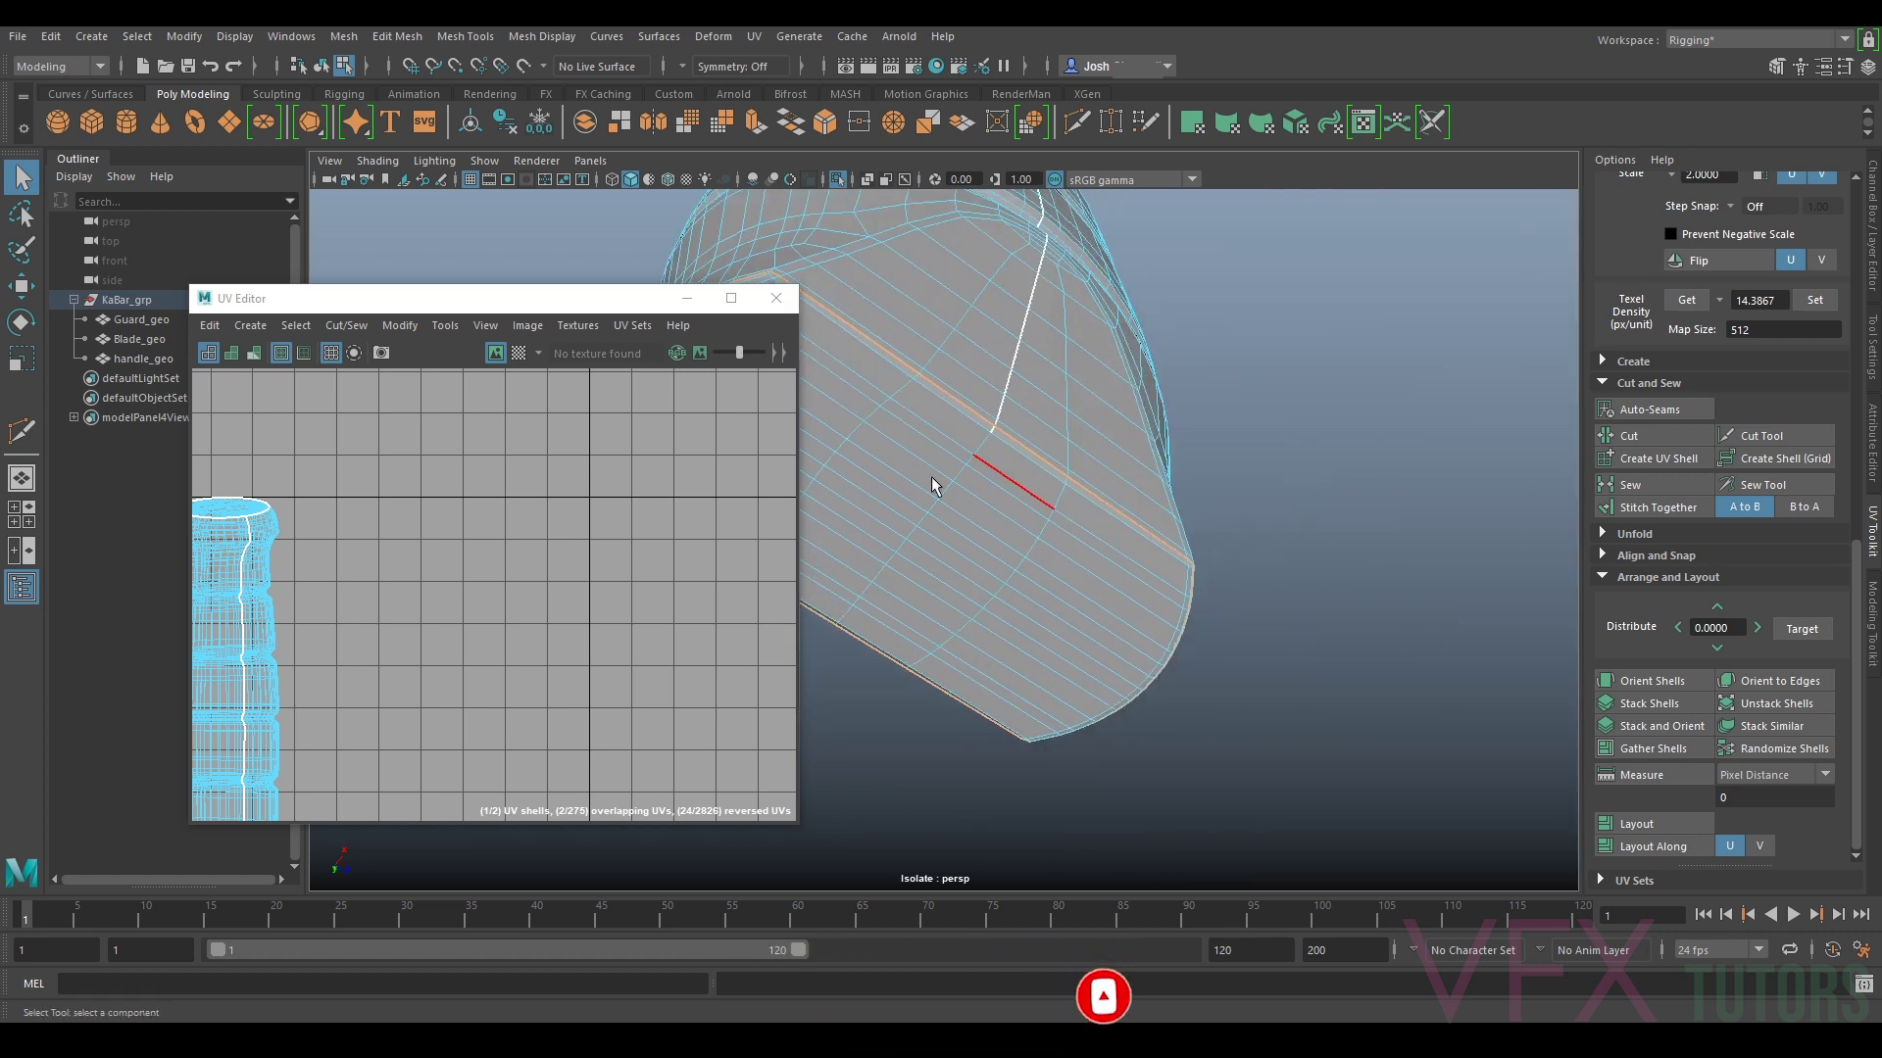
left_click(1629, 484)
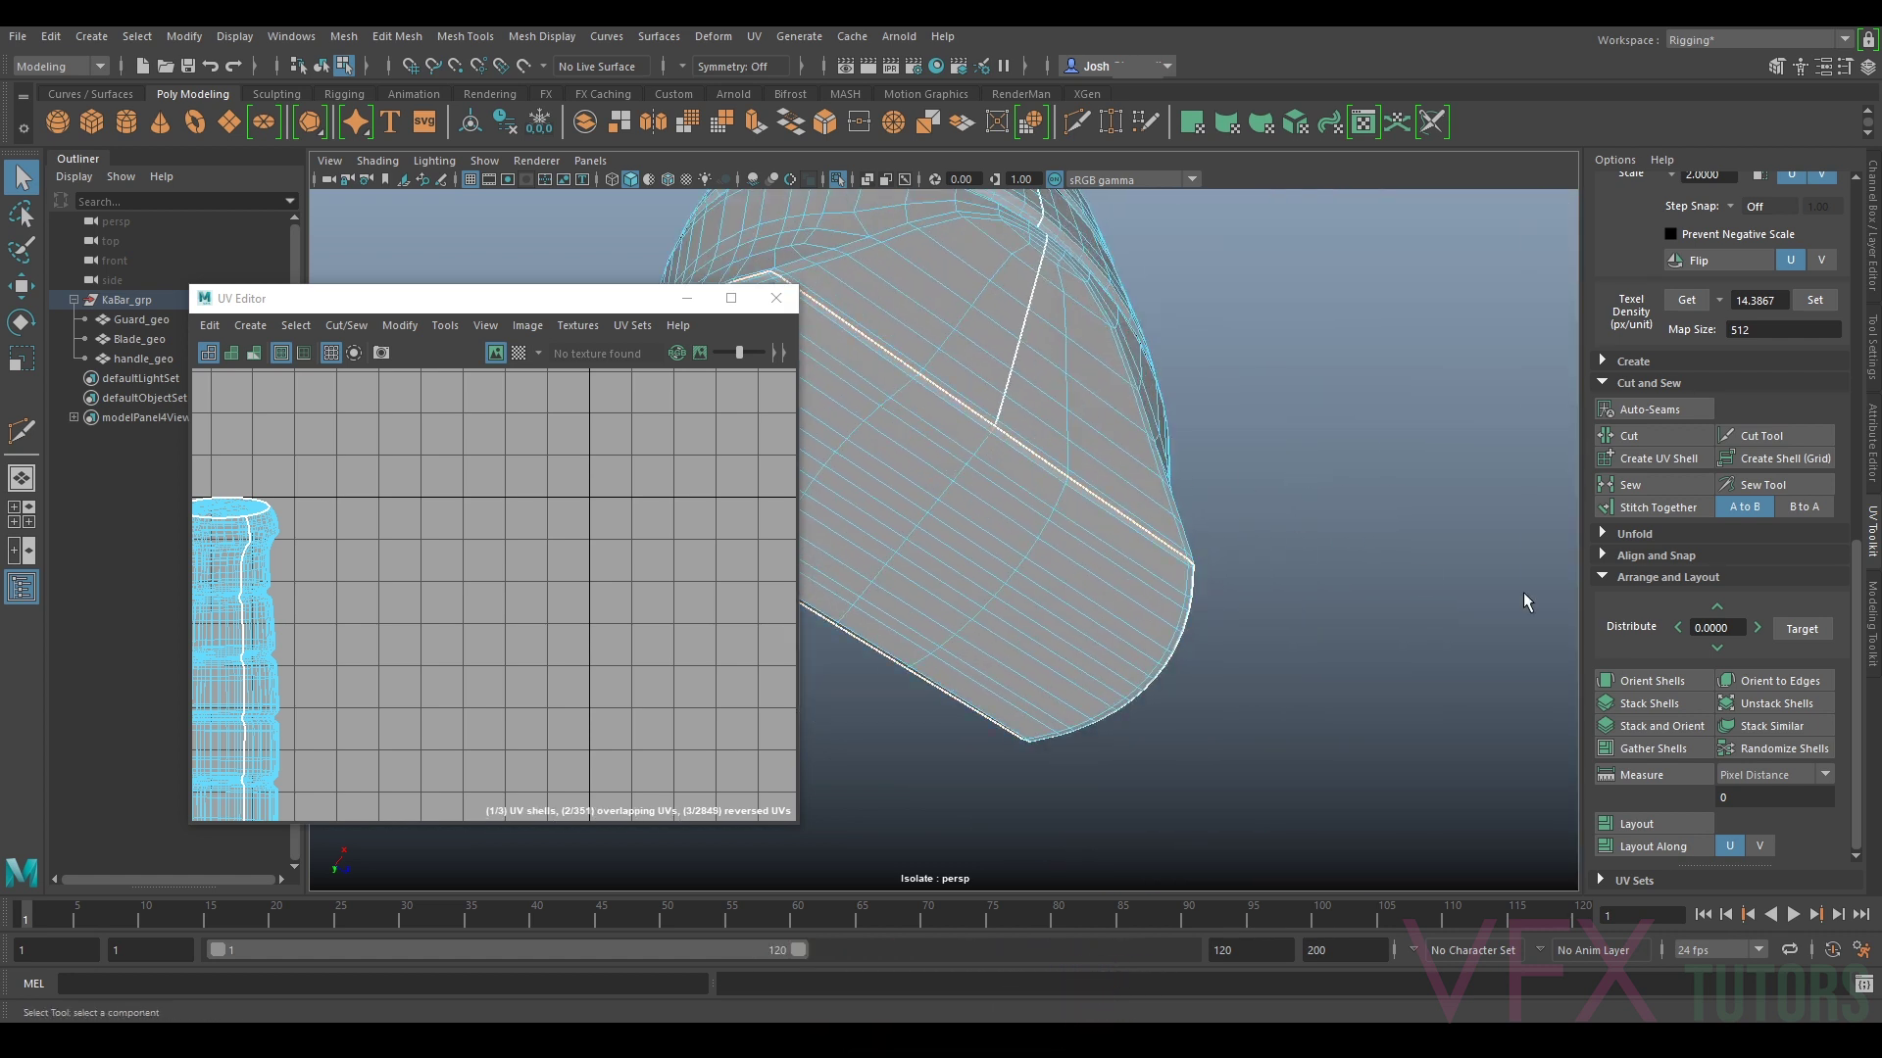
left_click_drag(1391, 485, 1175, 462, "alt")
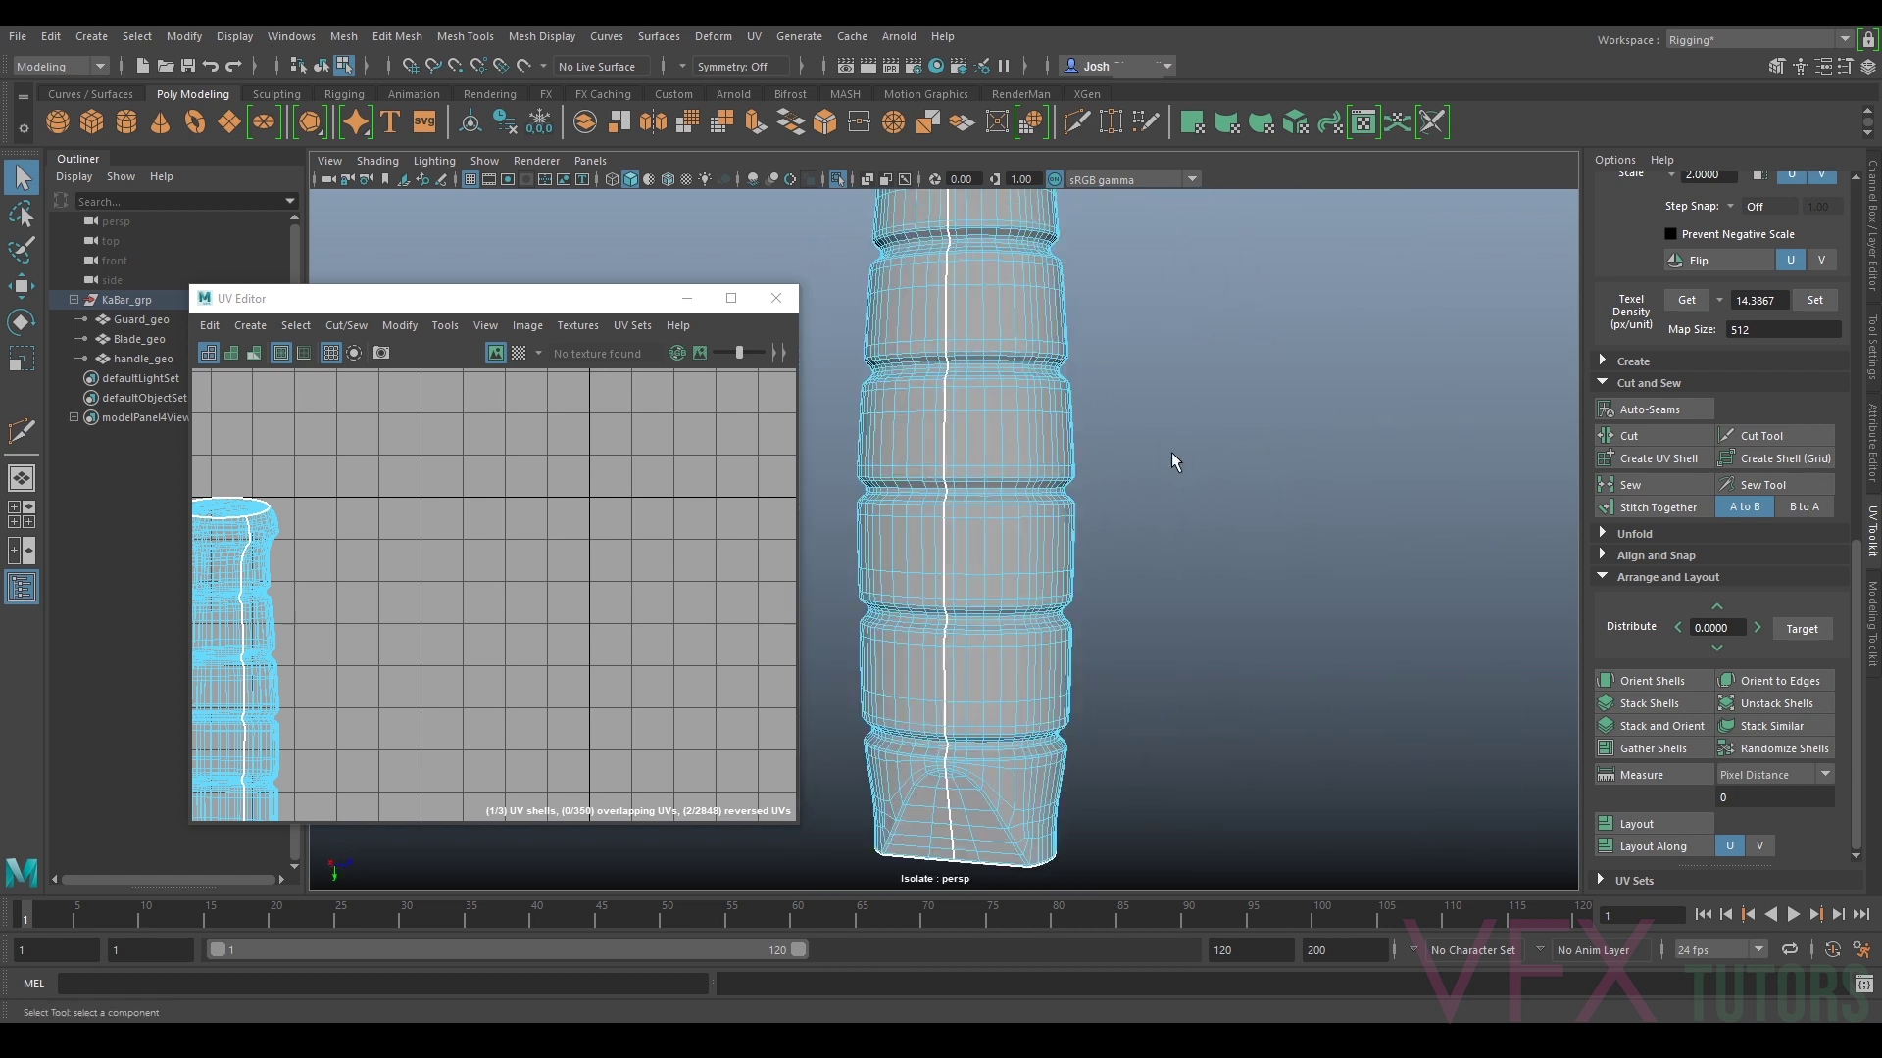
key("f")
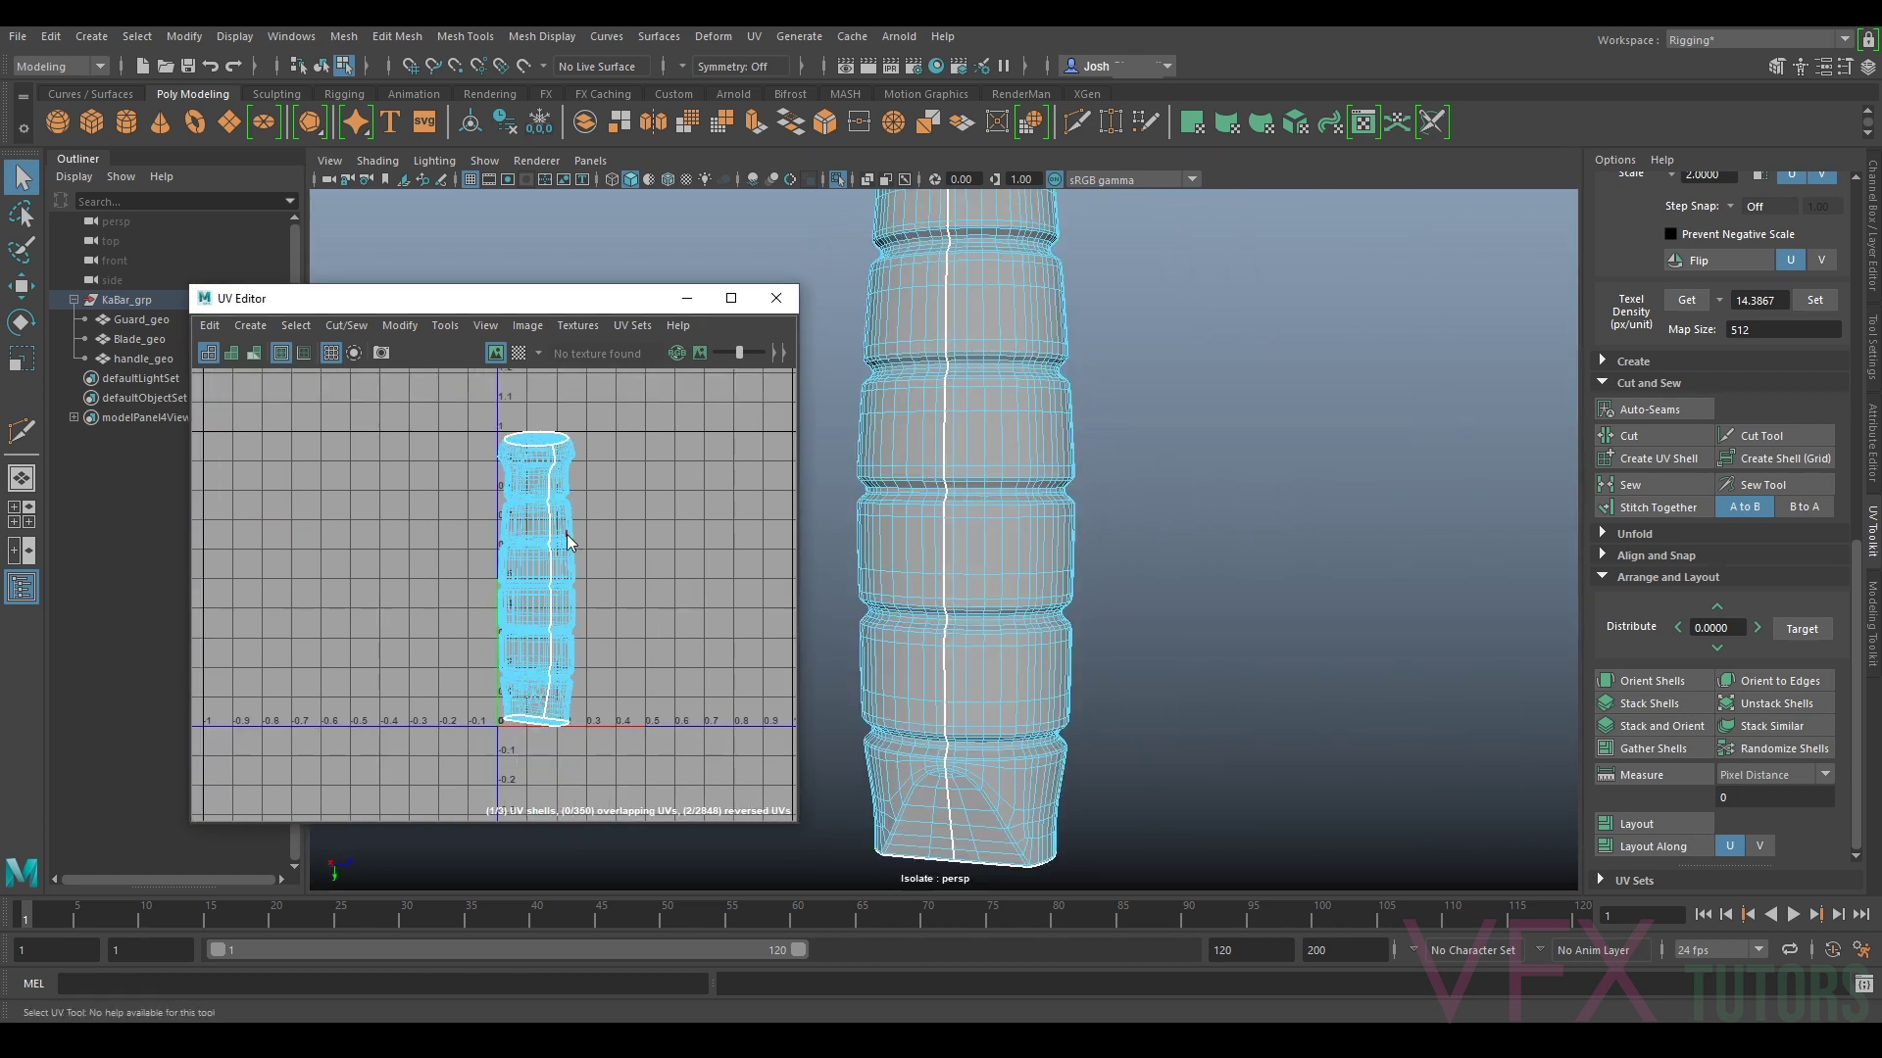
Step: Unfold the handle's main UV shell and move it clear of the two end-cap shells
right_click_drag(566, 536, 504, 511)
left_click(509, 533)
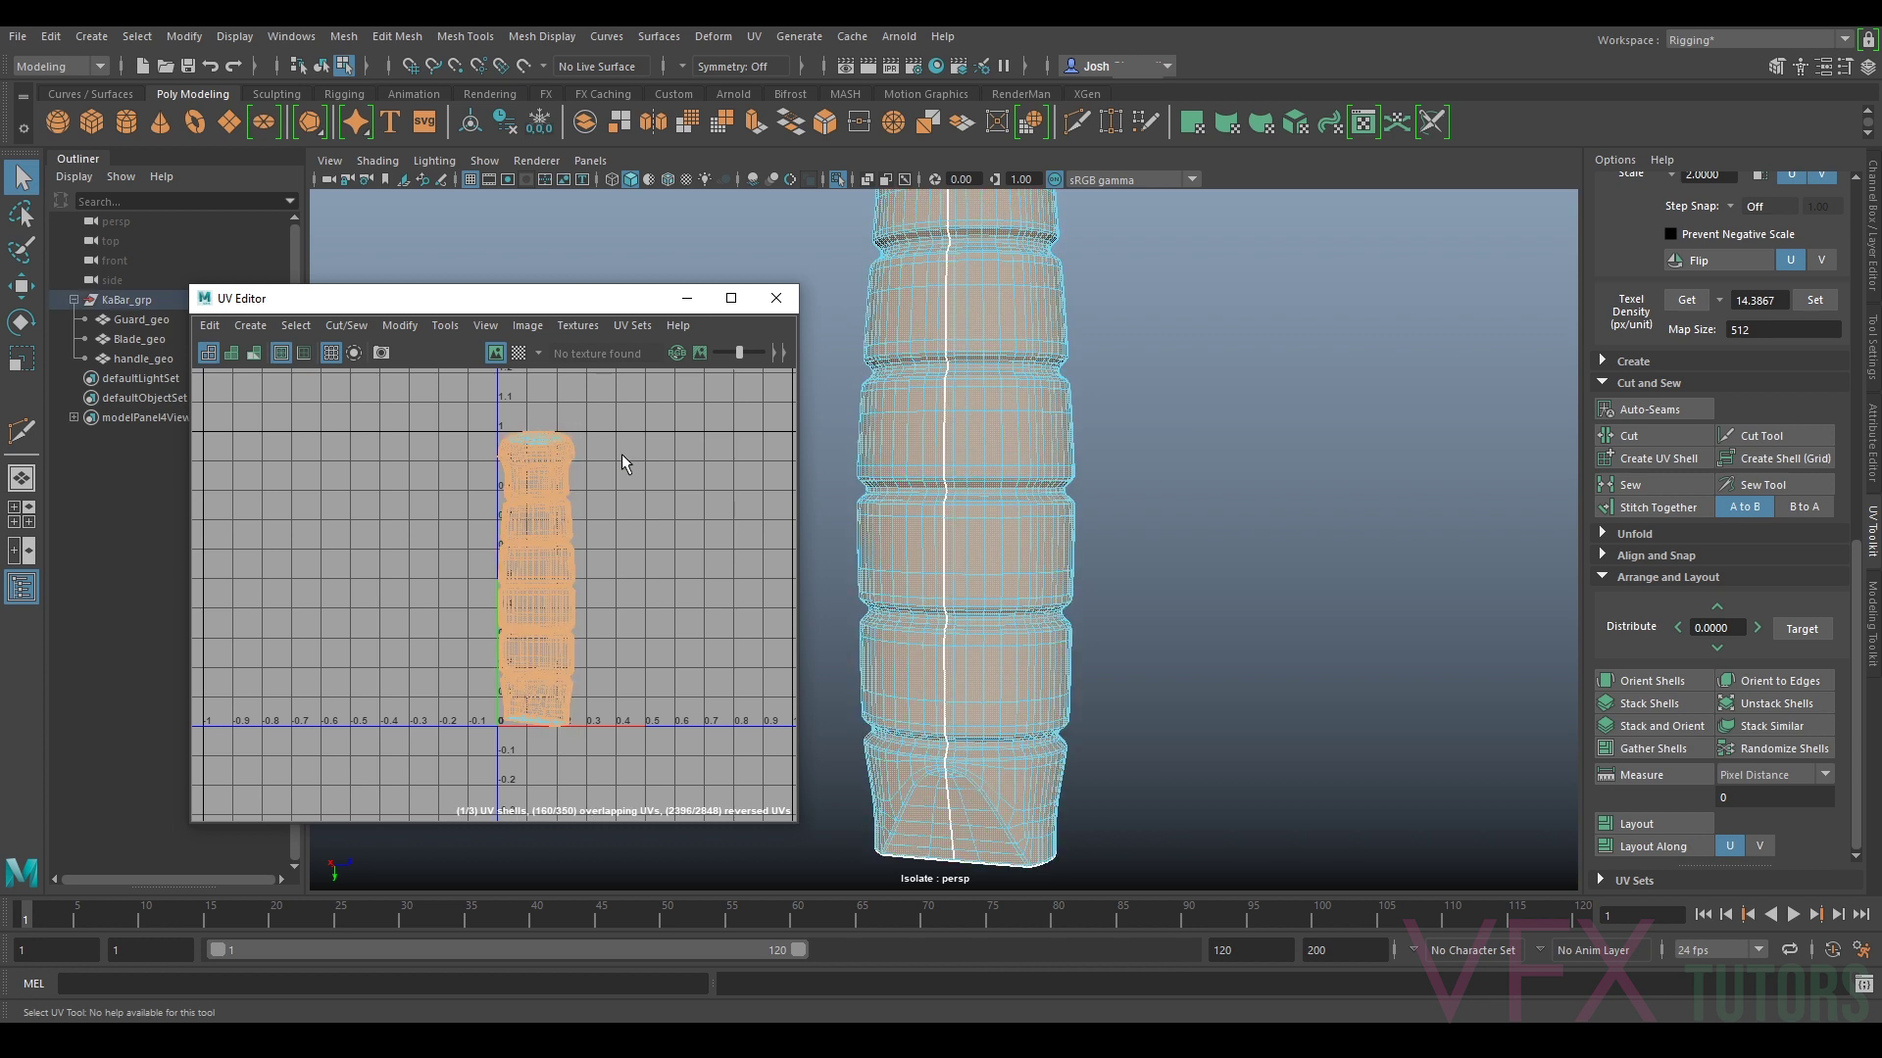
left_click(400, 325)
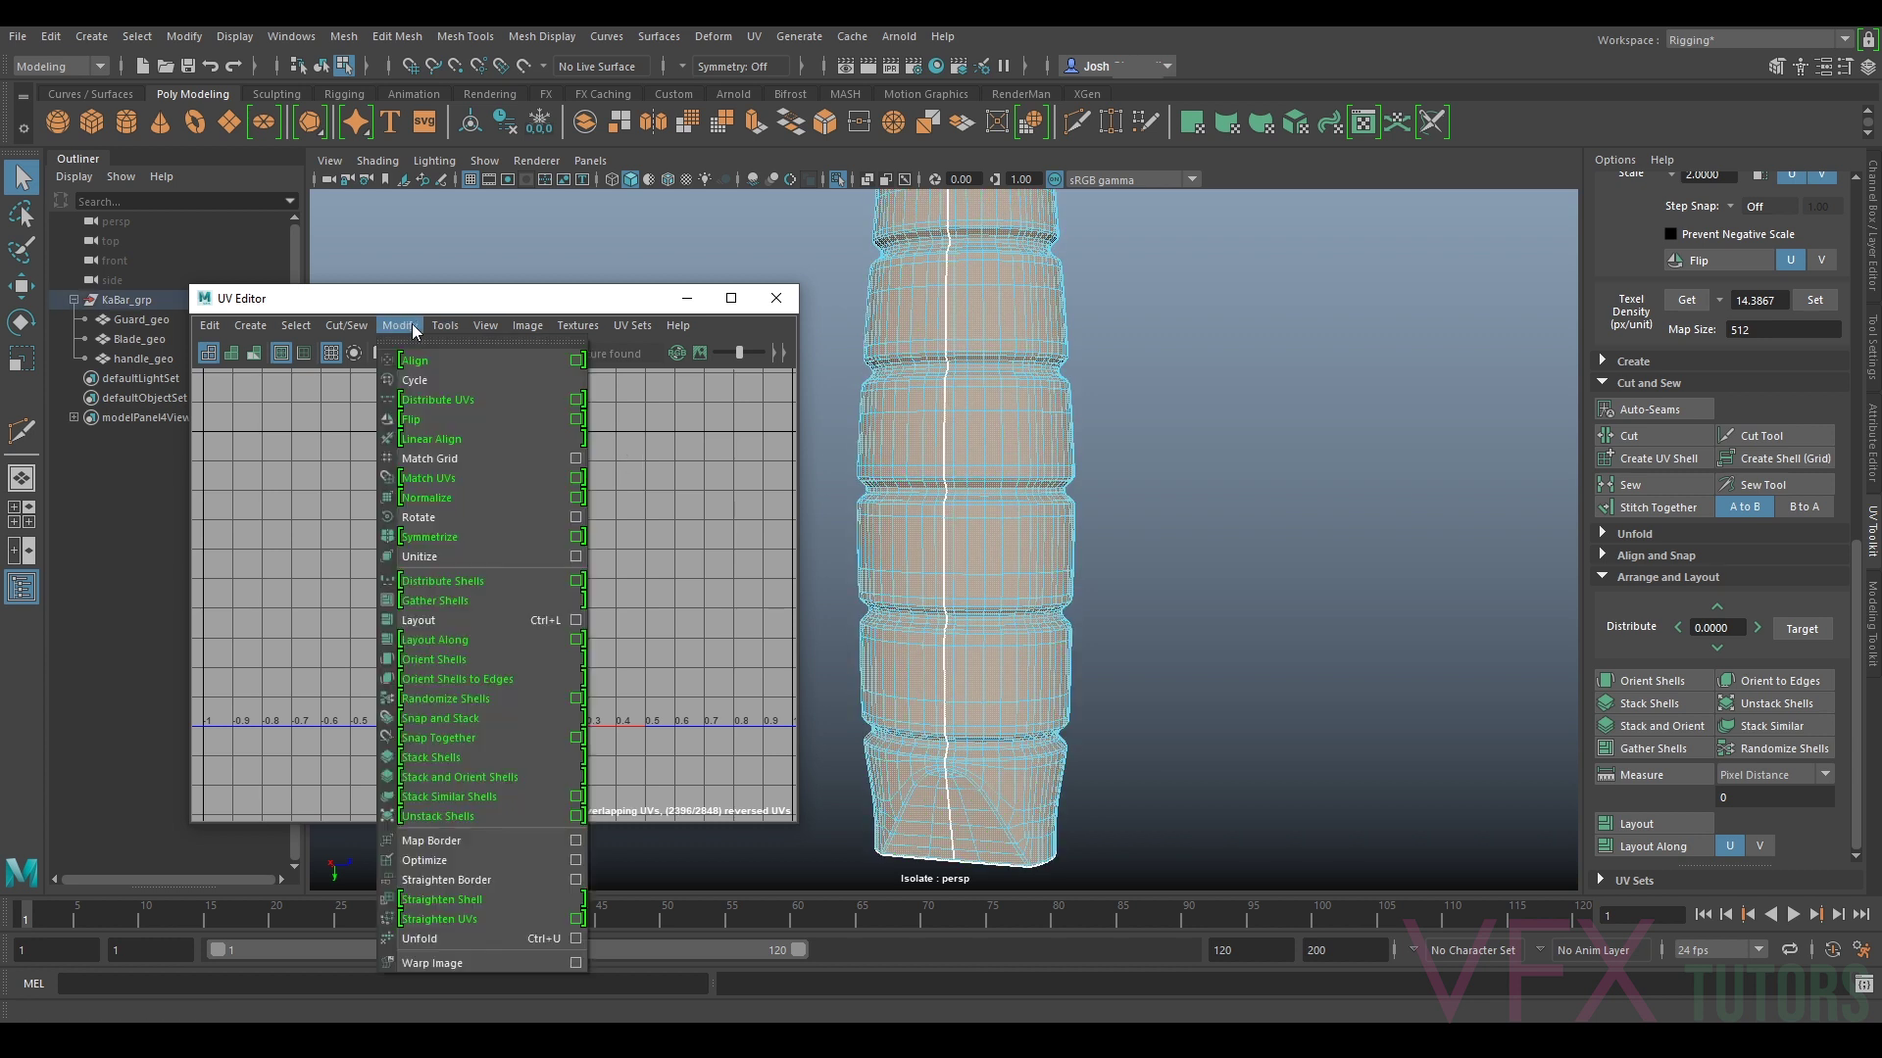
left_click(457, 939)
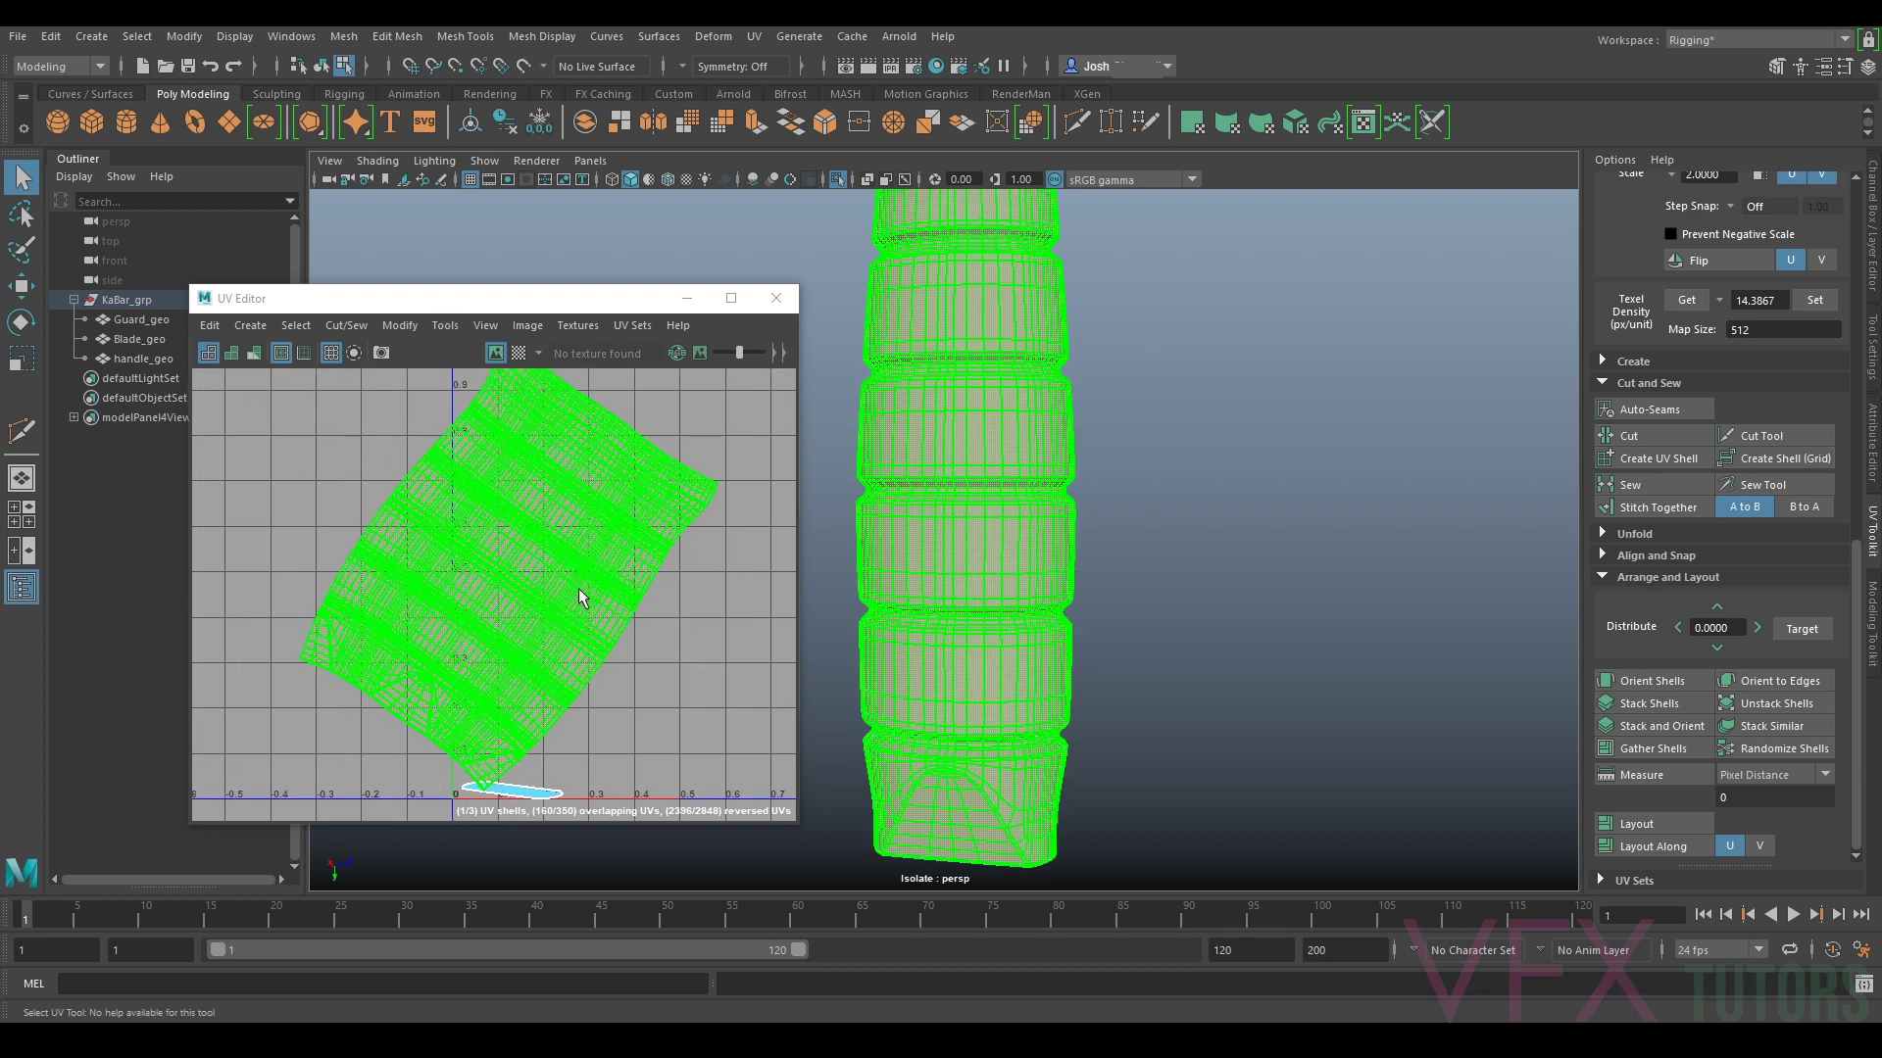
key("w")
left_click_drag(529, 578, 631, 514)
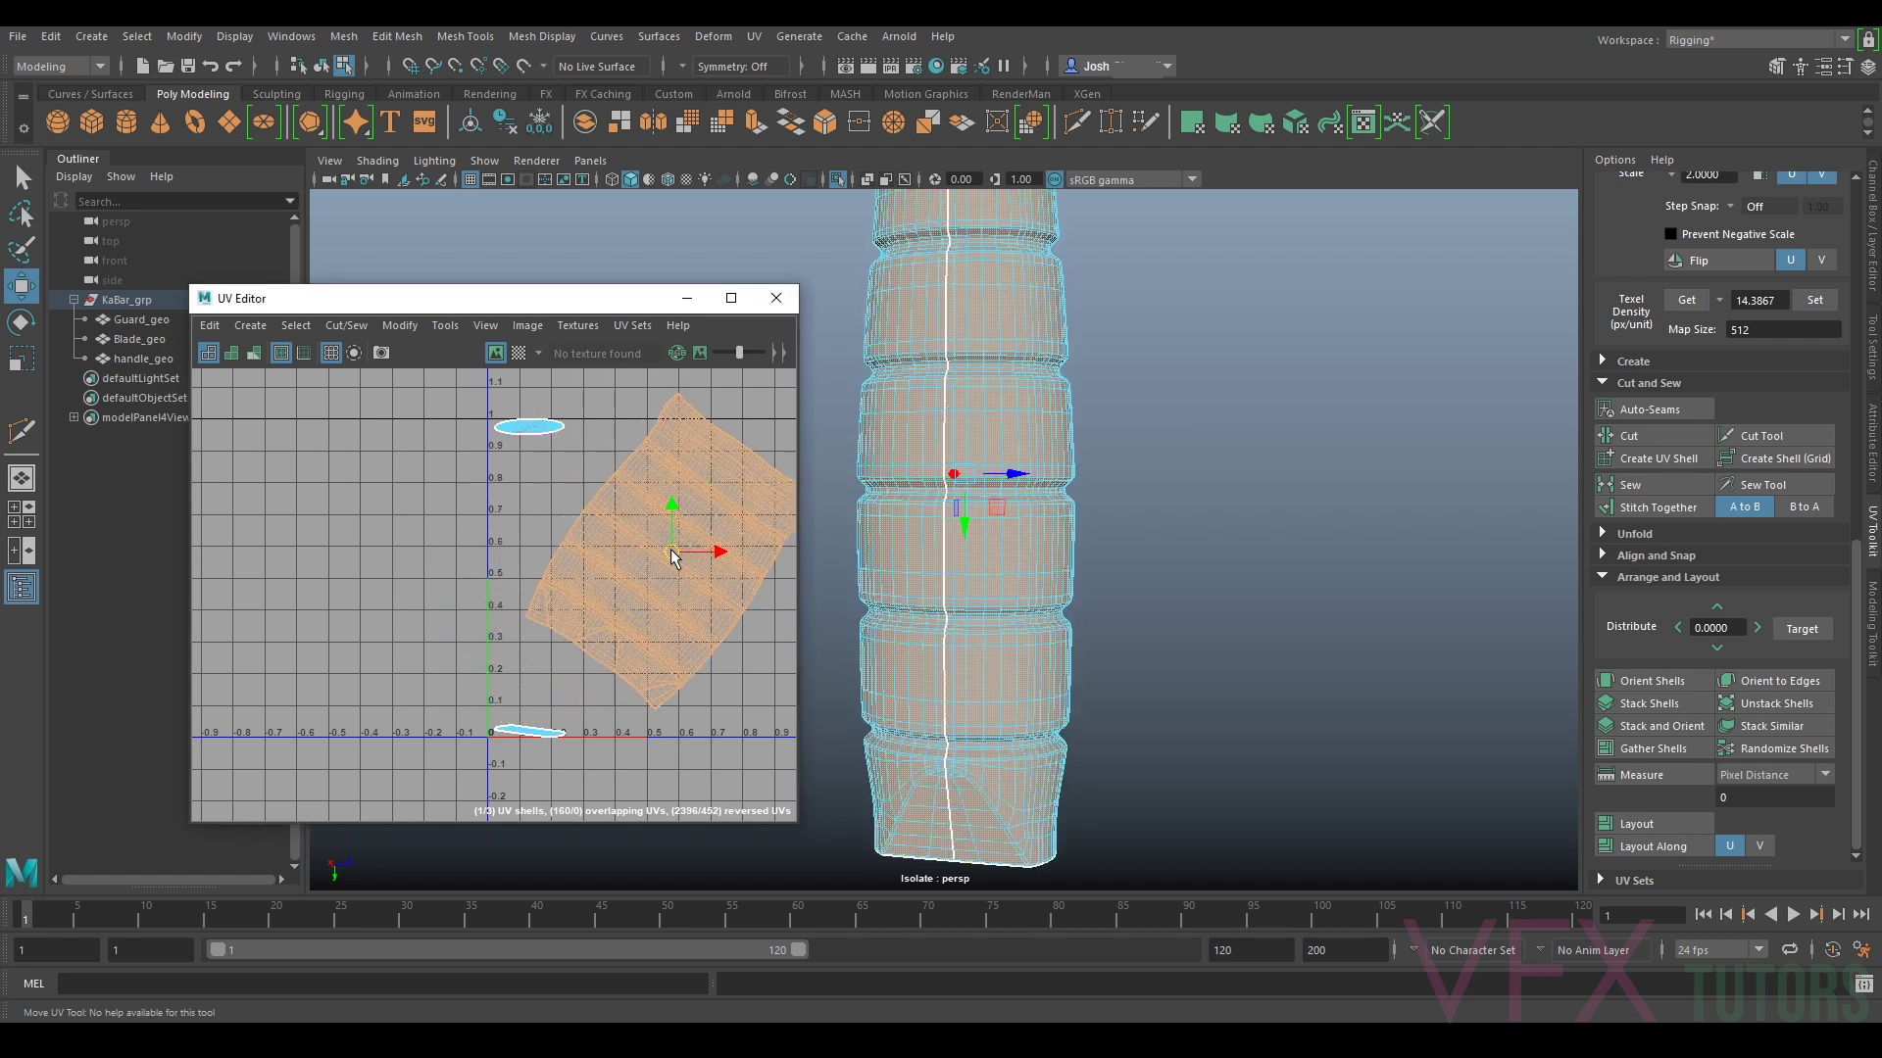
middle_click_drag(632, 514, 546, 537, "alt")
Step: Show the checker map and rotate the handle's main shell to lie horizontally along the upper edge of the UV tile
left_click(518, 353)
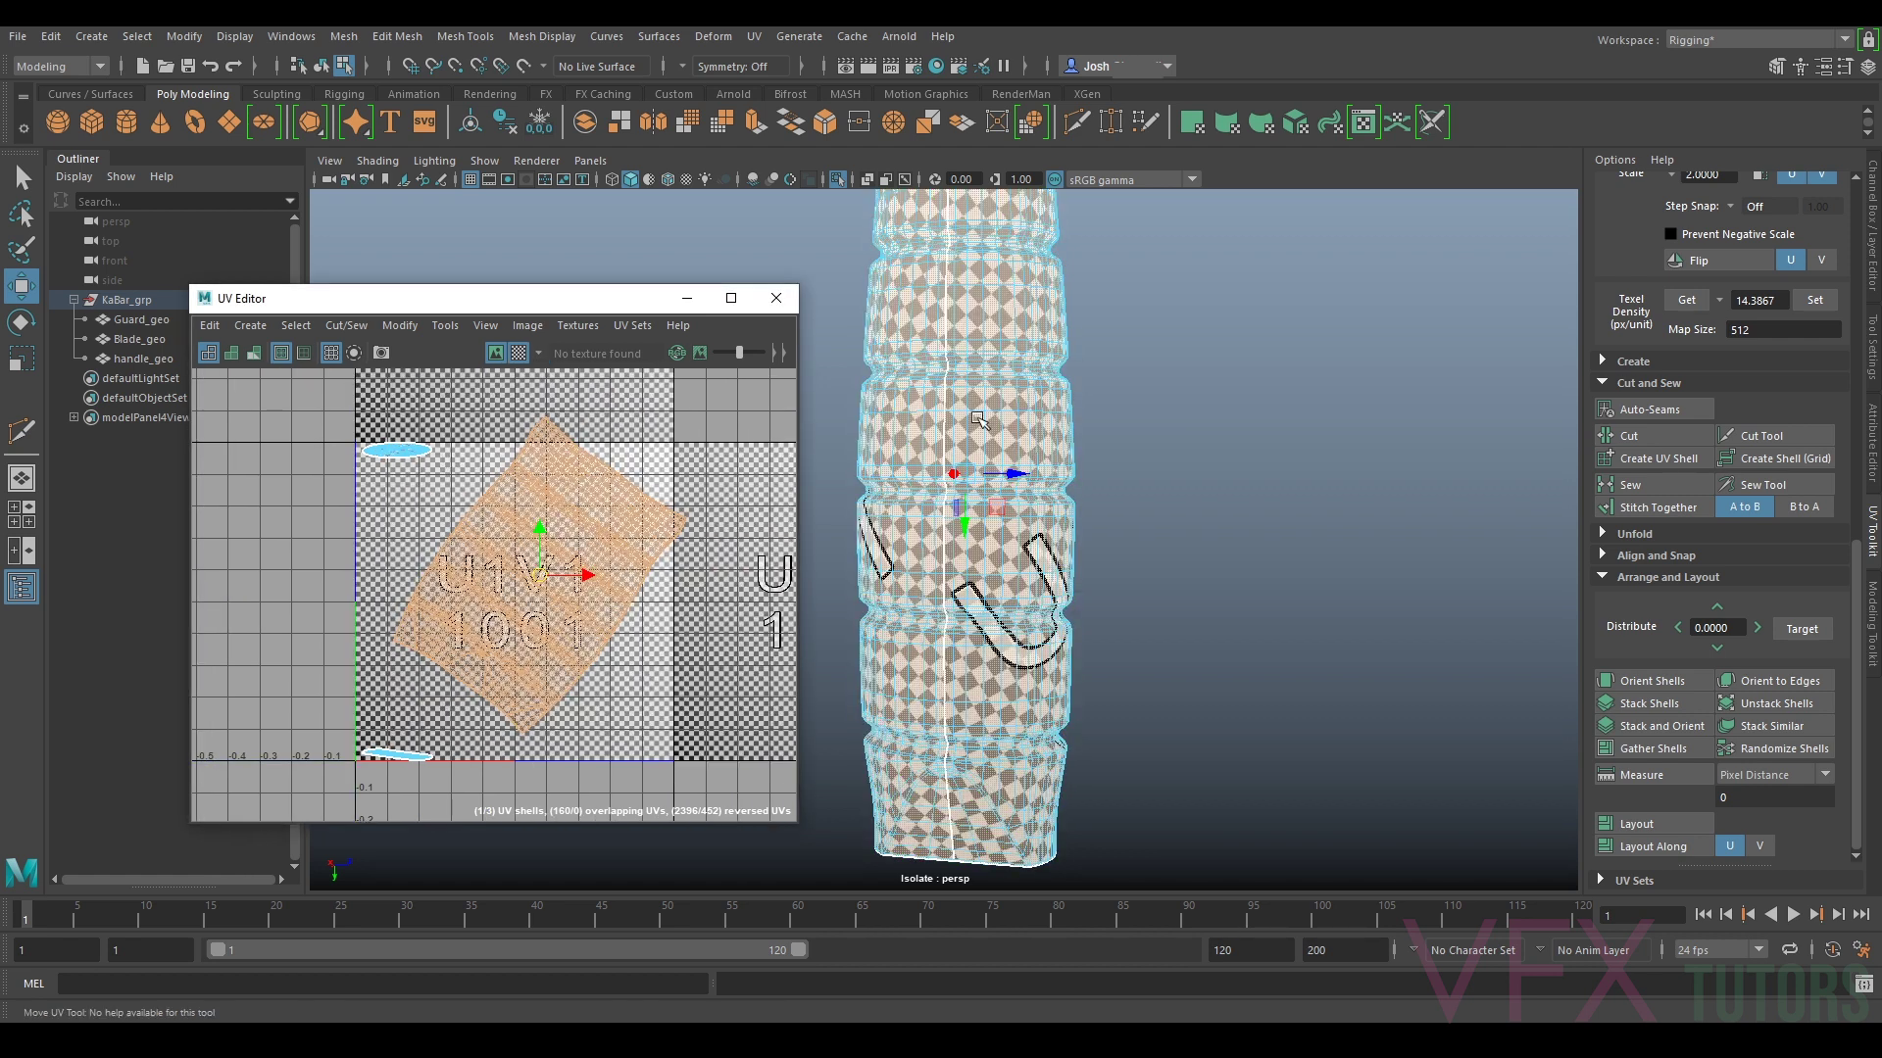
key("e")
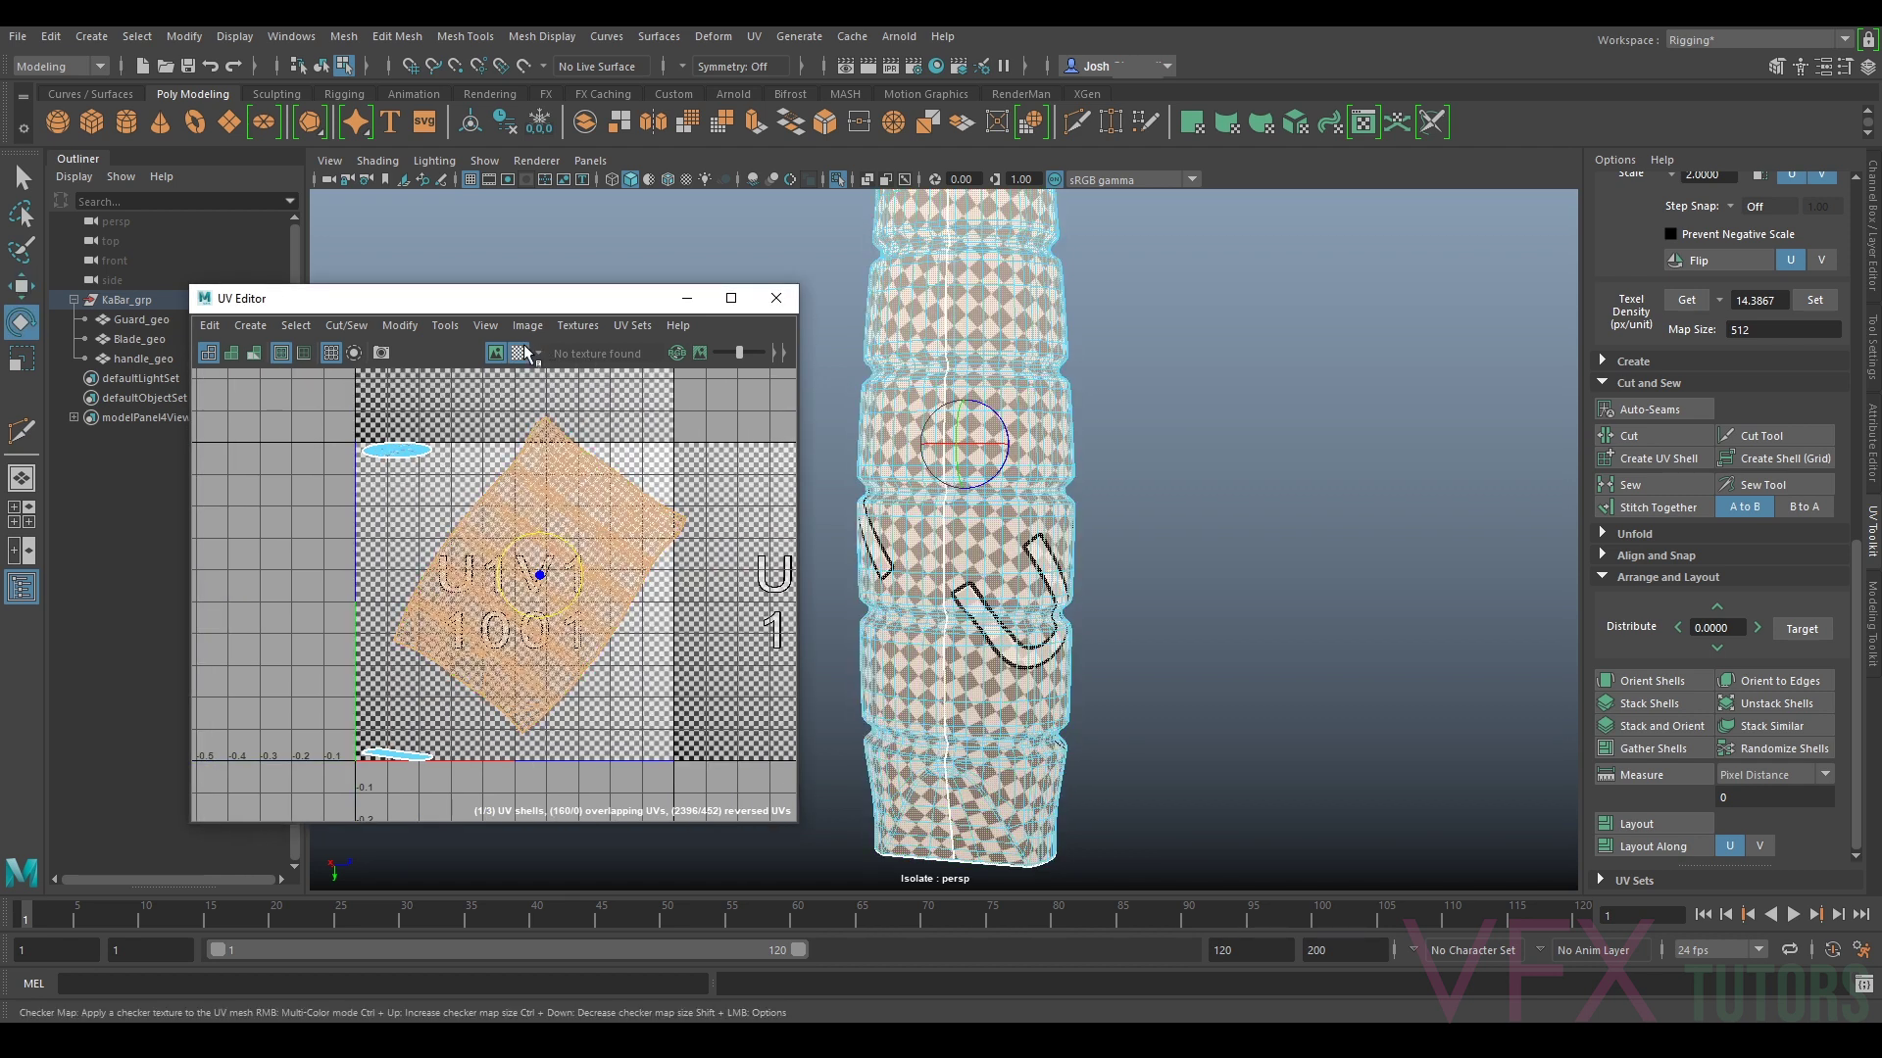
left_click_drag(560, 555, 461, 537)
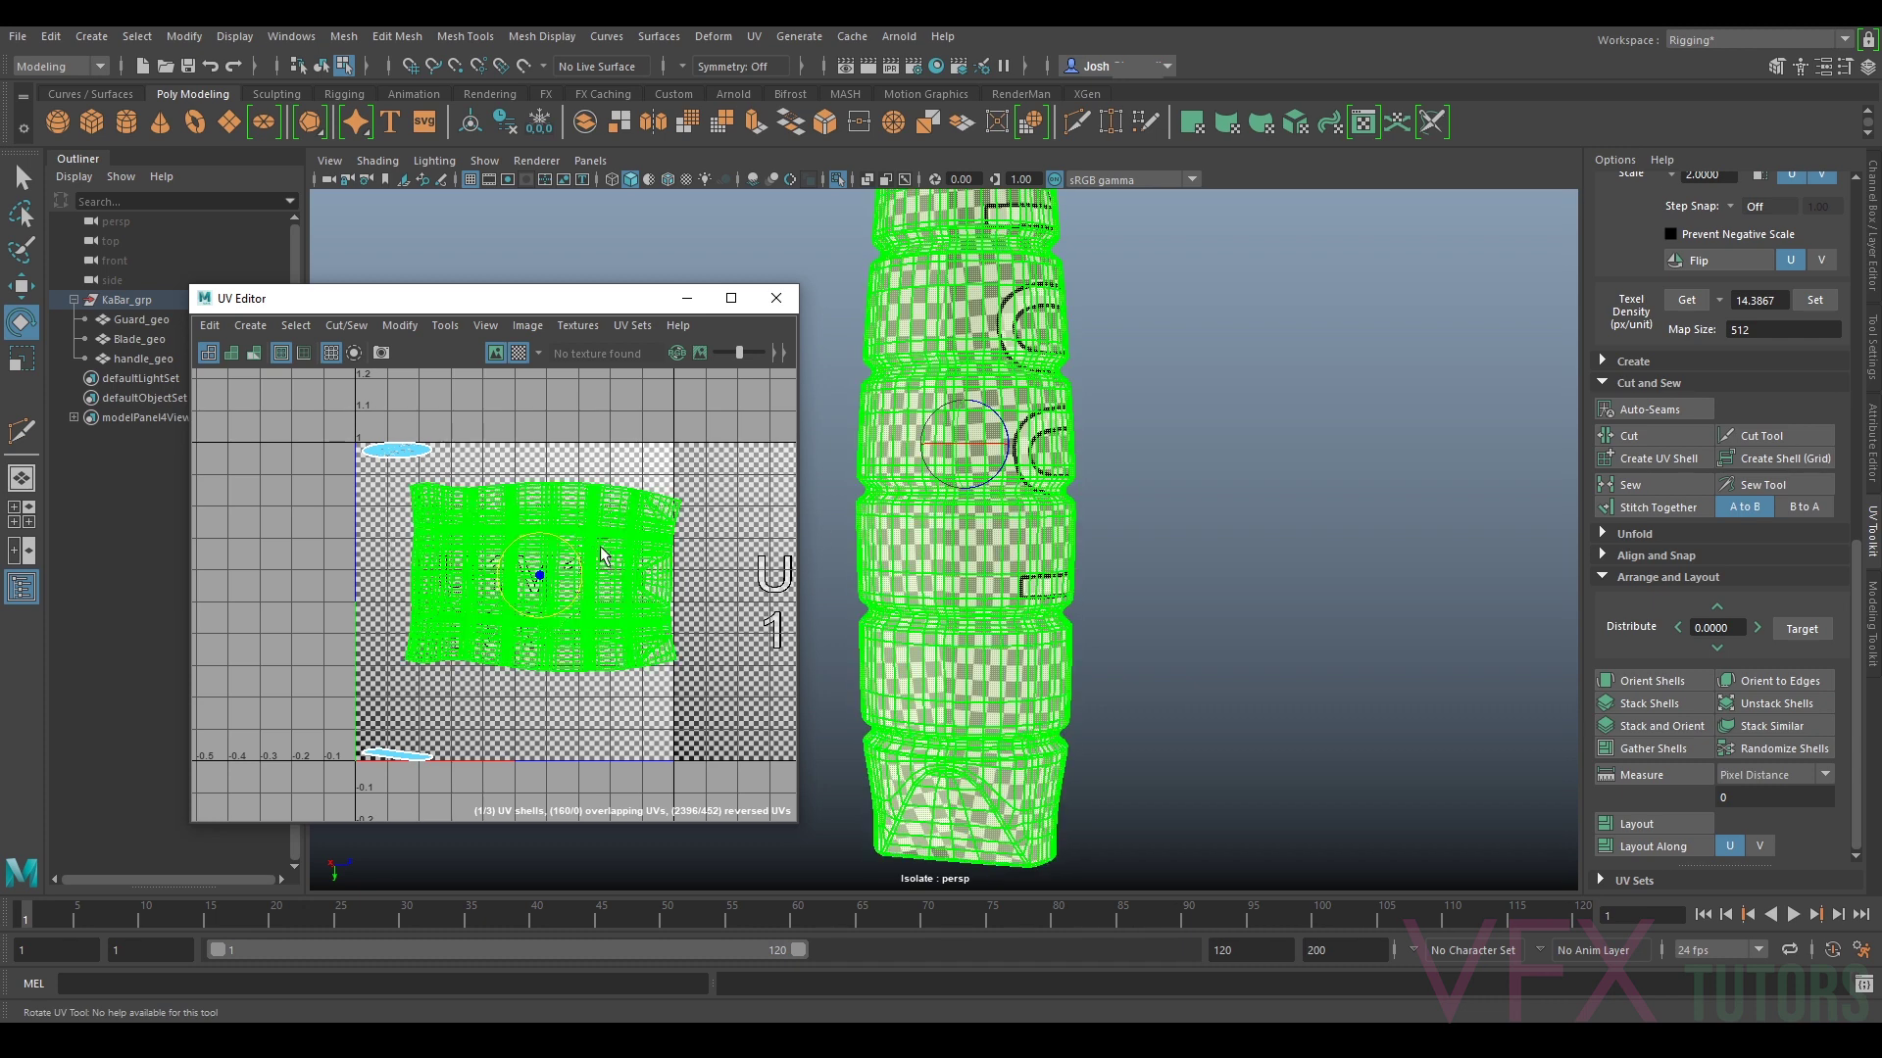
key("w")
left_click_drag(540, 574, 577, 537)
Step: Unfold the two end-cap shells and place one beside the handle's main shell and the other below it
left_click(421, 457)
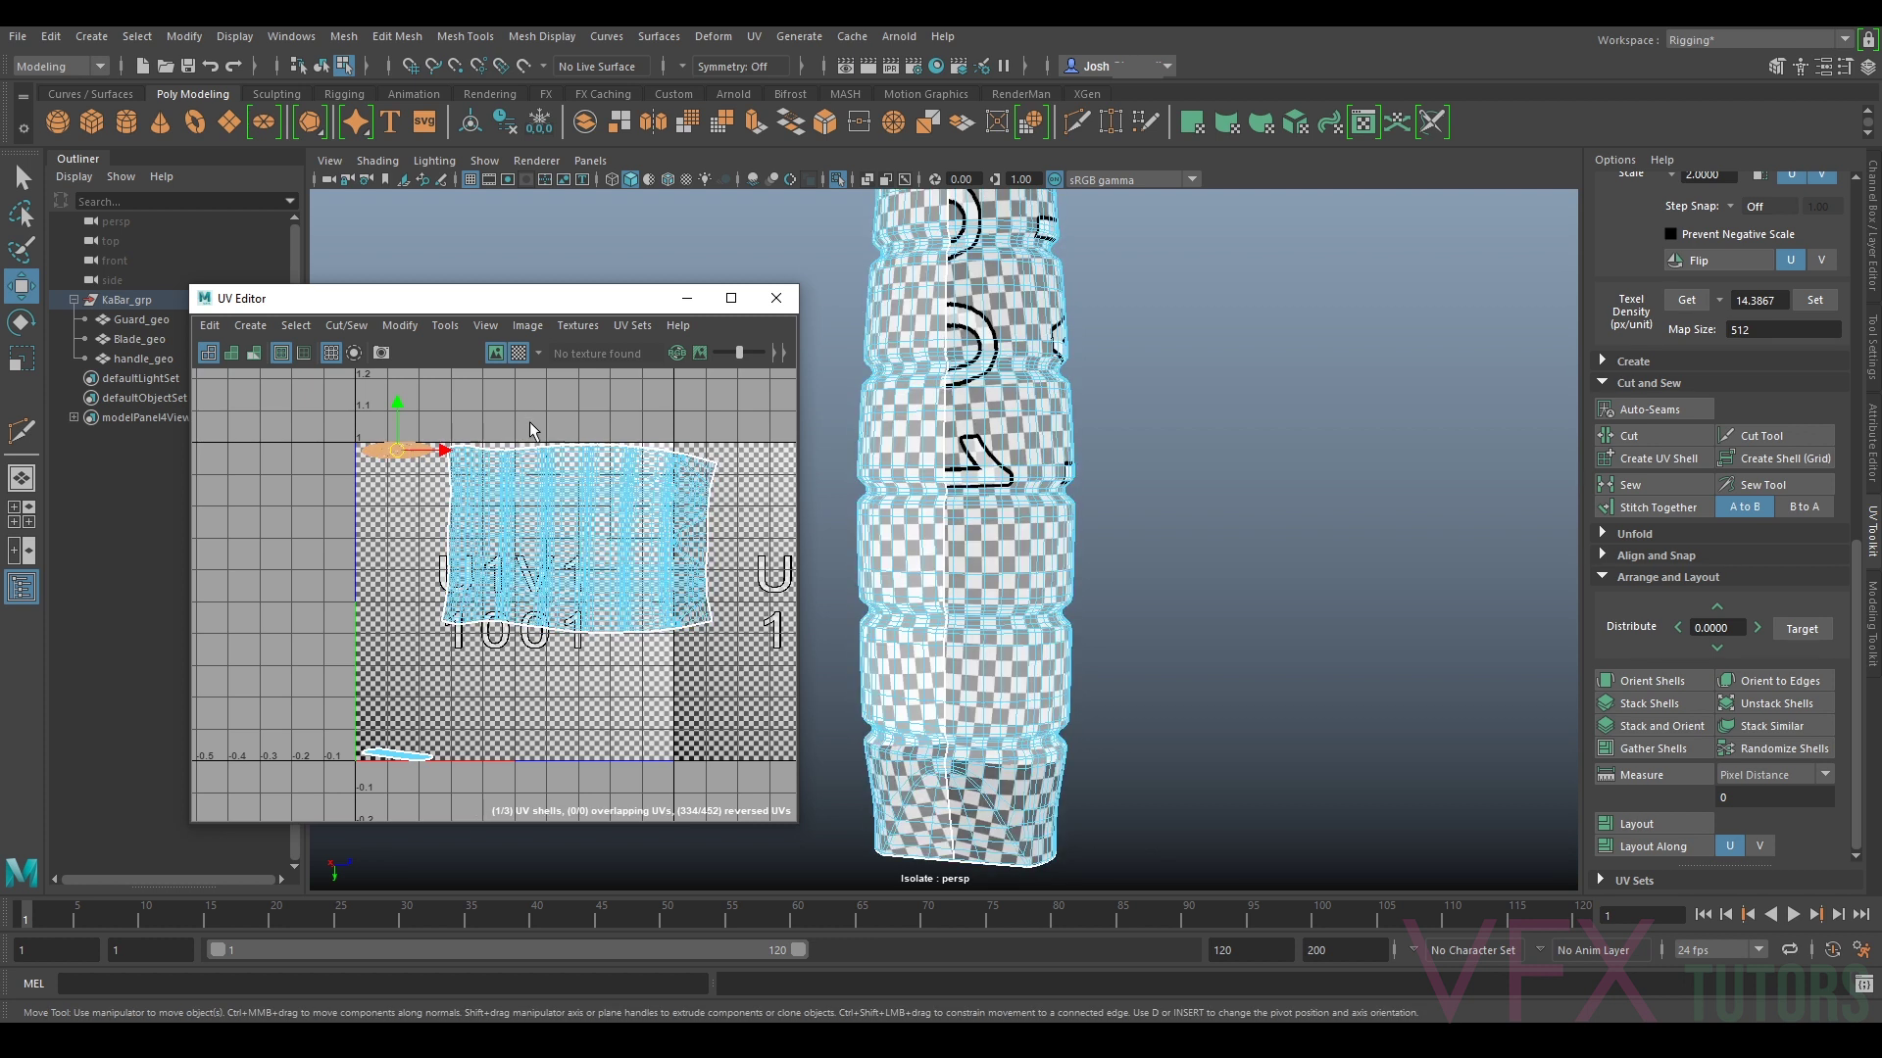
left_click_drag(396, 450, 416, 477)
left_click(423, 753)
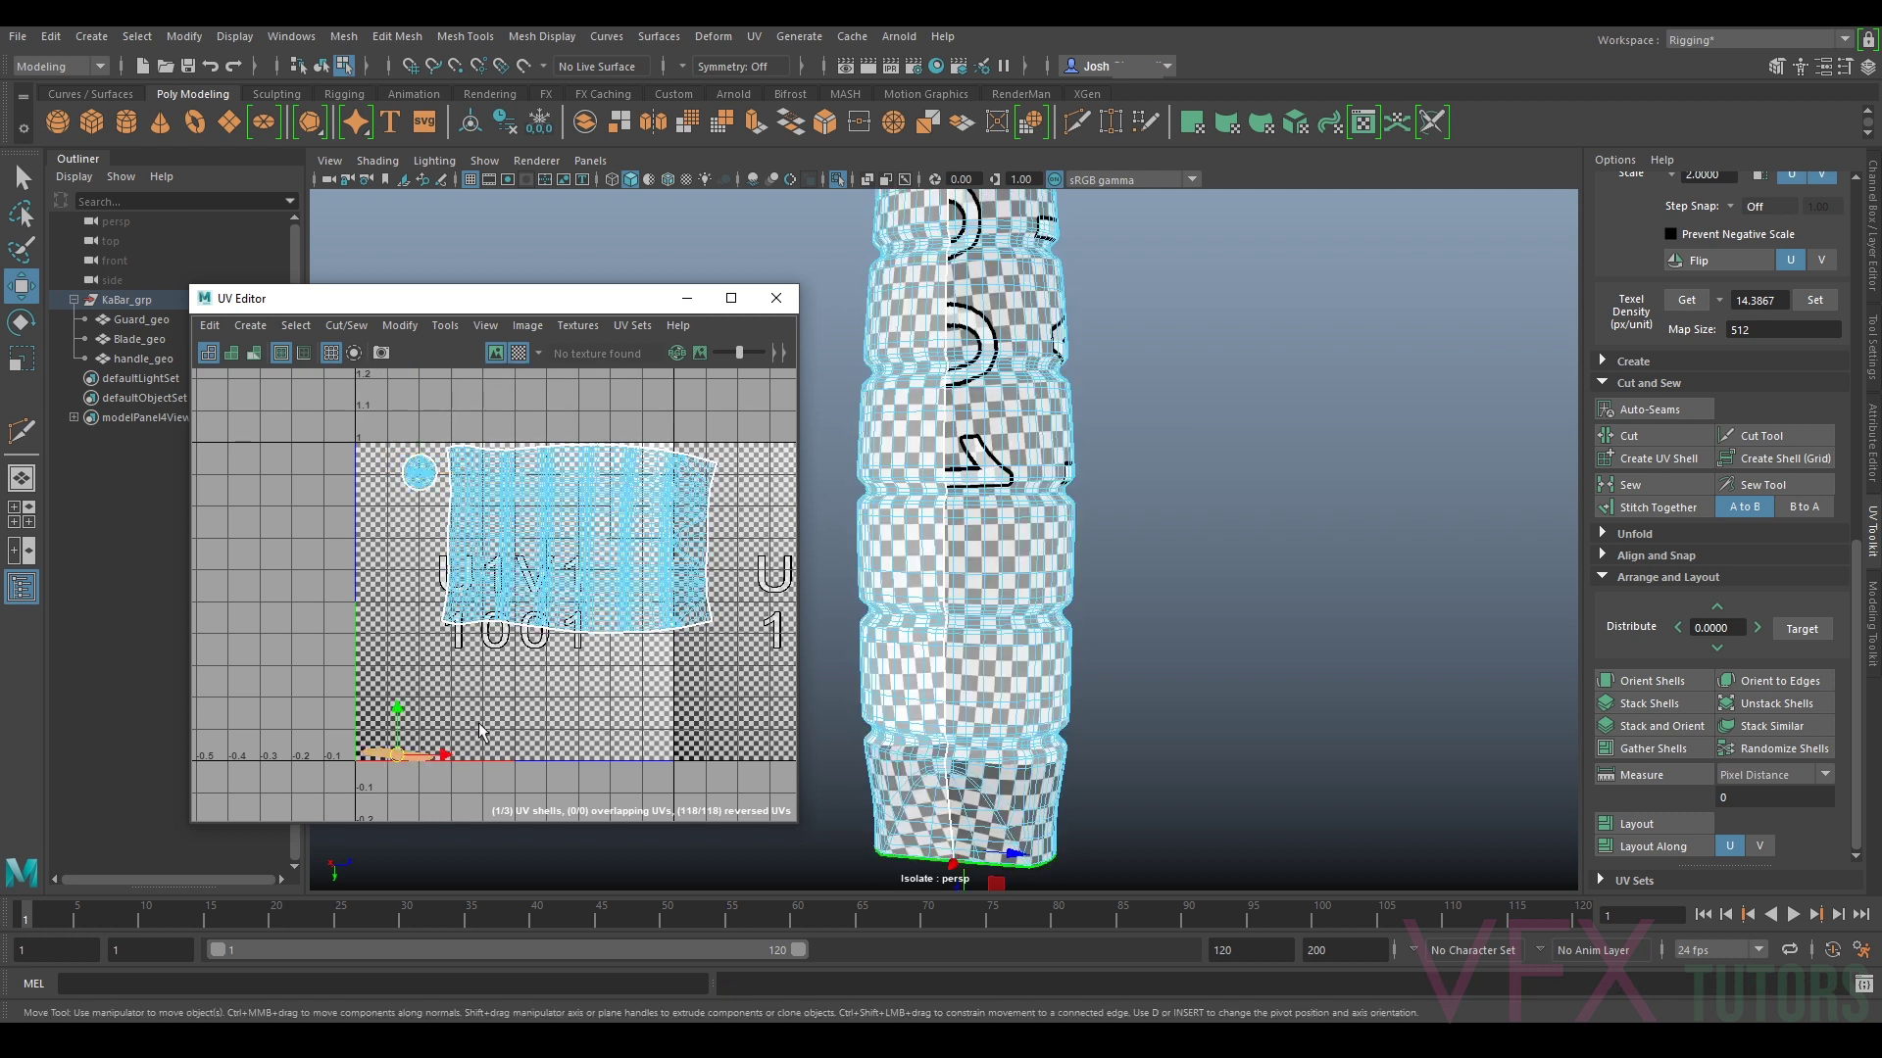
left_click_drag(395, 755, 1231, 669)
scroll(479, 663, "up", 5)
key("e")
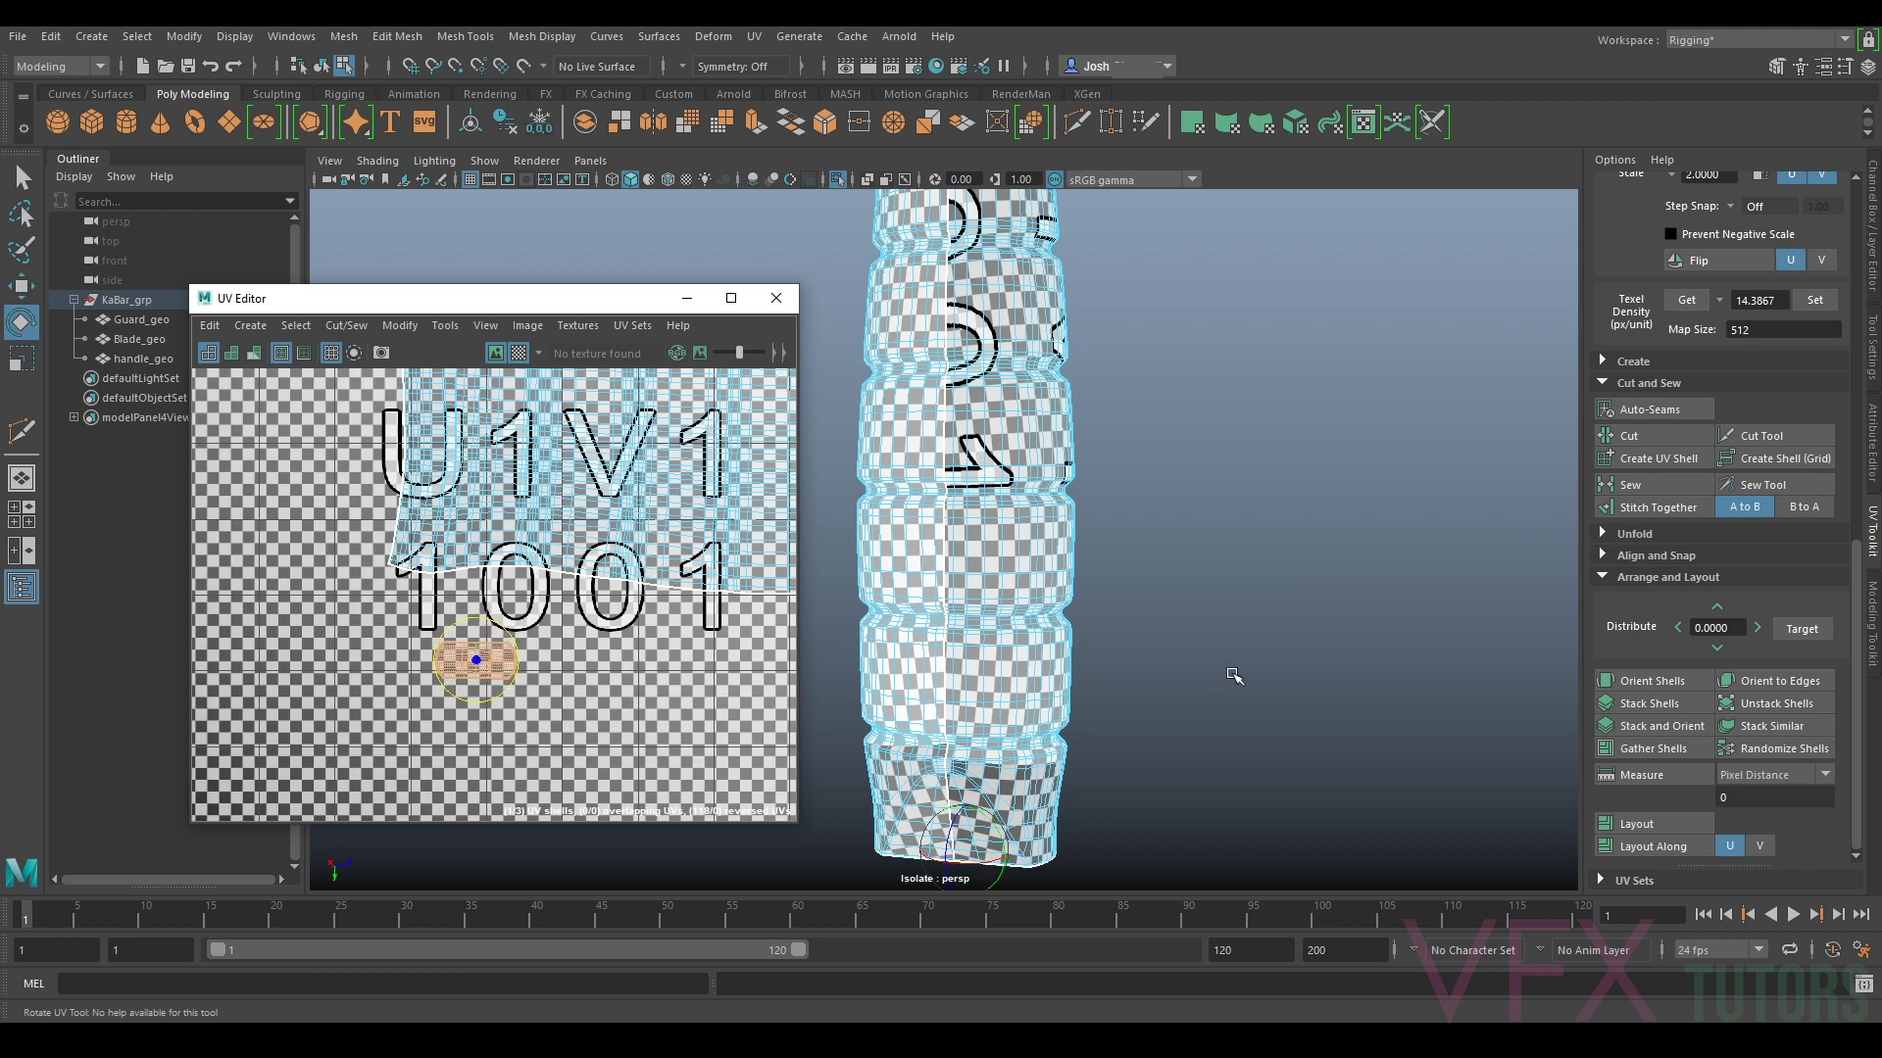
scroll(592, 451, "down", 5)
scroll(601, 475, "down", 4)
Step: Apply a texel density of 14.3867 px/unit at map size 512 to all three handle shells
left_click(593, 521)
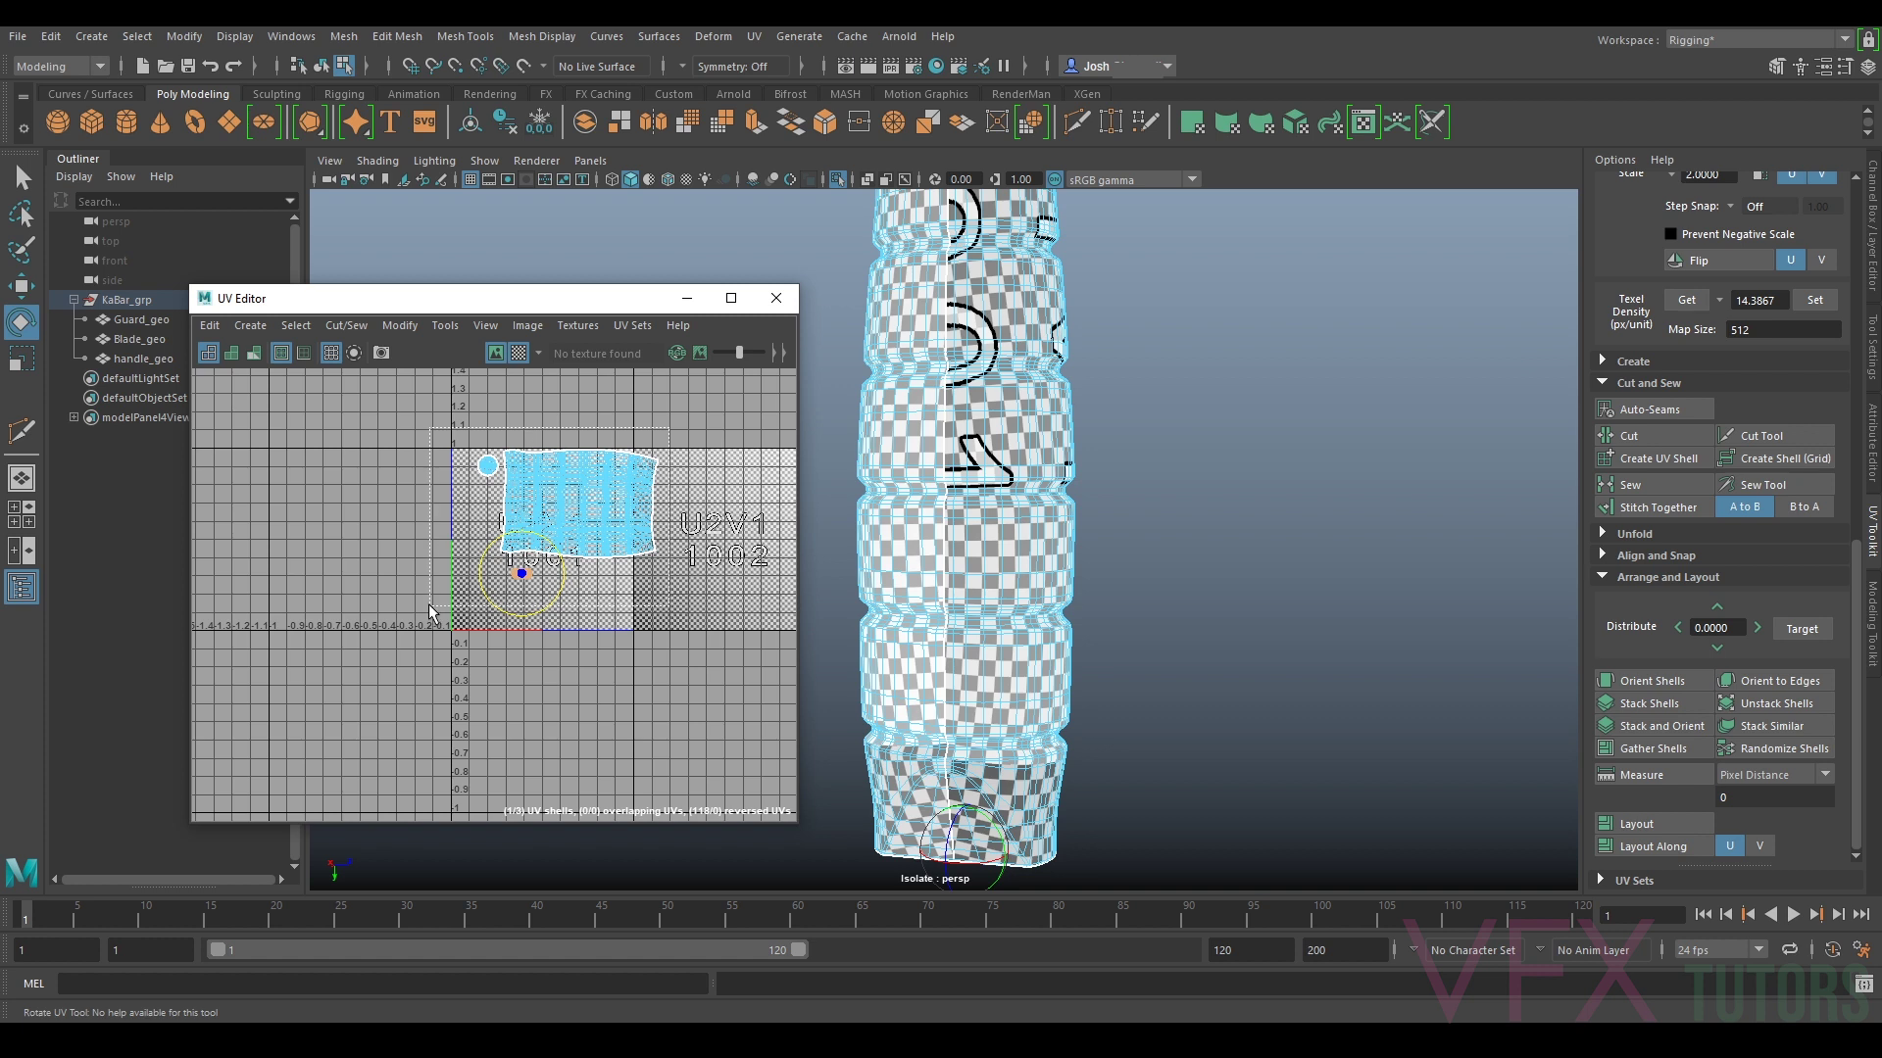
left_click_drag(1083, 546, 1070, 445, "alt")
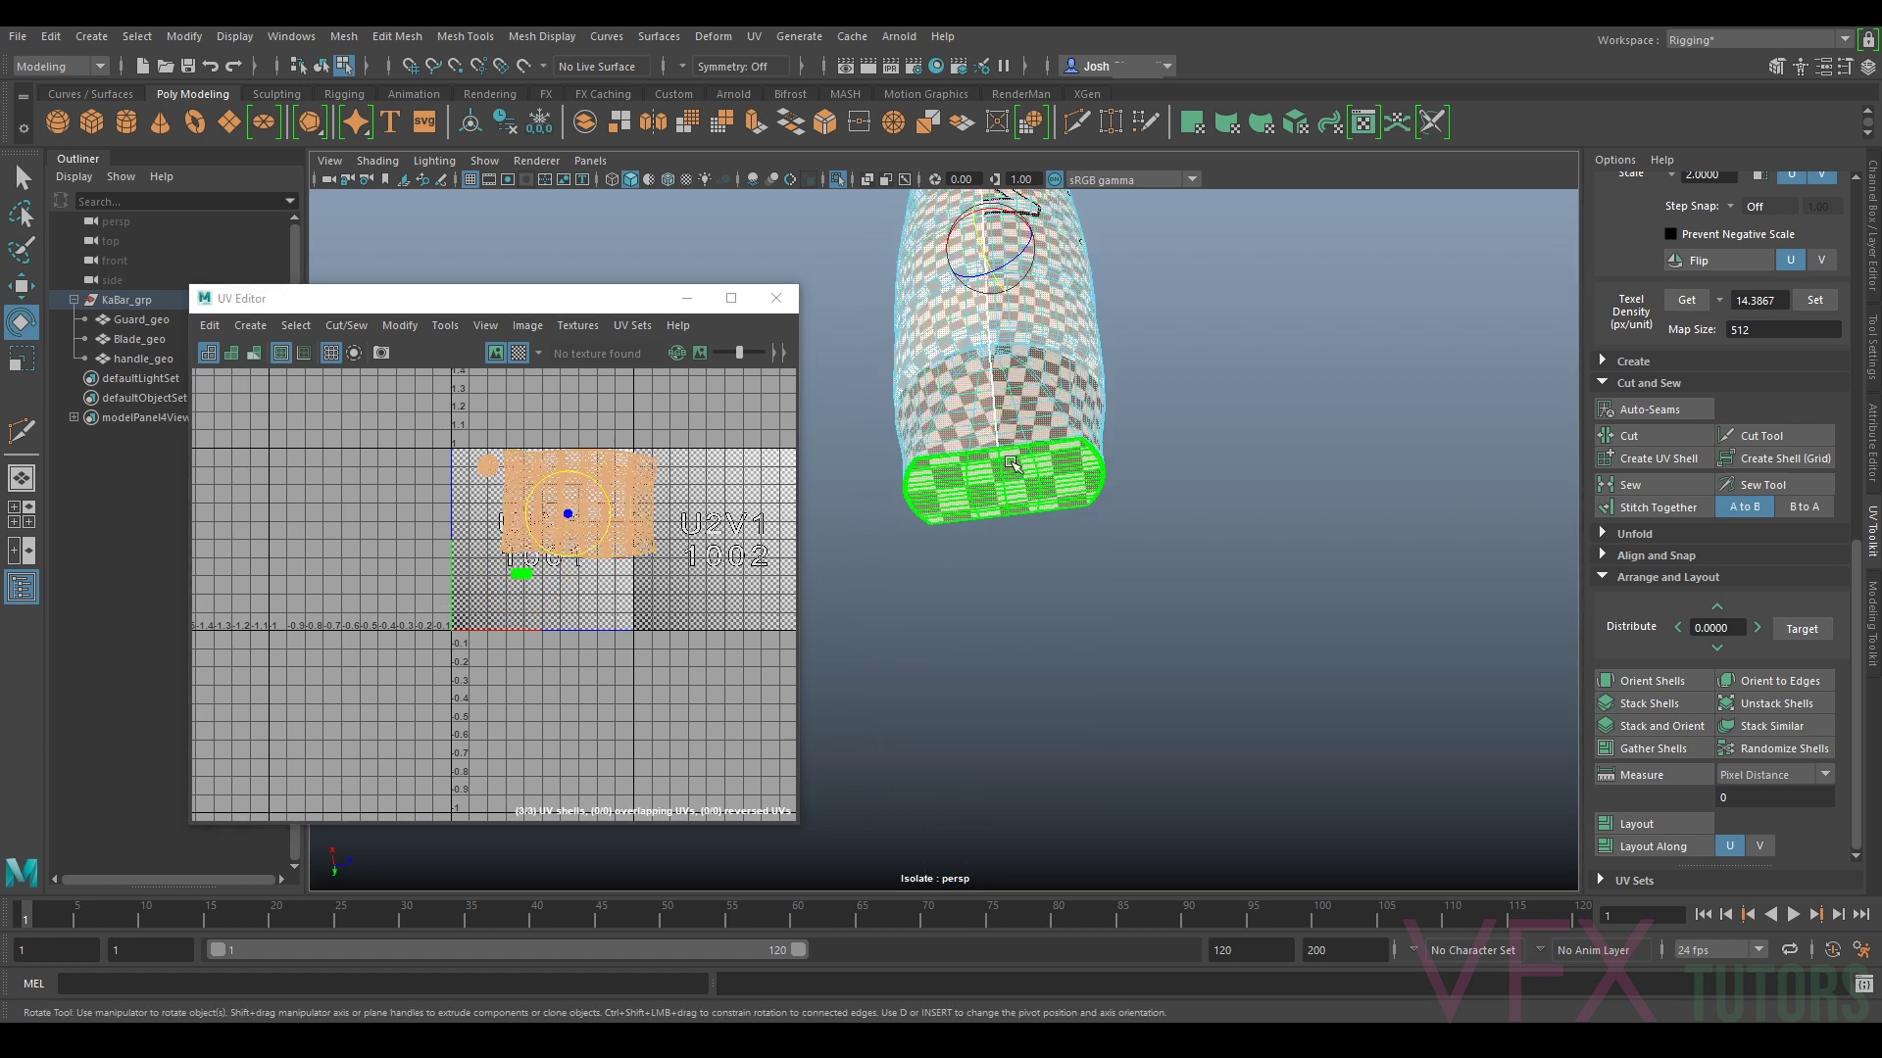
middle_click_drag(1017, 431, 1047, 505, "alt")
right_click_drag(1047, 505, 1088, 573, "alt")
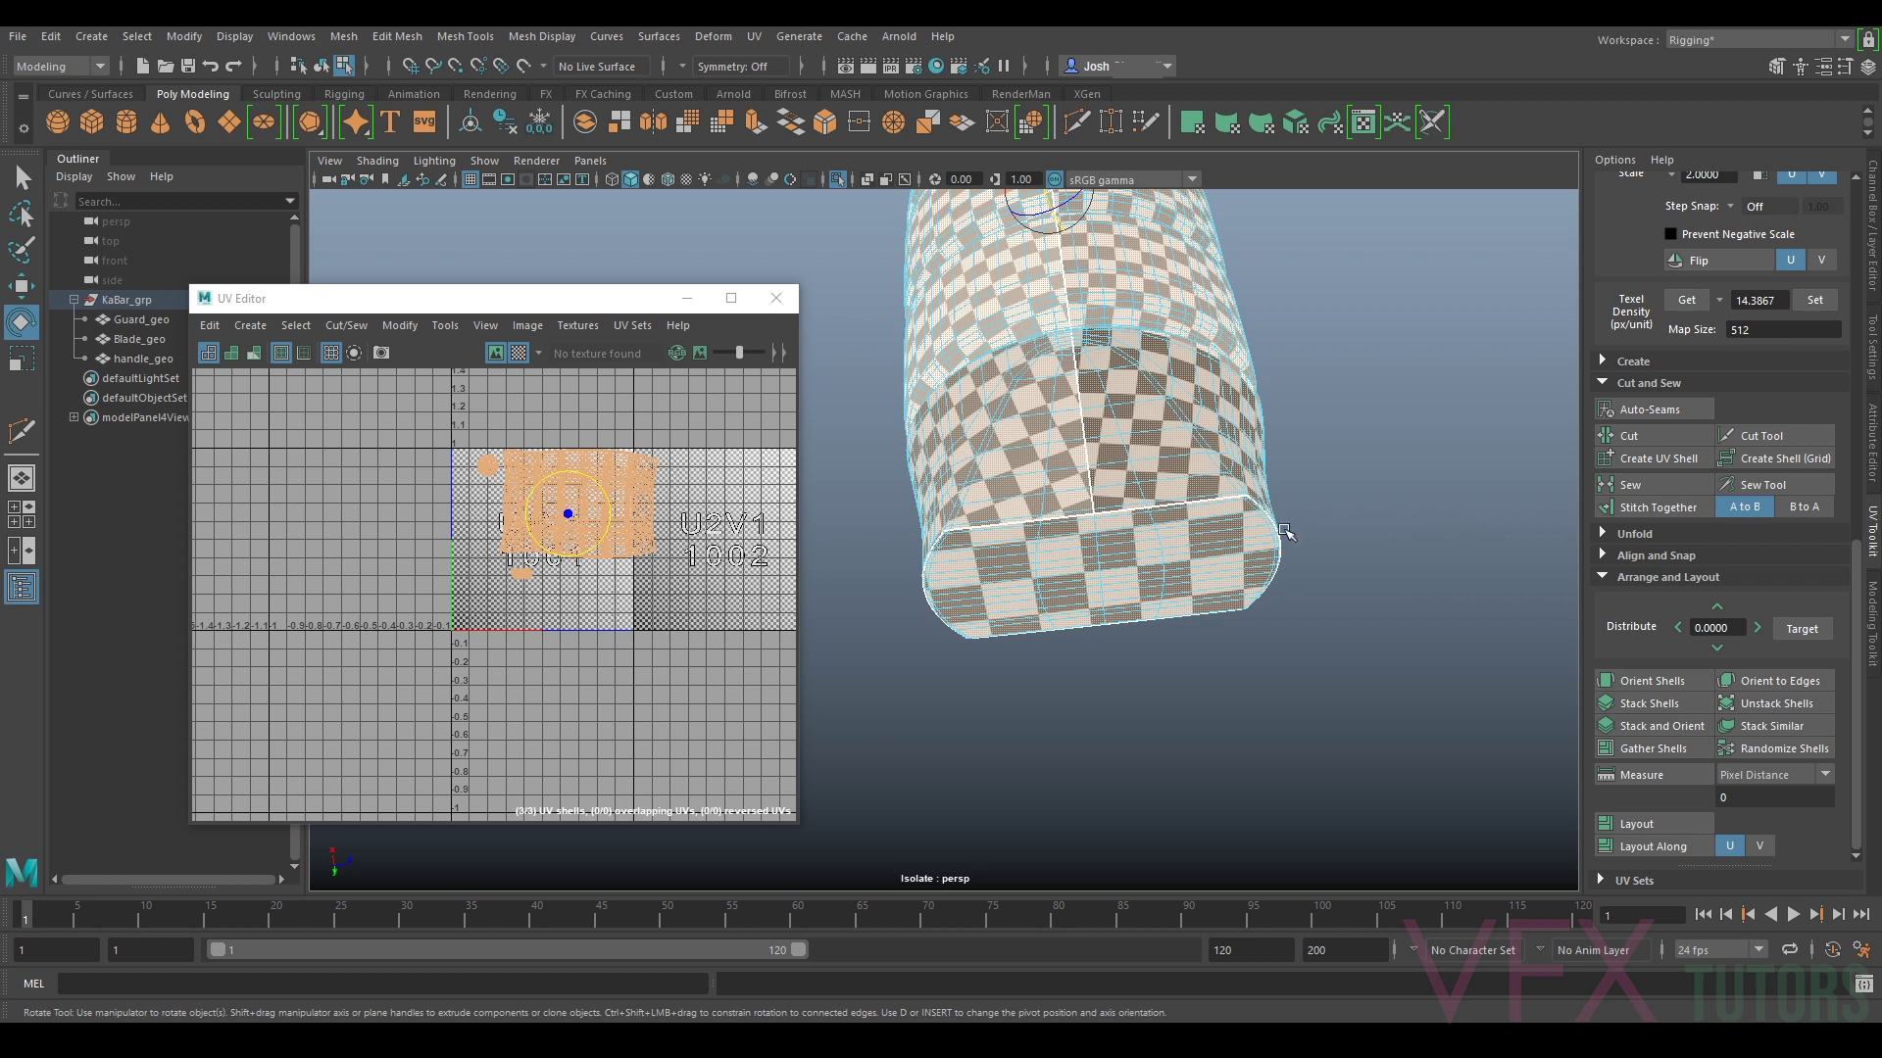
scroll(1783, 533, "up", 4)
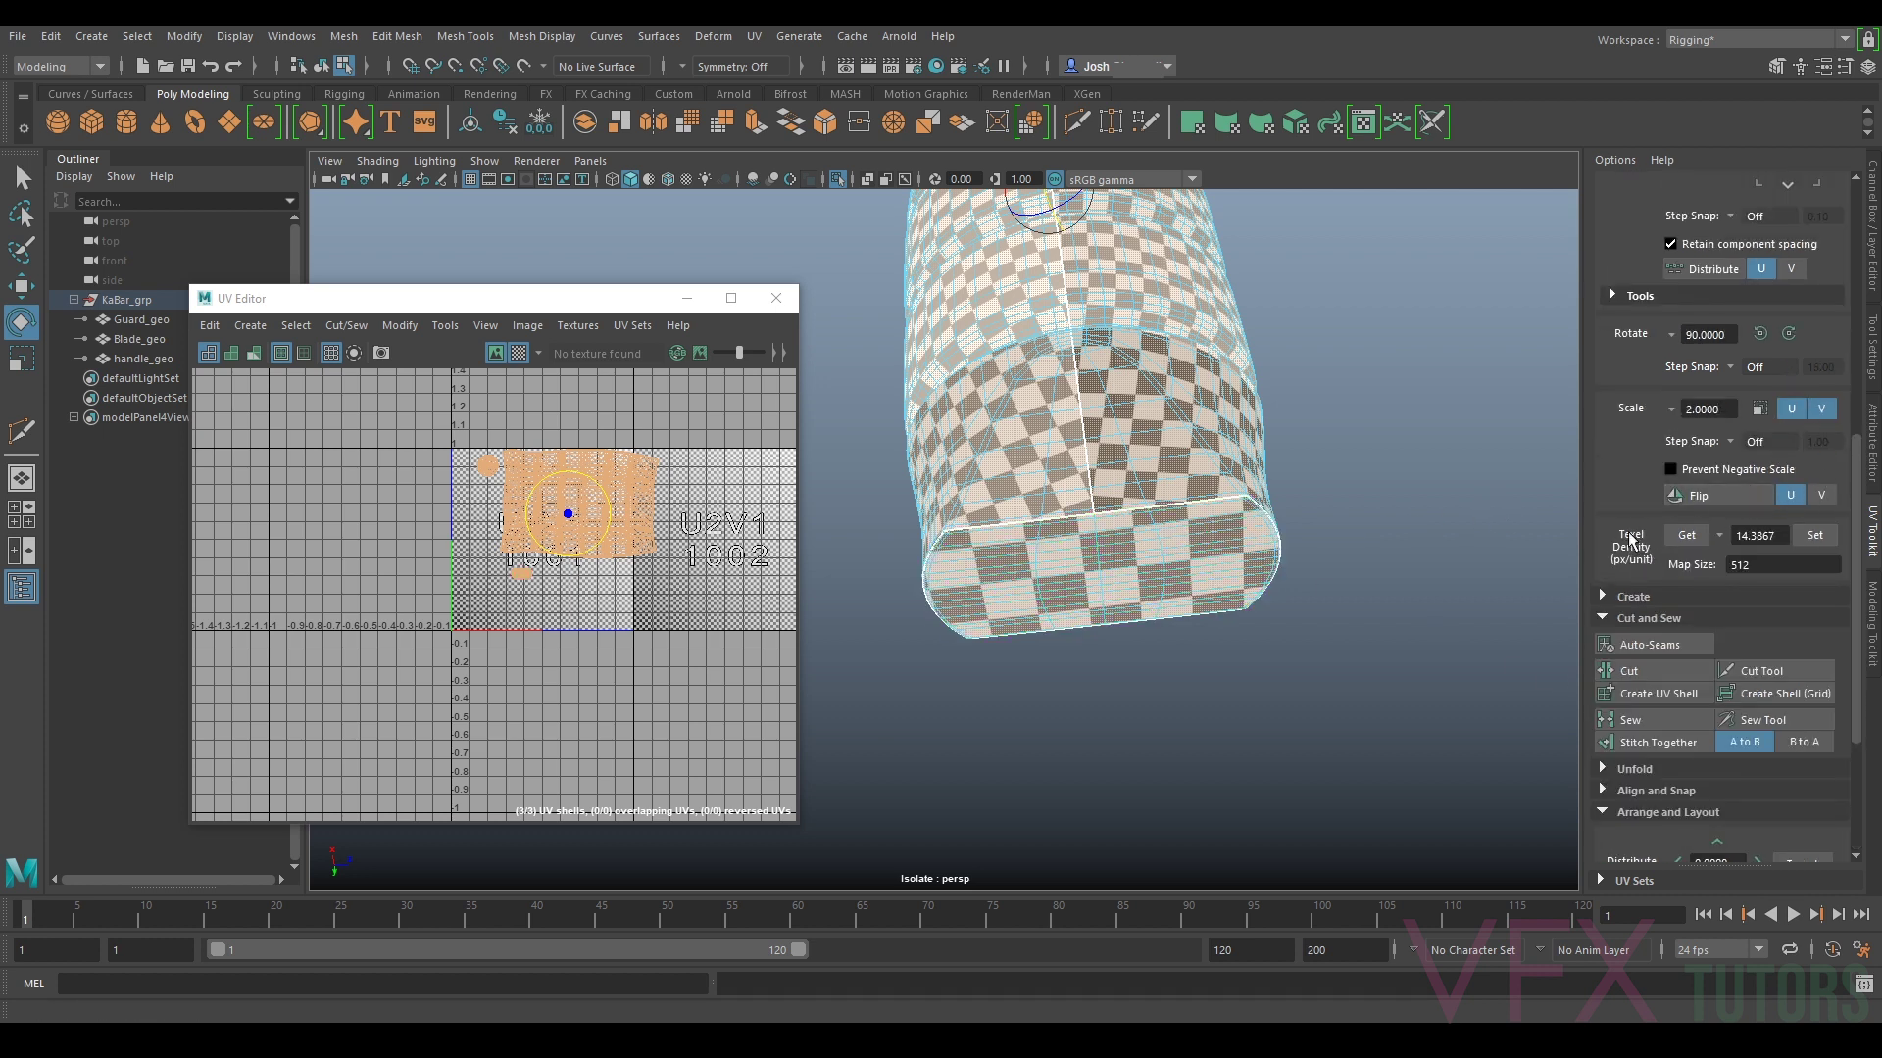
left_click(1815, 536)
scroll(597, 552, "up", 3)
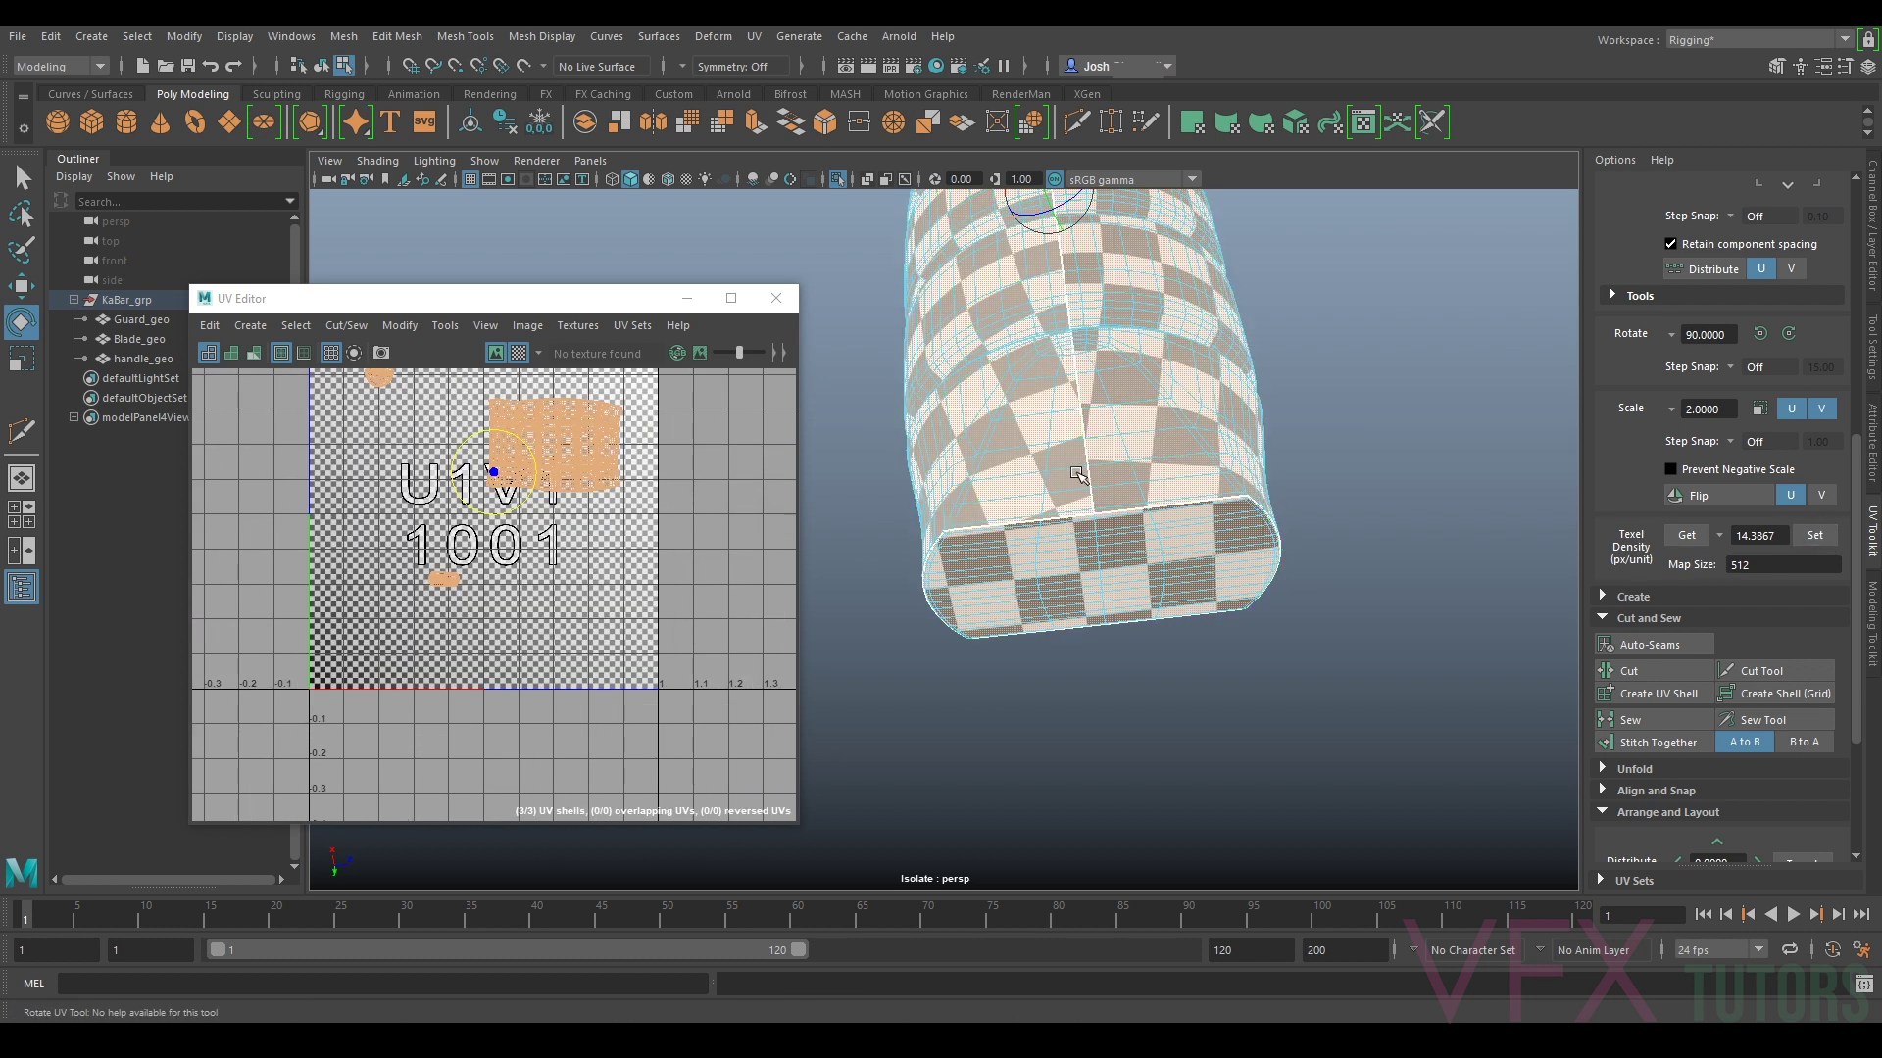
middle_click_drag(509, 493, 576, 577, "alt")
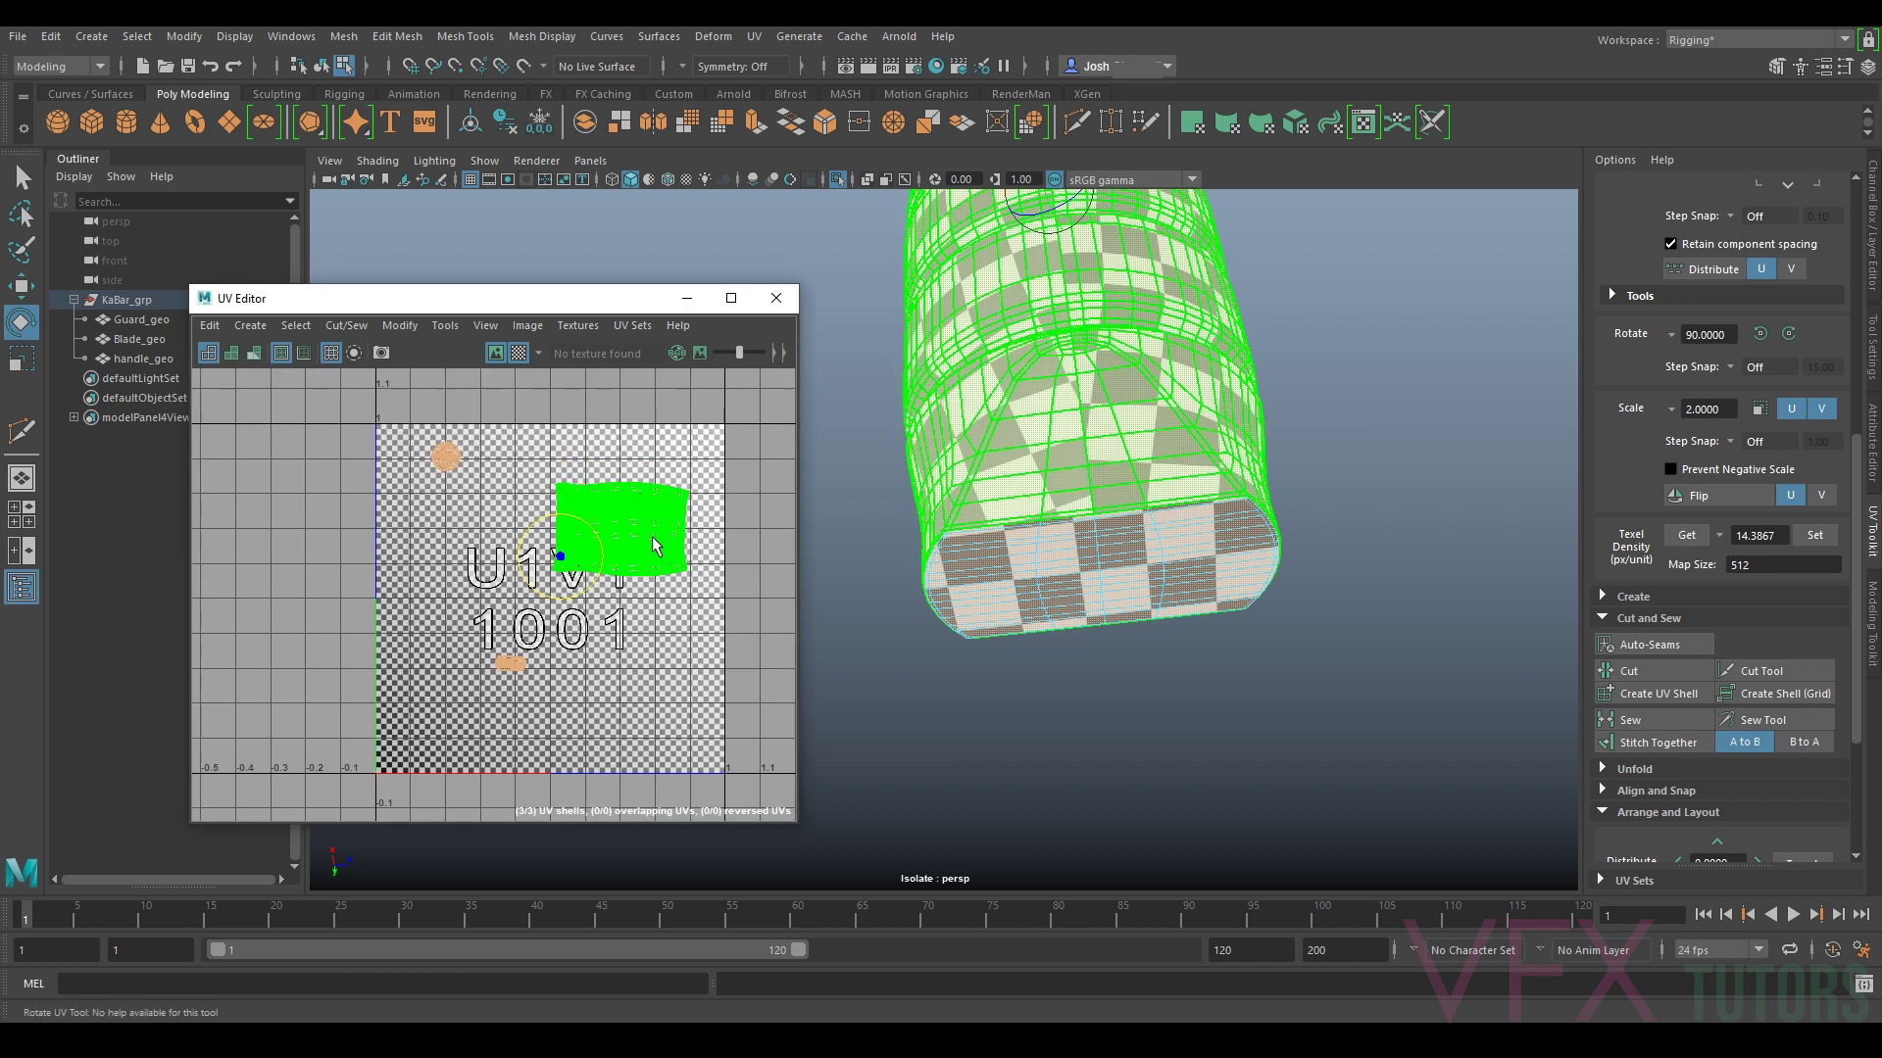
Step: Pack the handle's main shell into the UV tile's upper-right corner with both end-cap shells stacked beside it
left_click(651, 539)
key("w")
left_click_drag(622, 530, 655, 481)
left_click(446, 456)
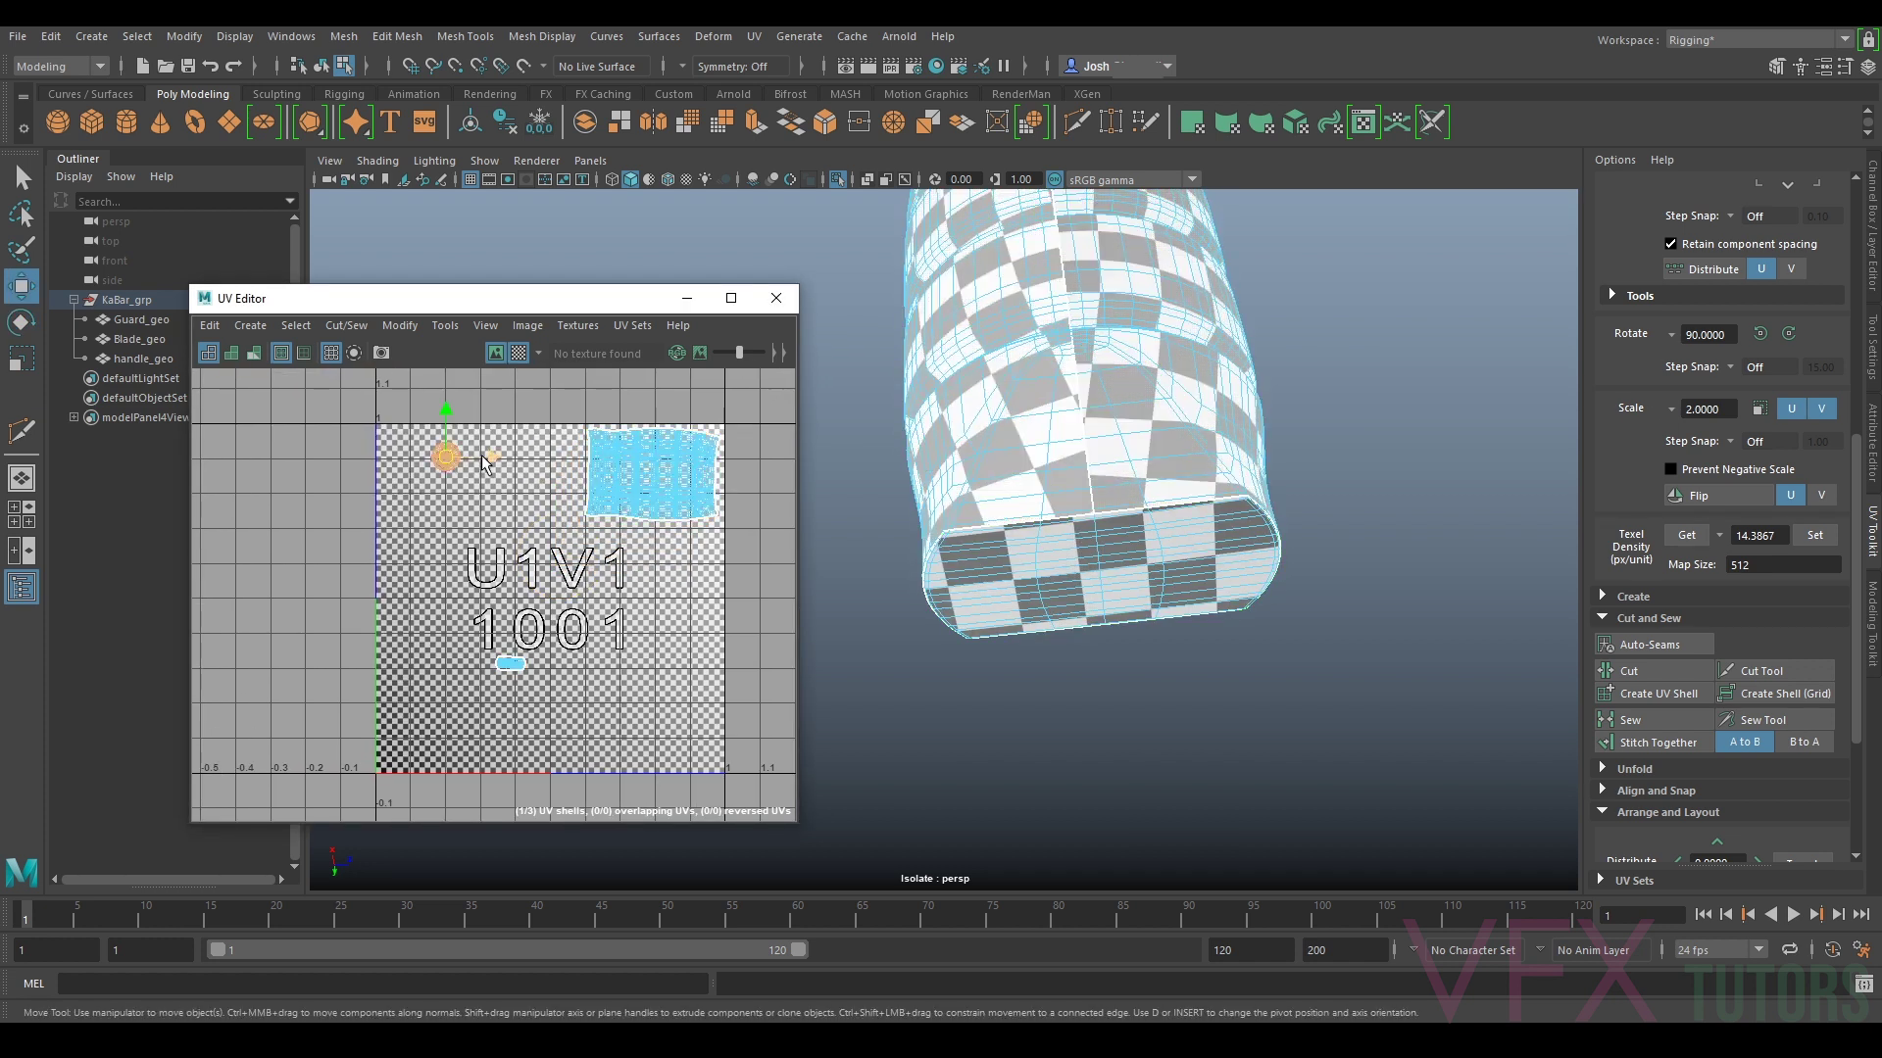
left_click_drag(452, 461, 553, 451)
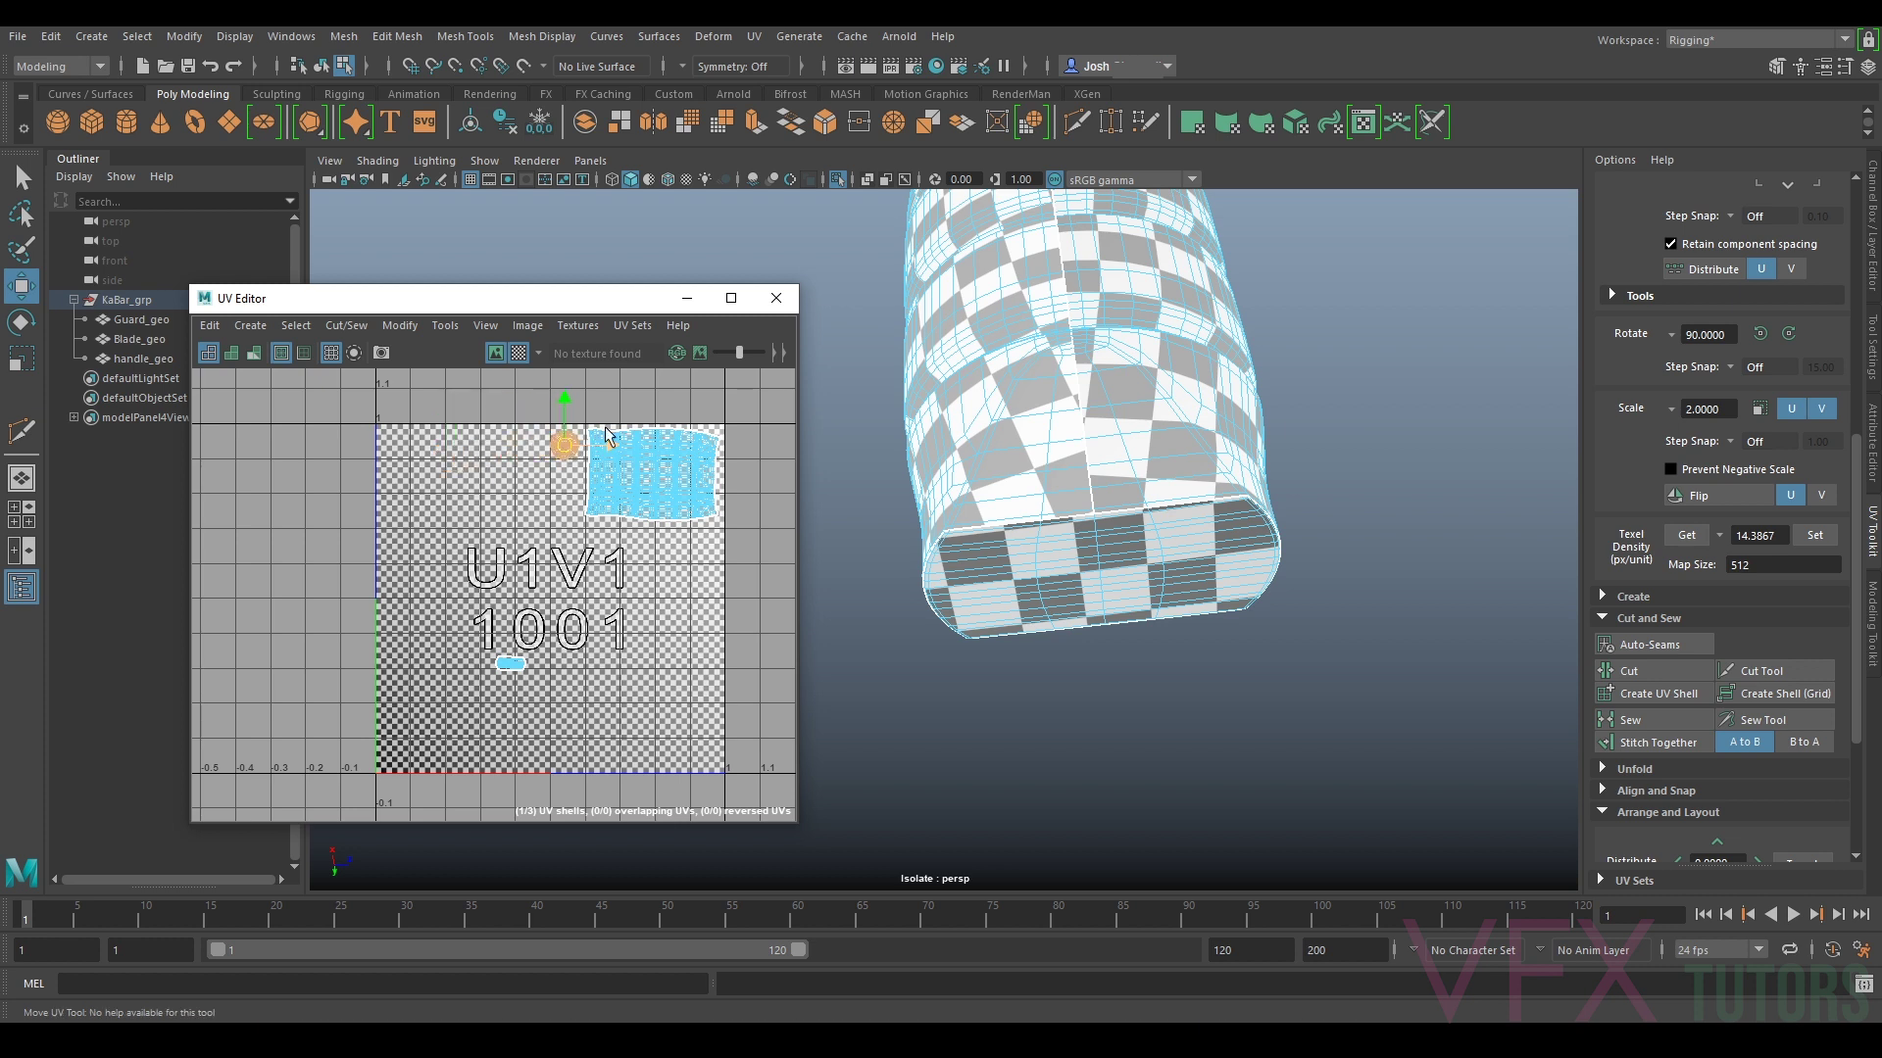
left_click(510, 663)
left_click_drag(511, 662, 568, 469)
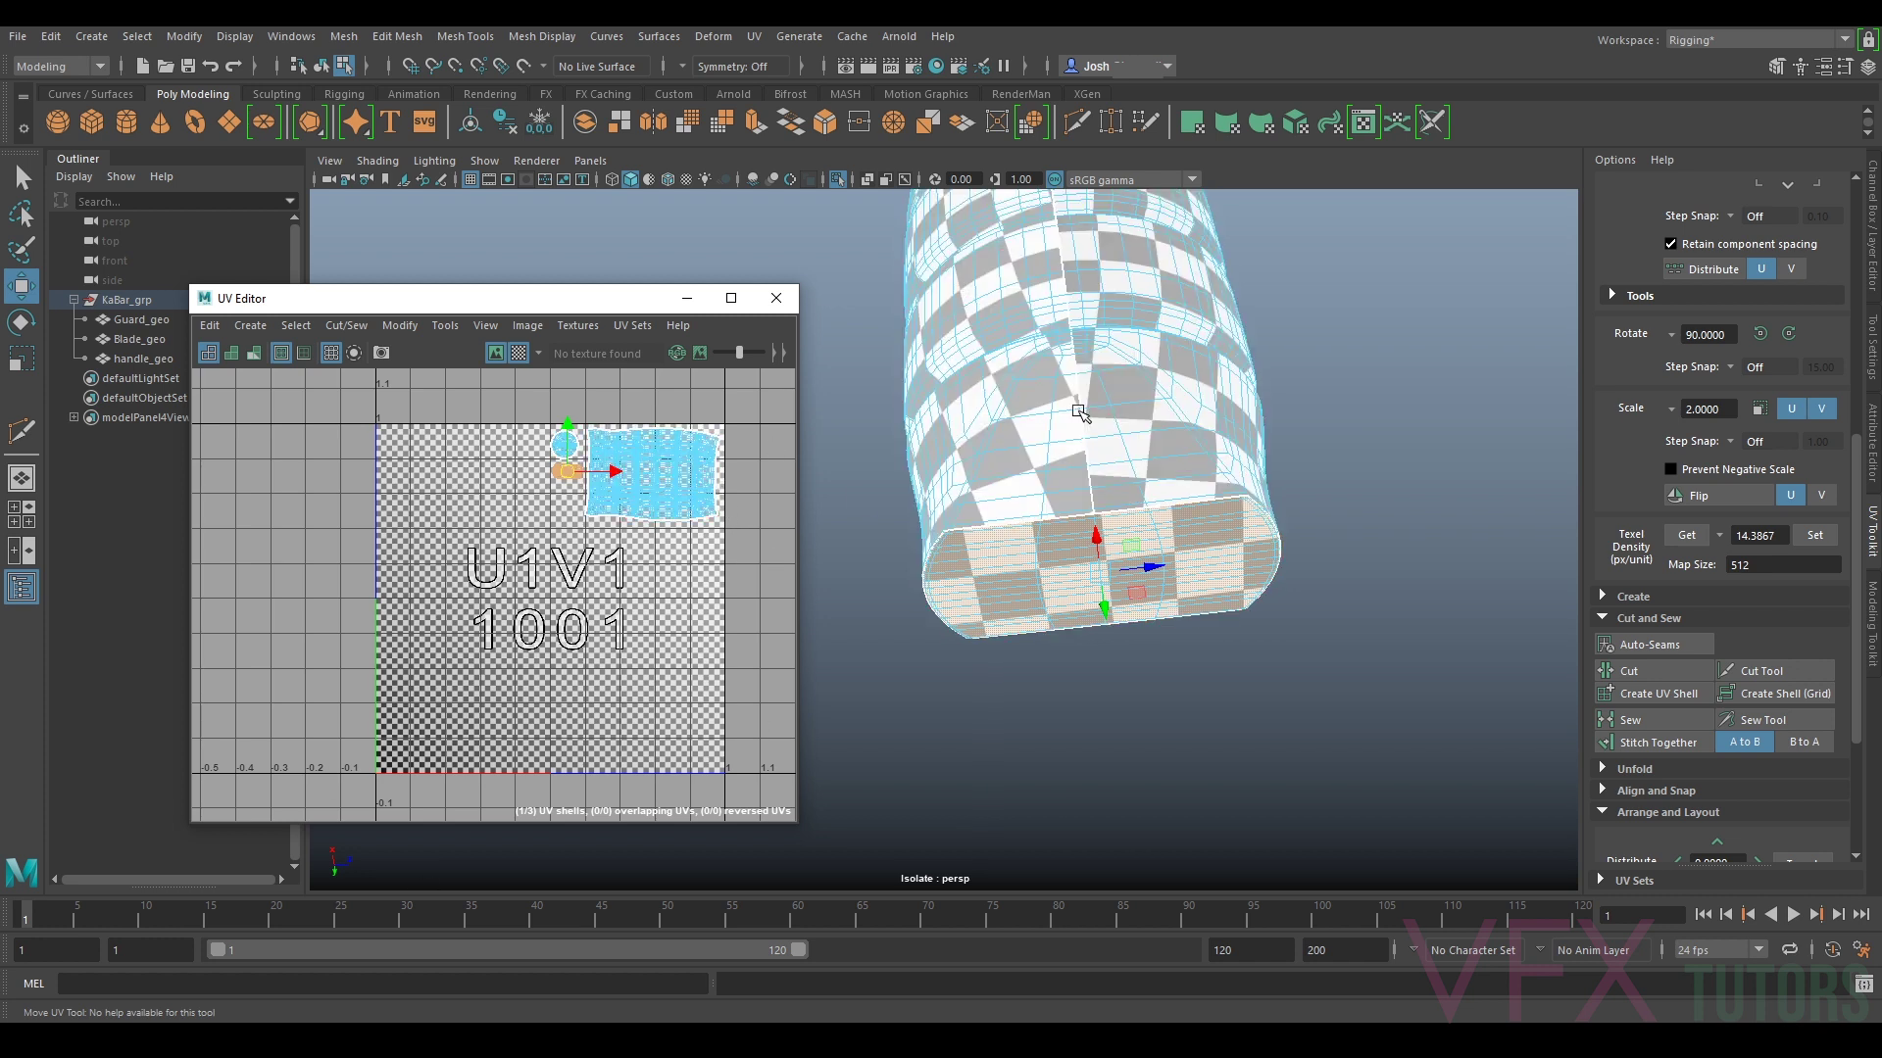
Step: Return the handle to object mode, end its isolation and isolate Guard_geo instead
right_click_drag(1079, 410, 1142, 387)
scroll(1142, 387, "down", 5)
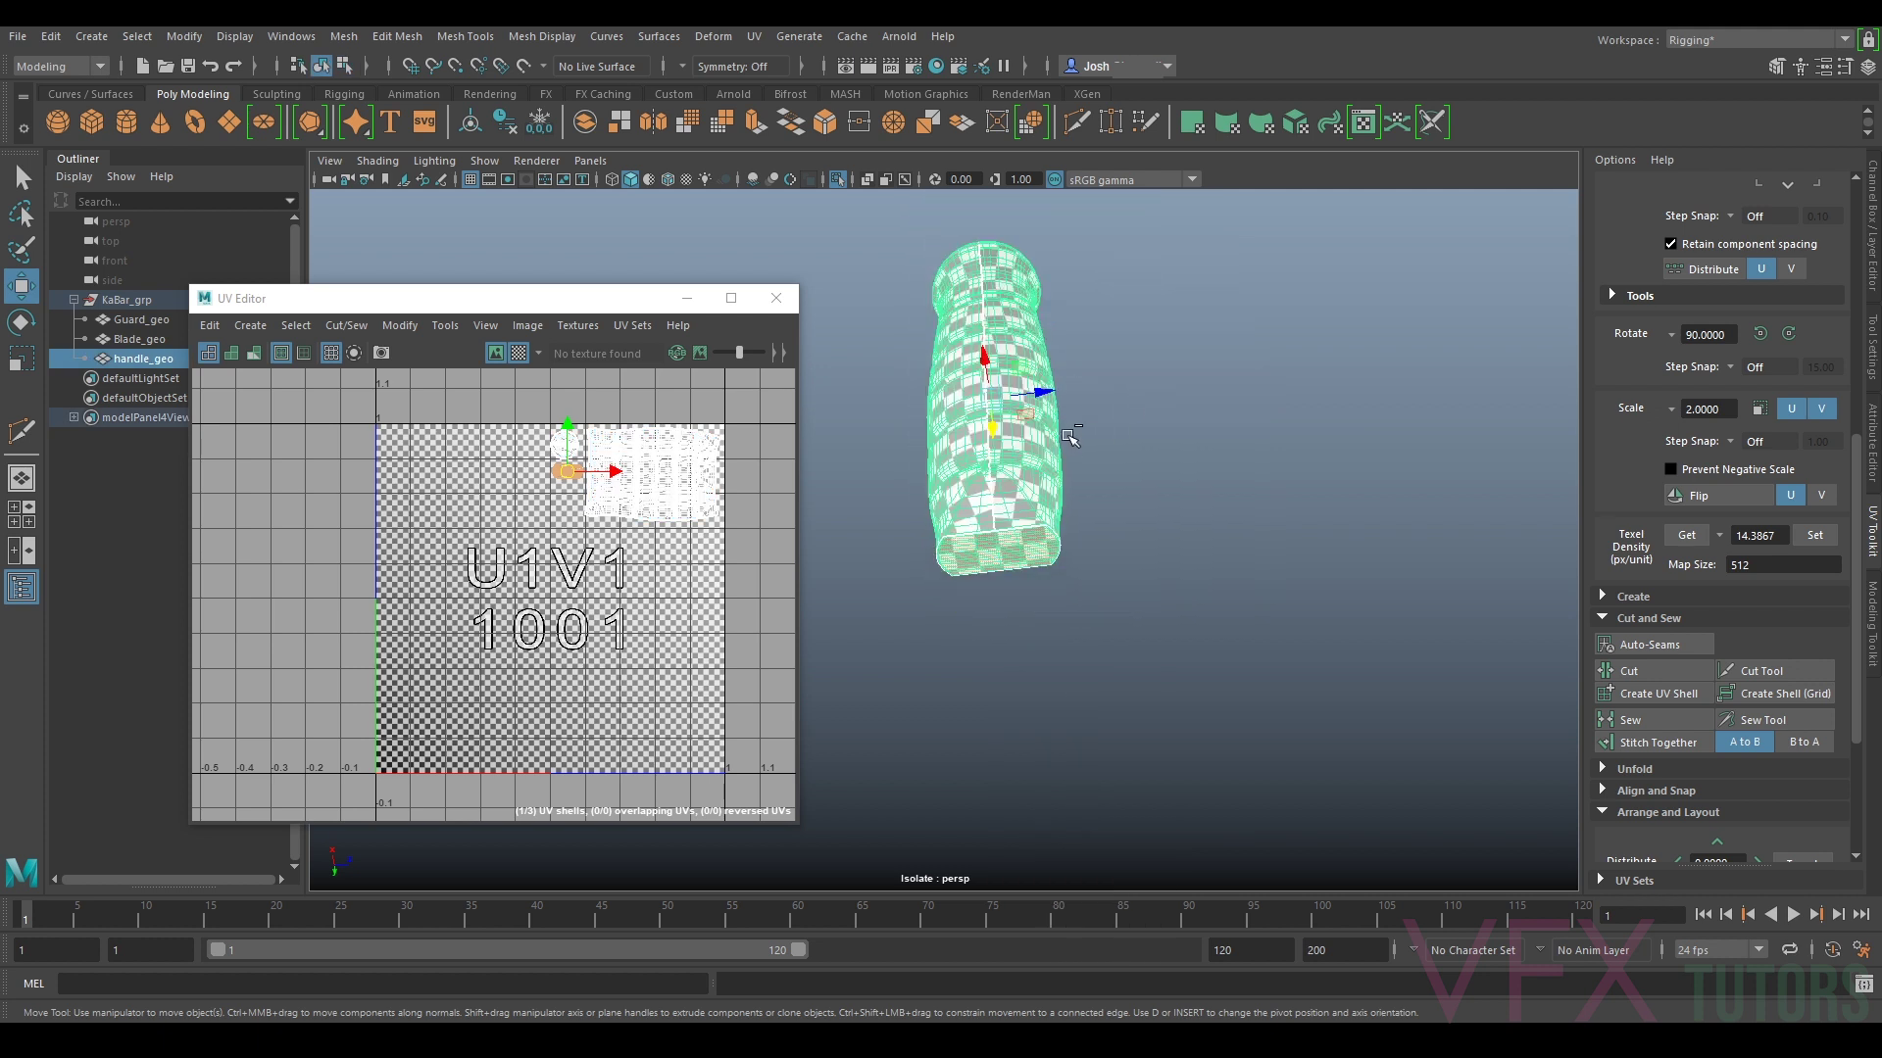
key("ctrl+1")
left_click(1099, 532)
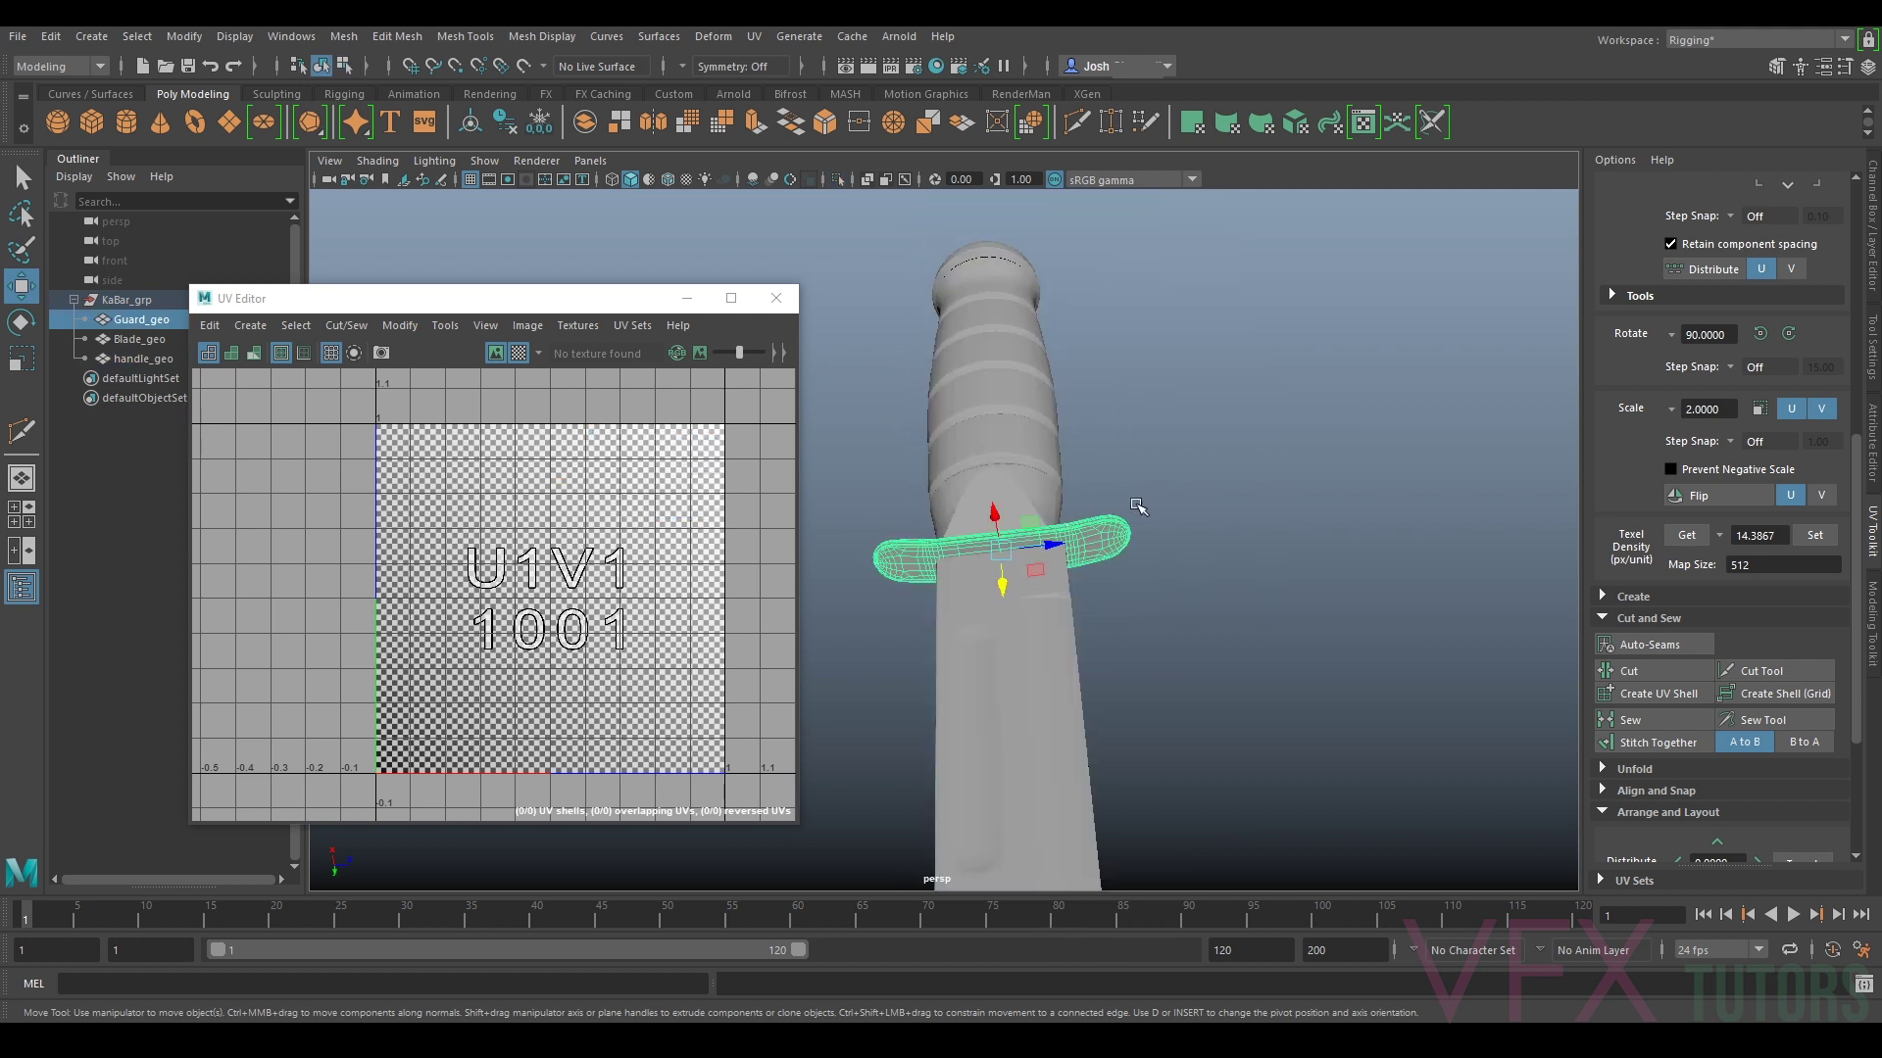
key("ctrl+1")
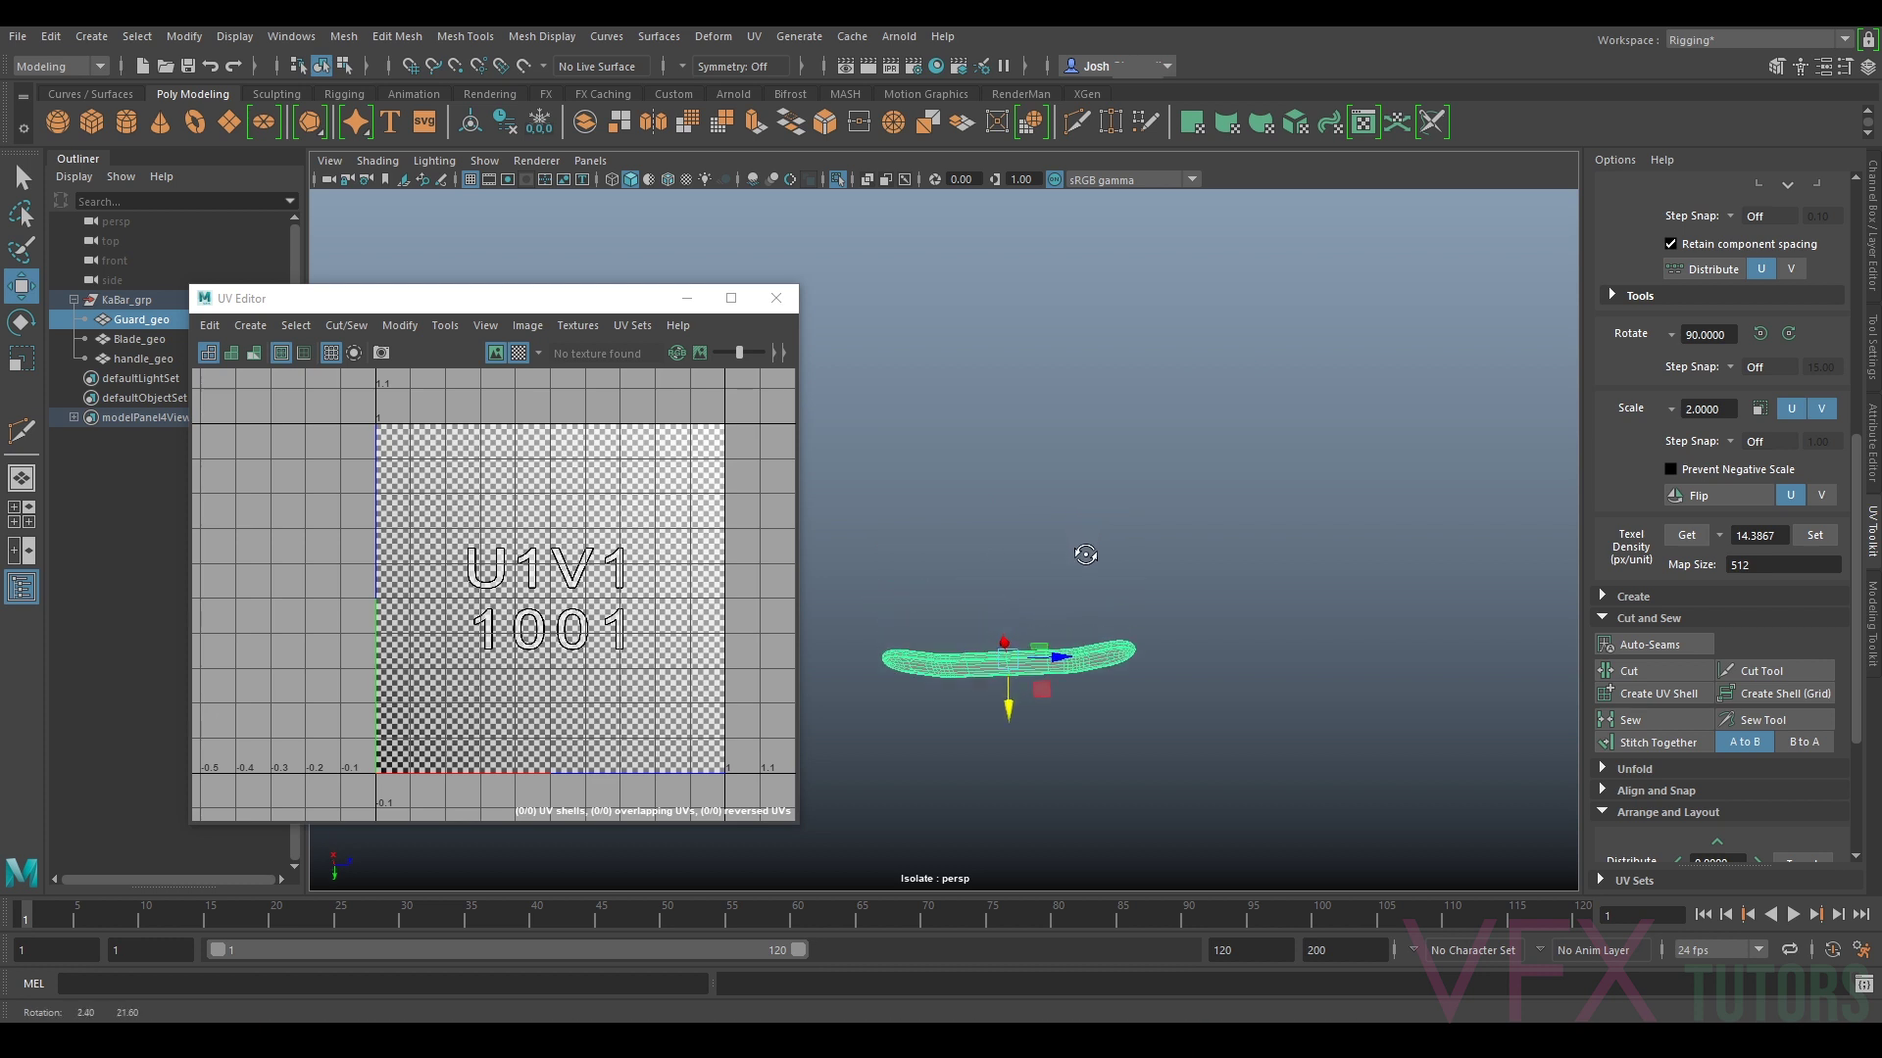
left_click_drag(1085, 555, 1083, 547, "alt")
Step: Create a camera-based UV projection on the guard
left_click(758, 37)
mouse_move(794, 37)
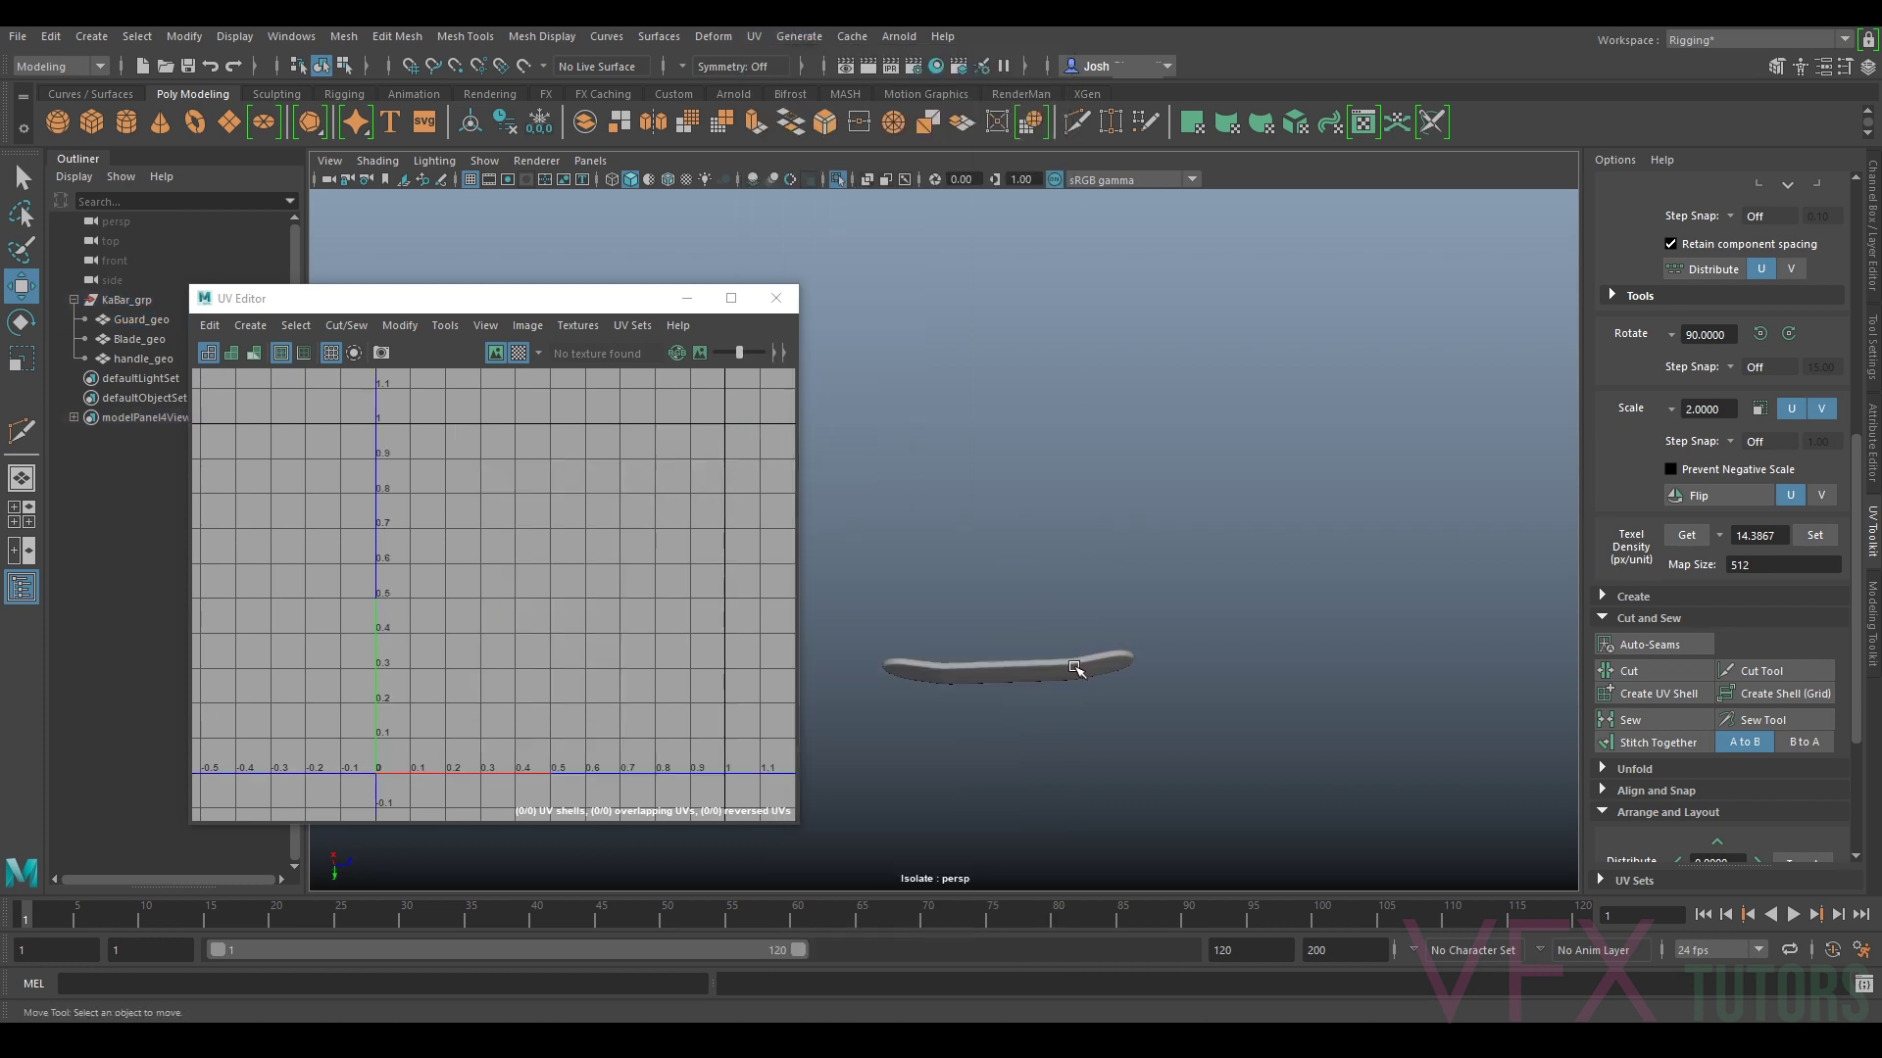
left_click(1075, 668)
left_click(754, 36)
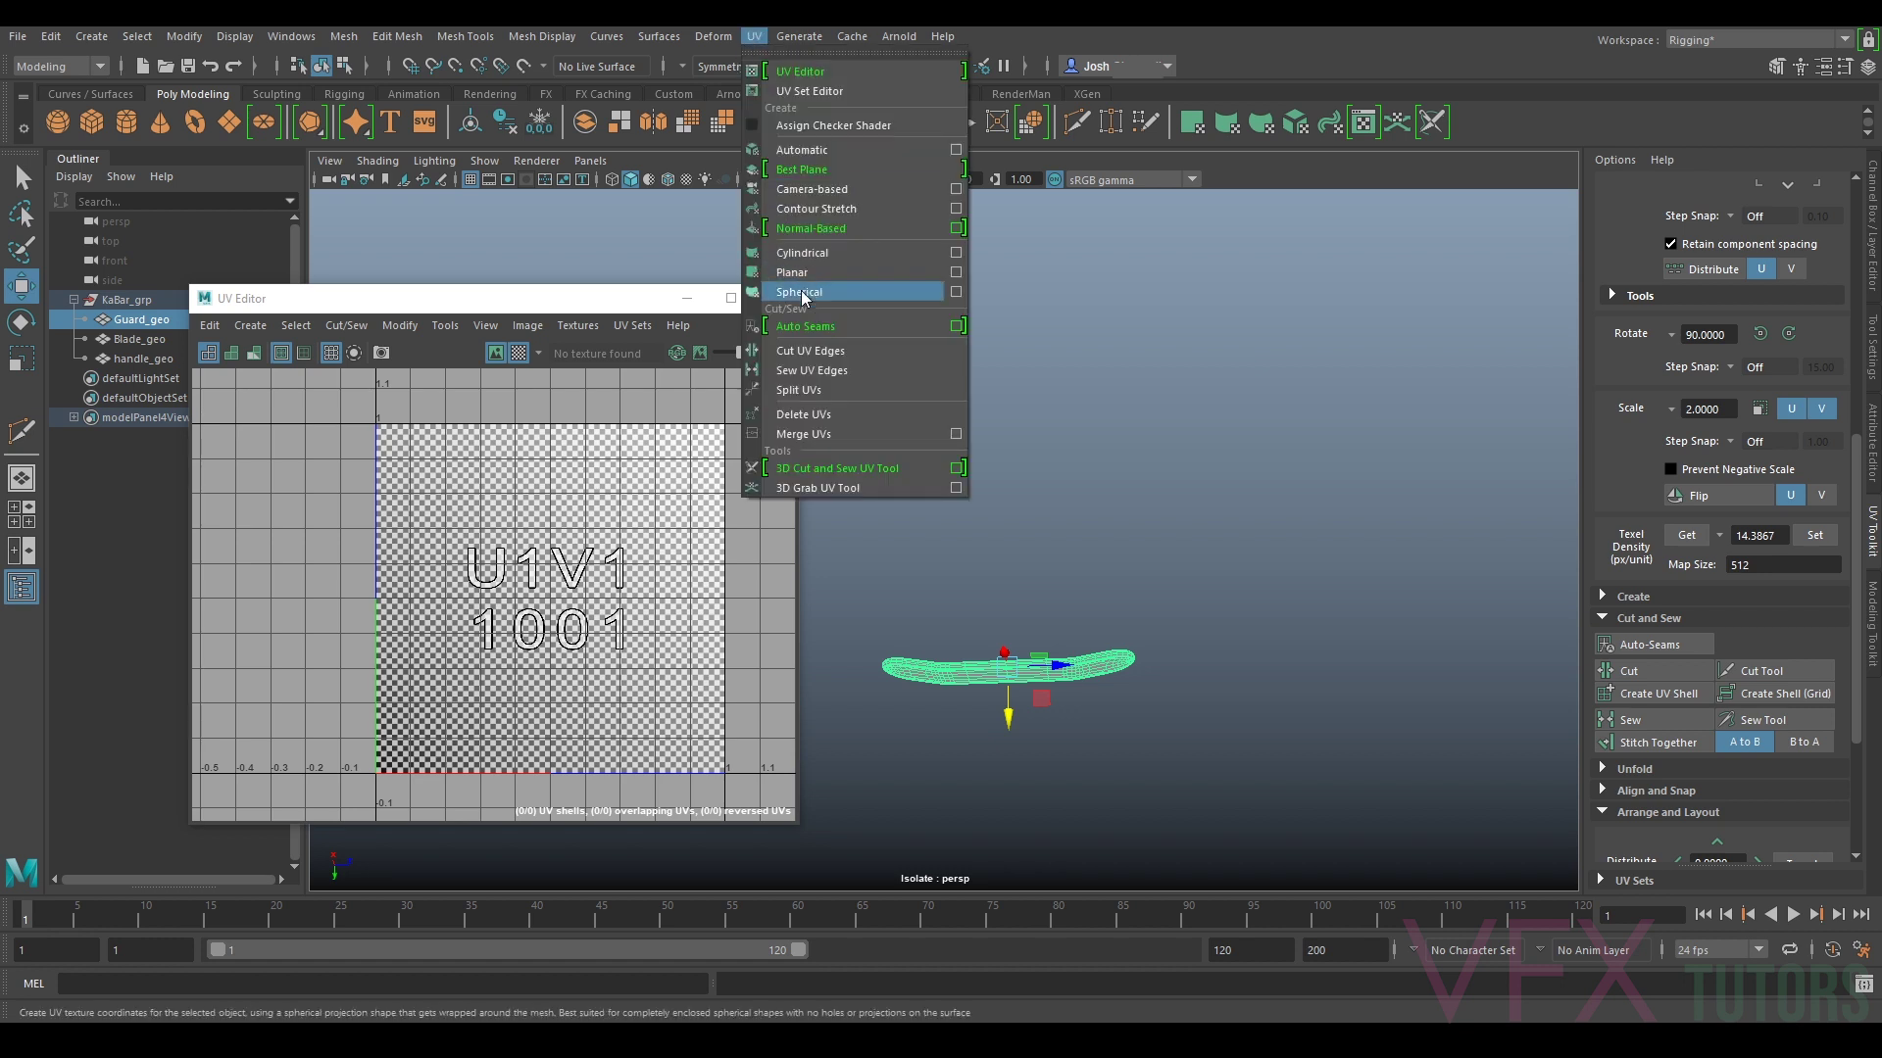
left_click(828, 191)
middle_click_drag(1096, 648, 1123, 456, "alt")
scroll(1127, 471, "up", 5)
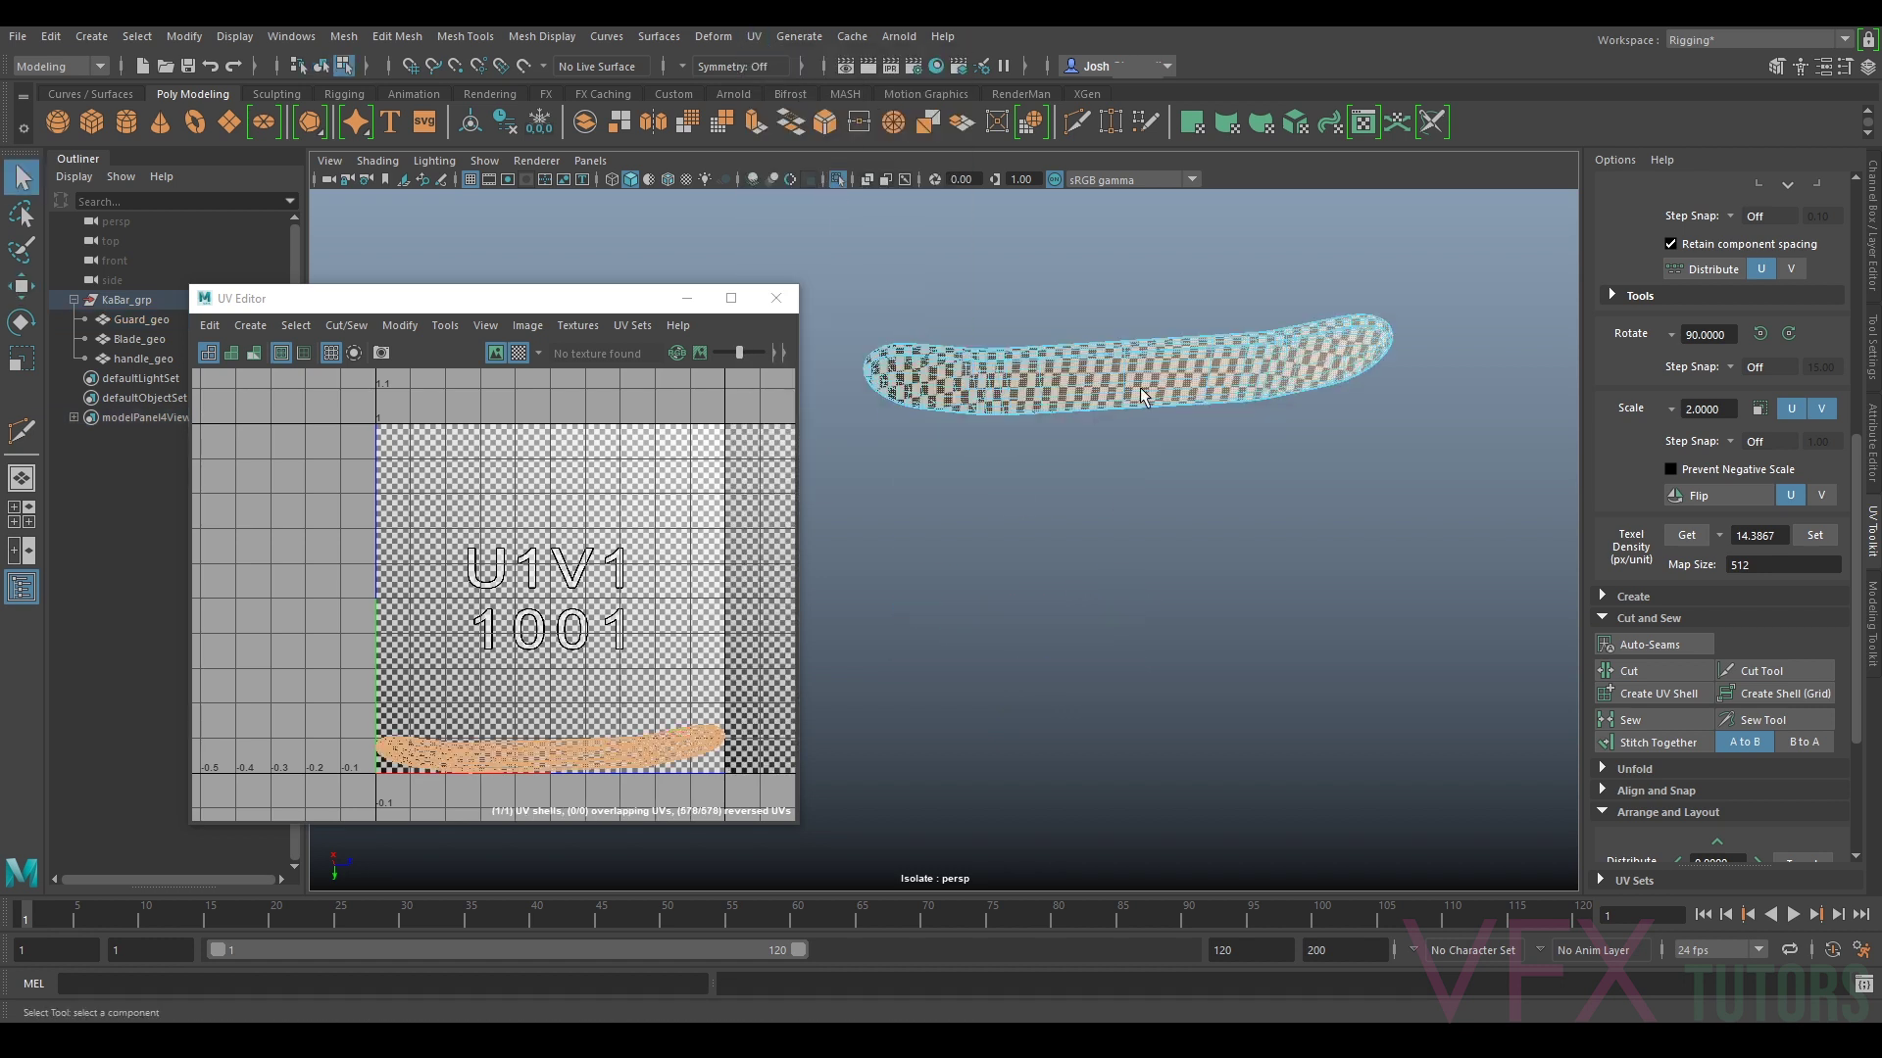
Step: Cut the guard's UVs along the edge loop following its upper rim
scroll(1140, 389, "up", 3)
middle_click_drag(1150, 370, 1147, 455, "alt")
right_click_drag(1150, 451, 1150, 397)
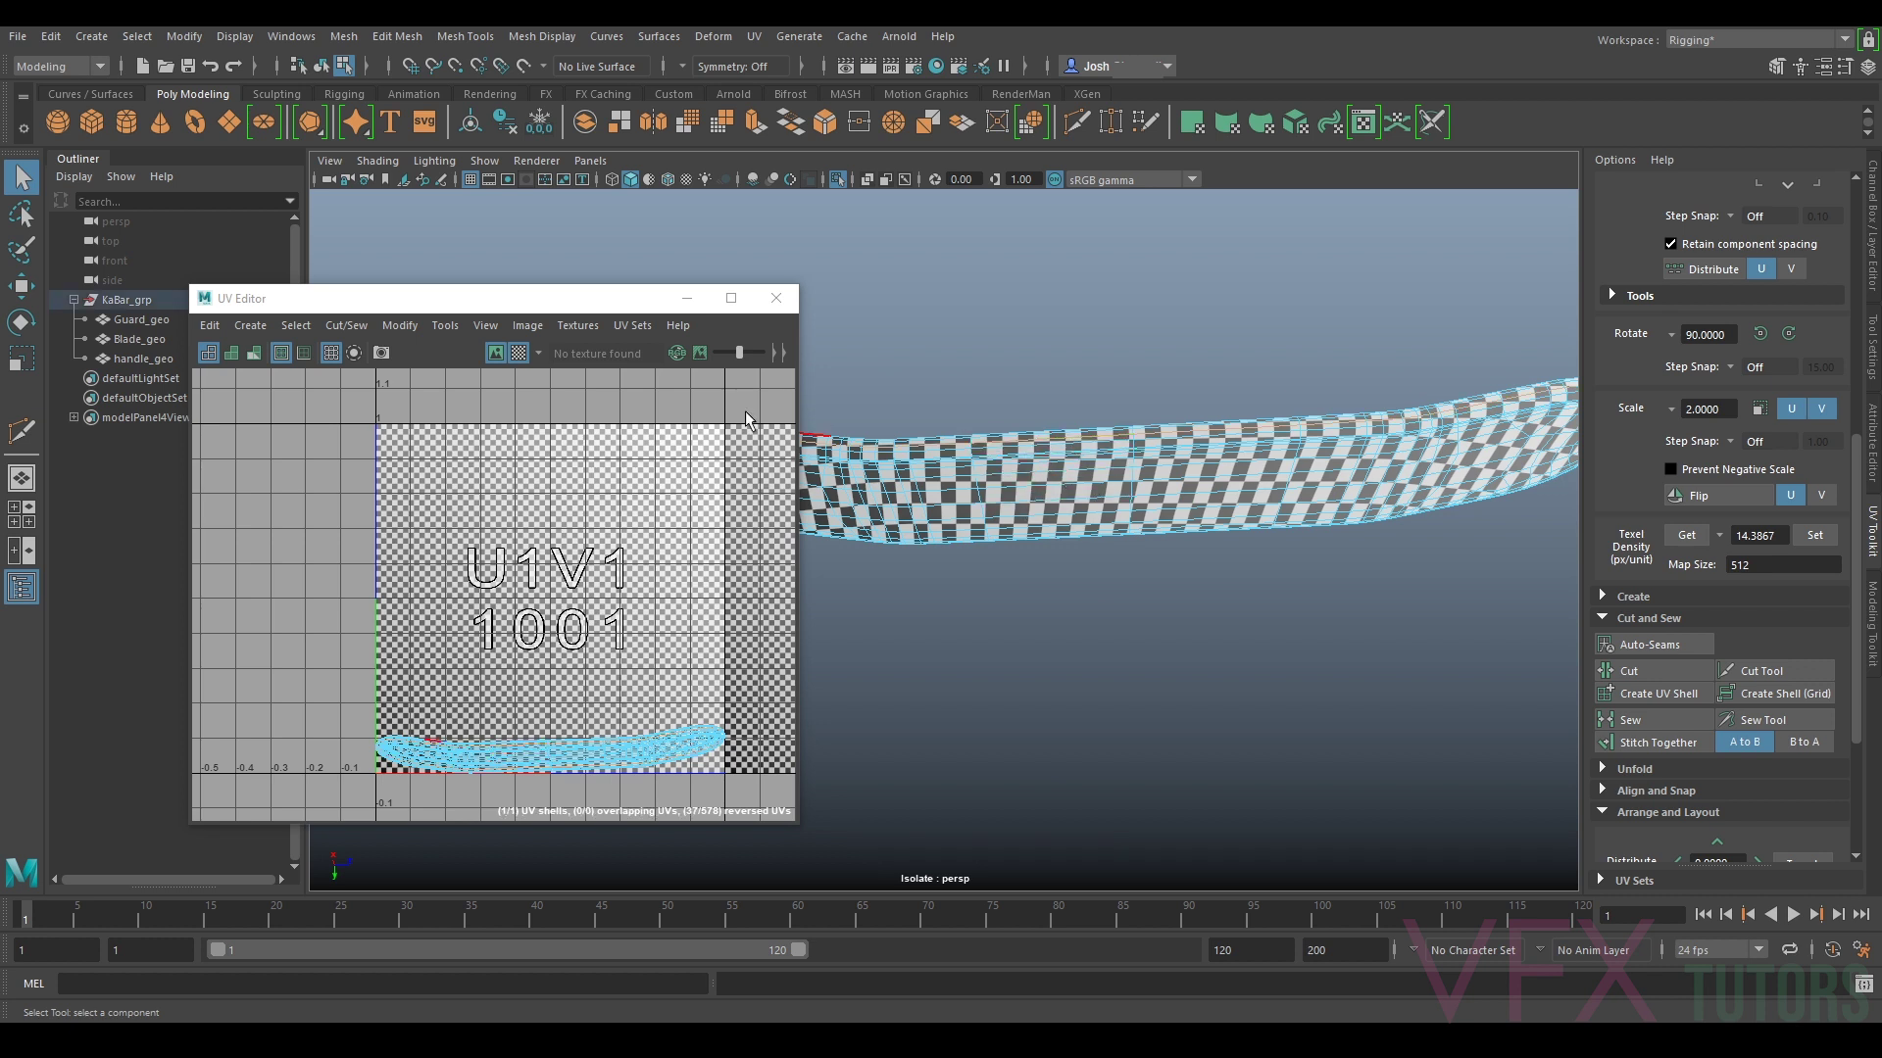
left_click(1689, 675)
Step: Unfold the guard's front shell and move it up clear of the other guard shell
key("w")
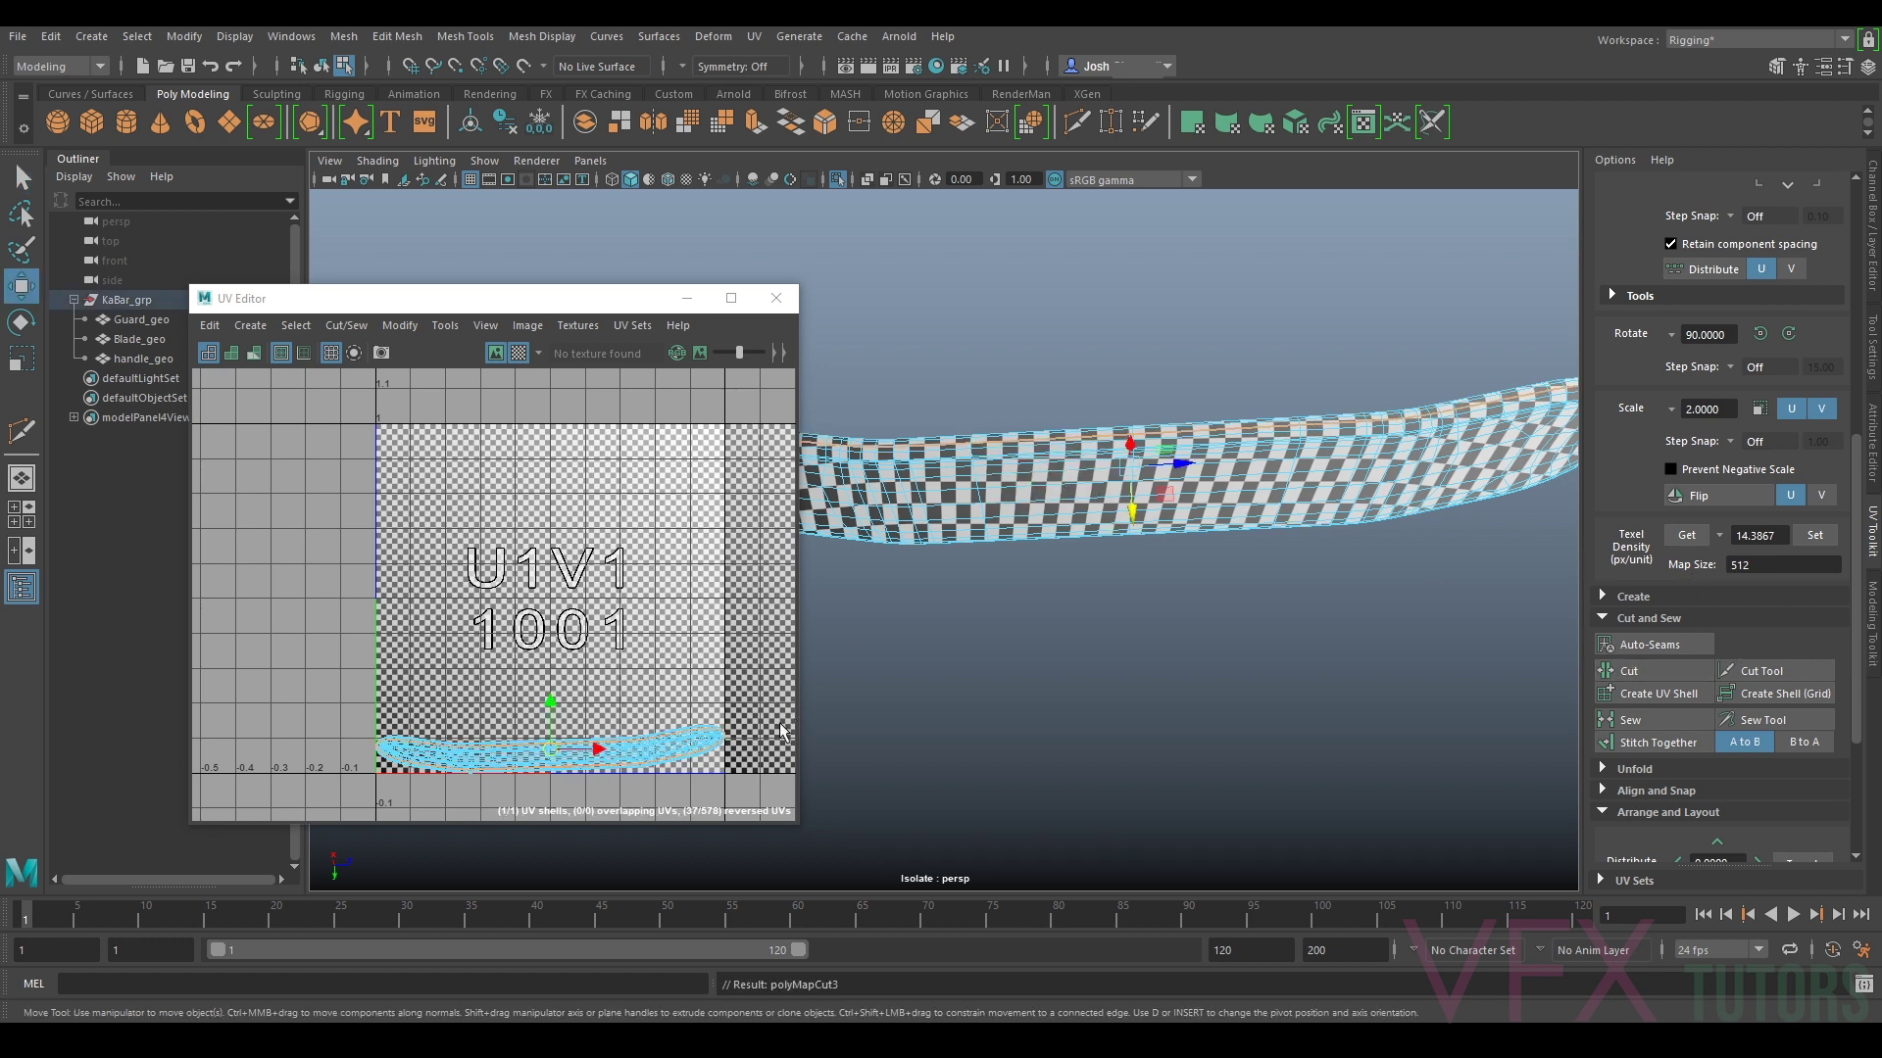
right_click_drag(688, 741, 647, 721)
left_click(652, 737)
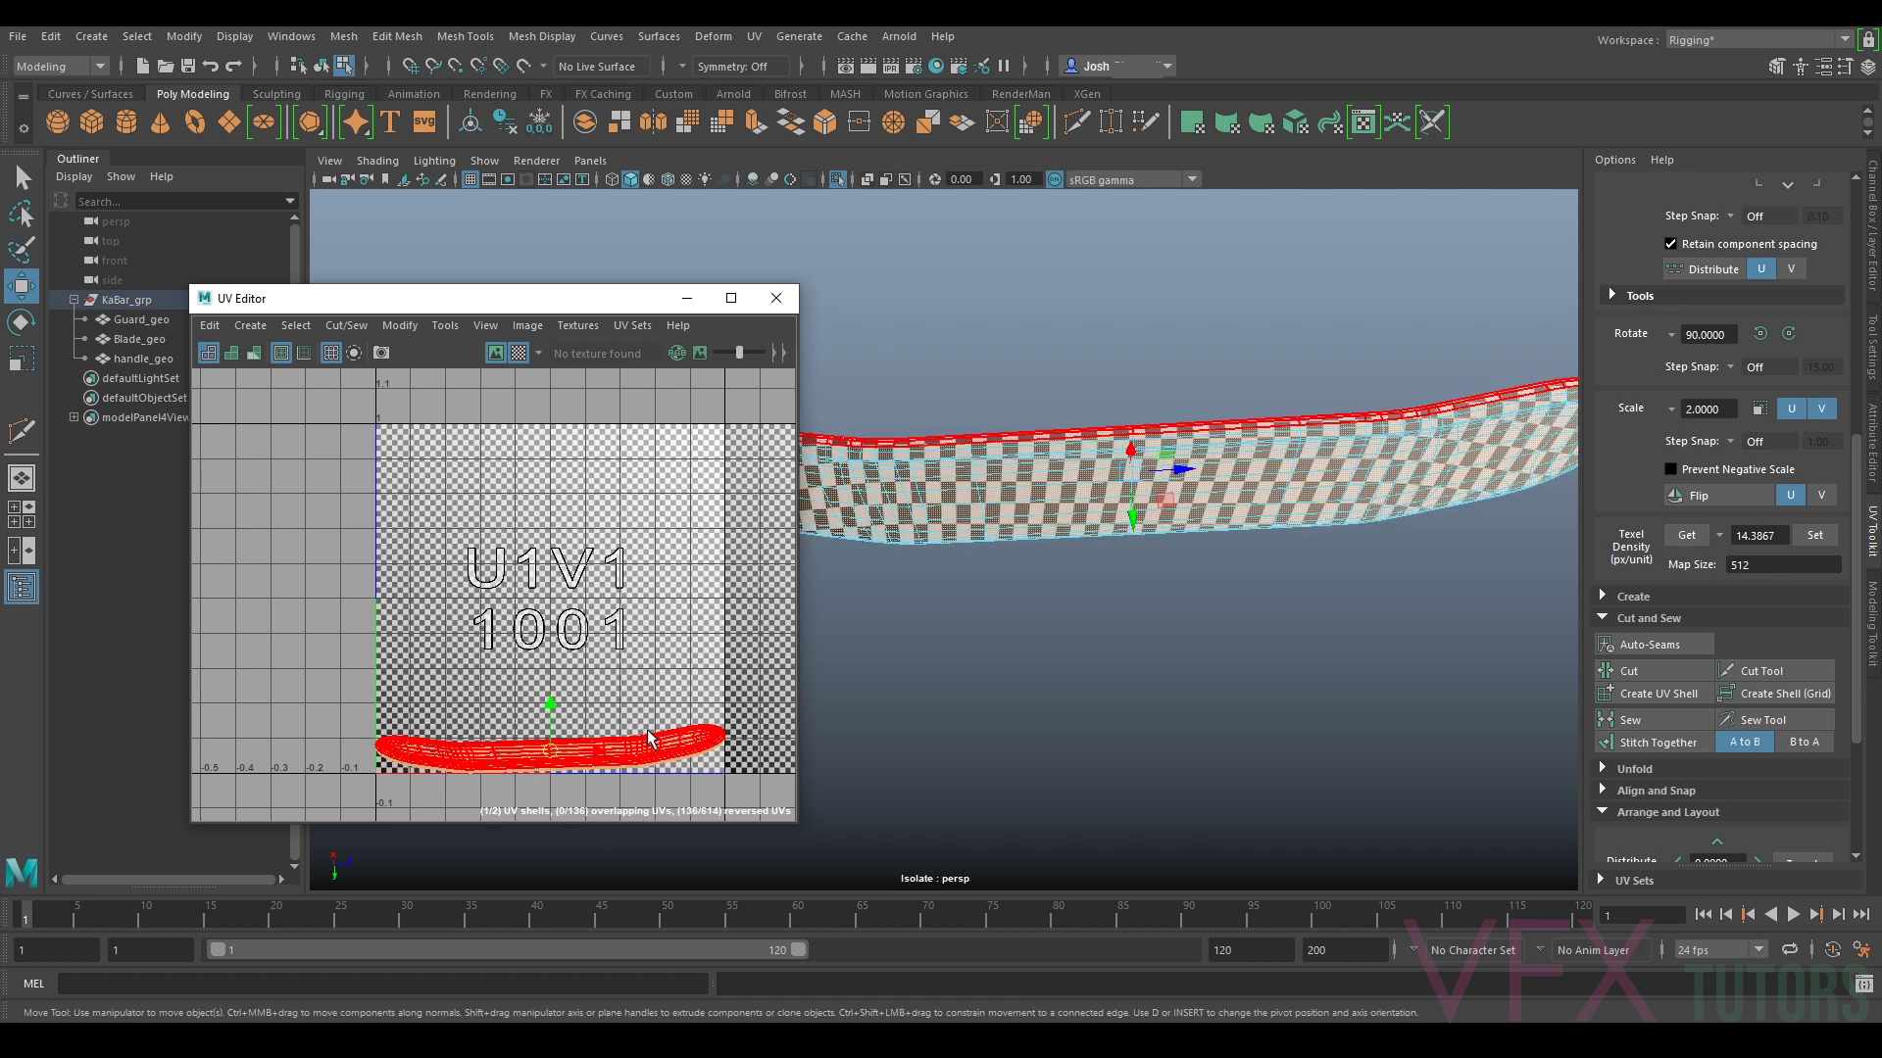
key("e")
middle_click_drag(625, 684, 649, 599, "alt")
key("w")
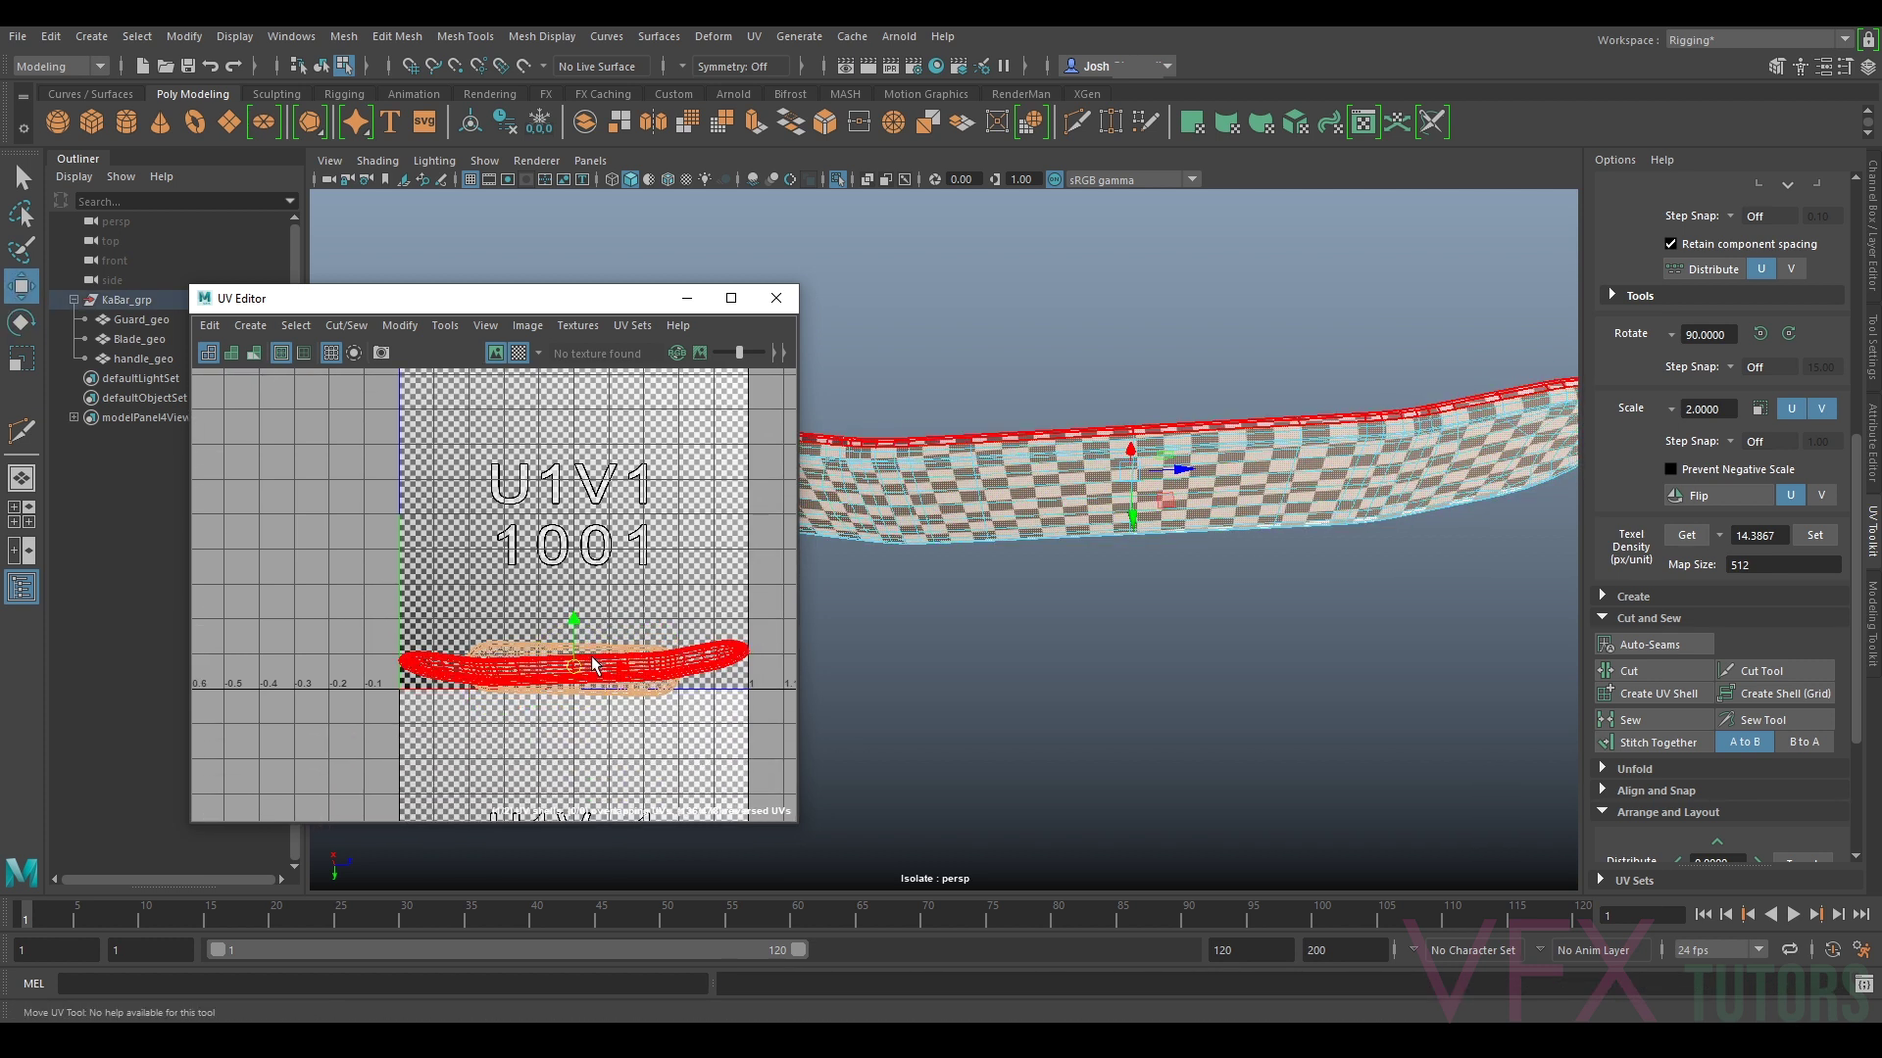
left_click_drag(583, 672, 587, 580)
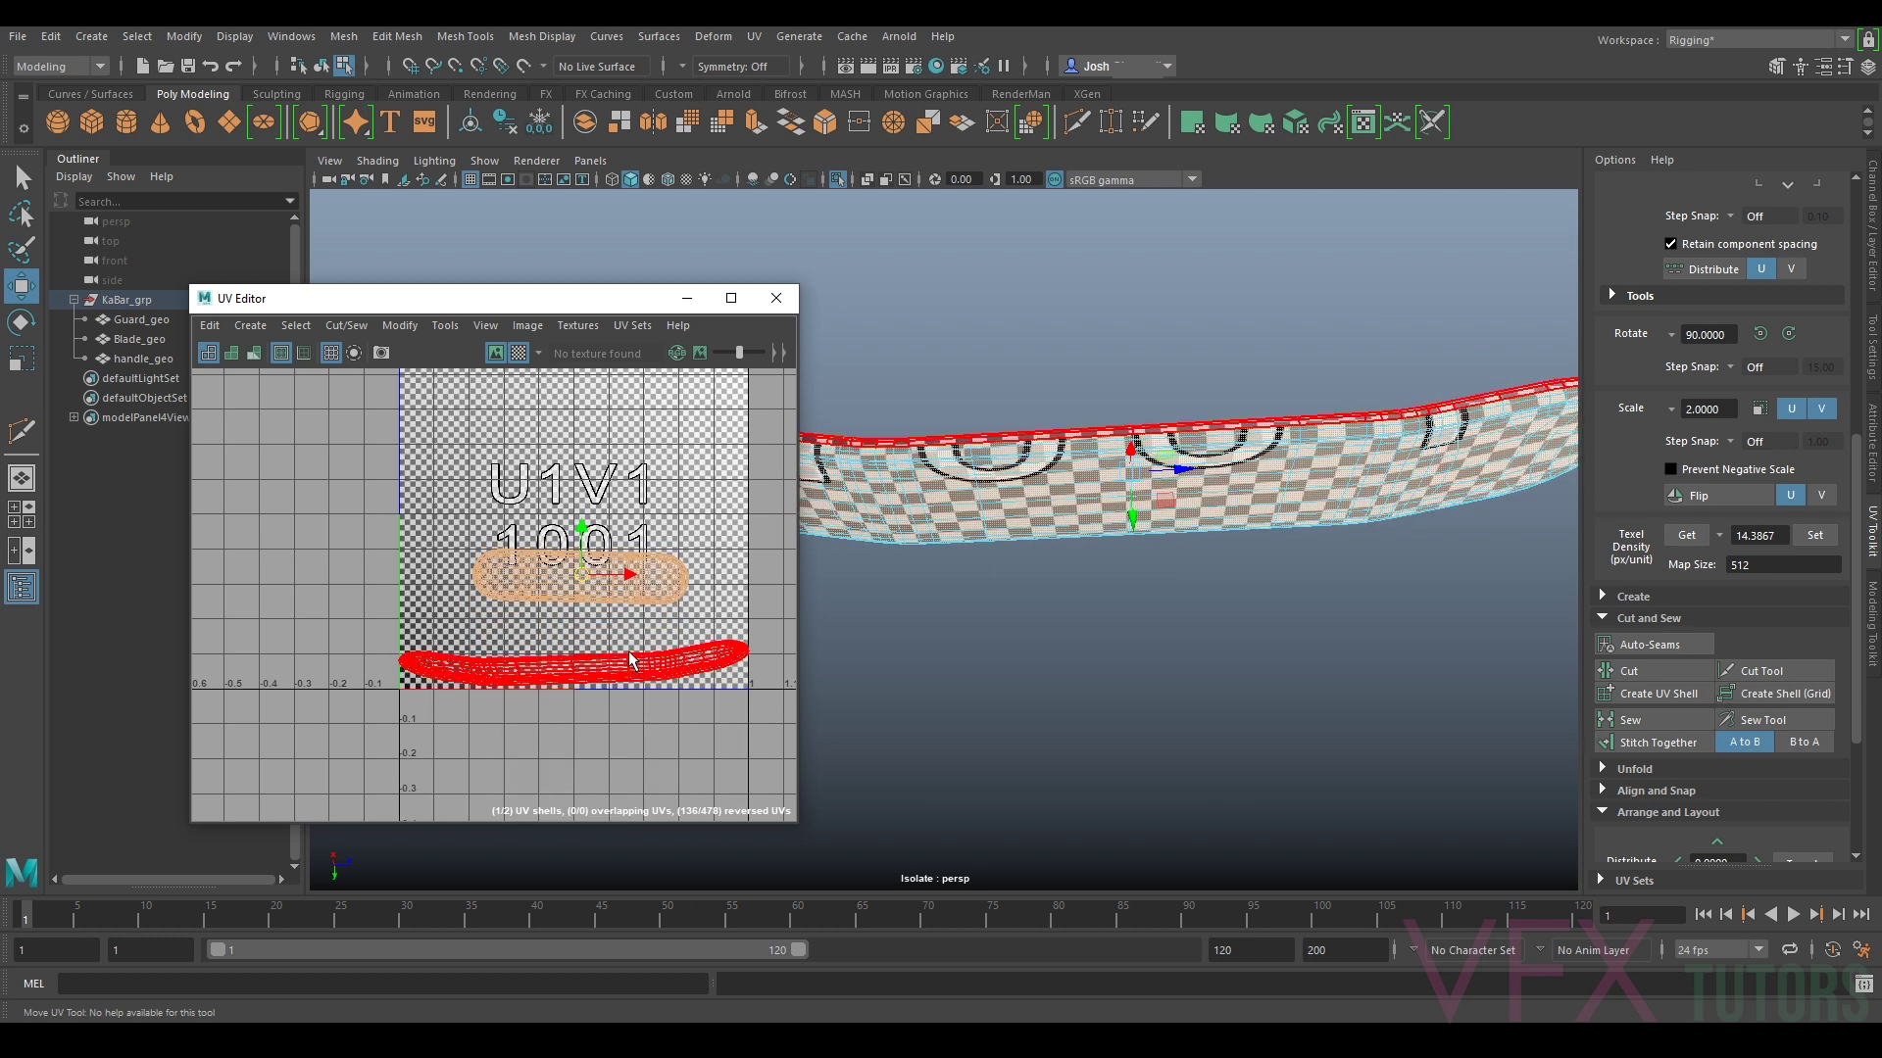
Step: Unfold the guard's remaining shell, then rotate it nearly horizontal and place it just below the front shell
left_click(628, 665)
key("ctrl+u")
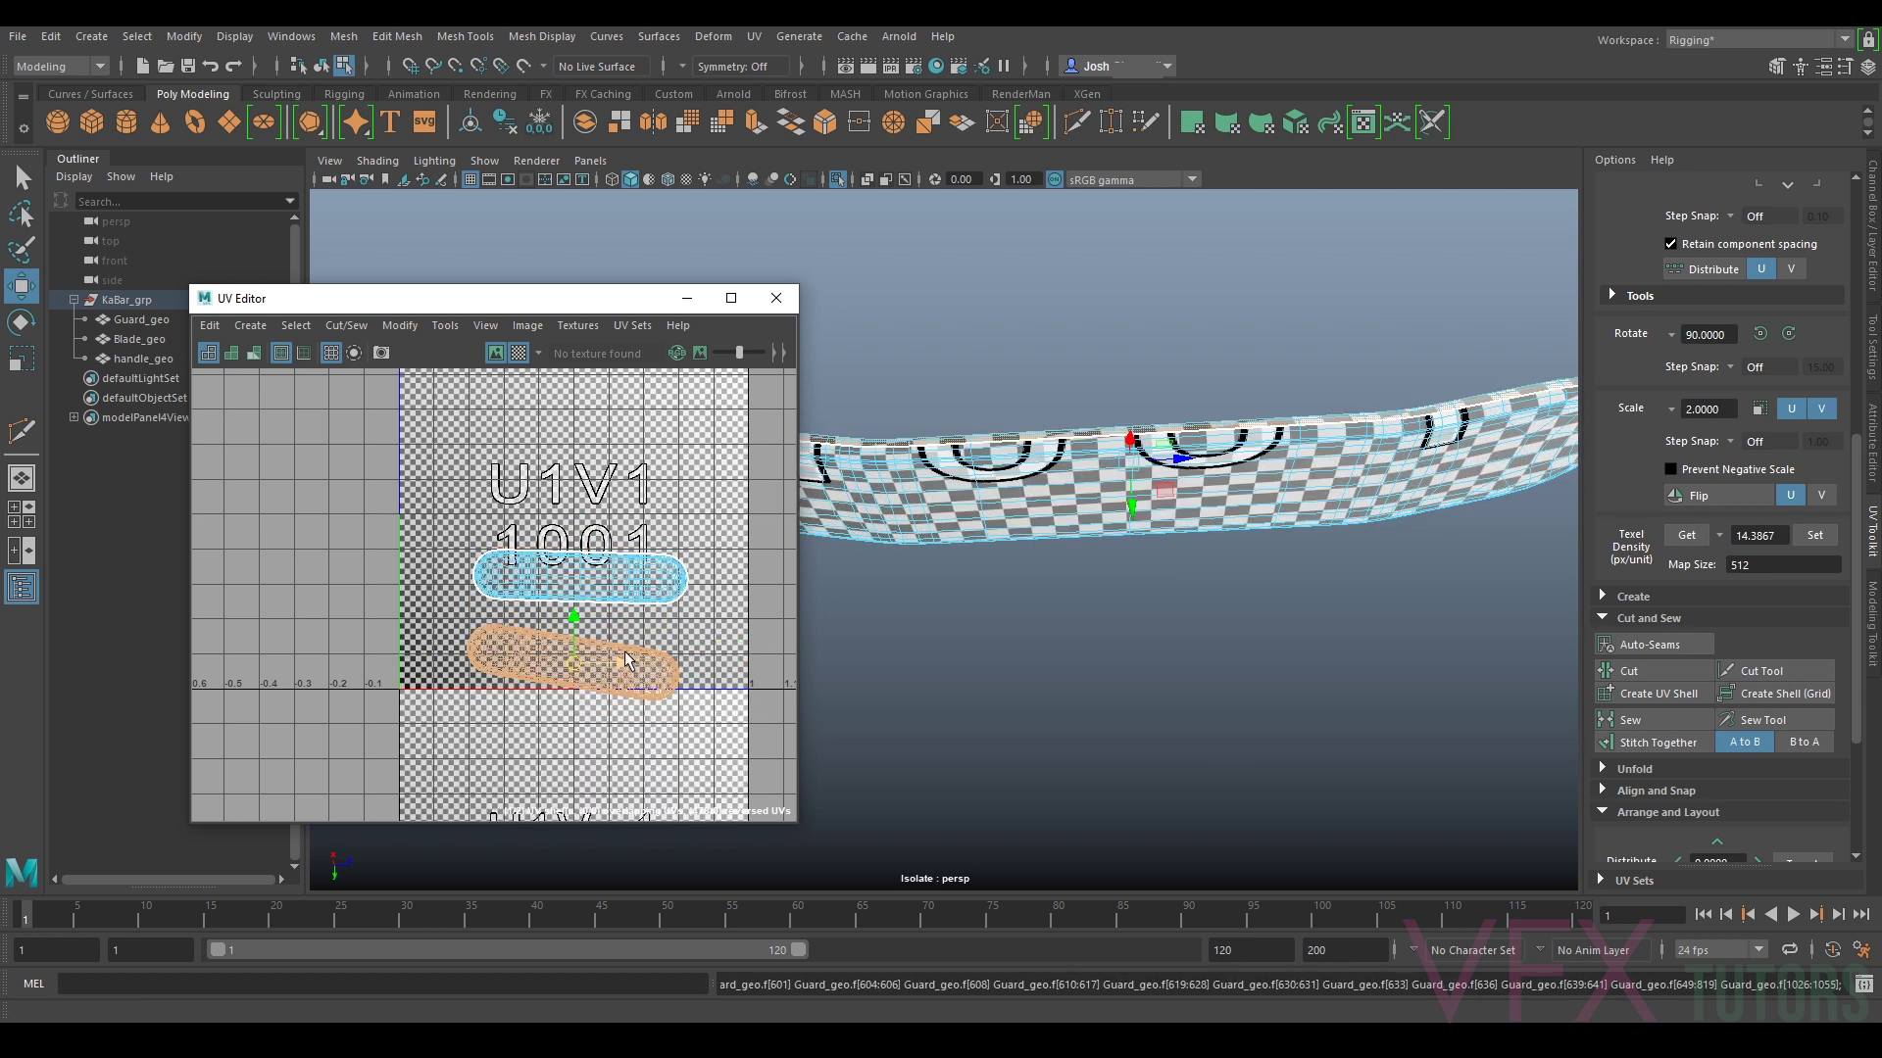
key("e")
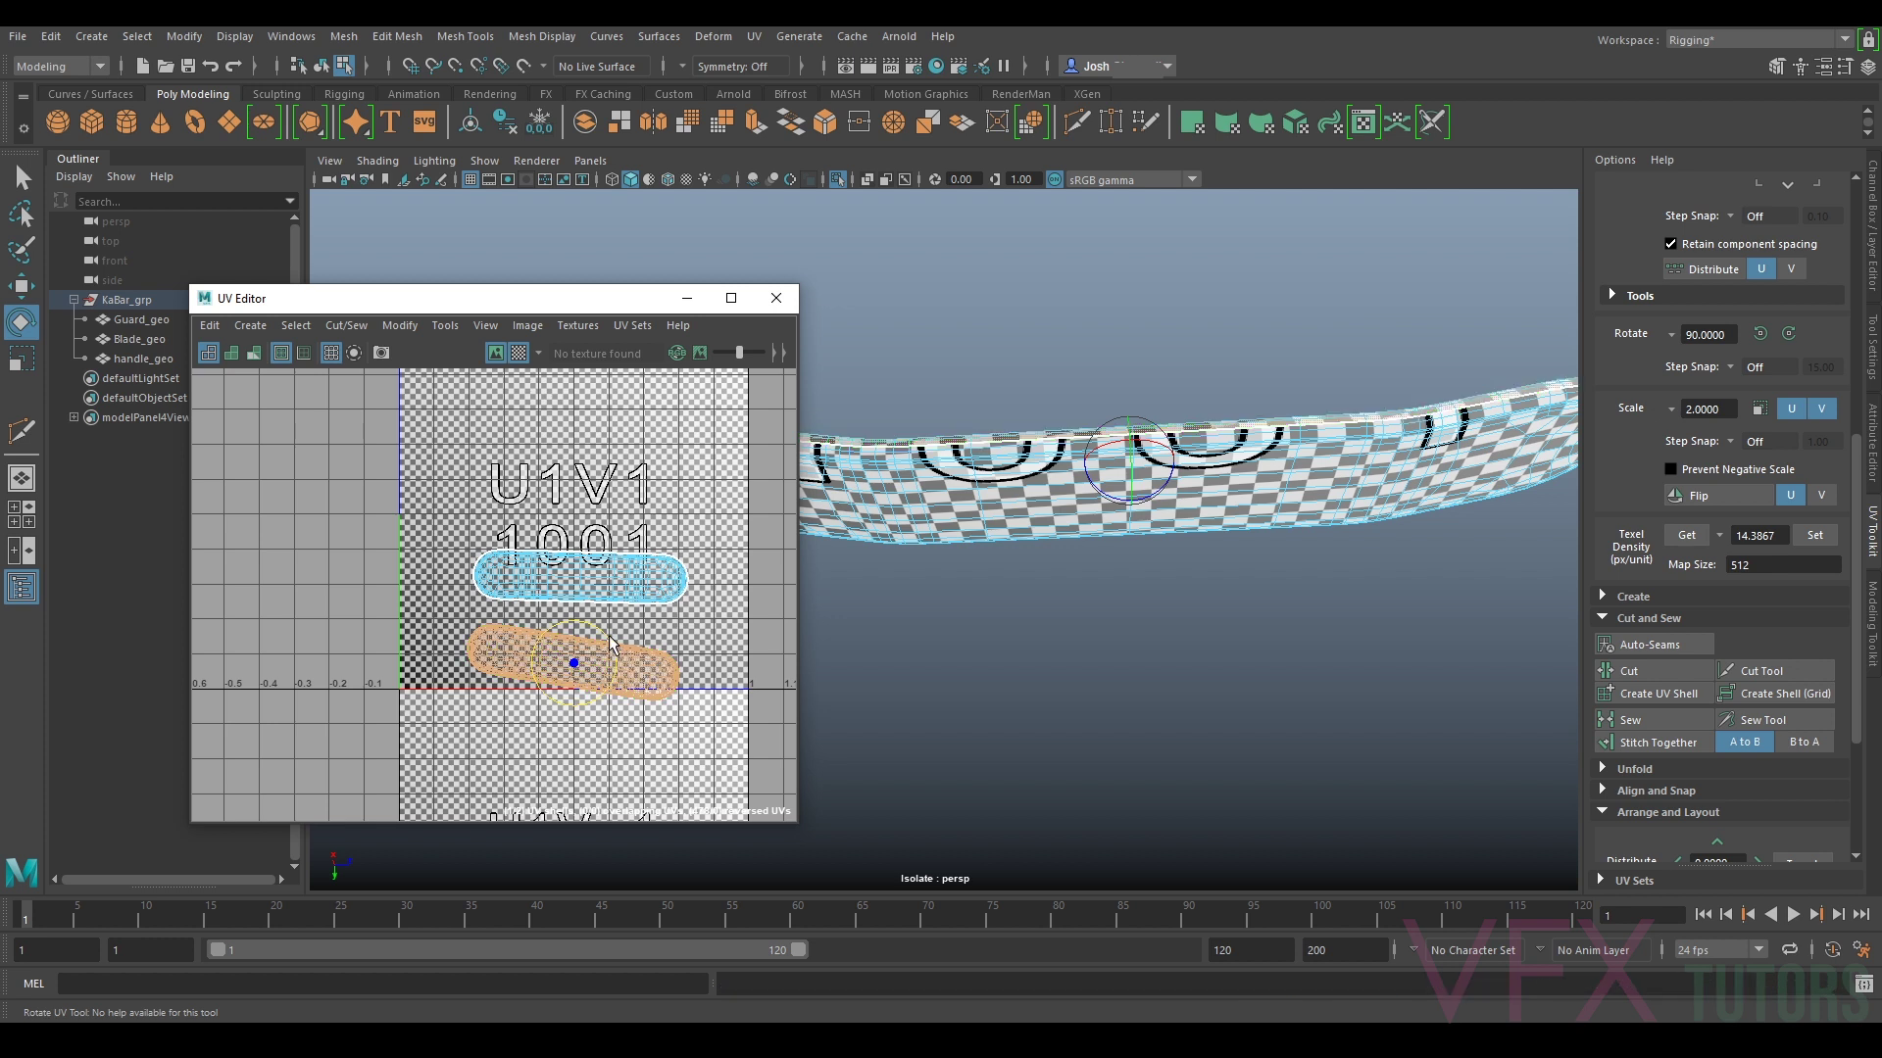
key("w")
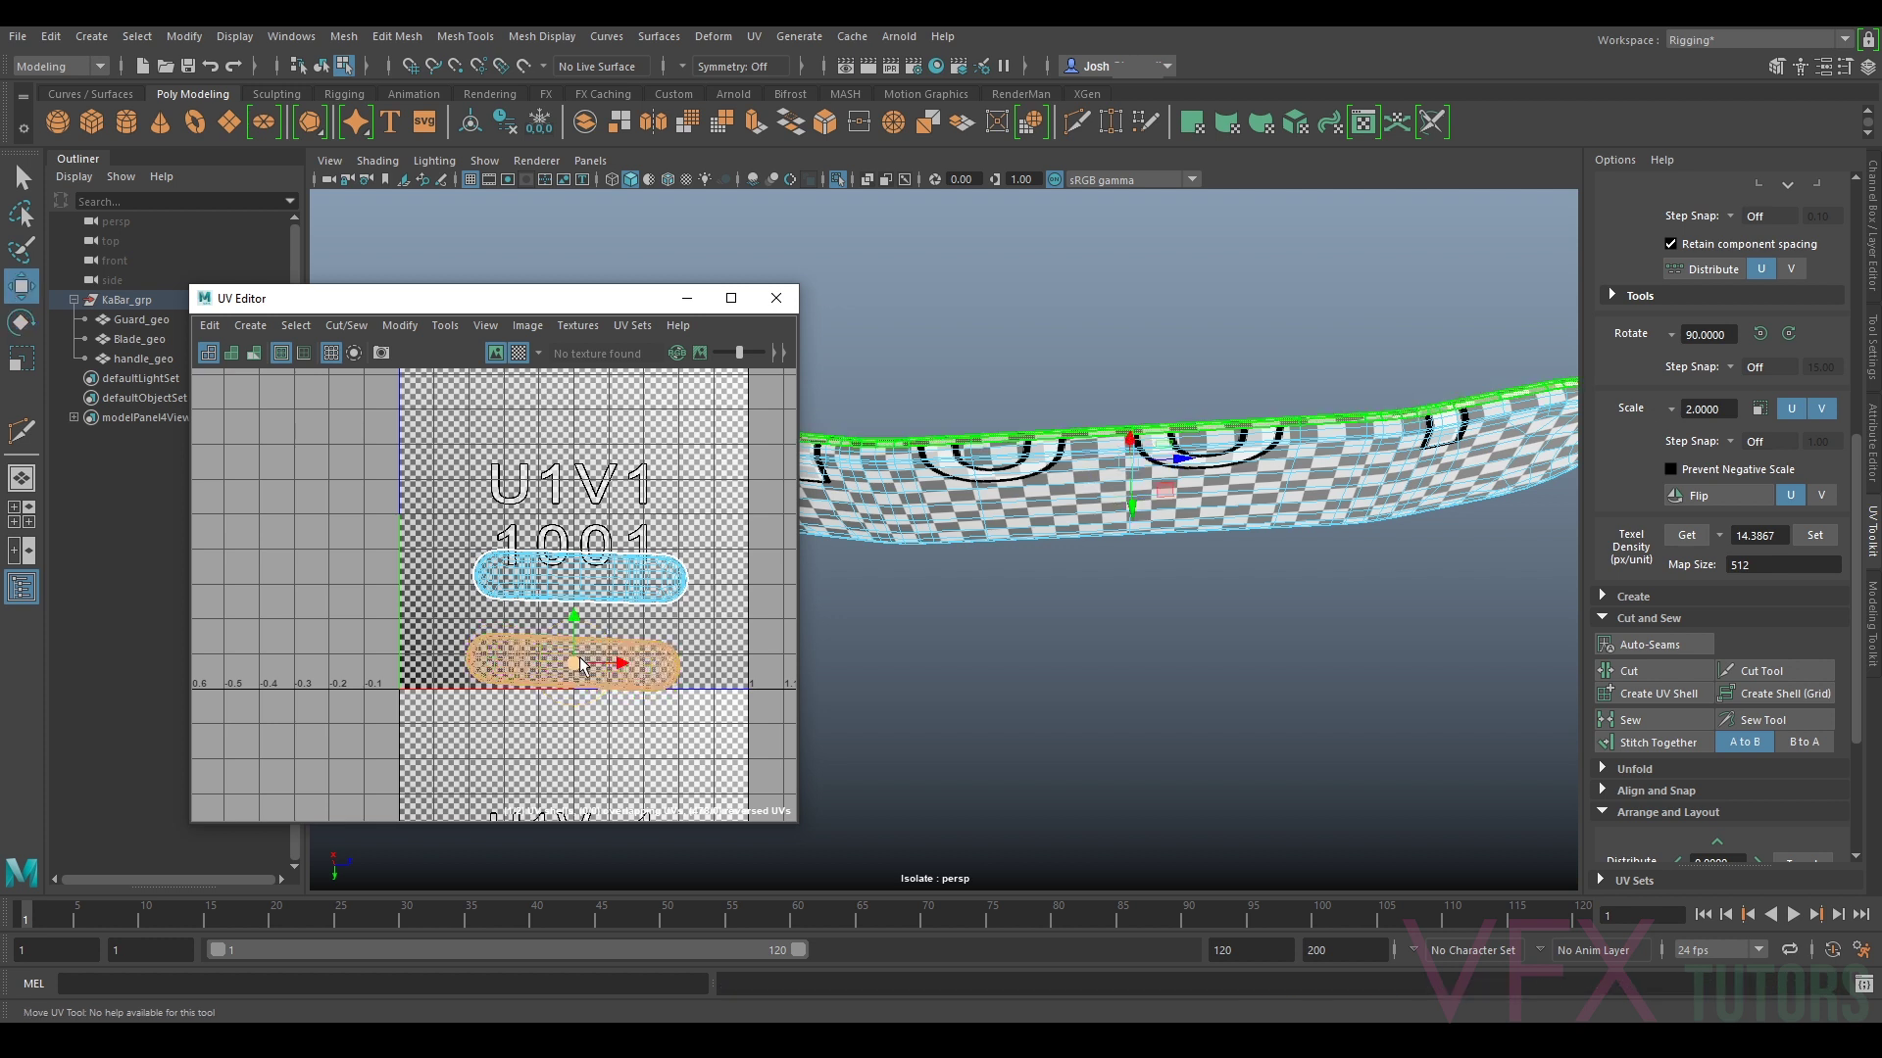
left_click_drag(575, 662, 575, 645)
Step: Select both guard shells and straighten them with Orient Shells
left_click_drag(643, 535, 592, 678)
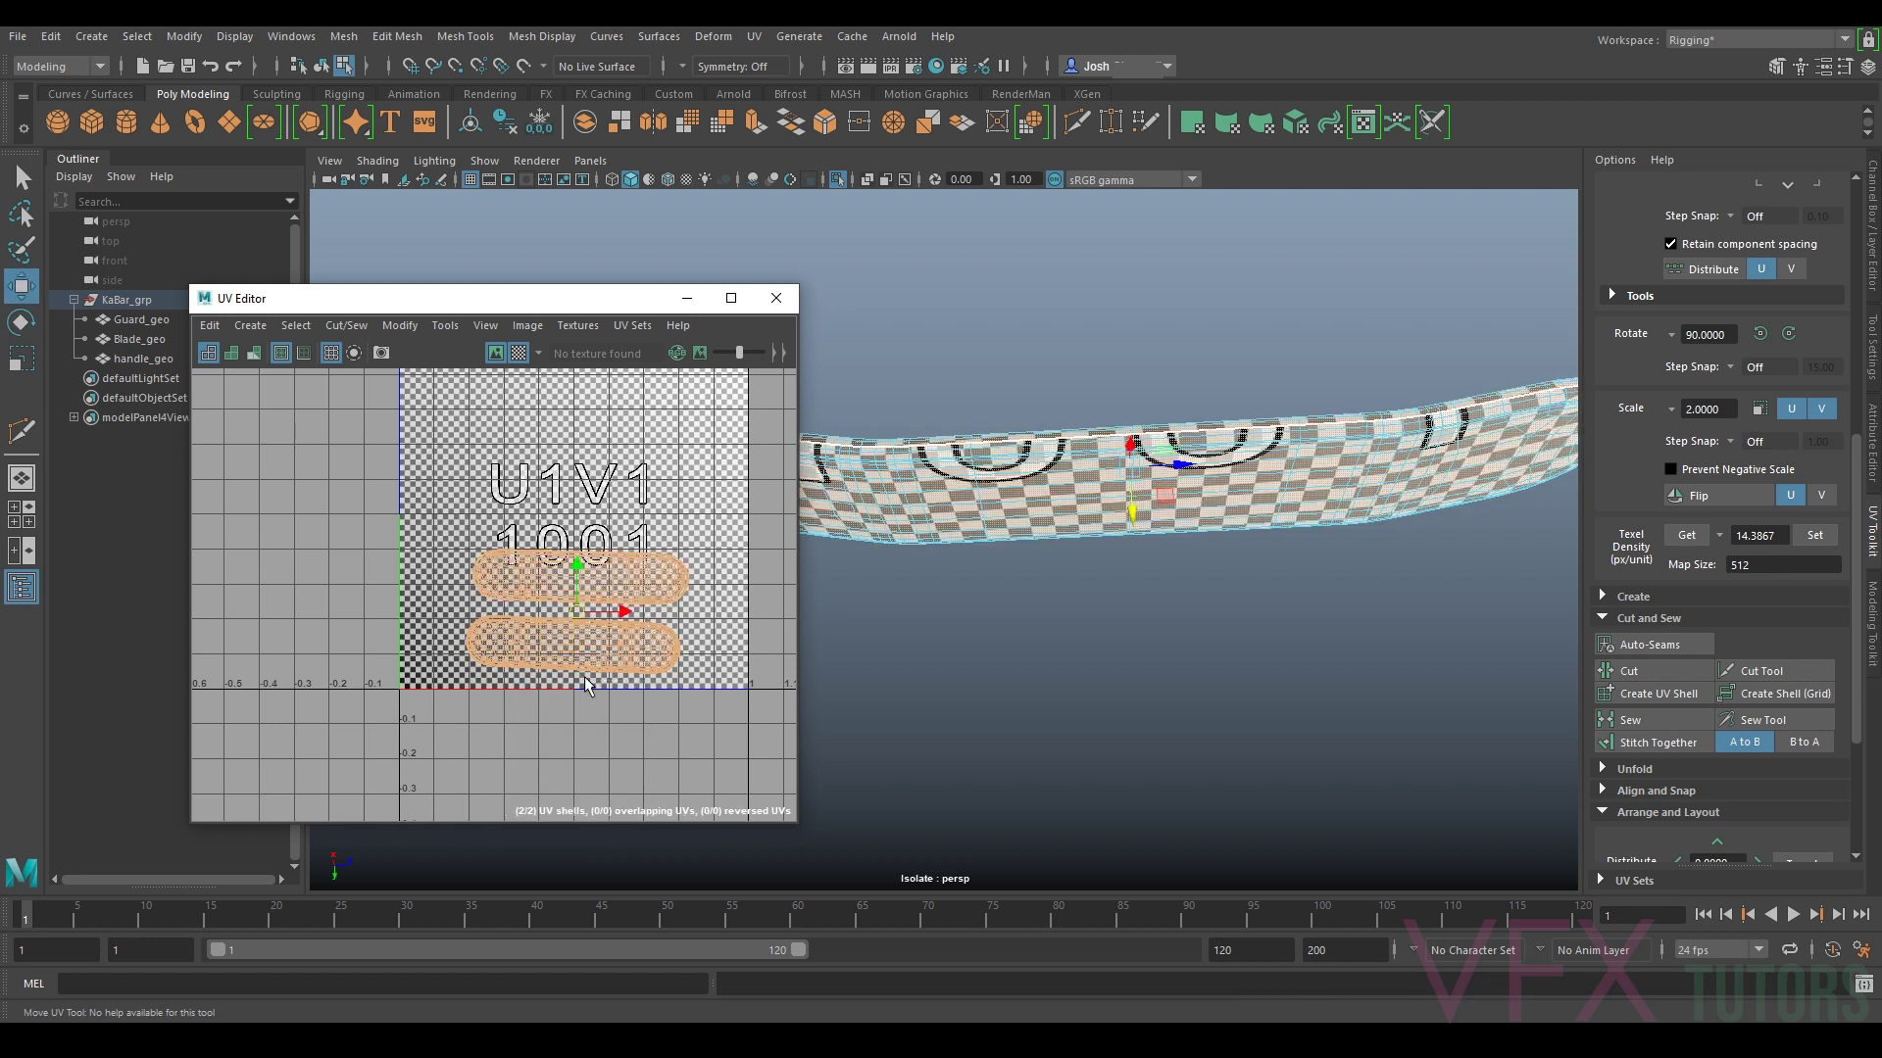
scroll(1682, 736, "down", 3)
left_click(1652, 678)
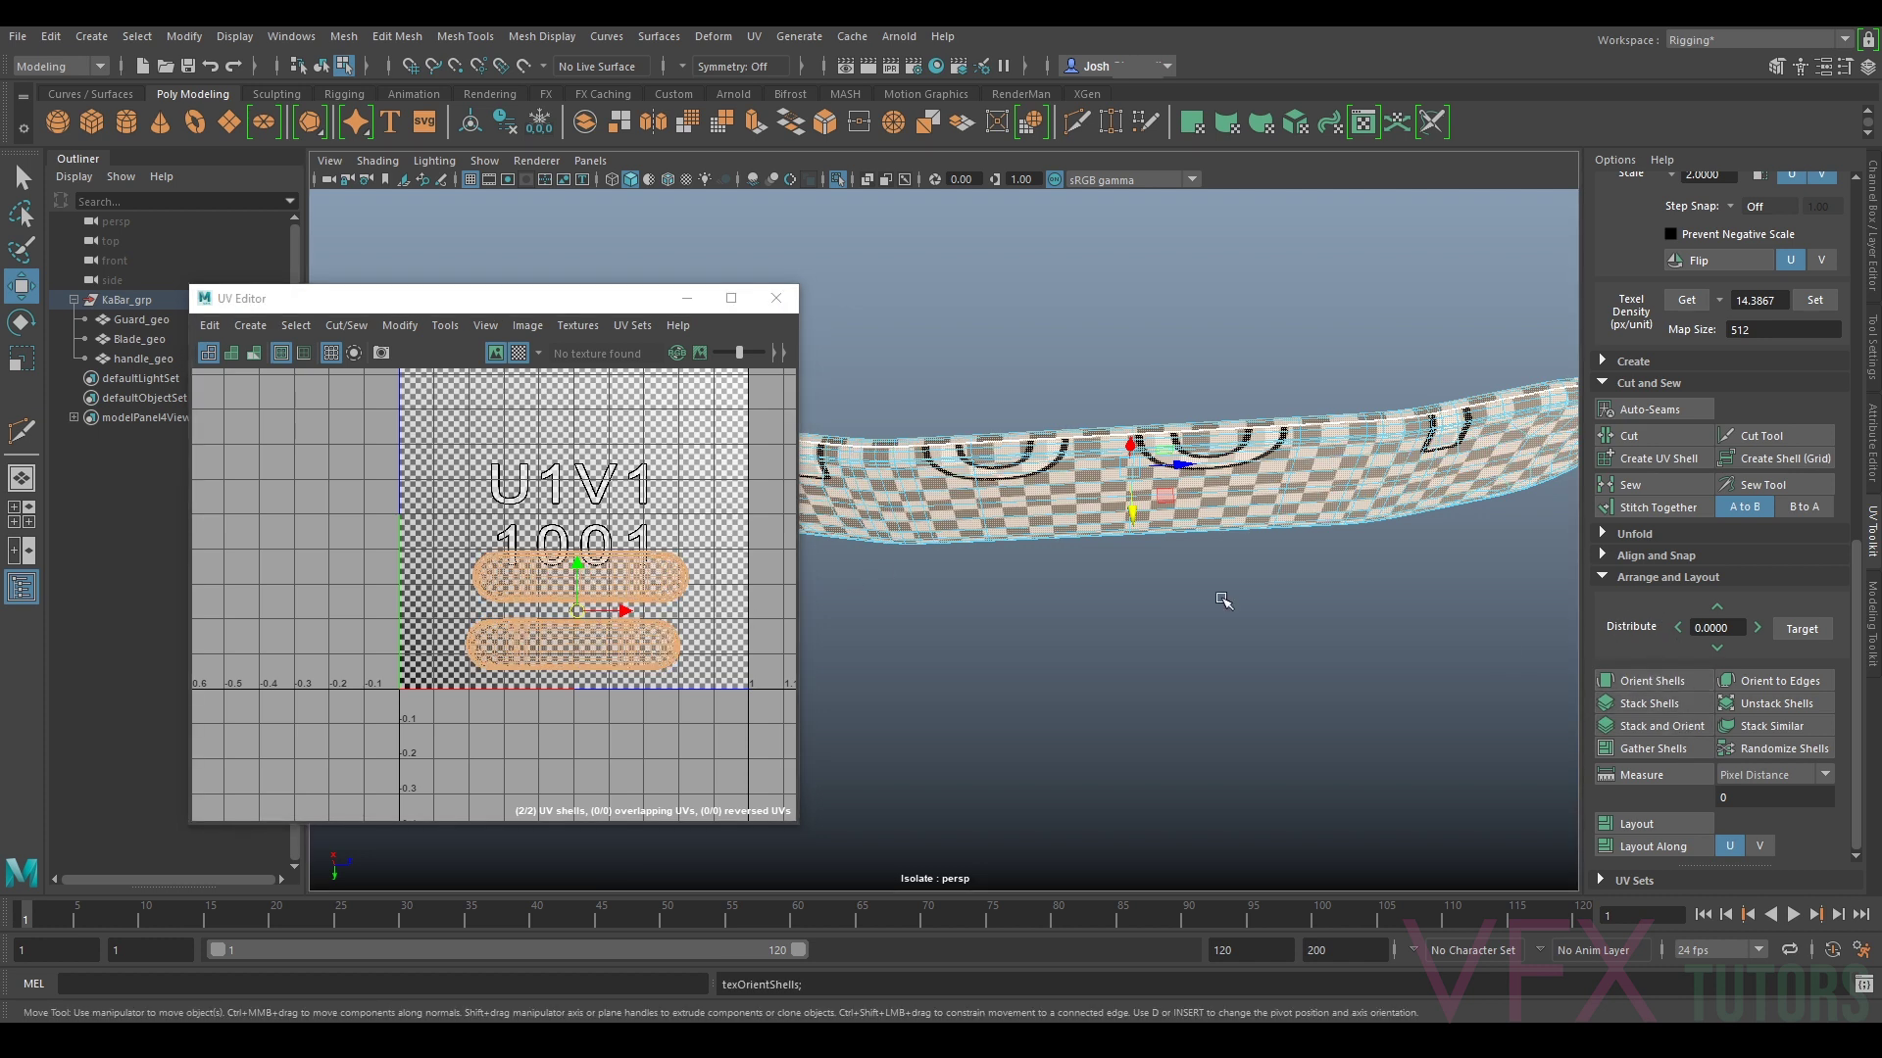
Step: Set both guard shells to a texel density of 14.3867 and move the lower shell up just beneath the upper one
left_click(1813, 299)
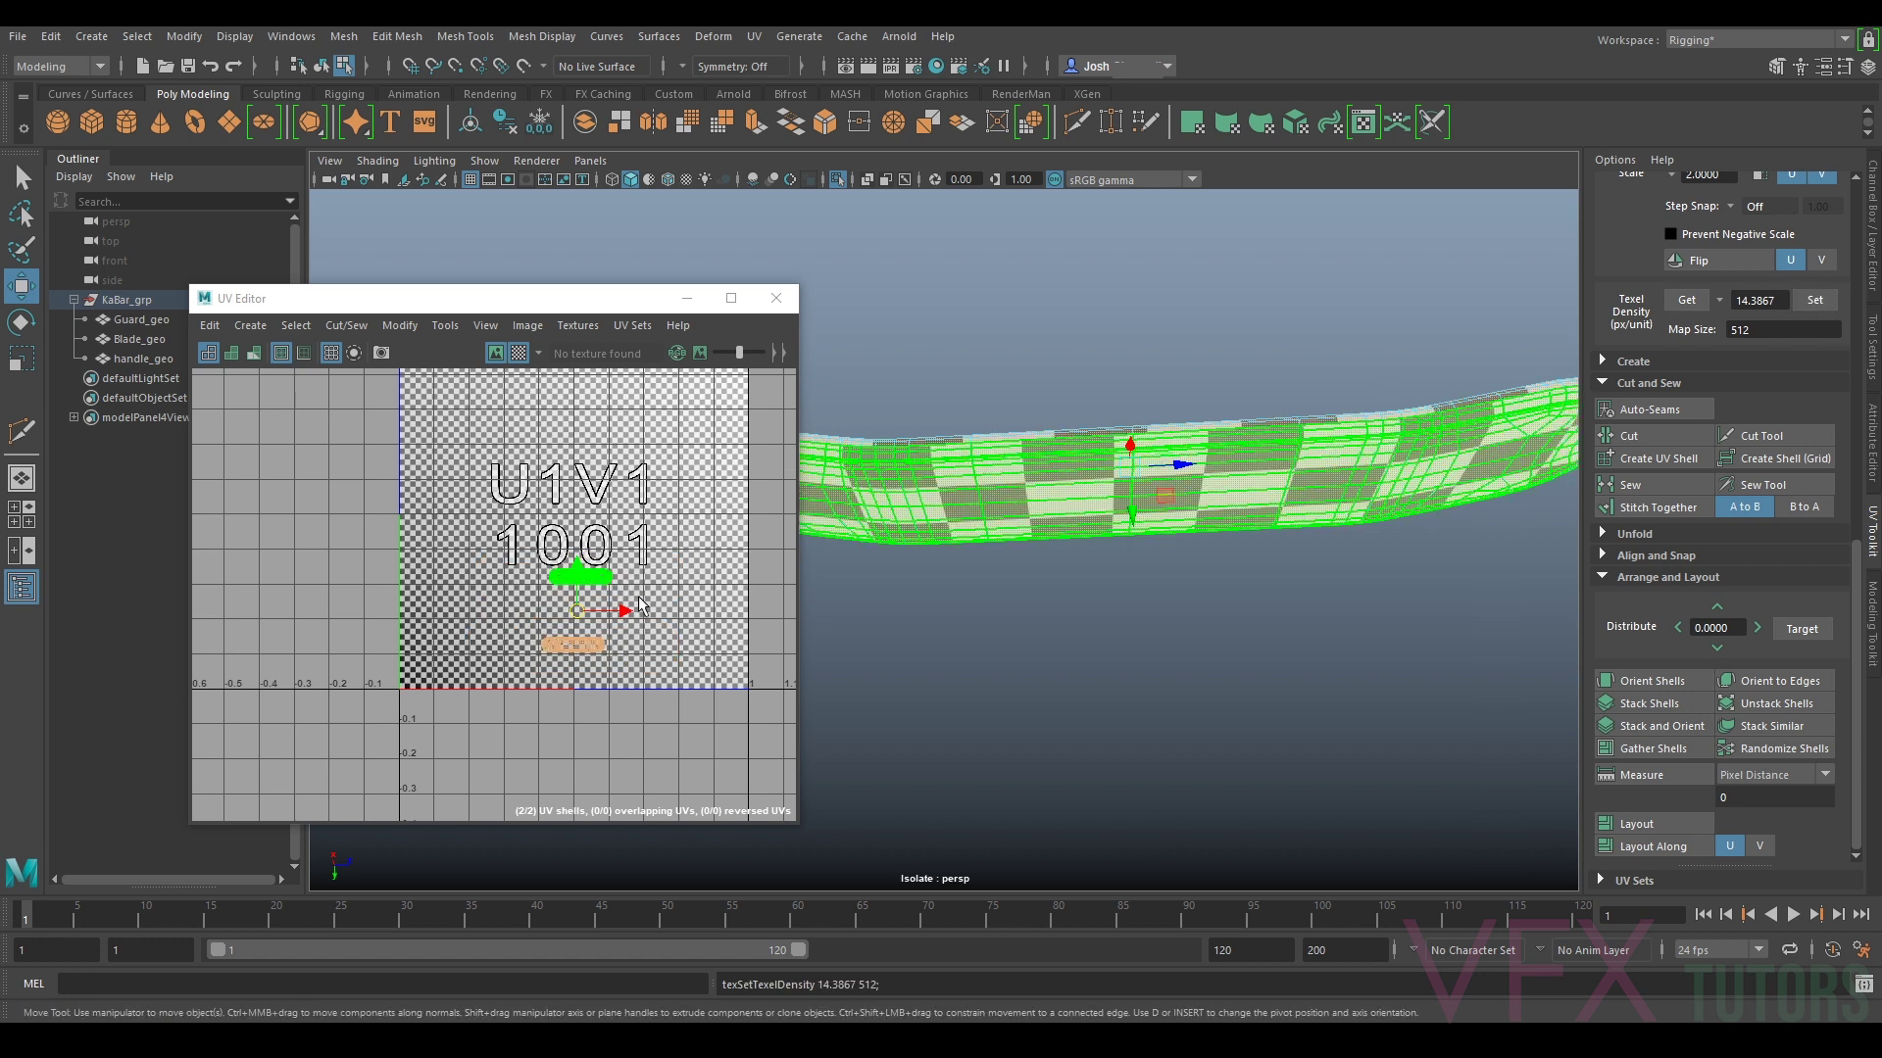
left_click_drag(605, 643, 576, 604)
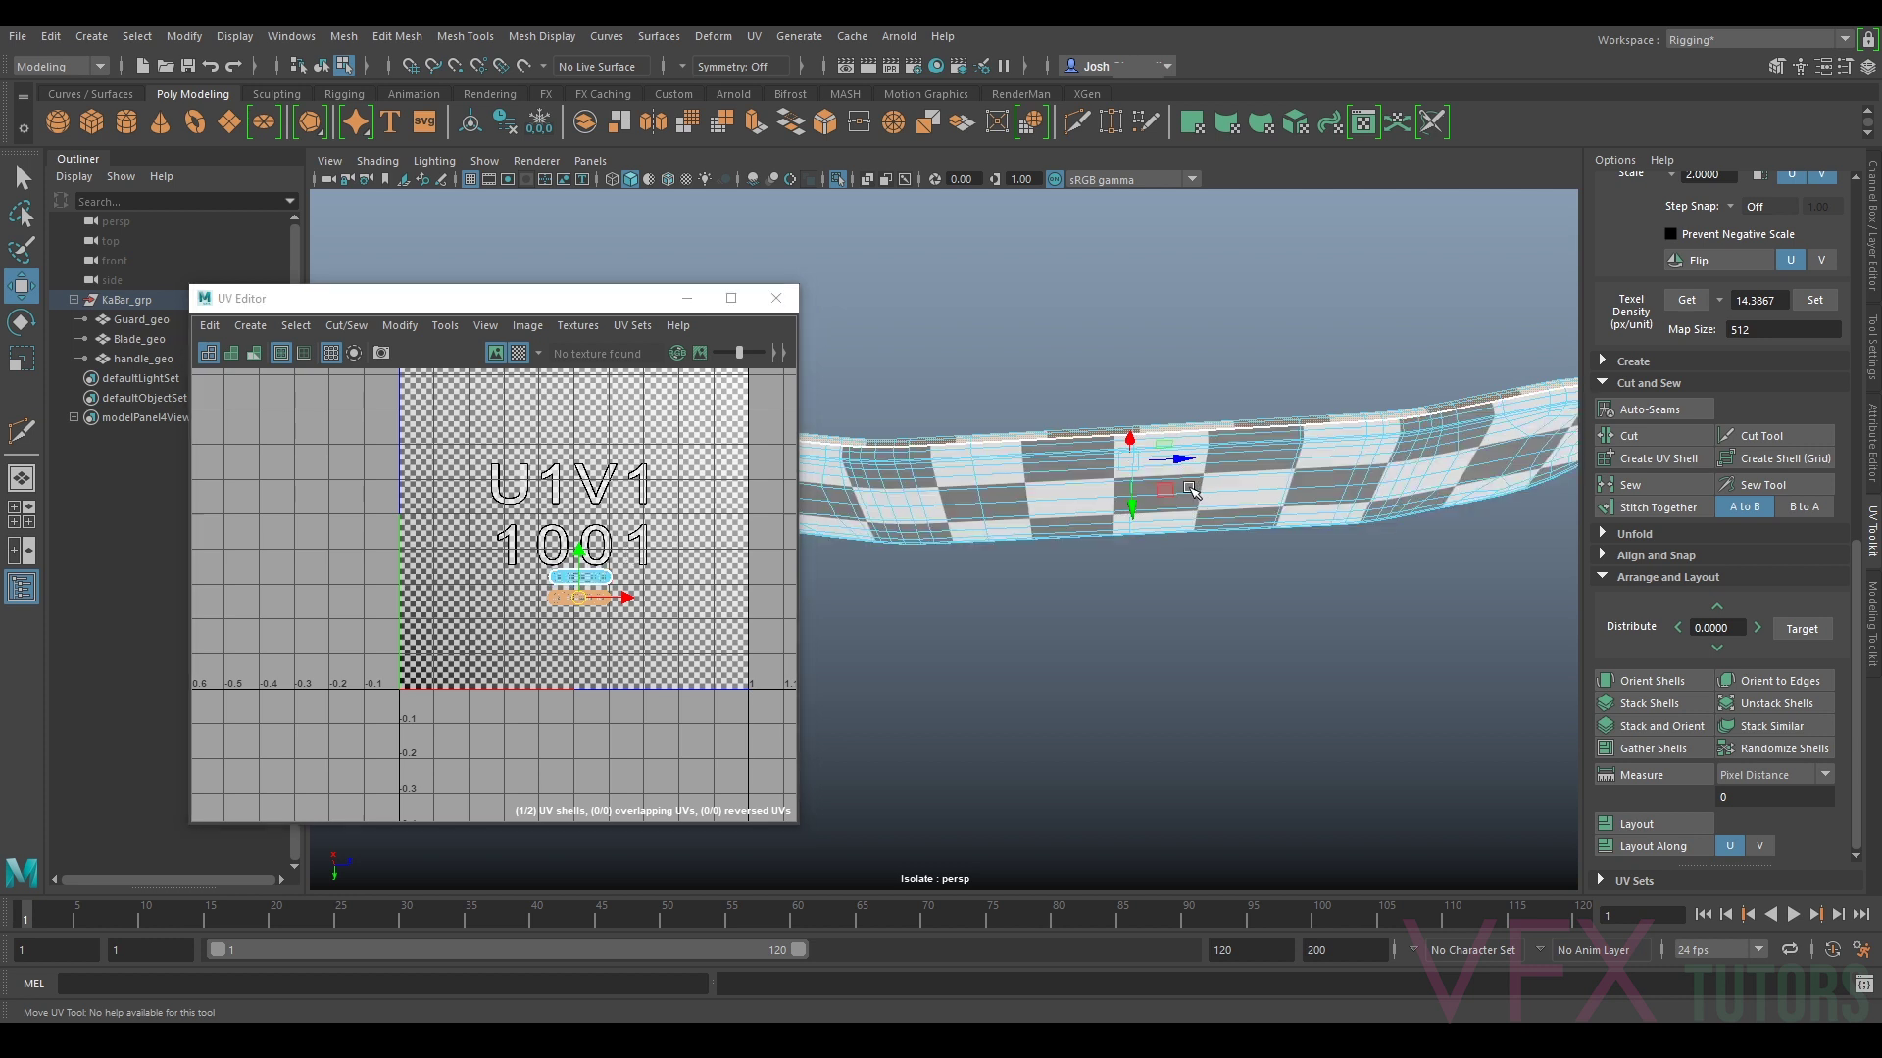
Step: Return to object mode, show the whole knife again, and isolate the blade
right_click_drag(1189, 478, 1259, 459)
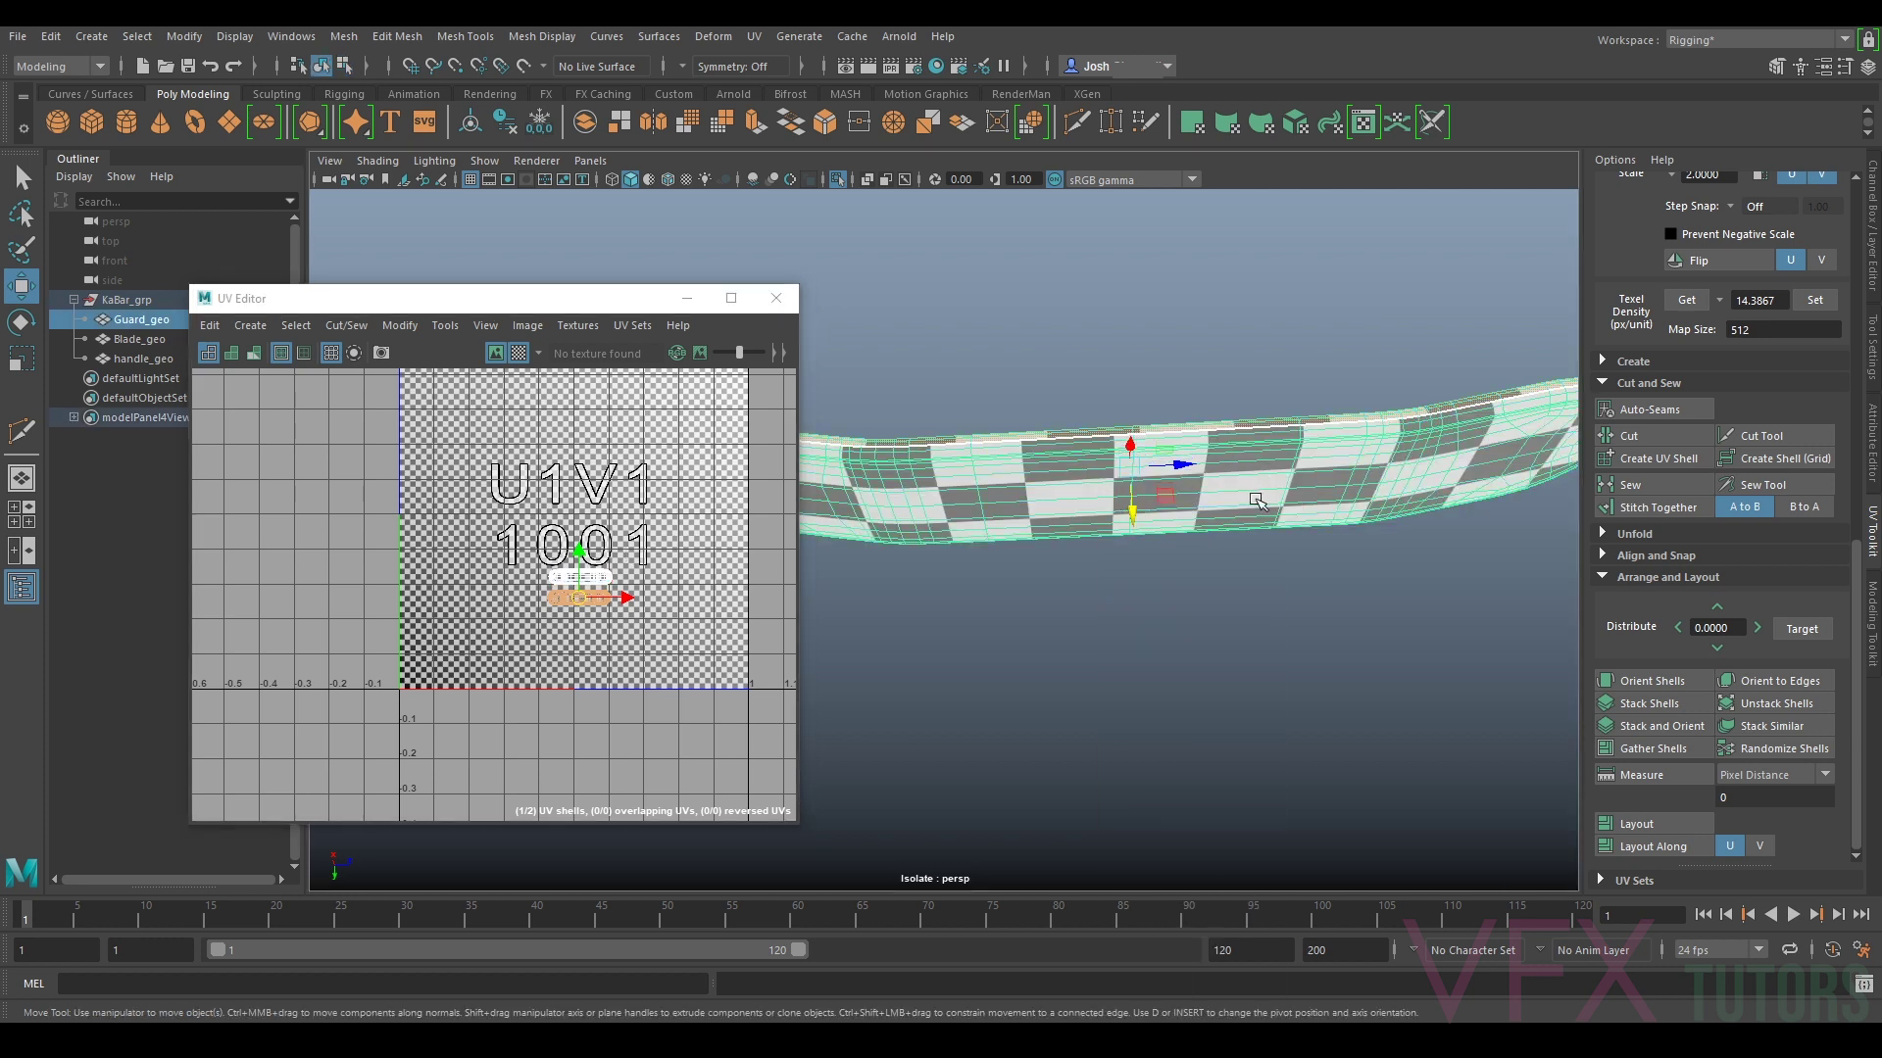
key("ctrl+1")
scroll(1238, 496, "down", 10)
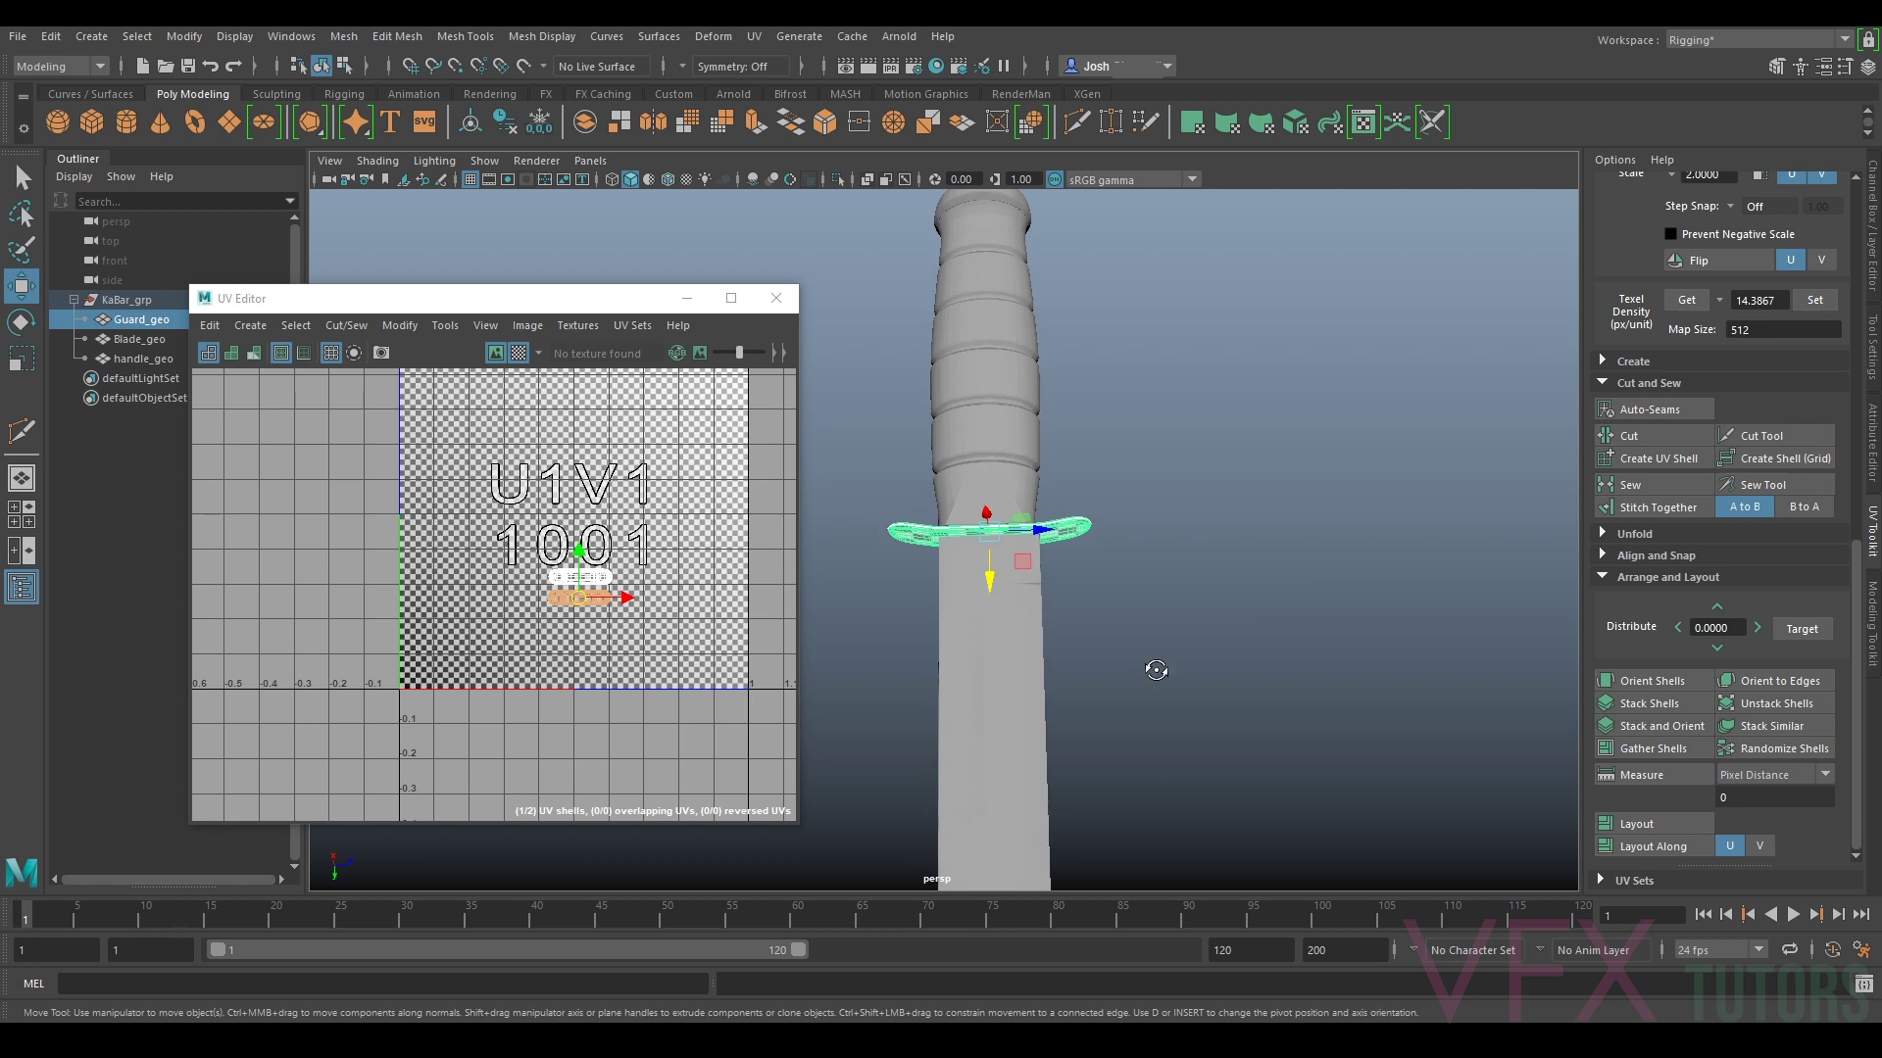
scroll(1274, 480, "down", 2)
left_click(1233, 478)
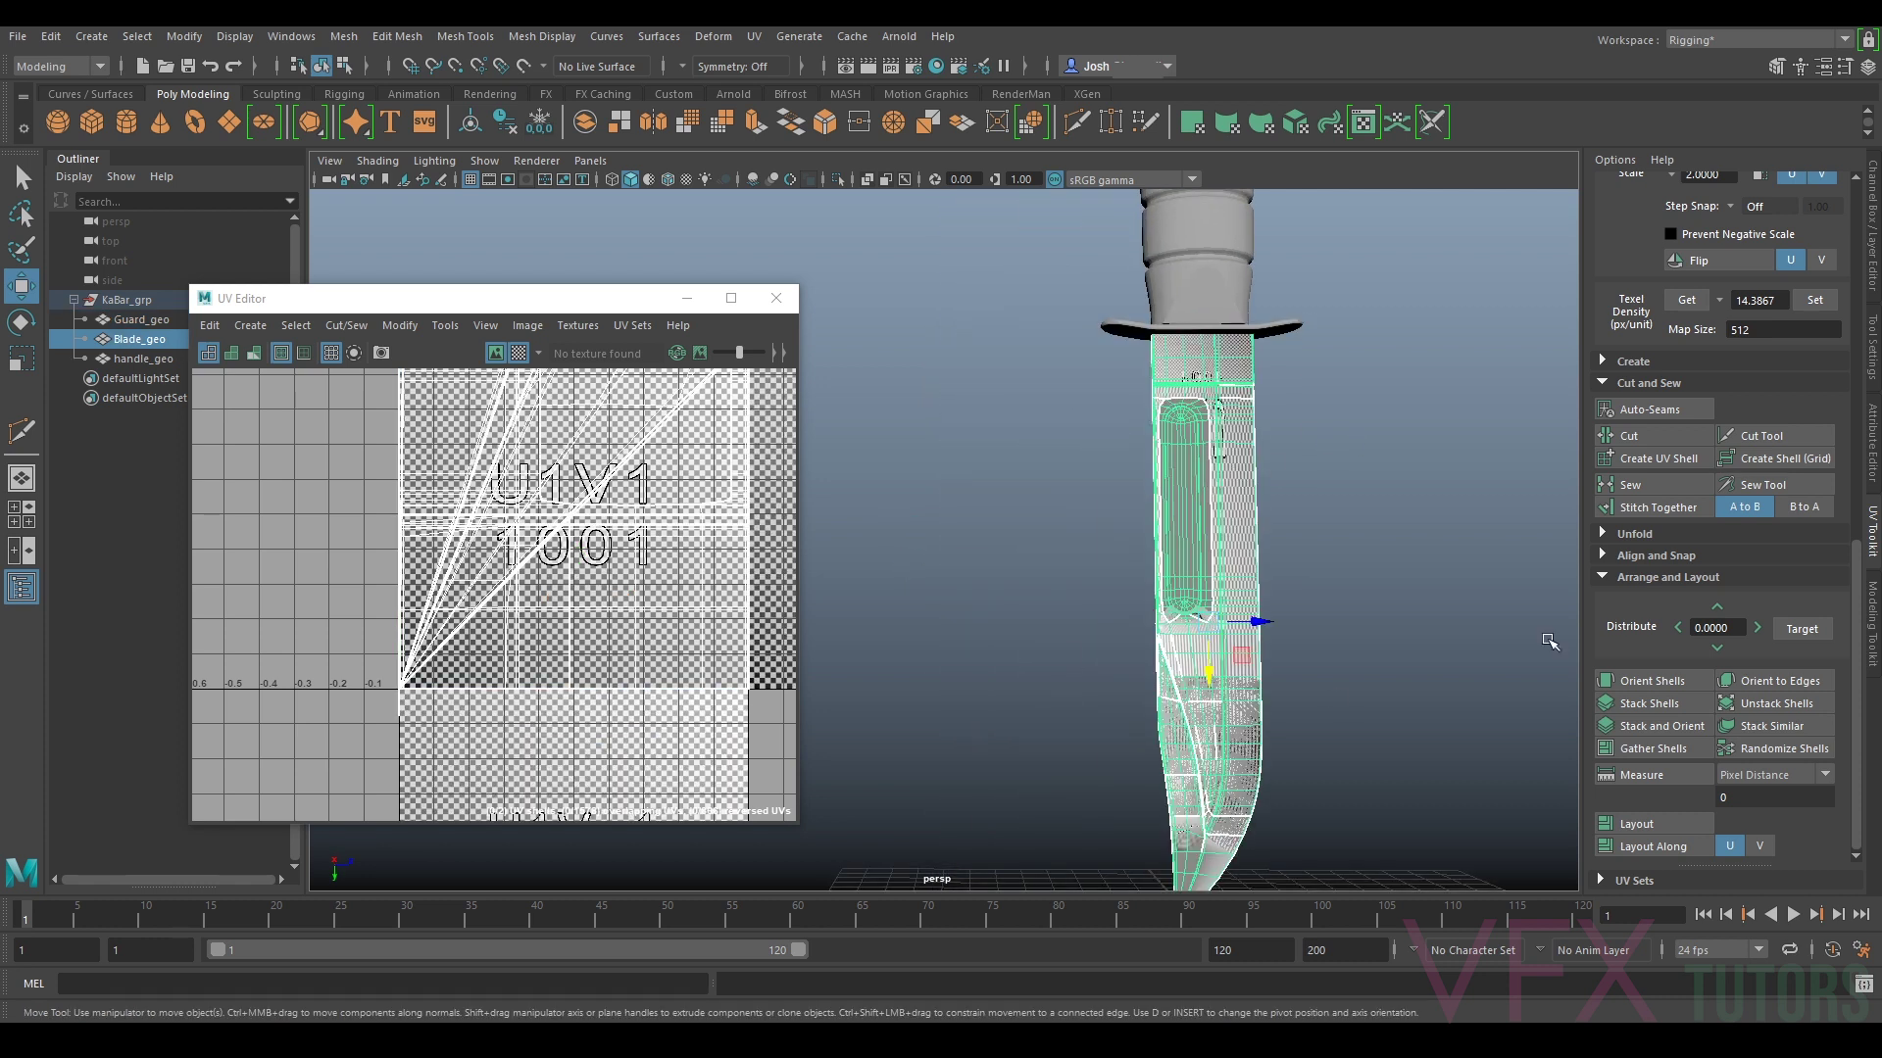
key("ctrl+1")
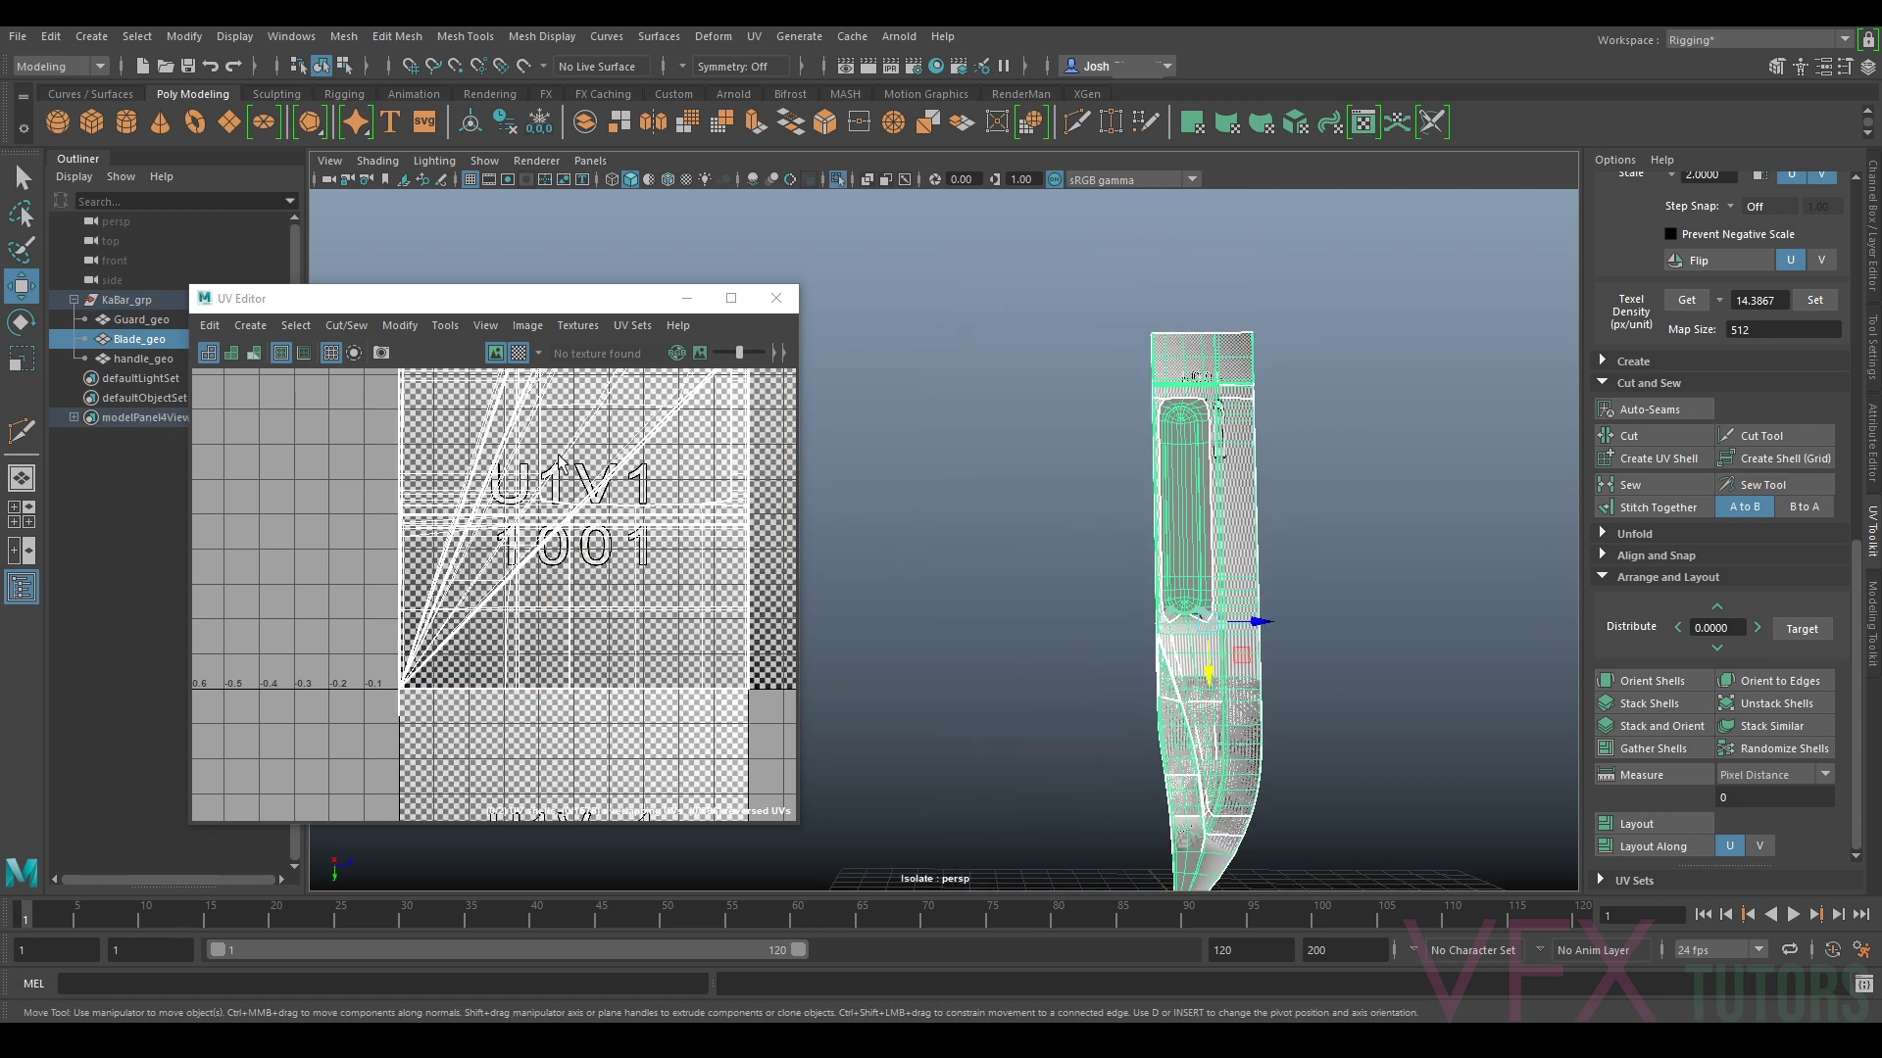
Step: Delete the blade's existing UVs and create a new camera-based projection for it
left_click(755, 36)
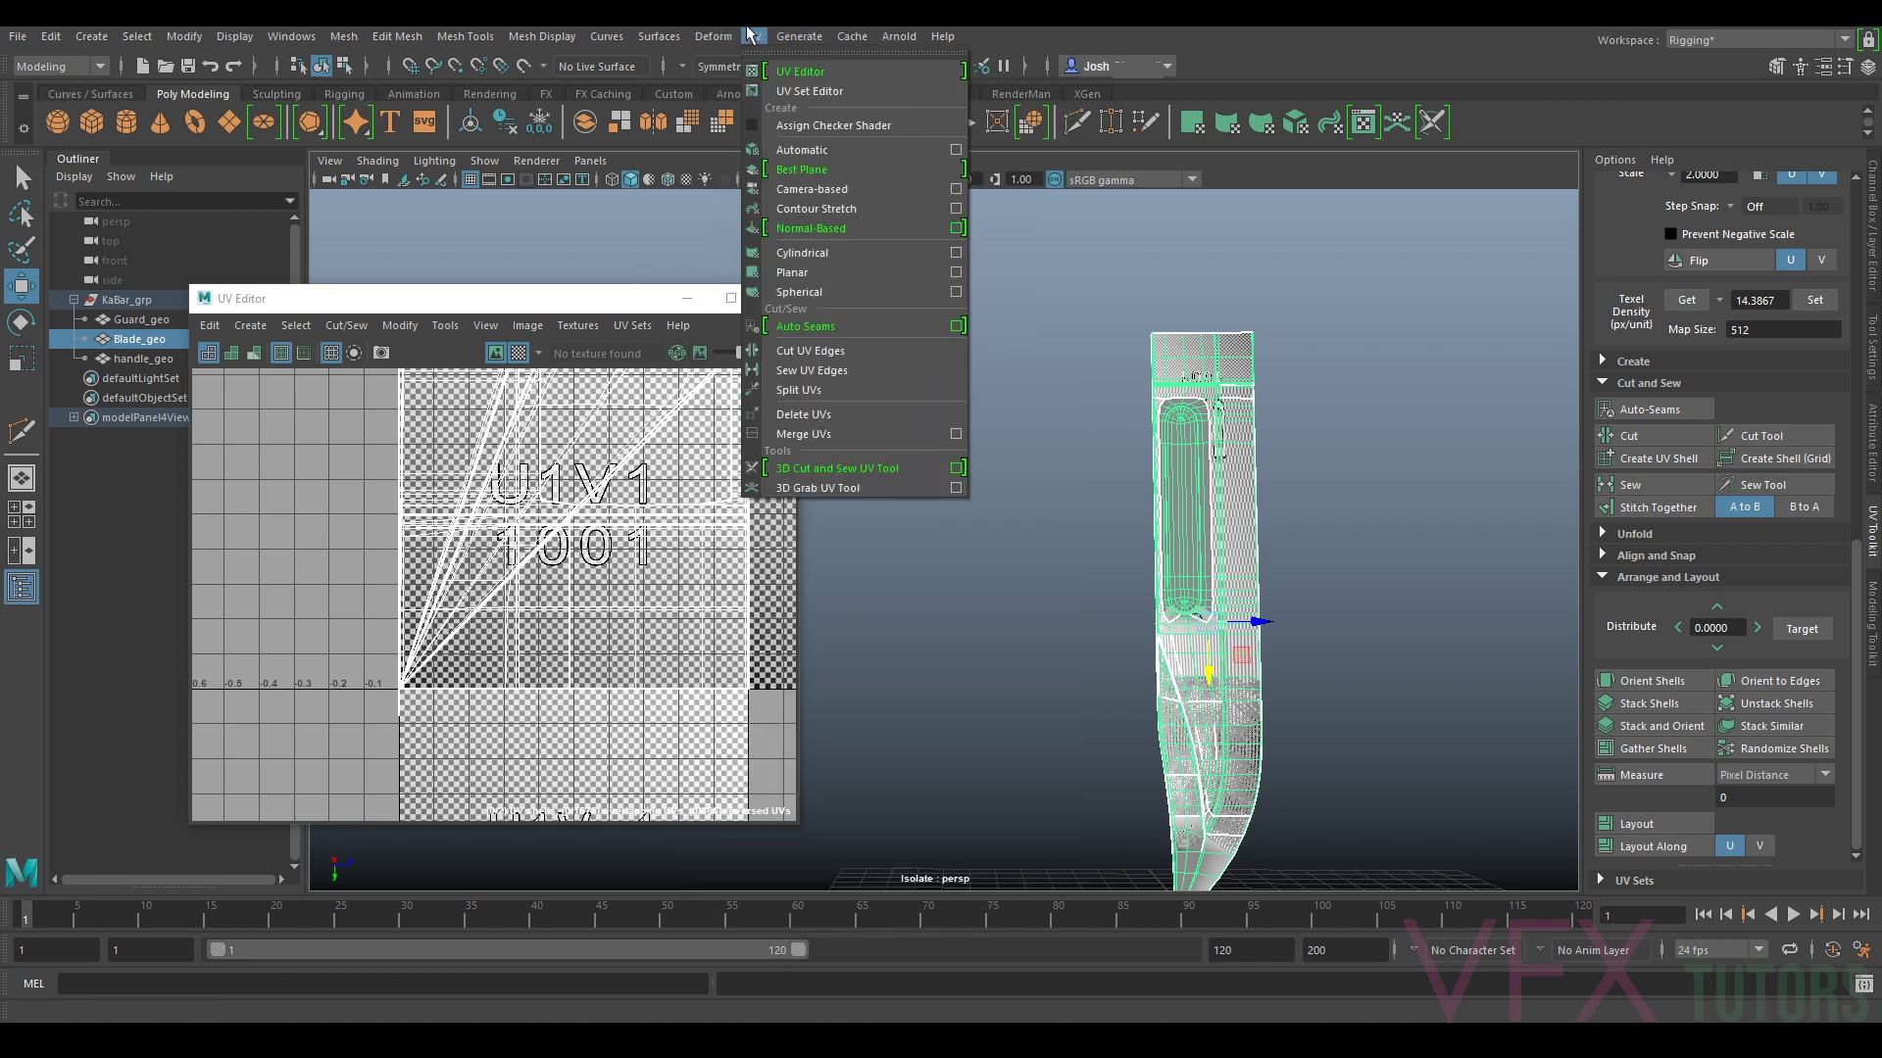
left_click(830, 413)
left_click(1245, 545)
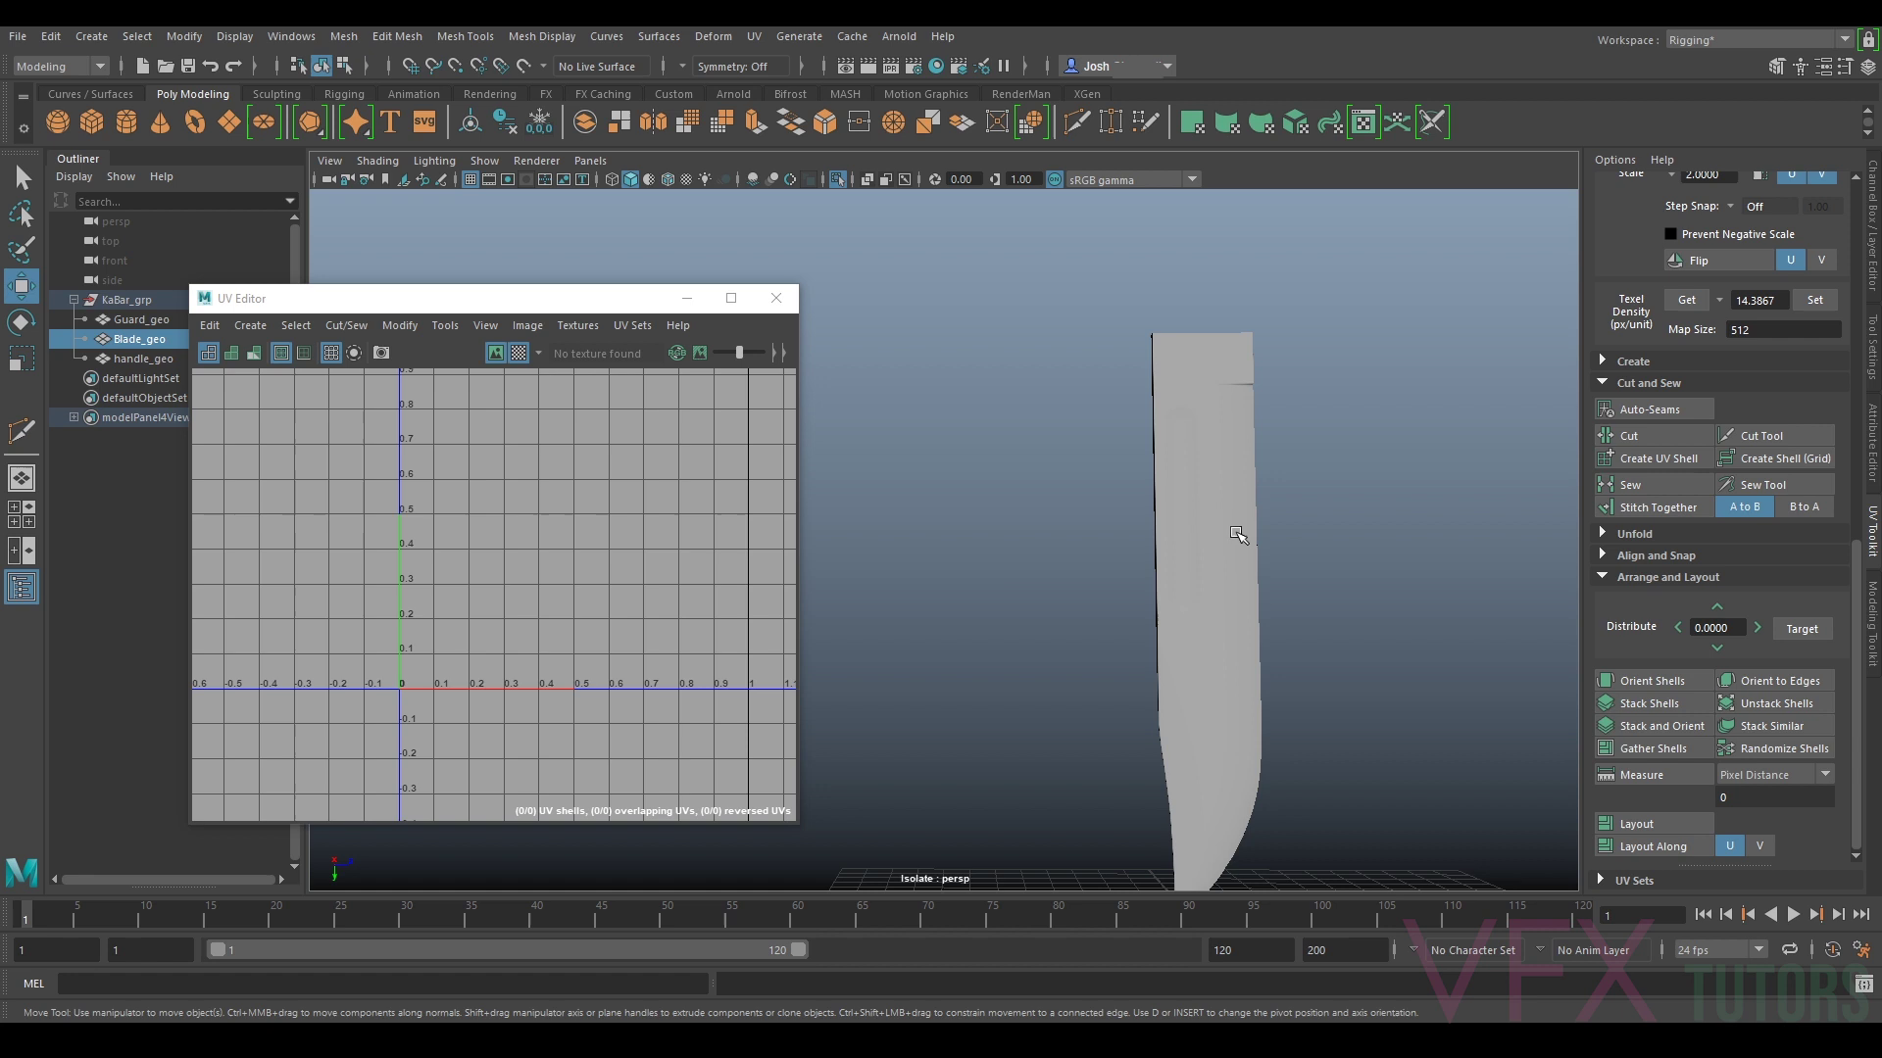
left_click(753, 40)
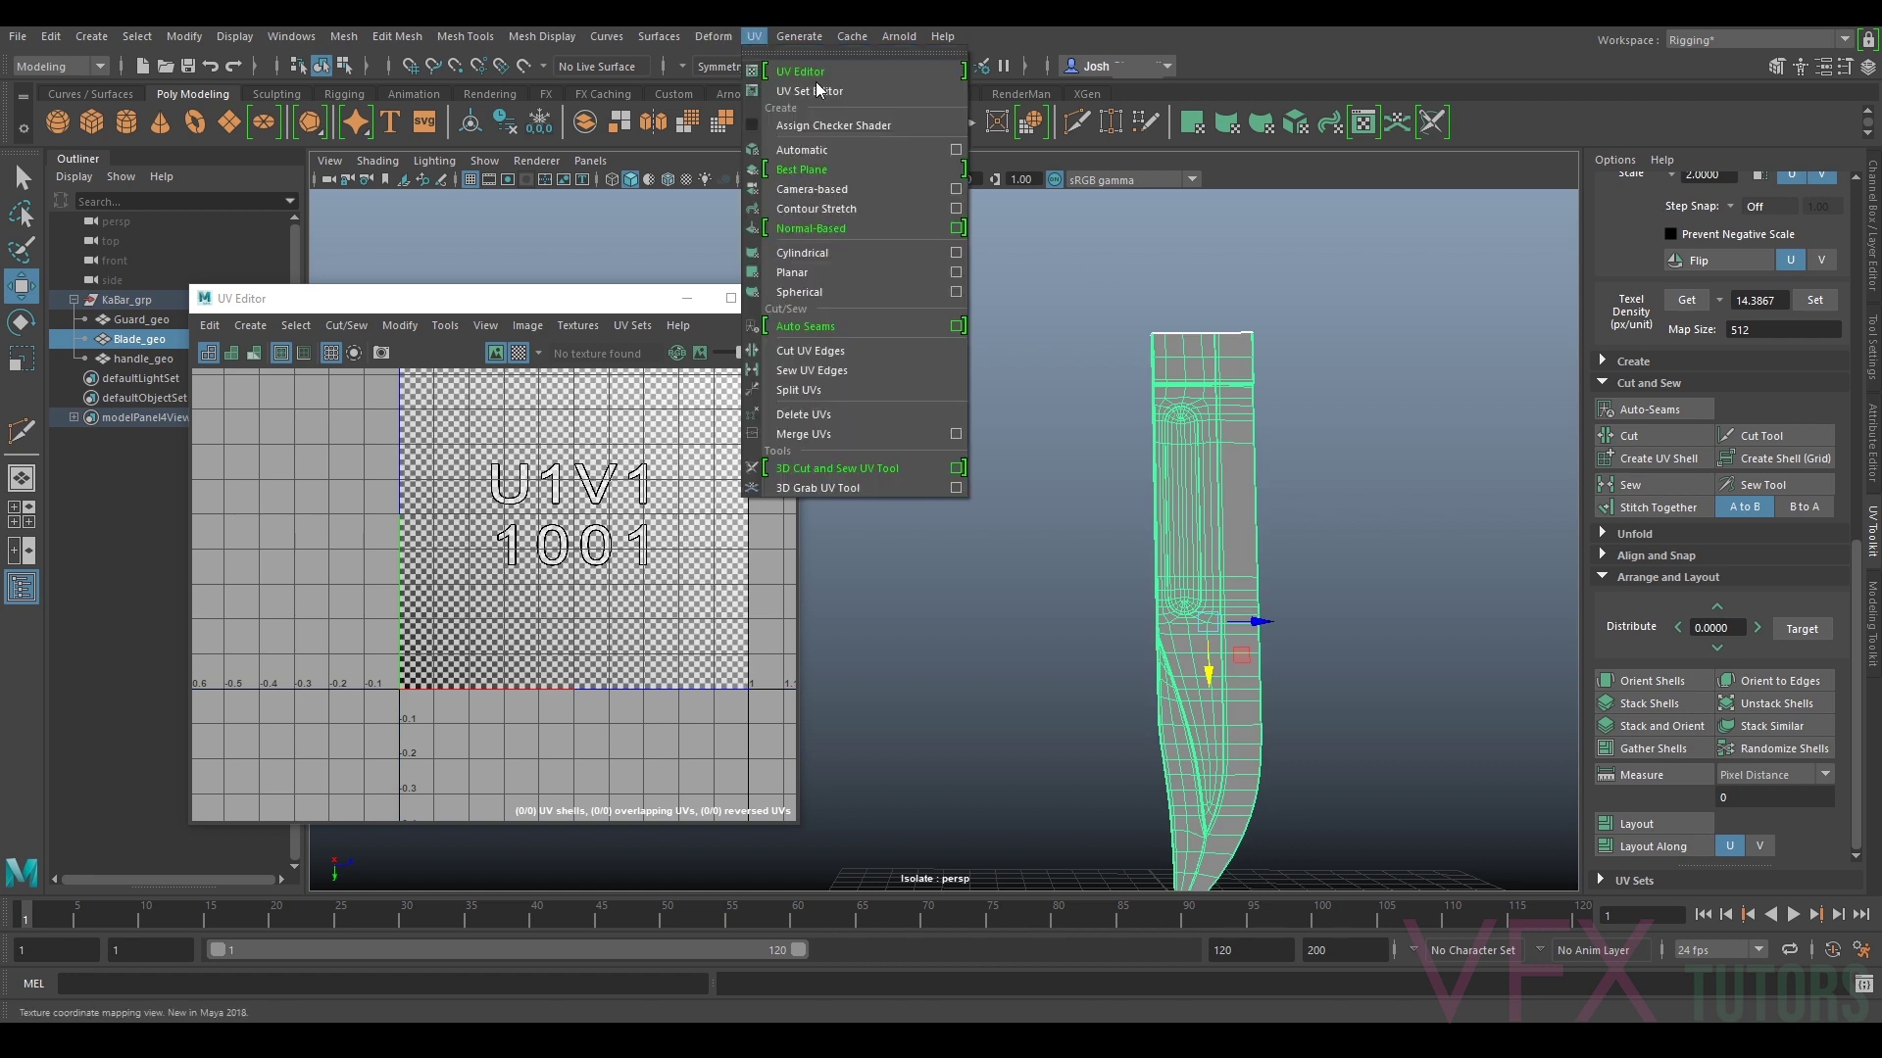
left_click(821, 193)
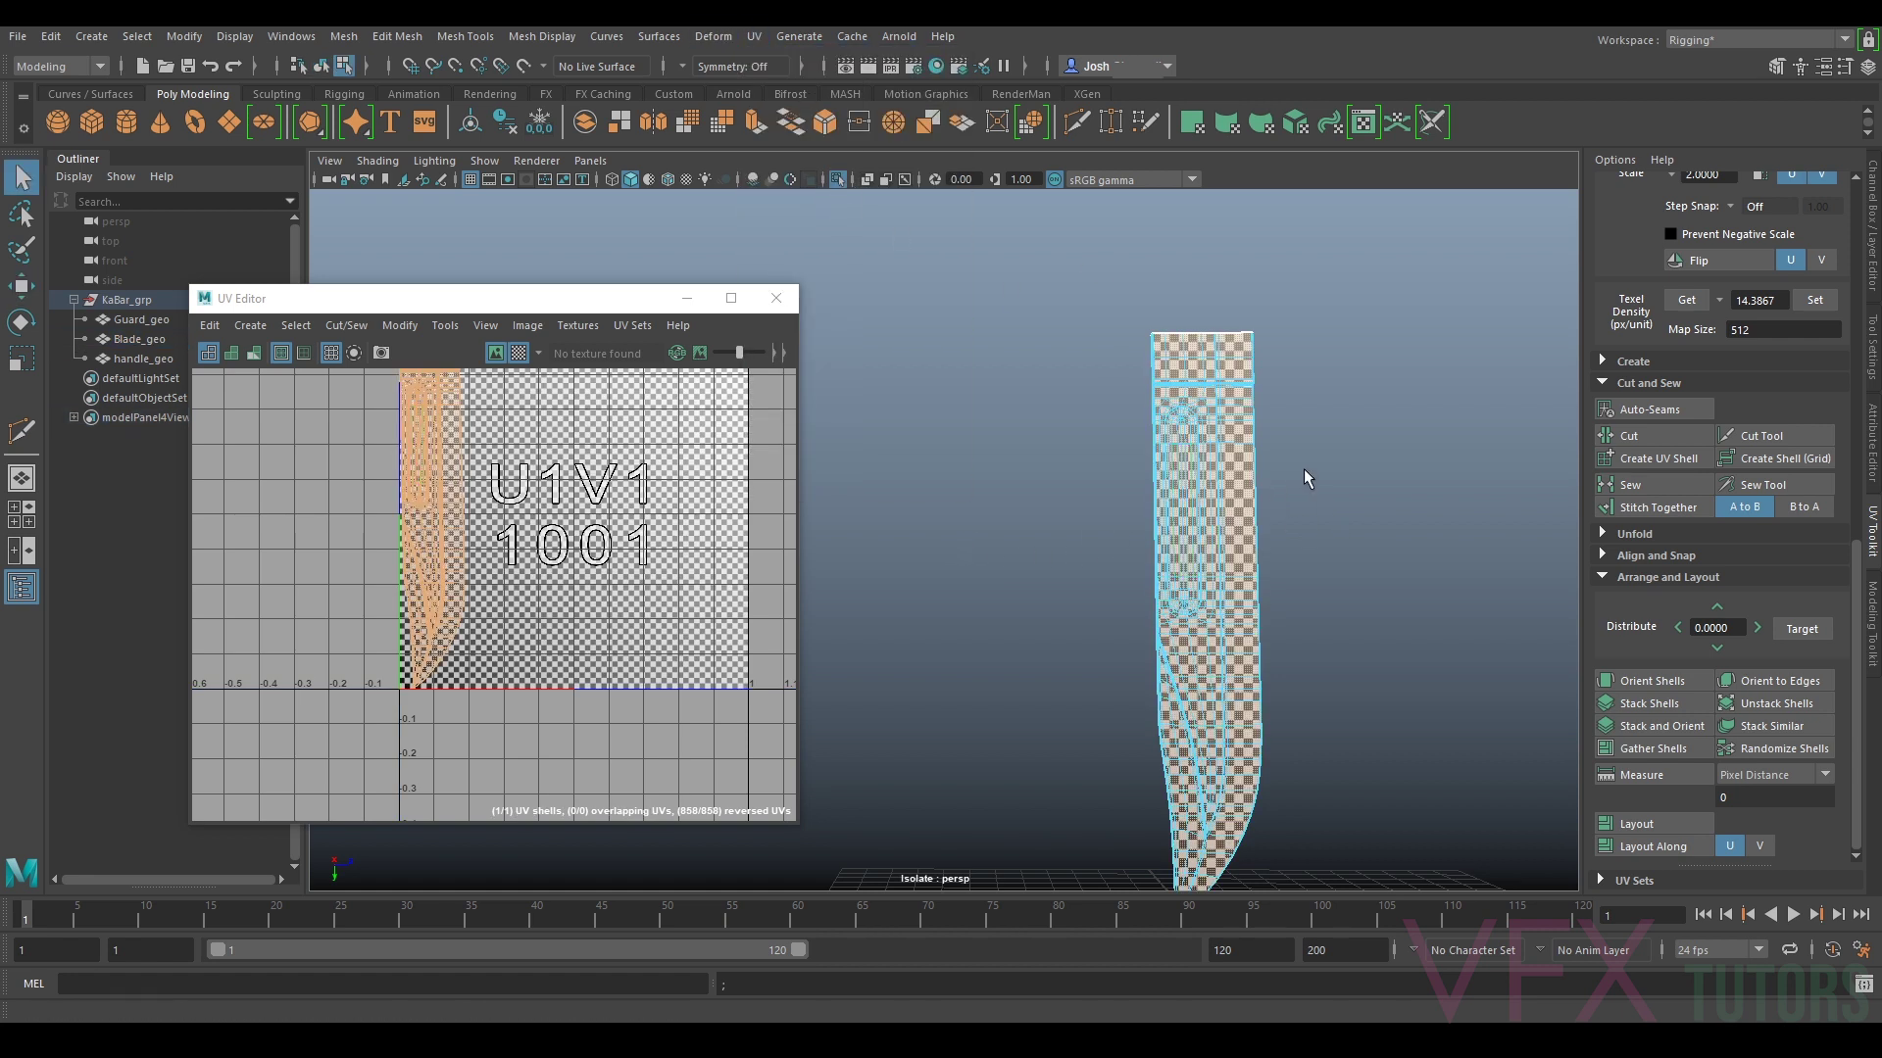
Step: Select the edge loop running down the middle of the blade's narrow side, starting at the handle end
left_click_drag(1303, 468, 1315, 418, "alt")
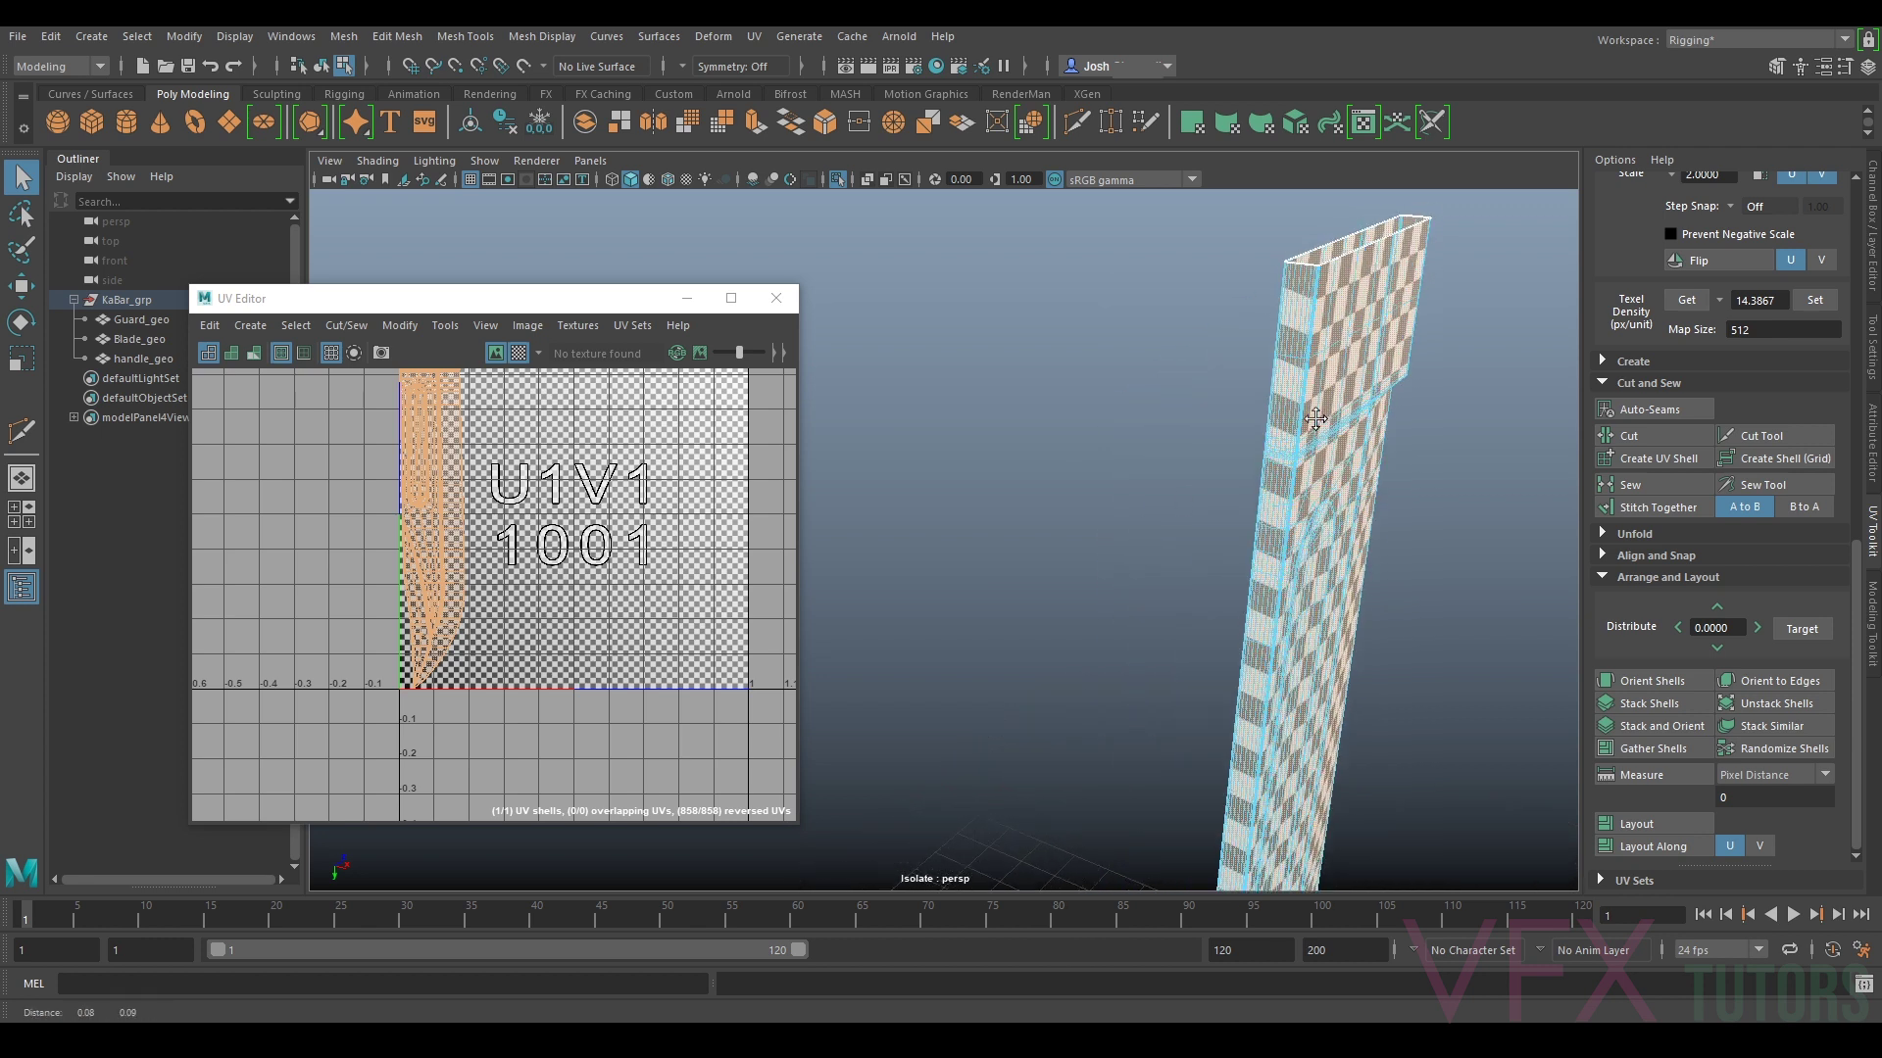
scroll(1269, 477, "up", 4)
right_click_drag(1408, 422, 1457, 355)
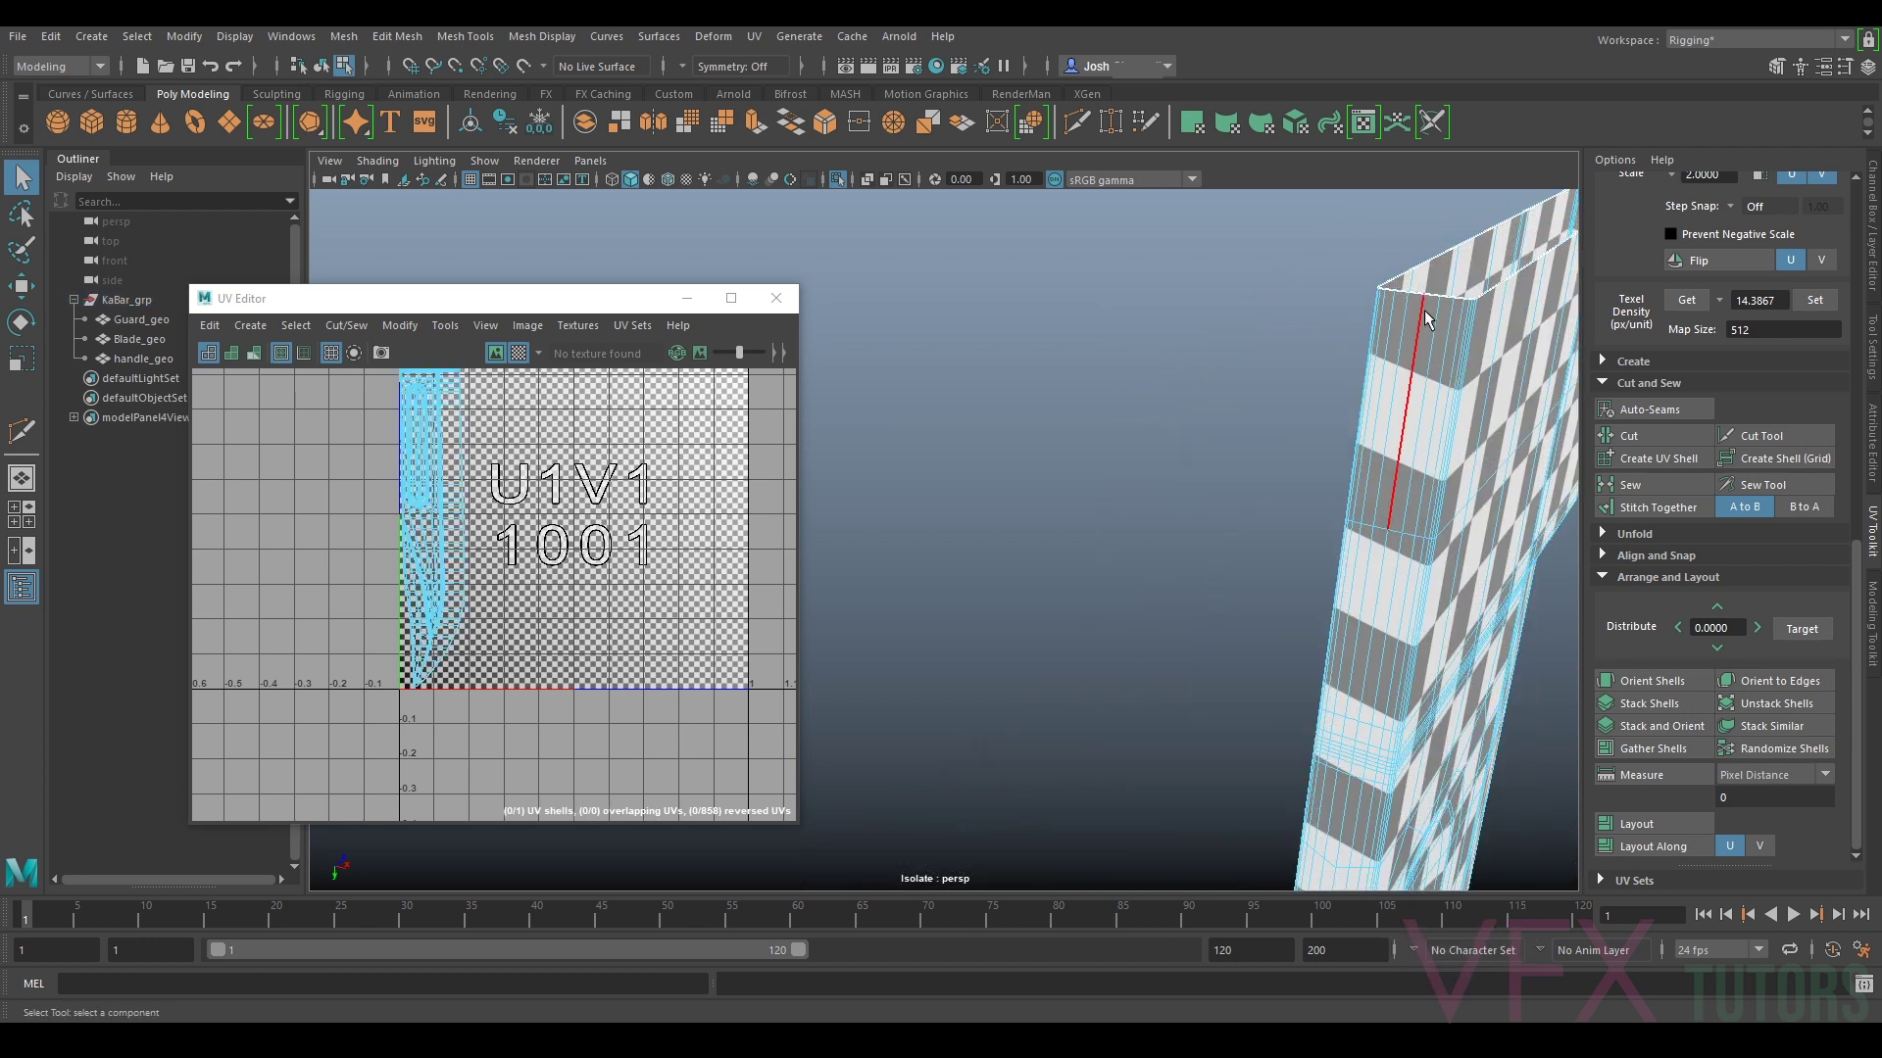
left_click(1423, 310)
left_click_drag(1423, 310, 1174, 427, "alt")
scroll(1155, 509, "up", 4)
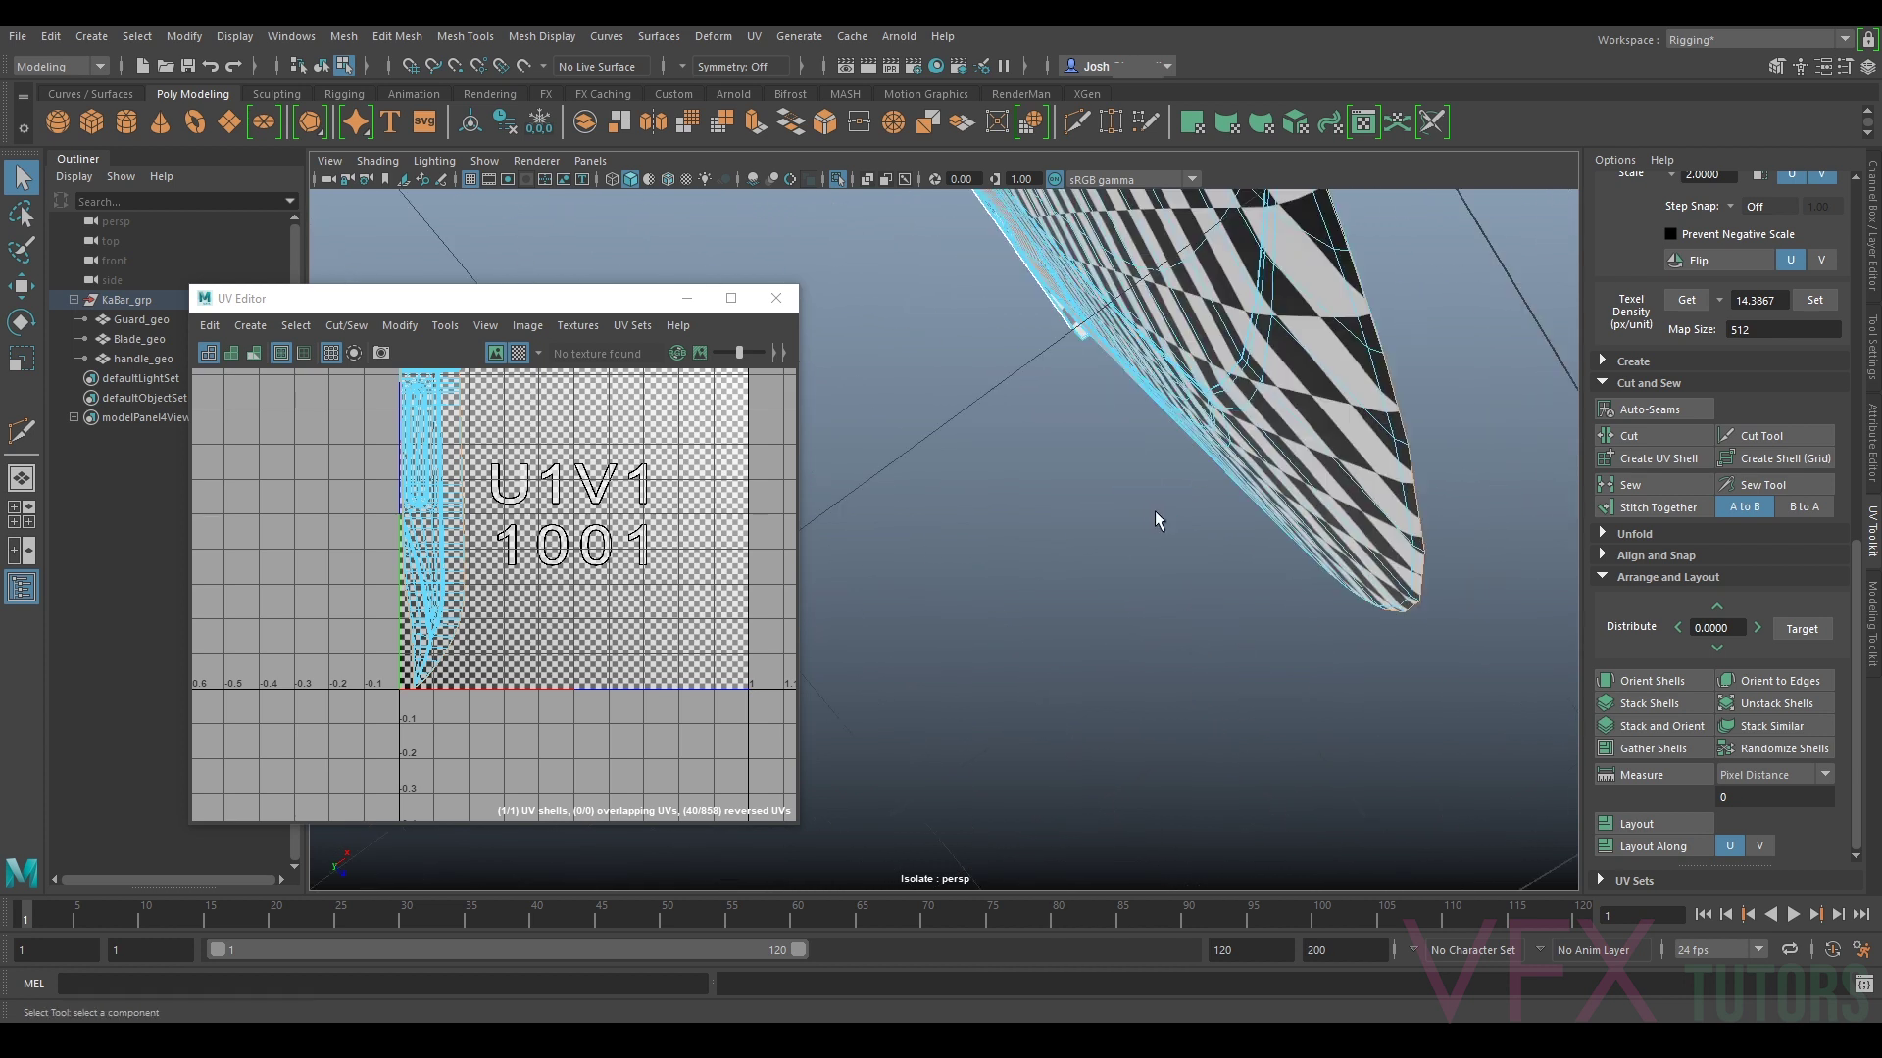
left_click(472, 180)
scroll(1004, 351, "down", 5)
left_click_drag(1003, 351, 1037, 418, "alt")
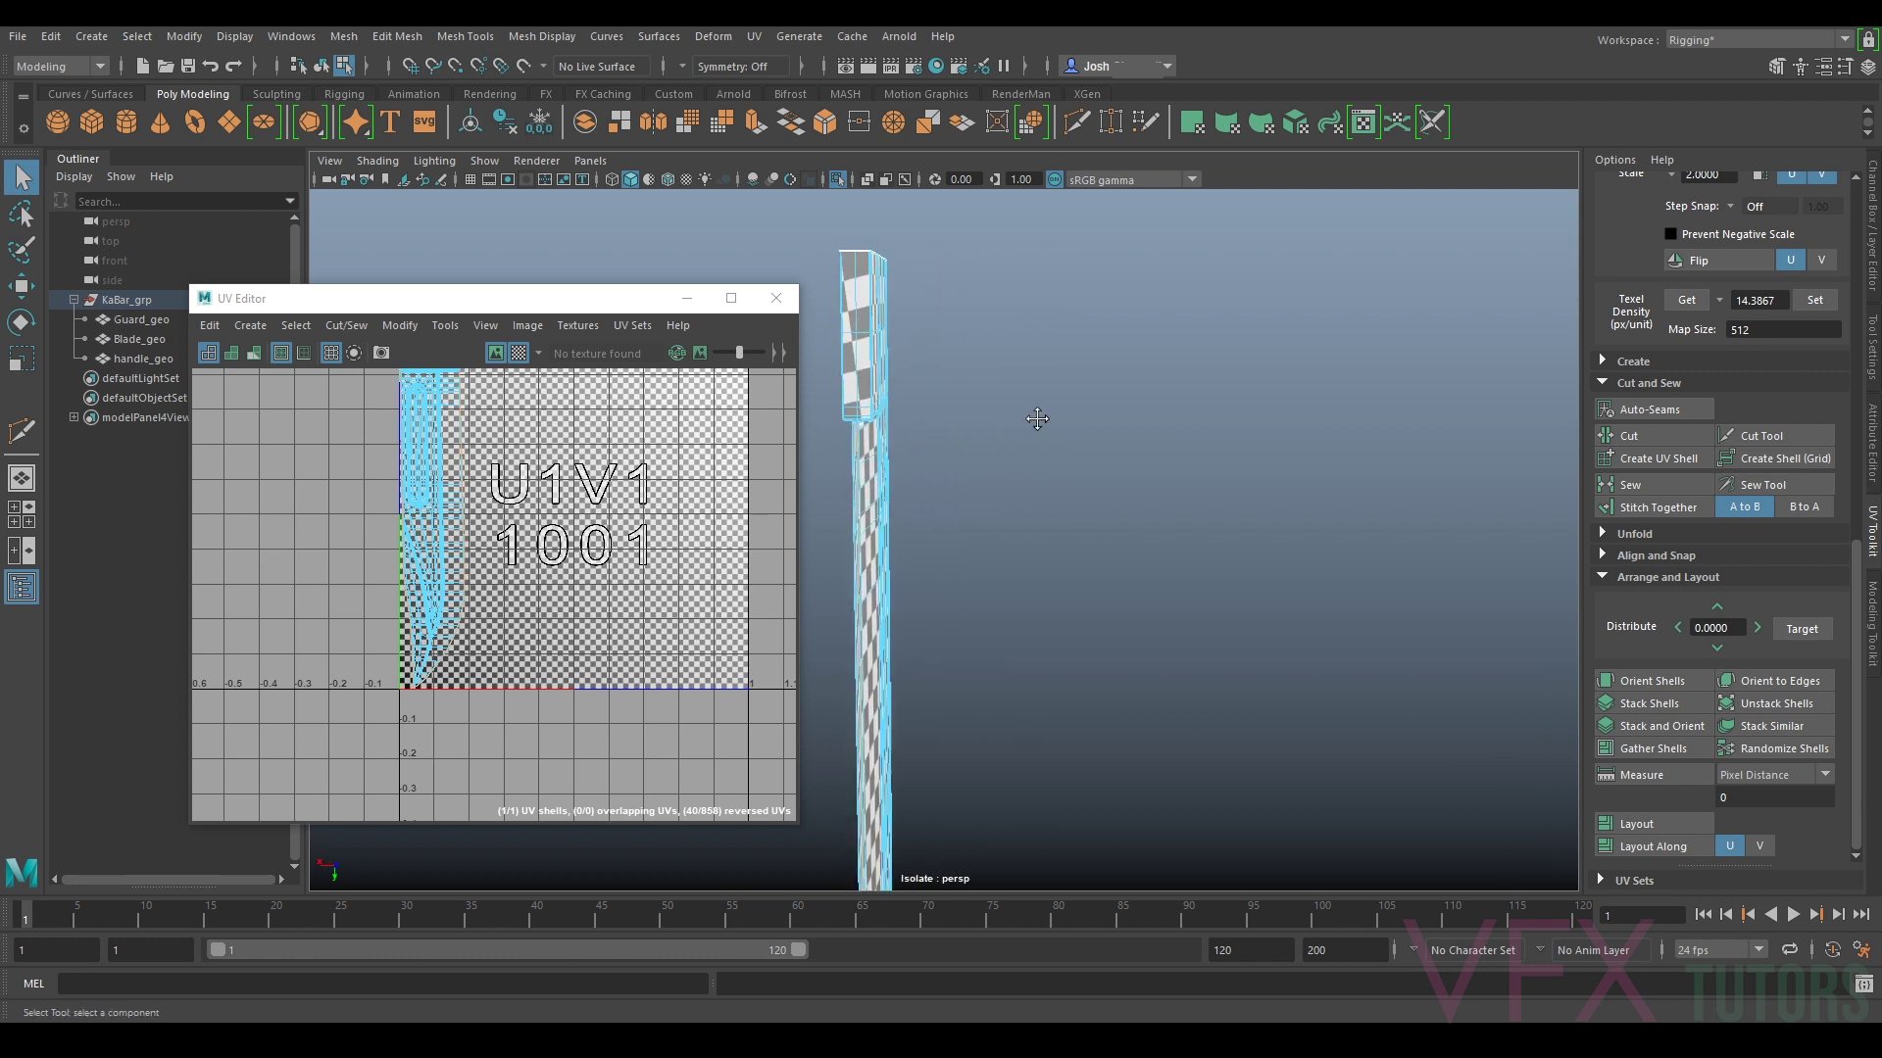
Step: Add the centre edges of the narrow face above the blade's notch to the selection and cut the UVs there
middle_click_drag(1037, 419, 1258, 473, "alt")
scroll(1258, 473, "up", 5)
left_click_drag(1258, 473, 1296, 480, "alt")
scroll(1421, 502, "up", 3)
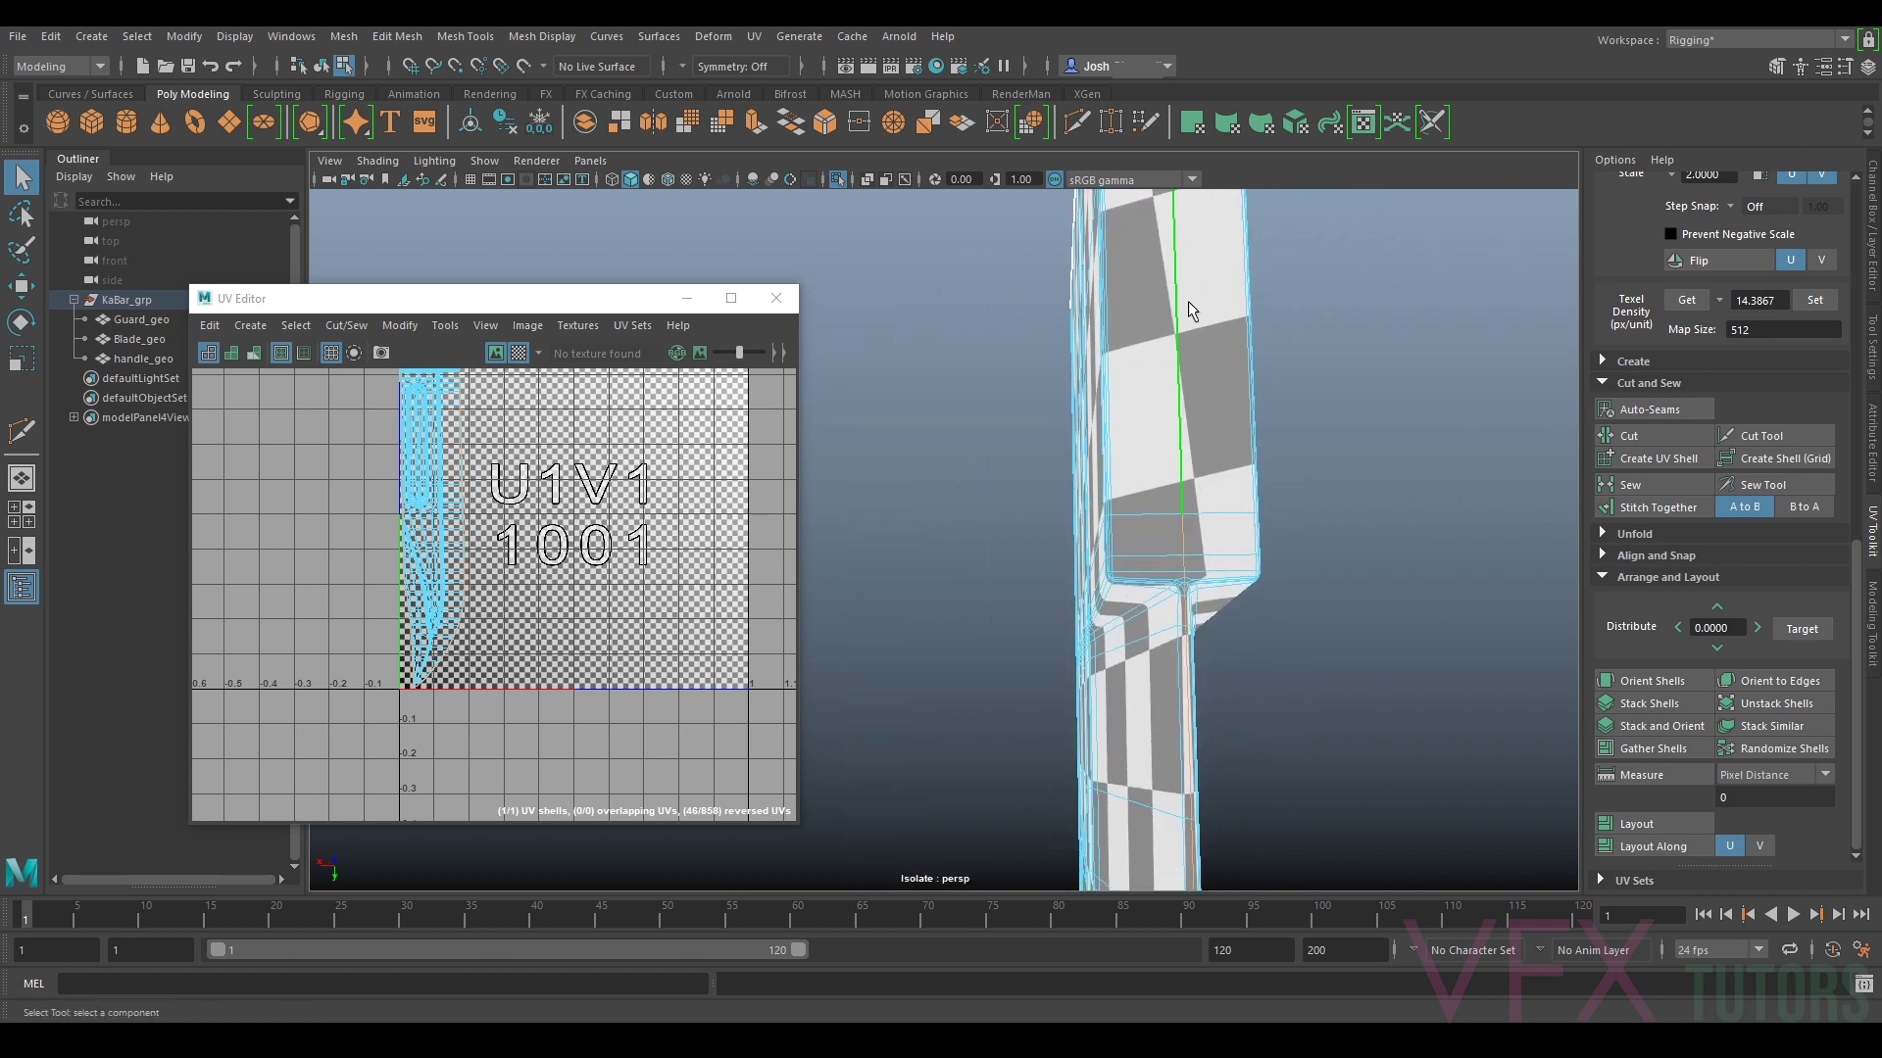
middle_click_drag(1188, 309, 1294, 440, "alt")
scroll(1192, 256, "down", 5)
left_click_drag(1193, 364, 1223, 410, "alt")
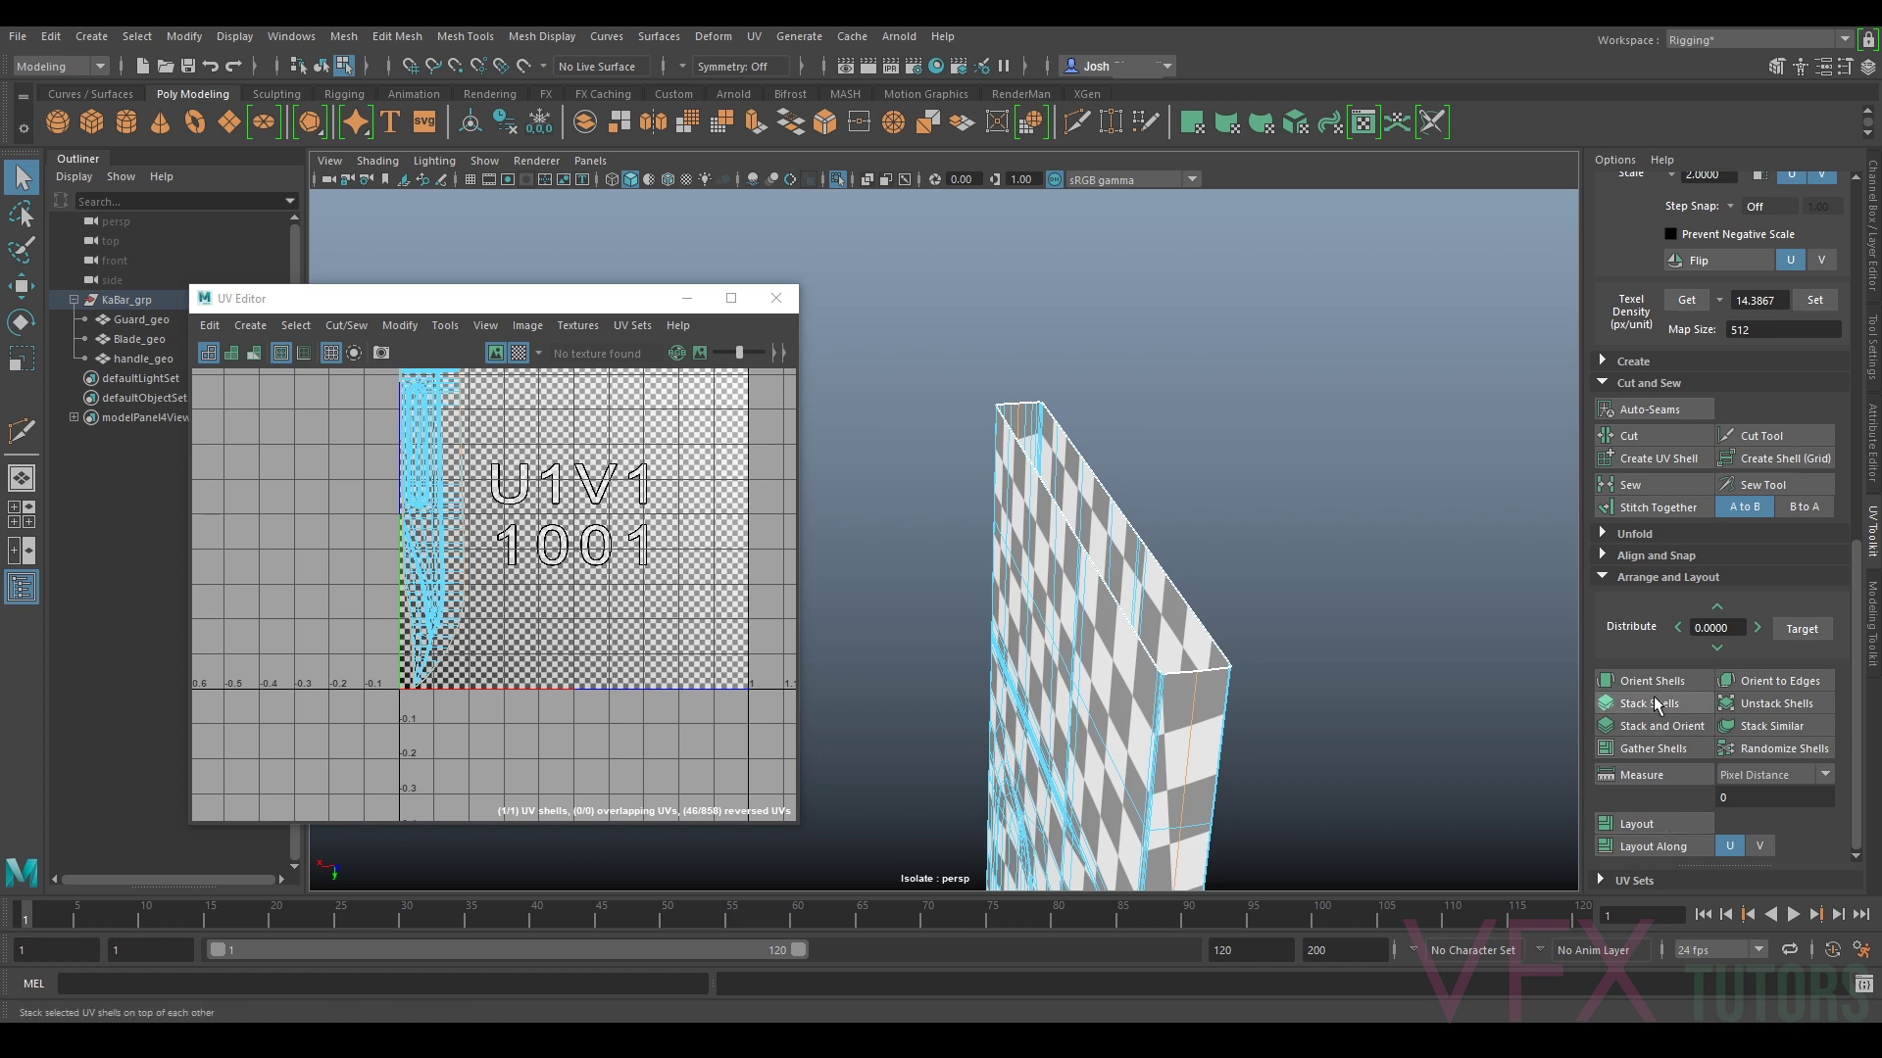
key("w")
left_click_drag(1380, 559, 963, 467, "alt")
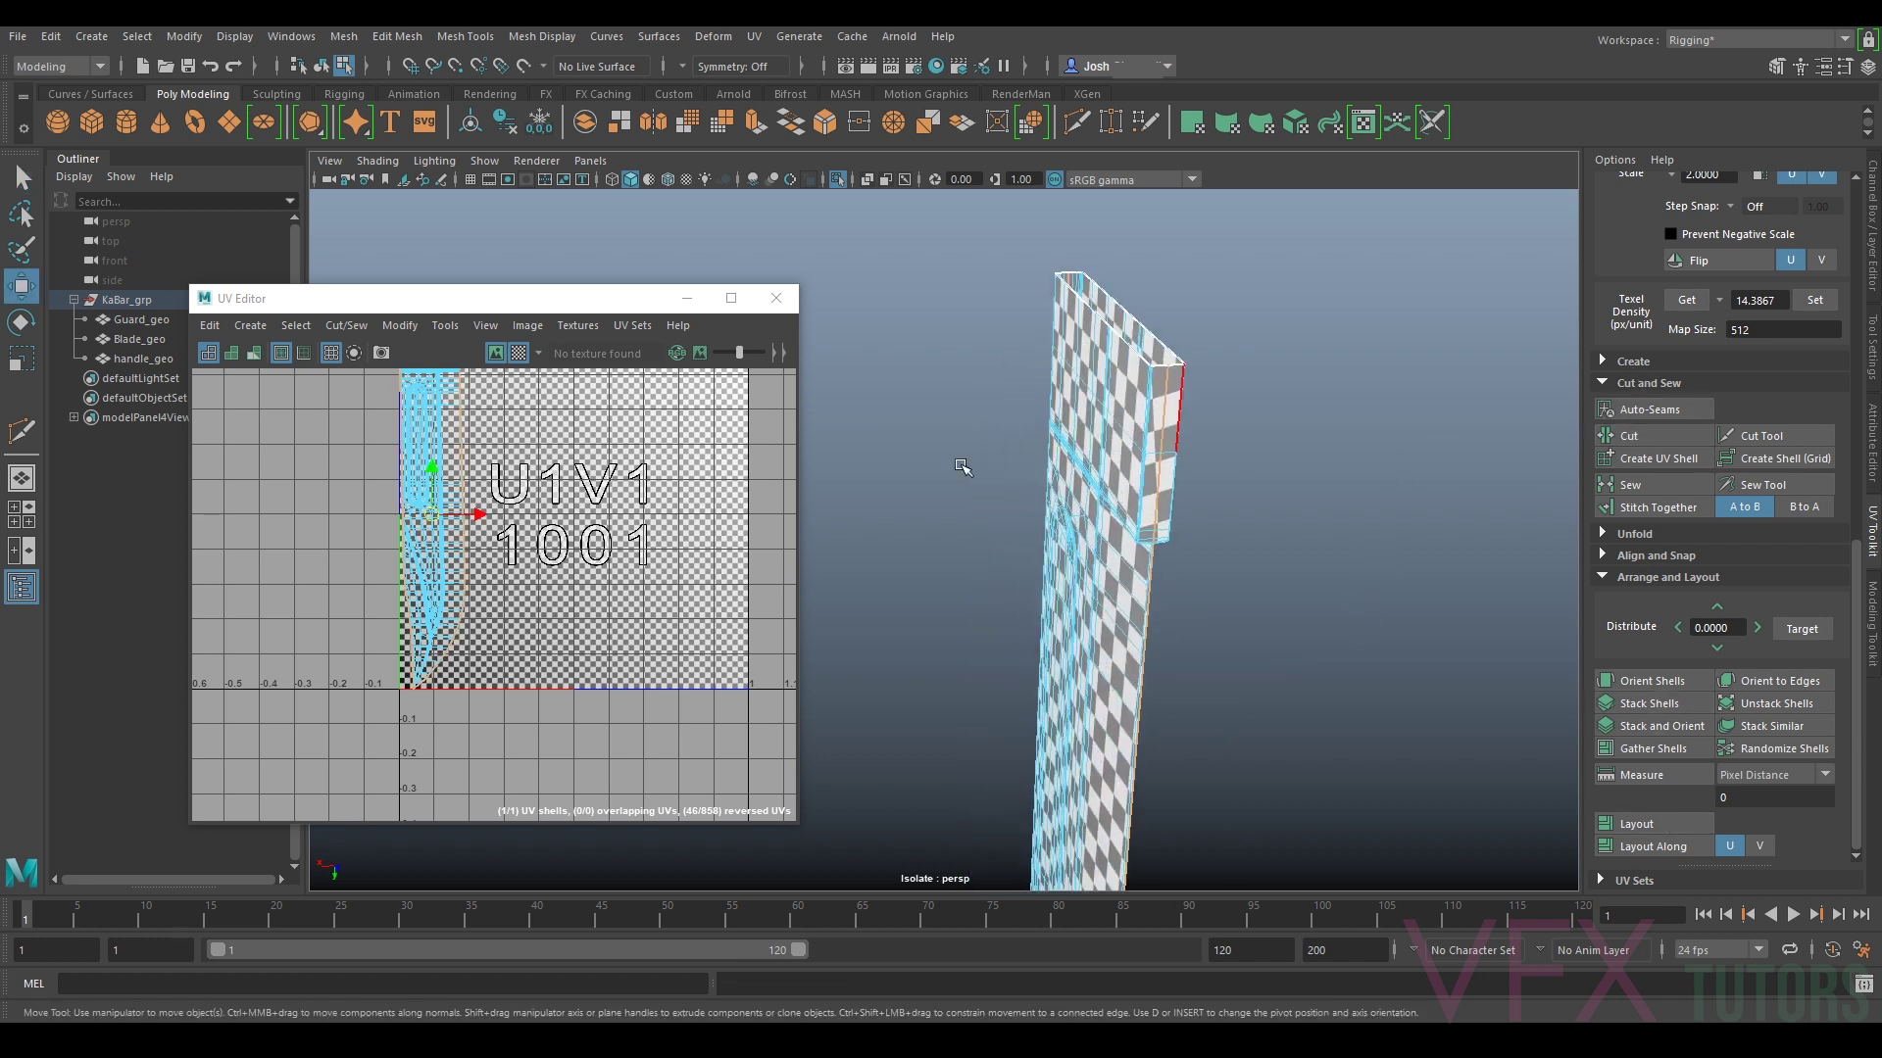
Step: Unfold one of the blade's shells, rotate it nearly horizontal and move it clear of the other shell
right_click_drag(443, 463, 372, 435)
left_click(441, 451)
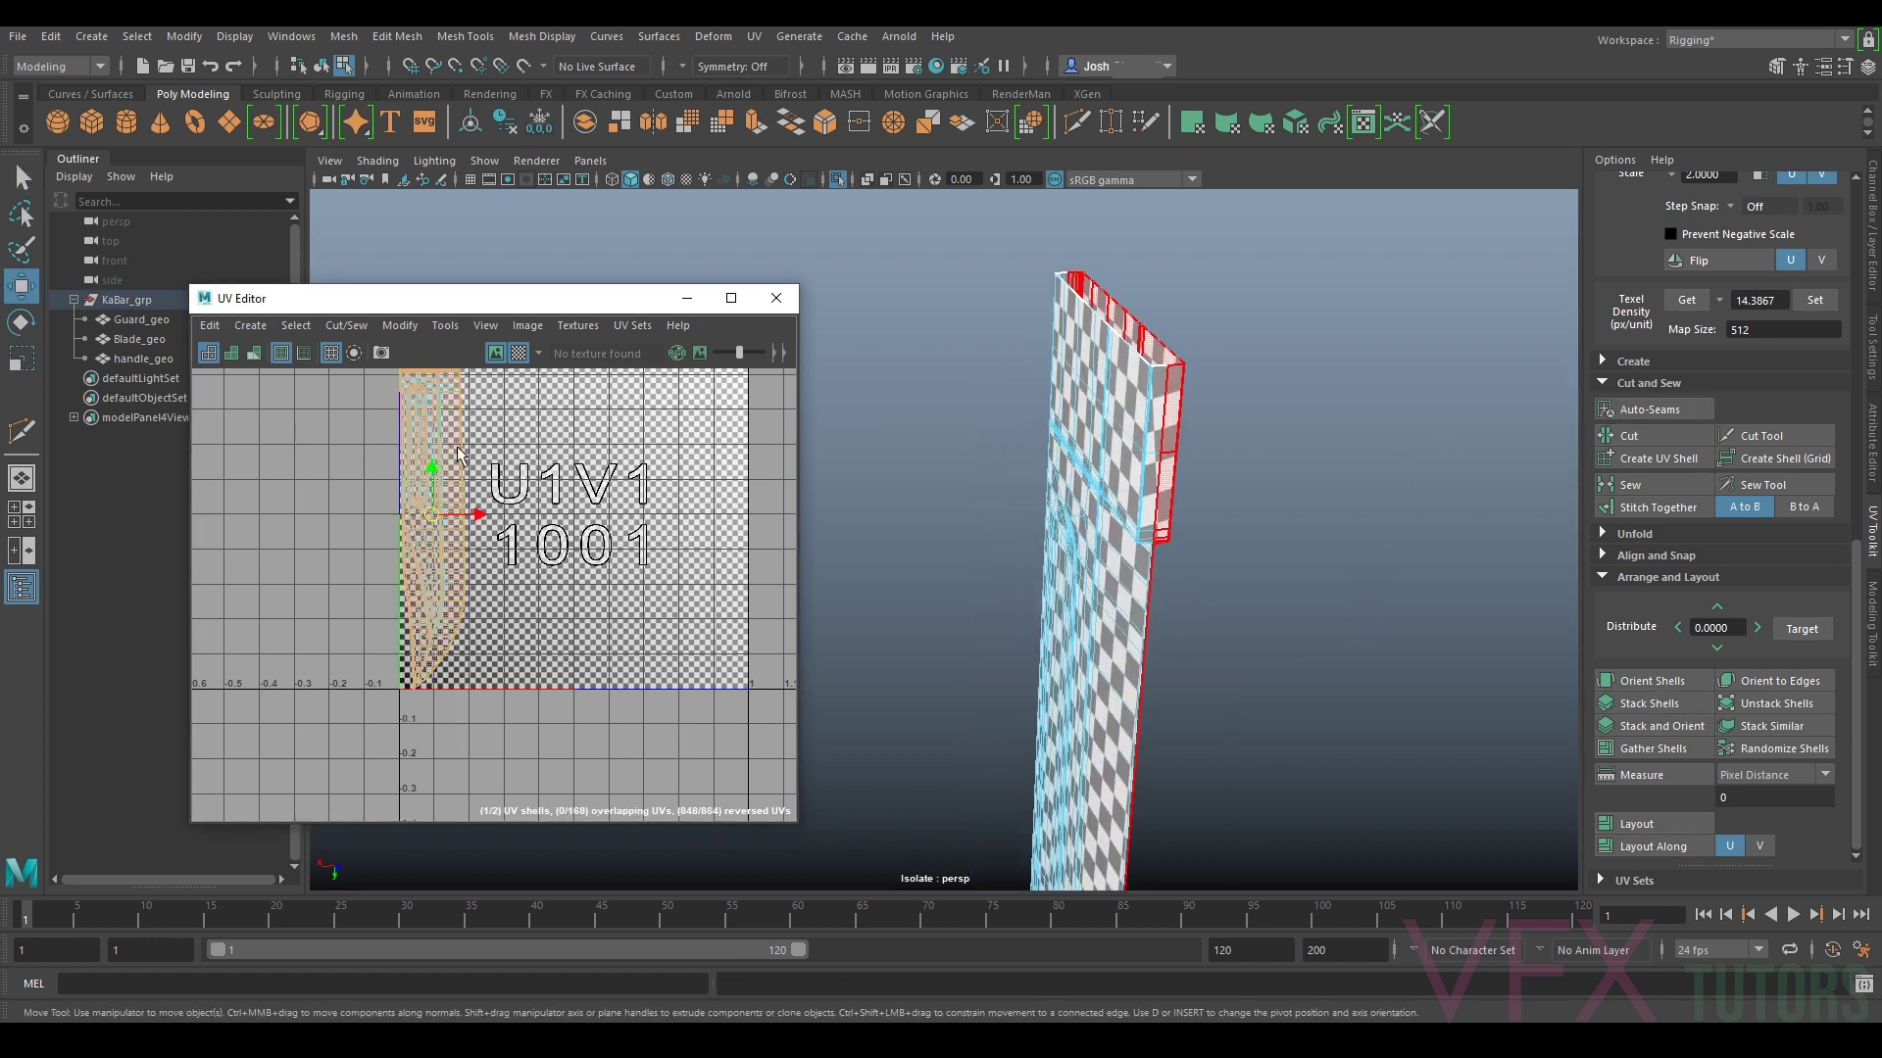
key("ctrl+u")
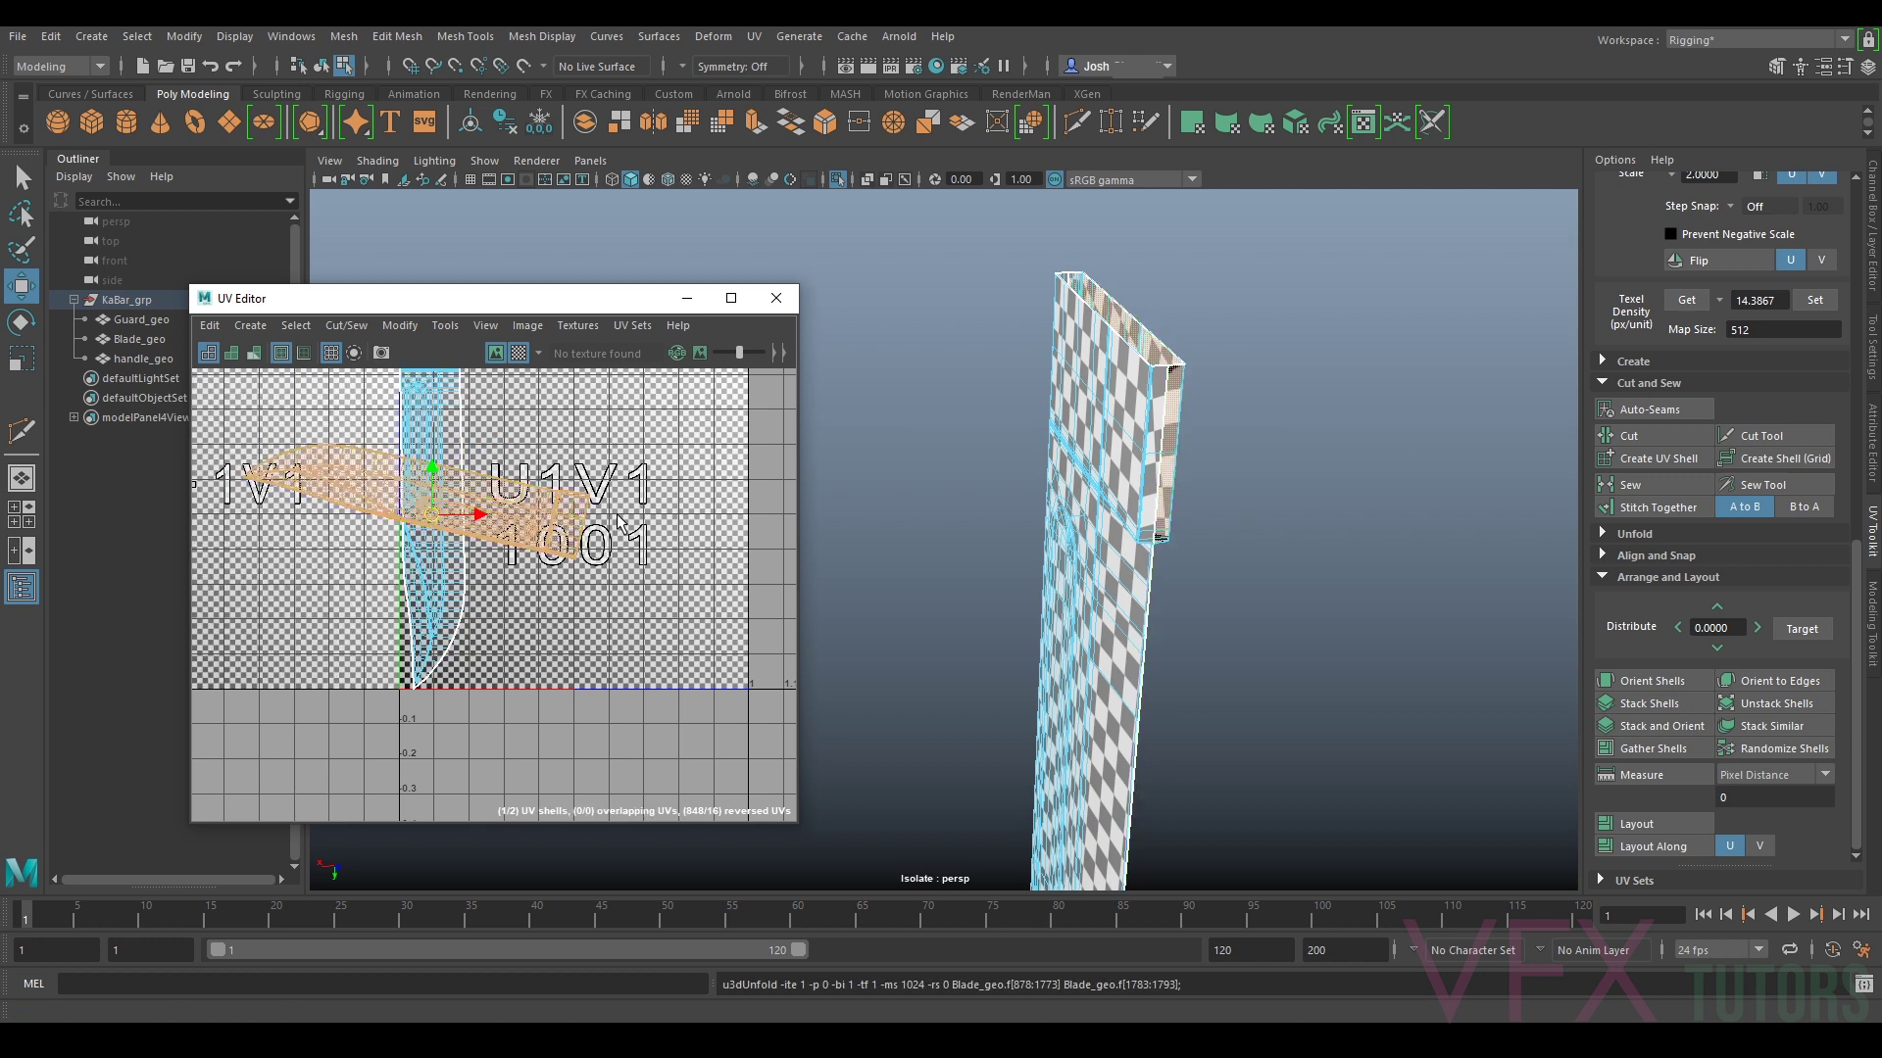
left_click_drag(423, 508, 651, 534)
key("e")
key("w")
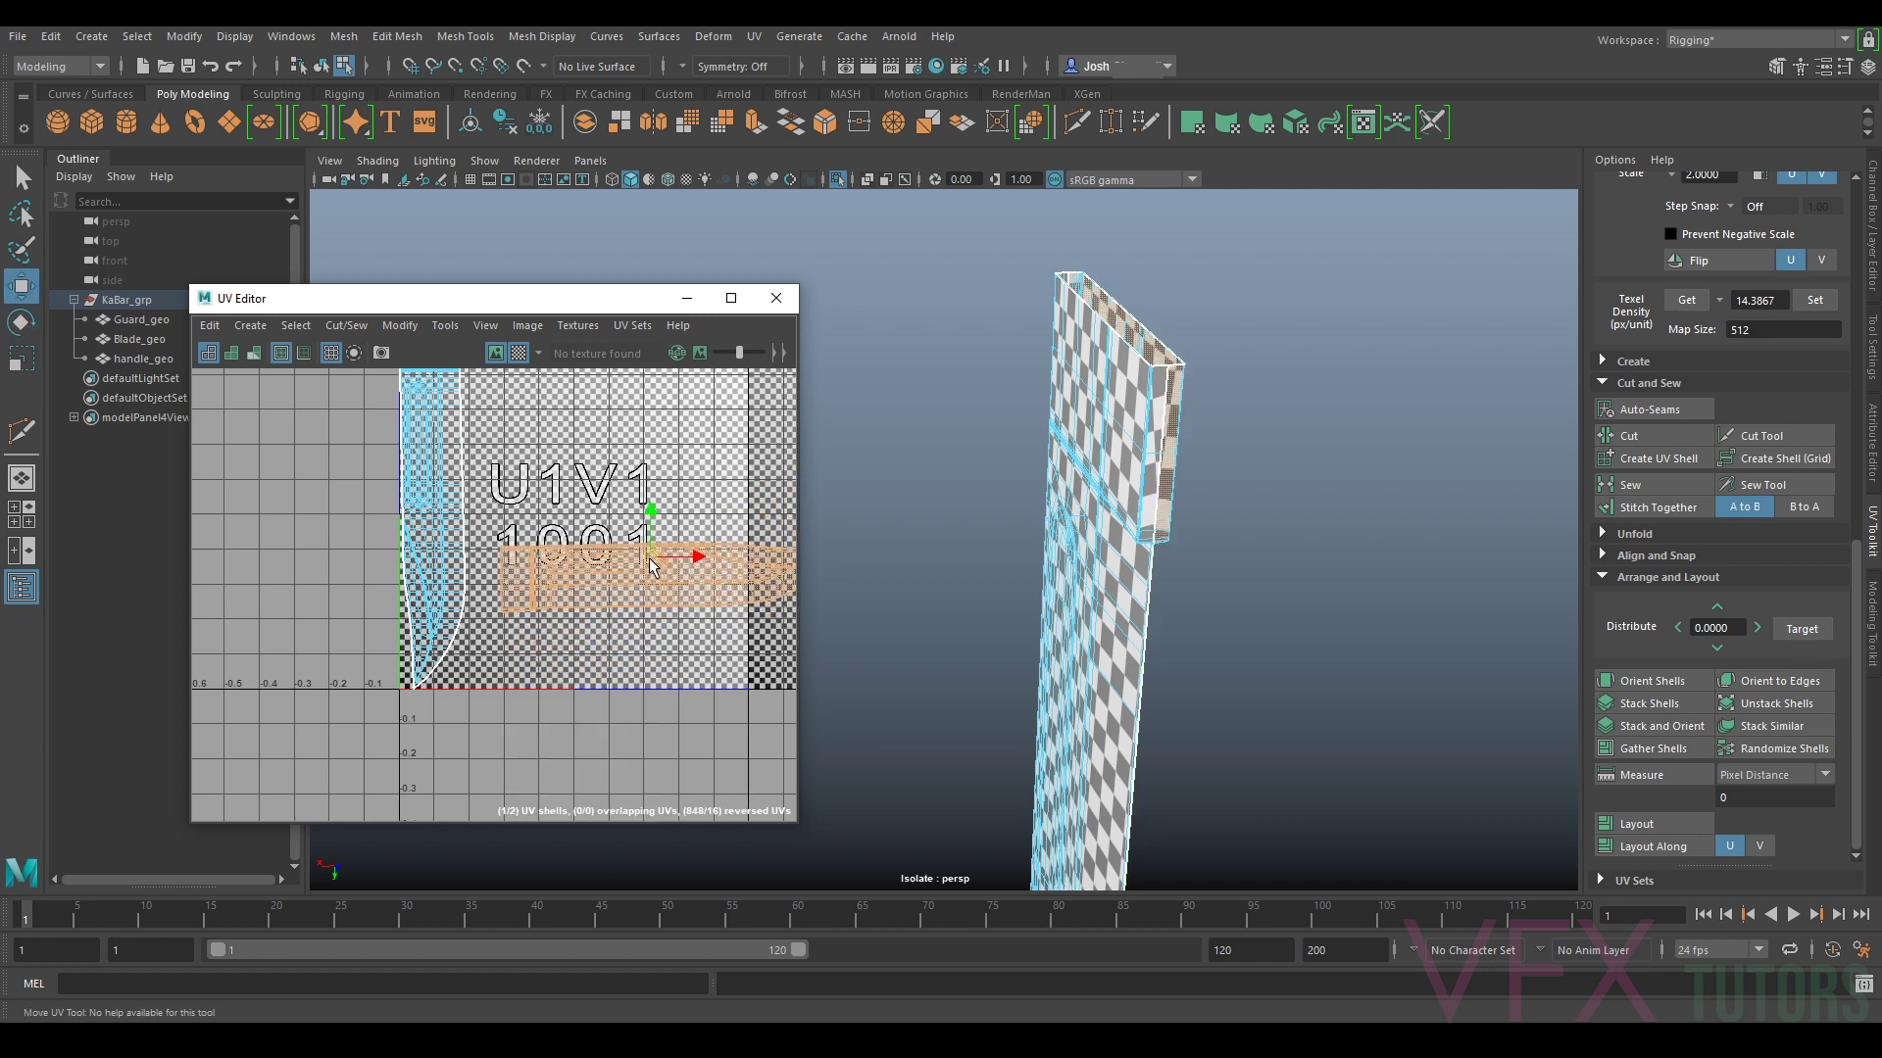
Step: Unfold the blade's other shell, rotate it nearly horizontal and place it just above the first blade shell
key("F8")
left_click_drag(1384, 519, 1135, 555, "alt")
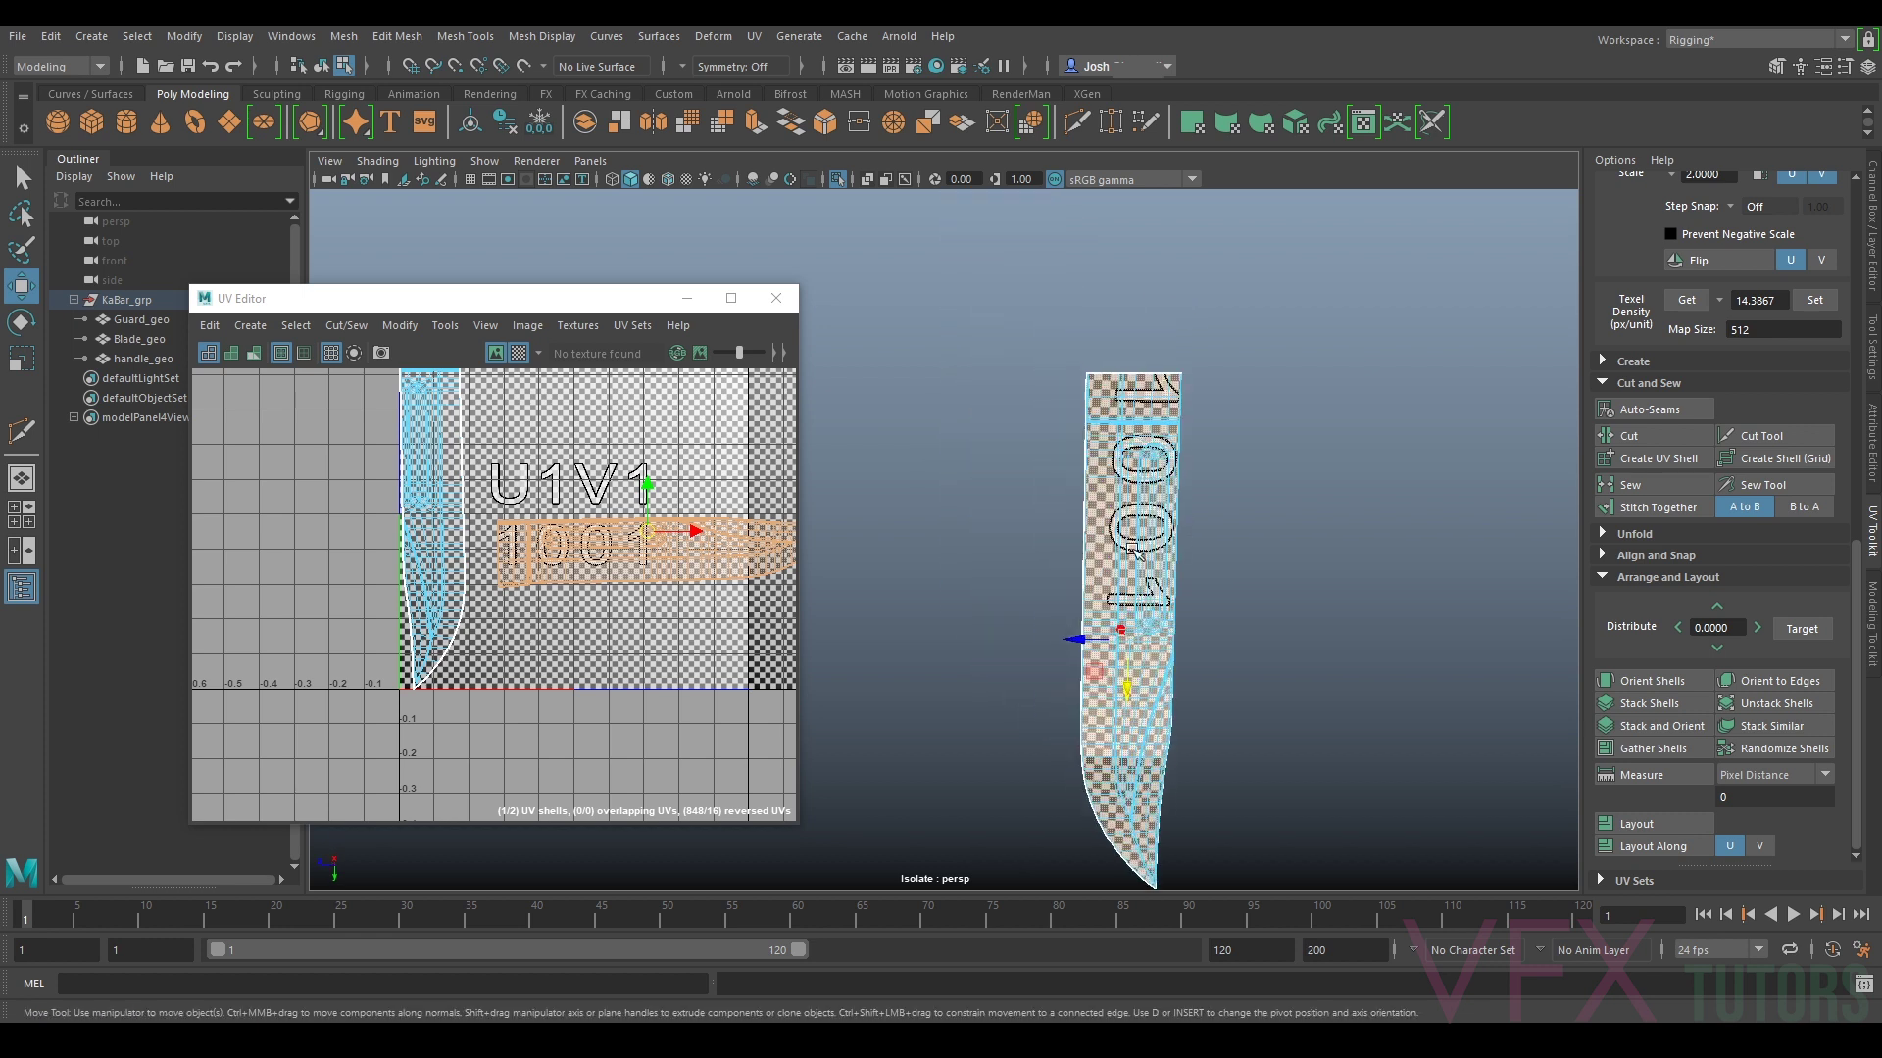
left_click(436, 515)
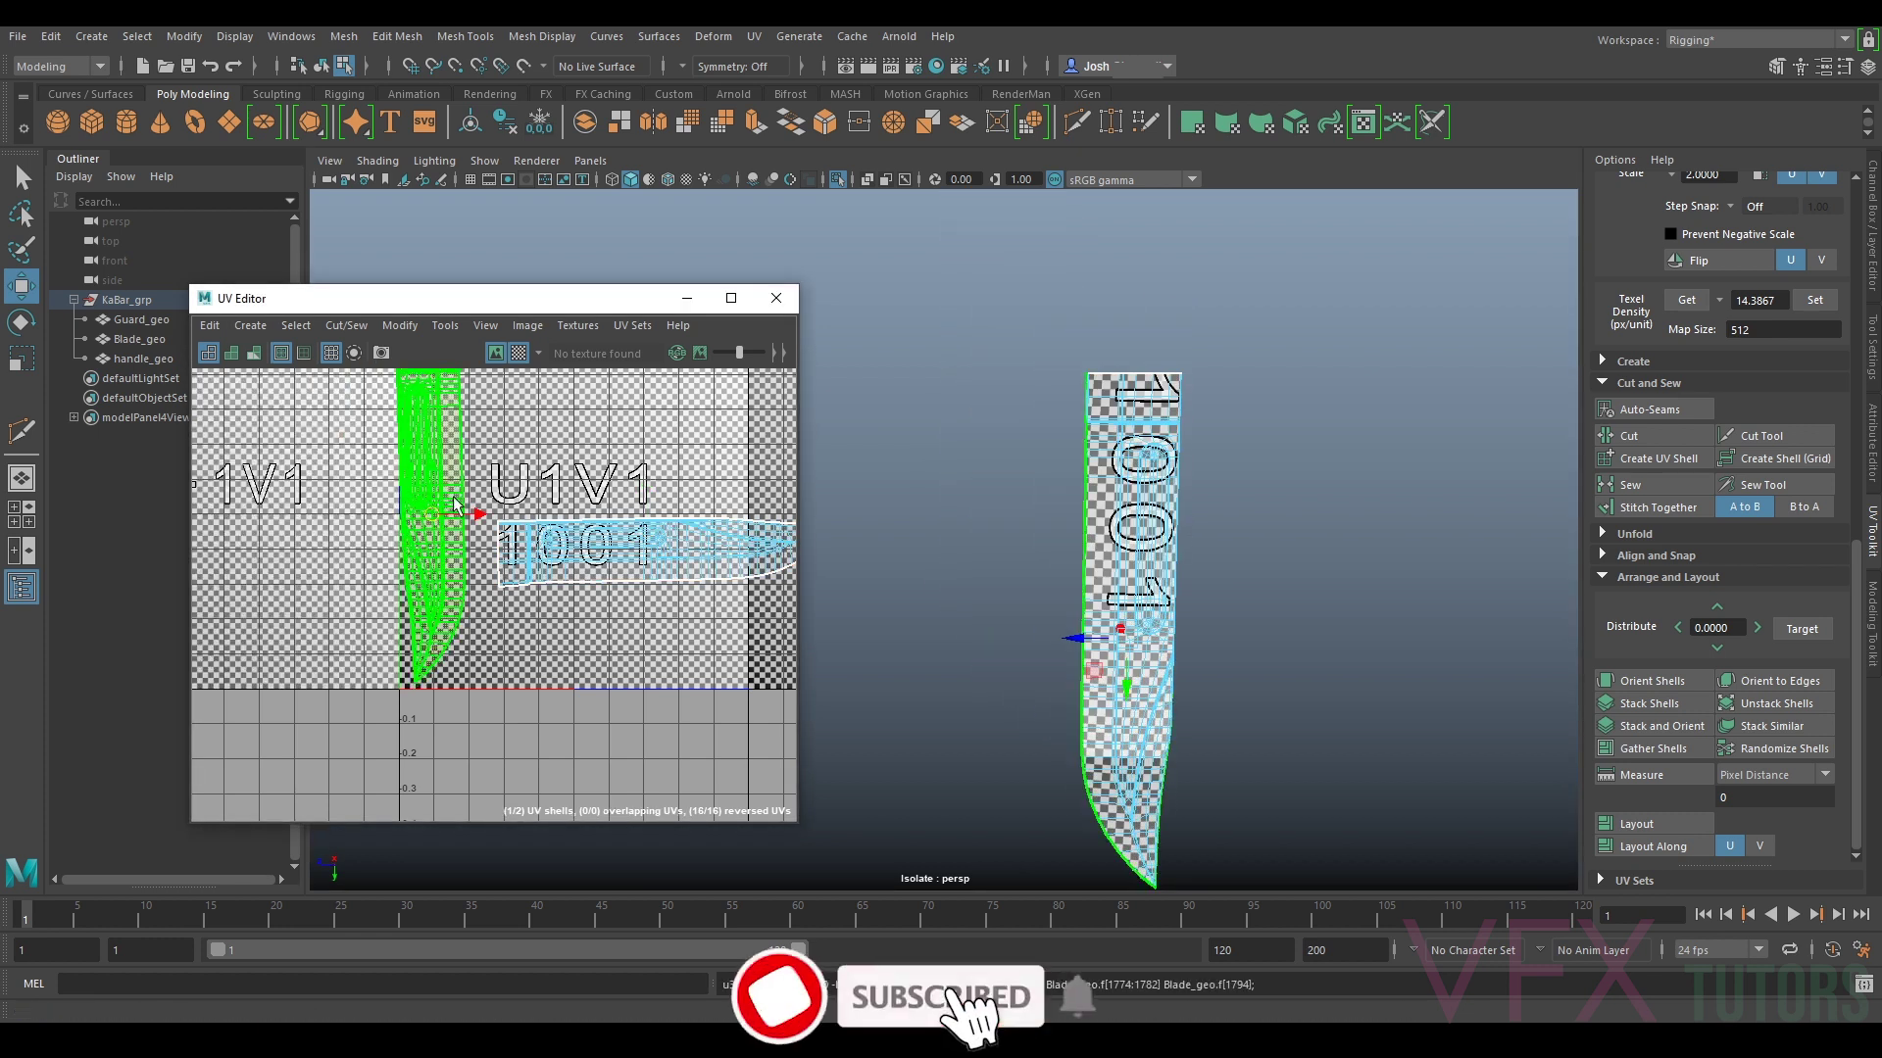
key("e")
left_click_drag(431, 513, 490, 571)
key("w")
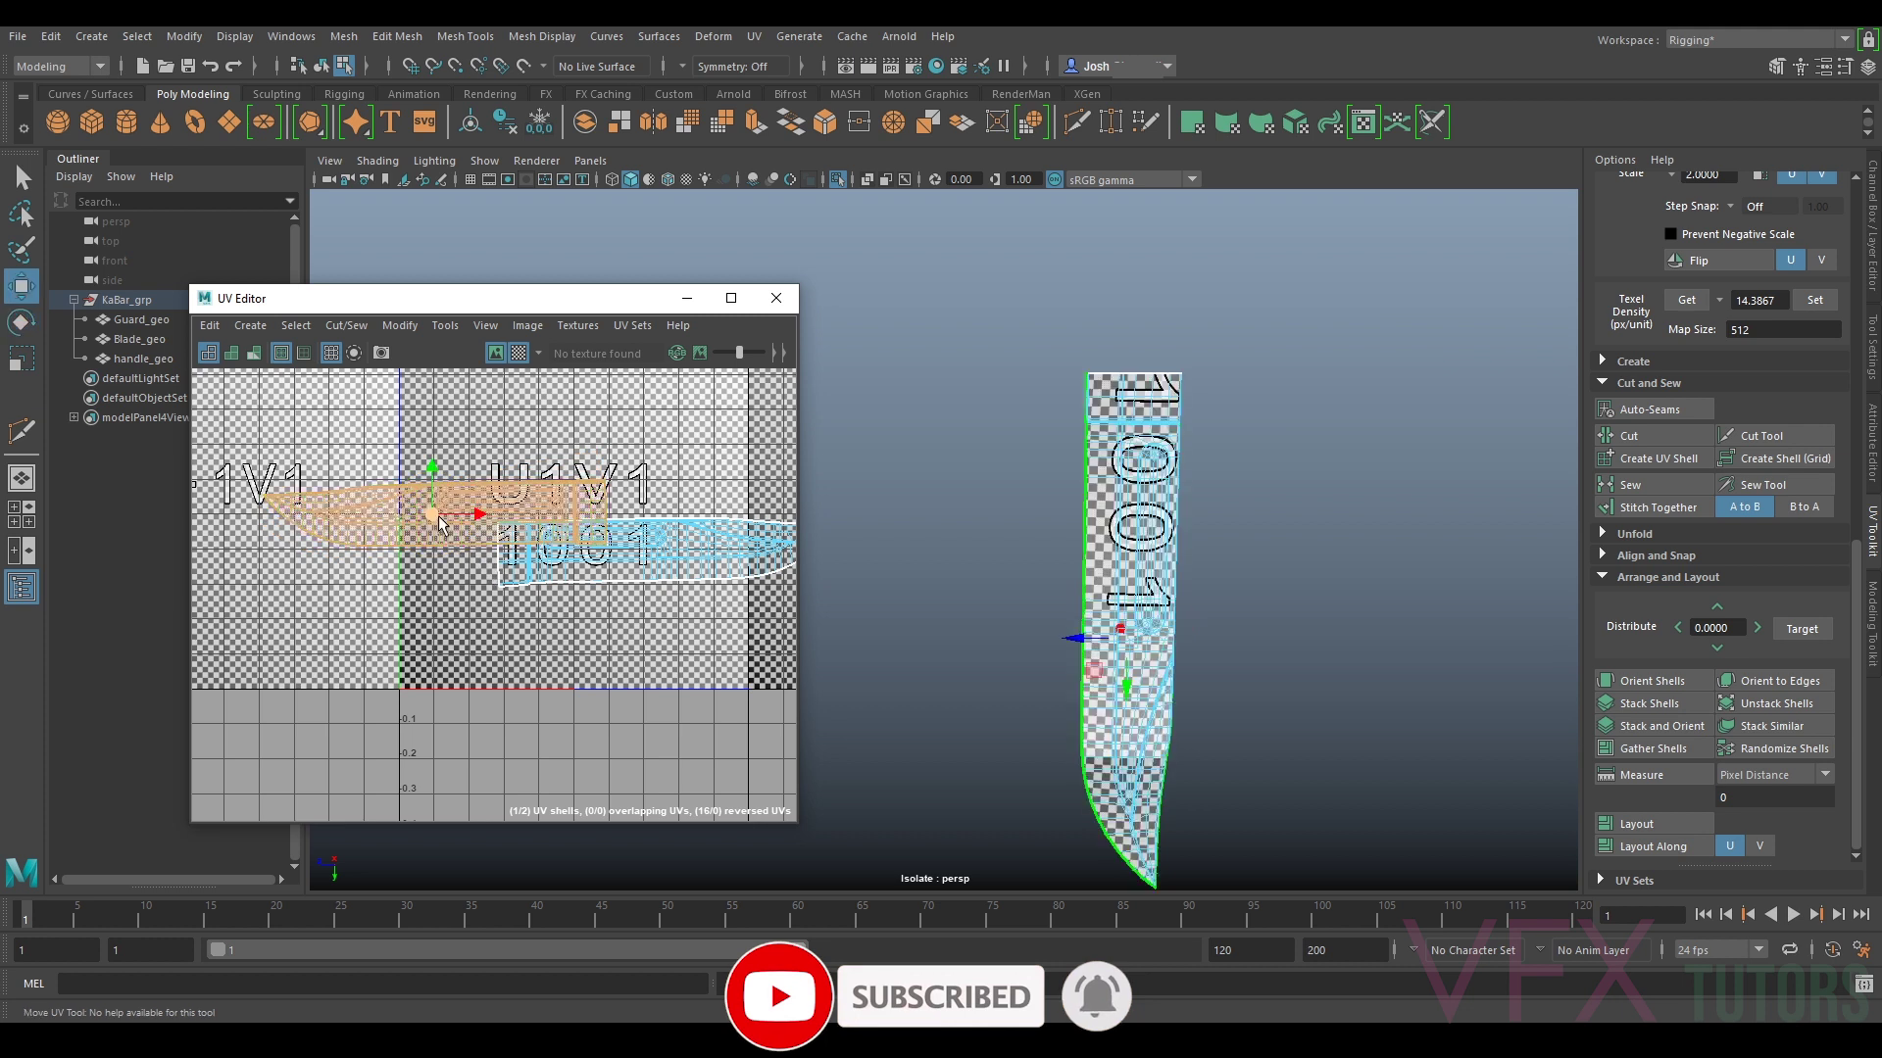
left_click_drag(436, 512, 573, 485)
Step: Move the lower blade shell inside the UV tile, directly beneath the upper shell
left_click_drag(1281, 551, 912, 527, "alt")
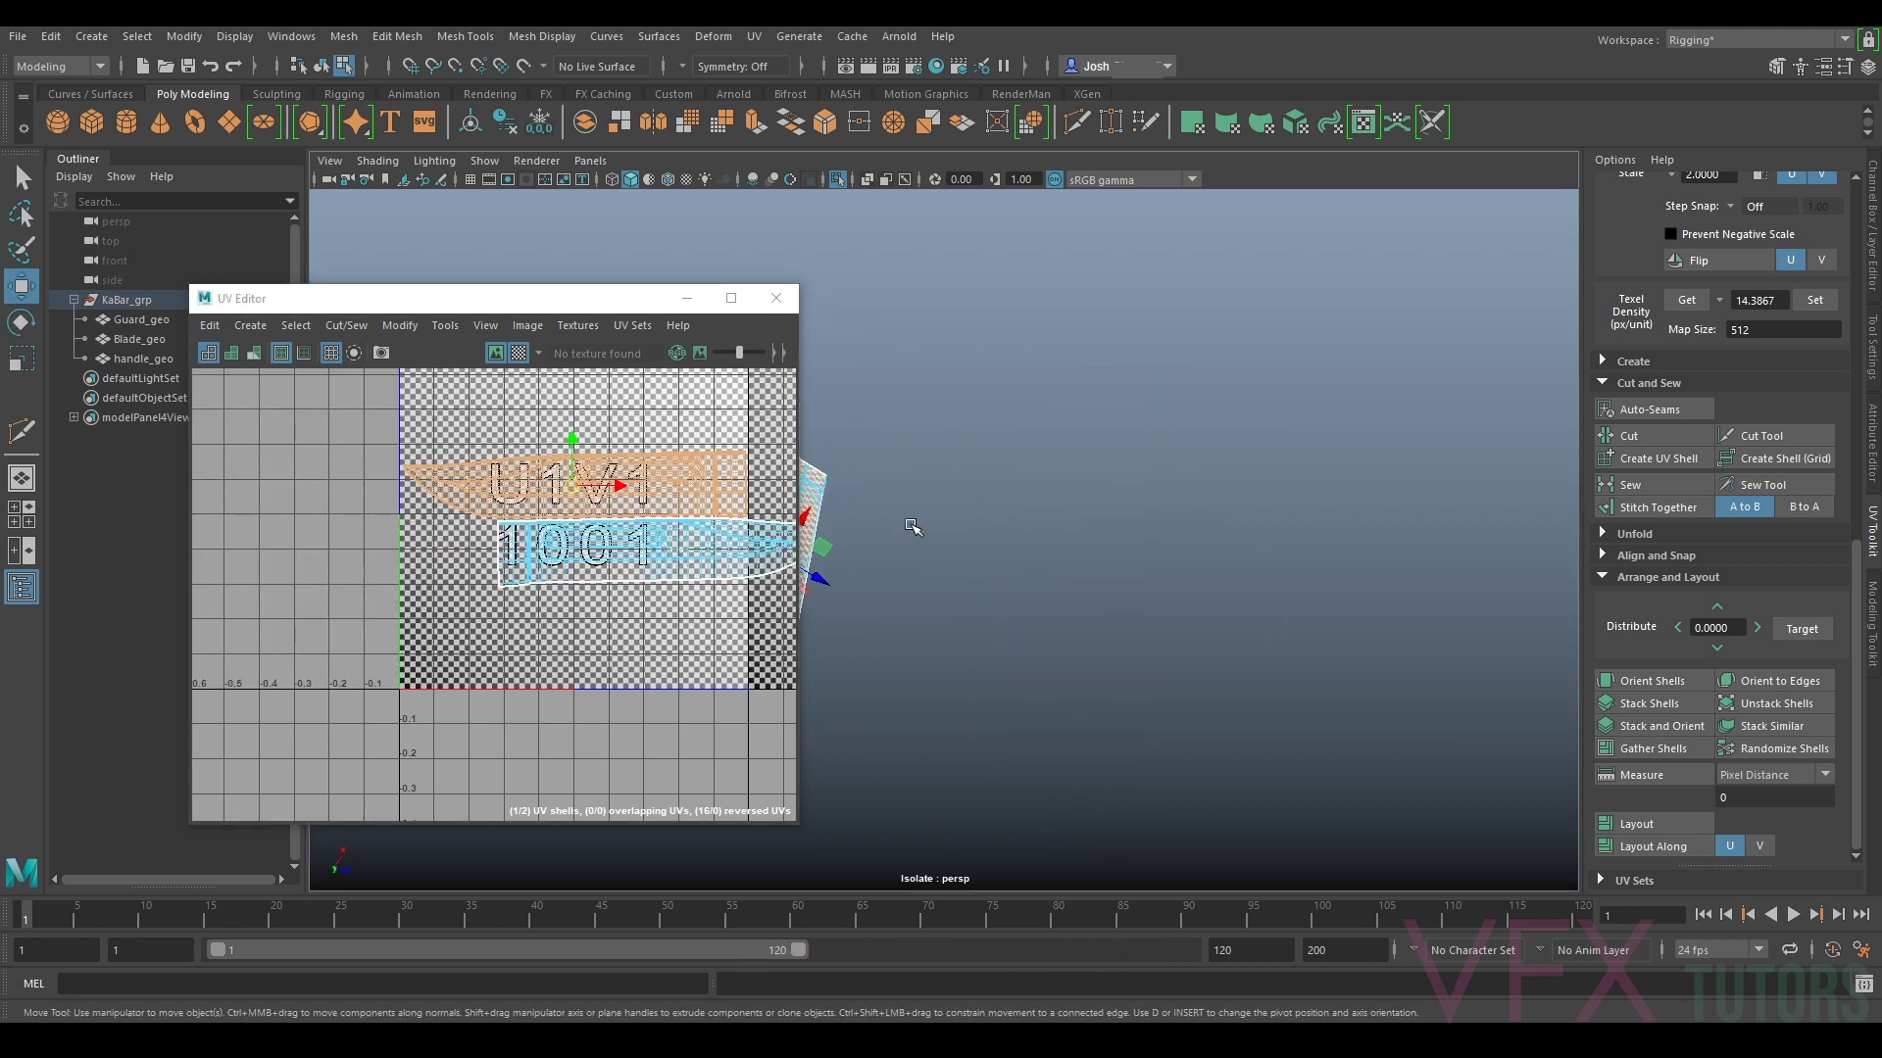
left_click_drag(1148, 642, 1303, 756, "alt")
scroll(680, 497, "down", 5)
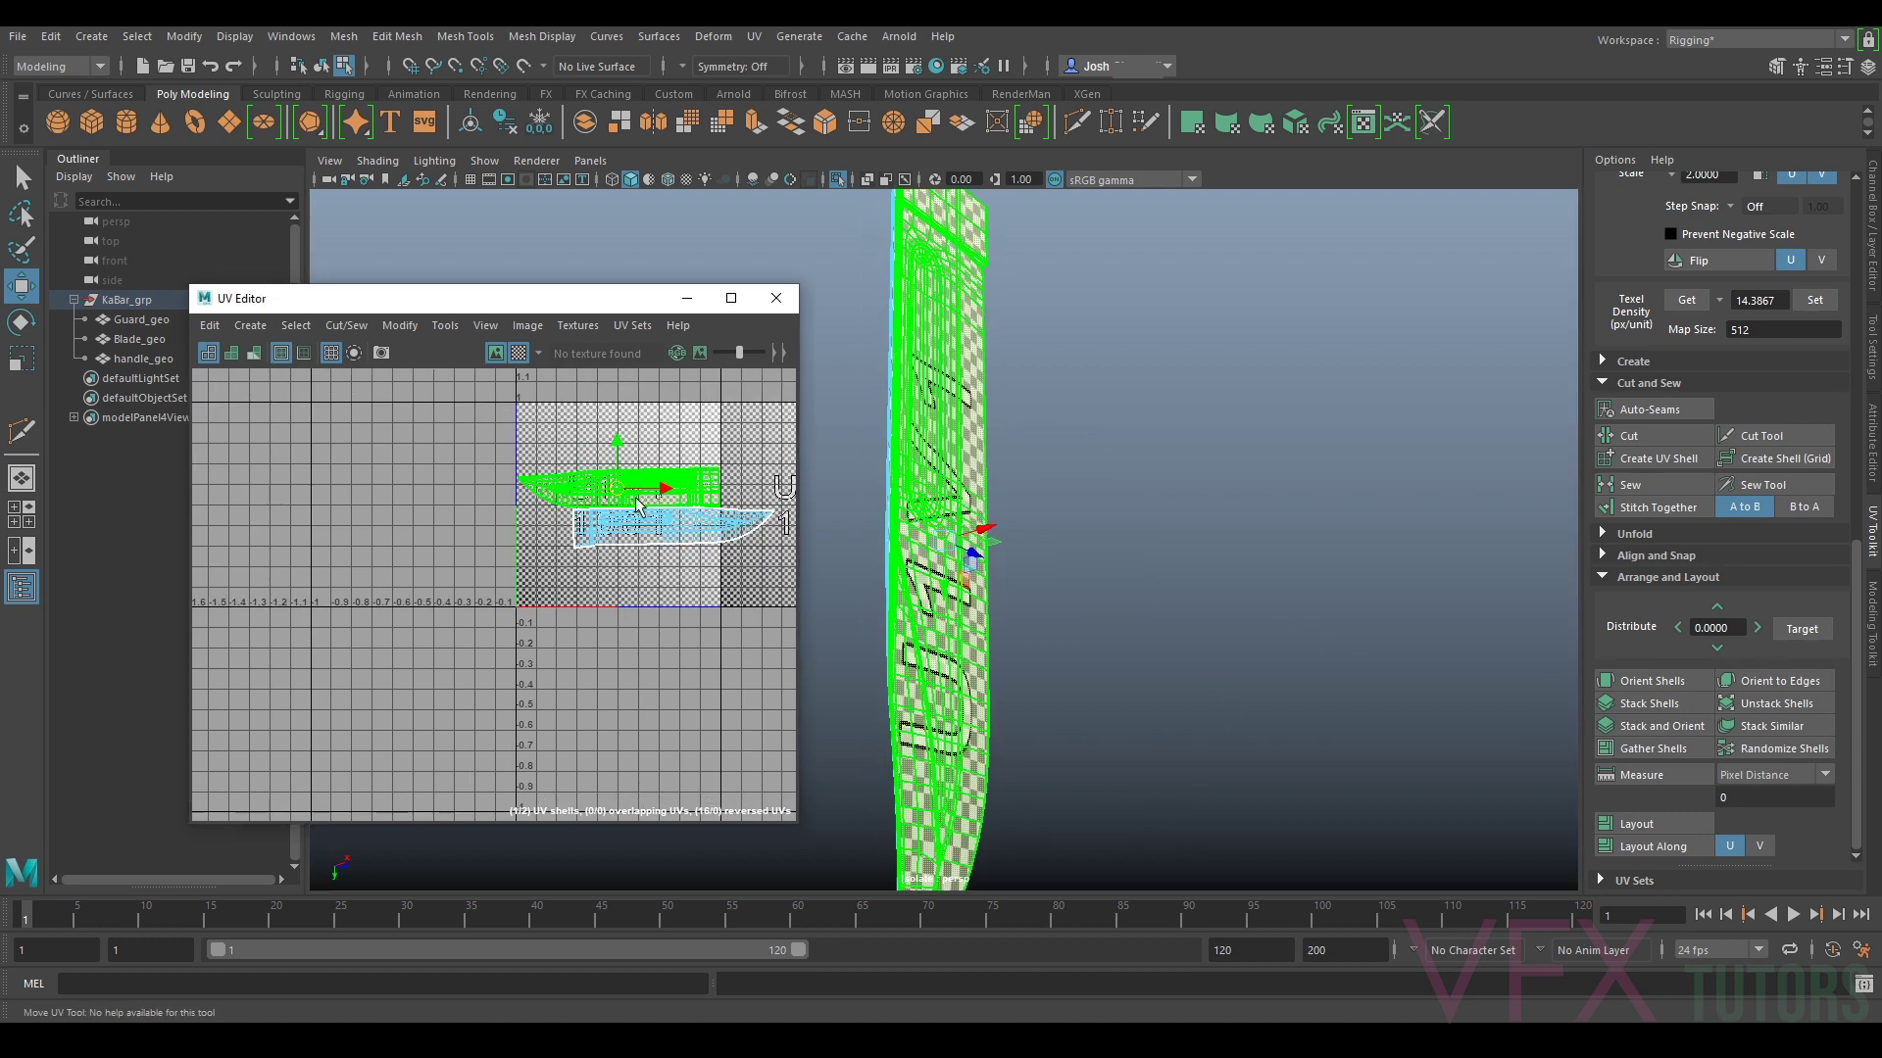
scroll(622, 552, "up", 4)
middle_click_drag(686, 512, 642, 496, "alt")
left_click(780, 490)
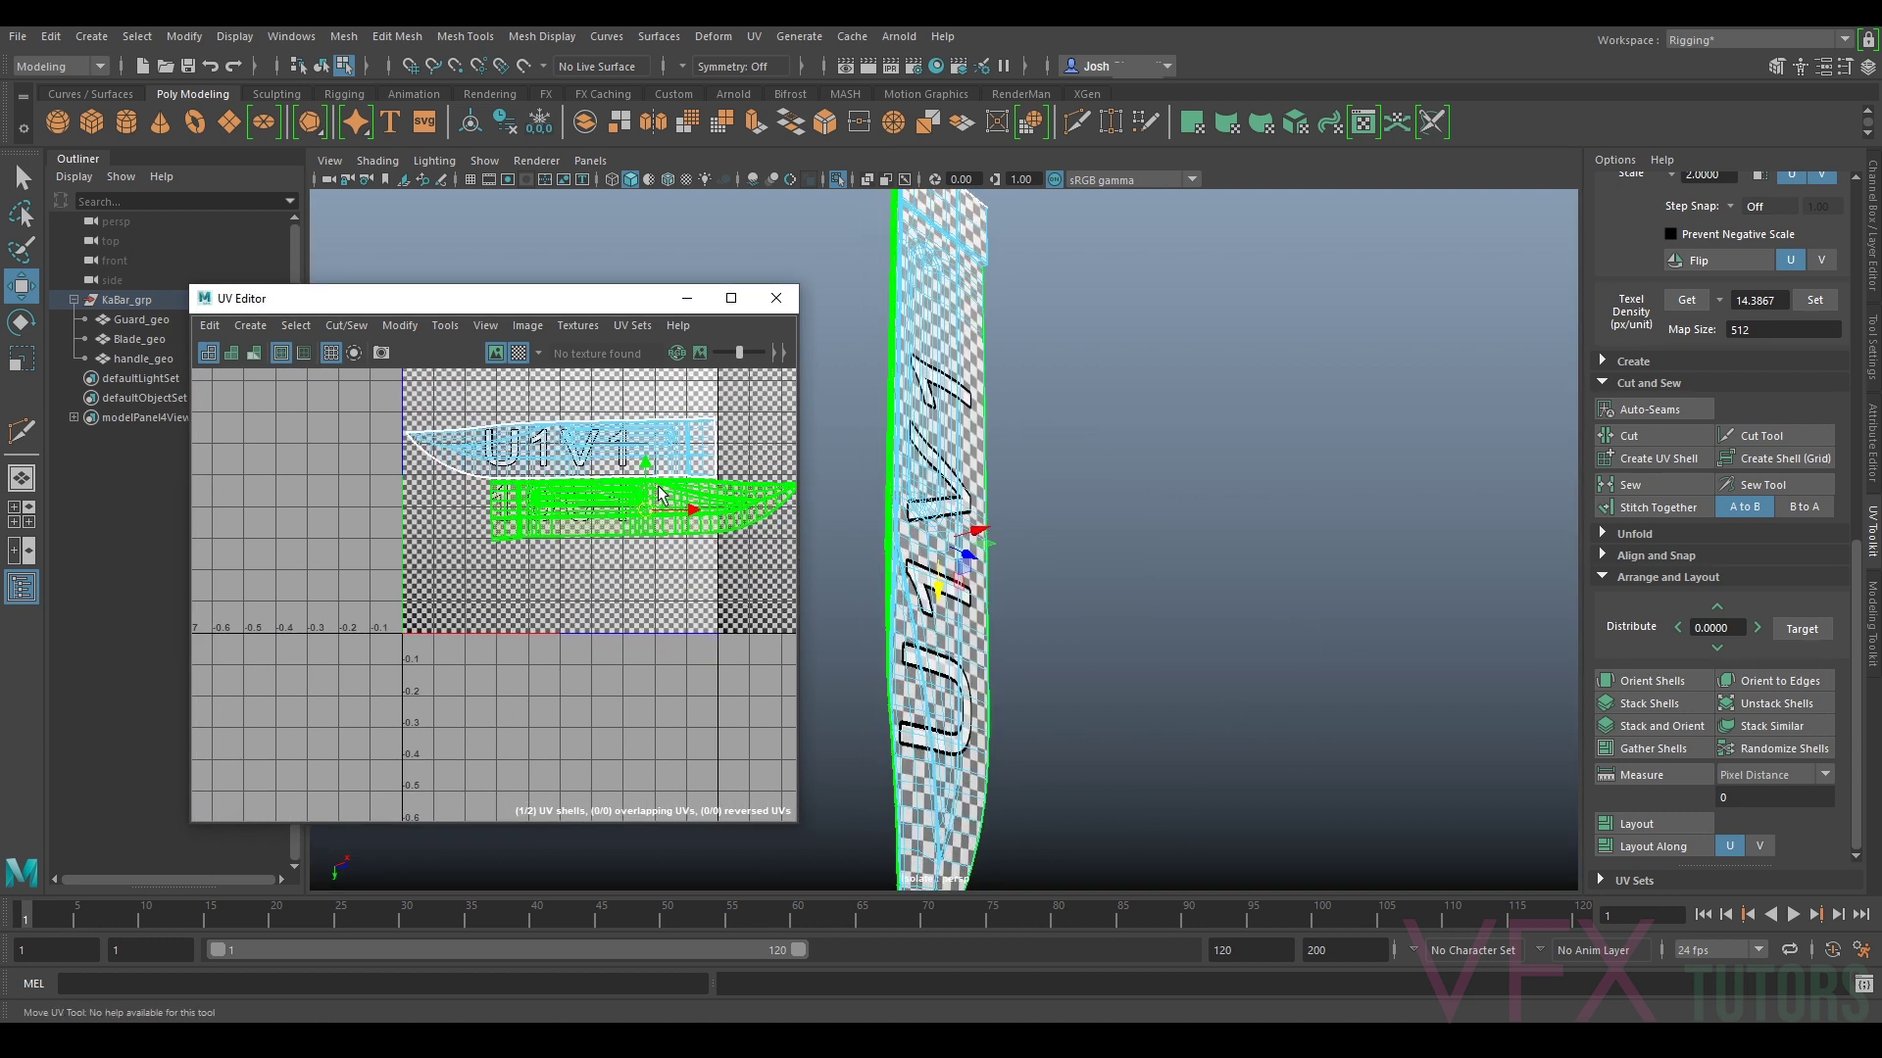
left_click_drag(639, 505, 563, 516)
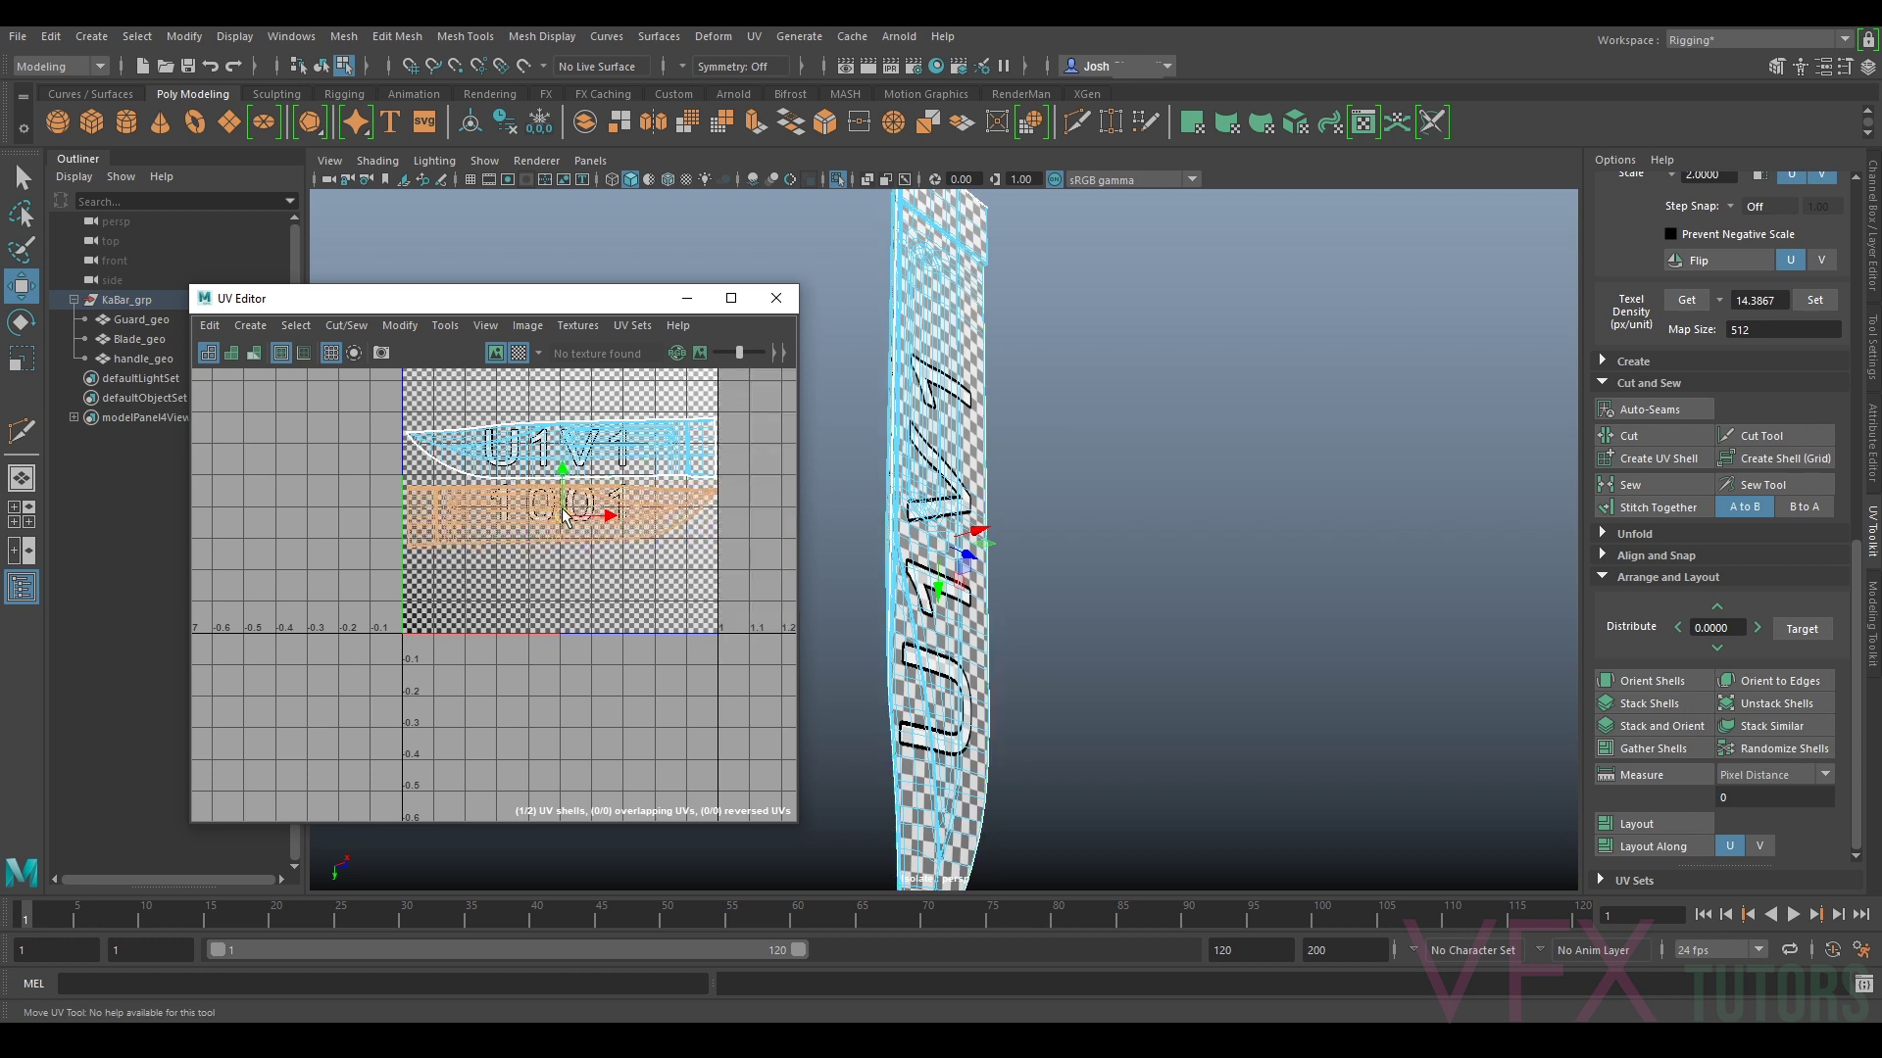
Step: Rotate the upper blade shell half a turn so its tip points the same way as the lower shell's
left_click(564, 451)
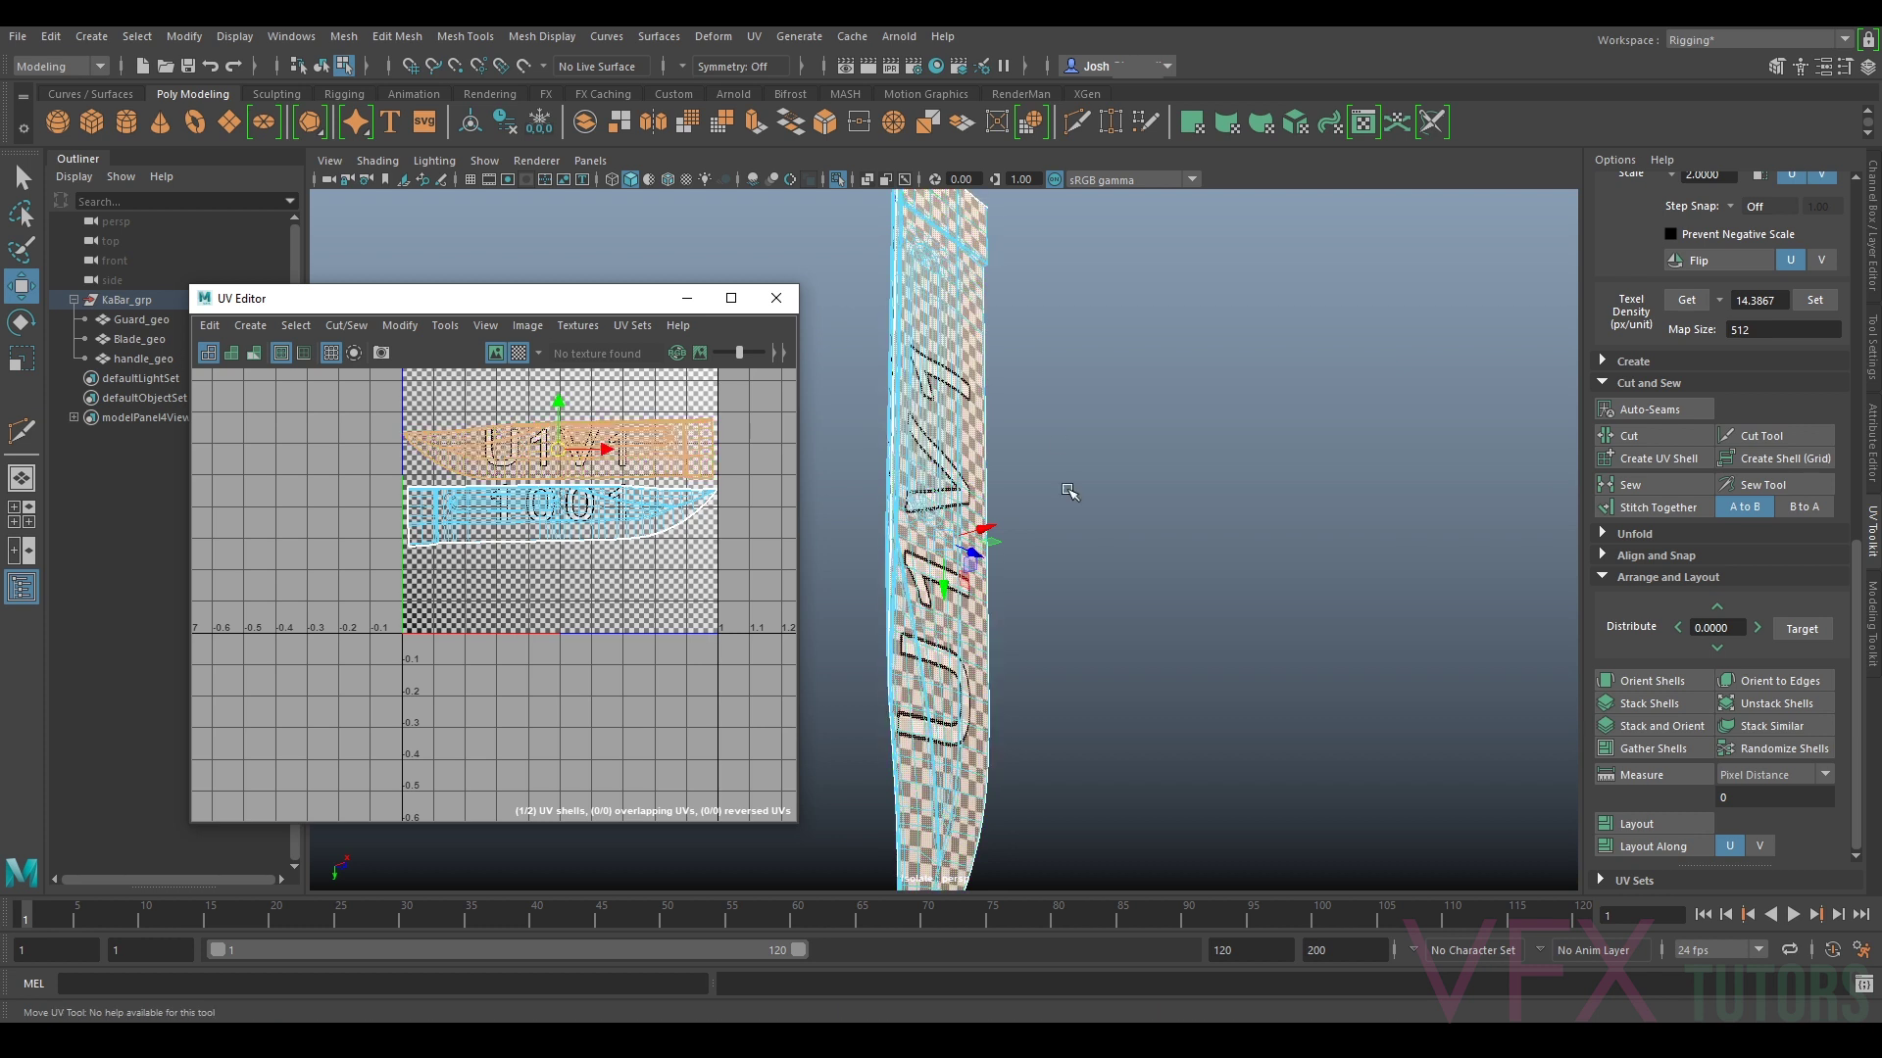
left_click_drag(1096, 534, 898, 496, "alt")
key("e")
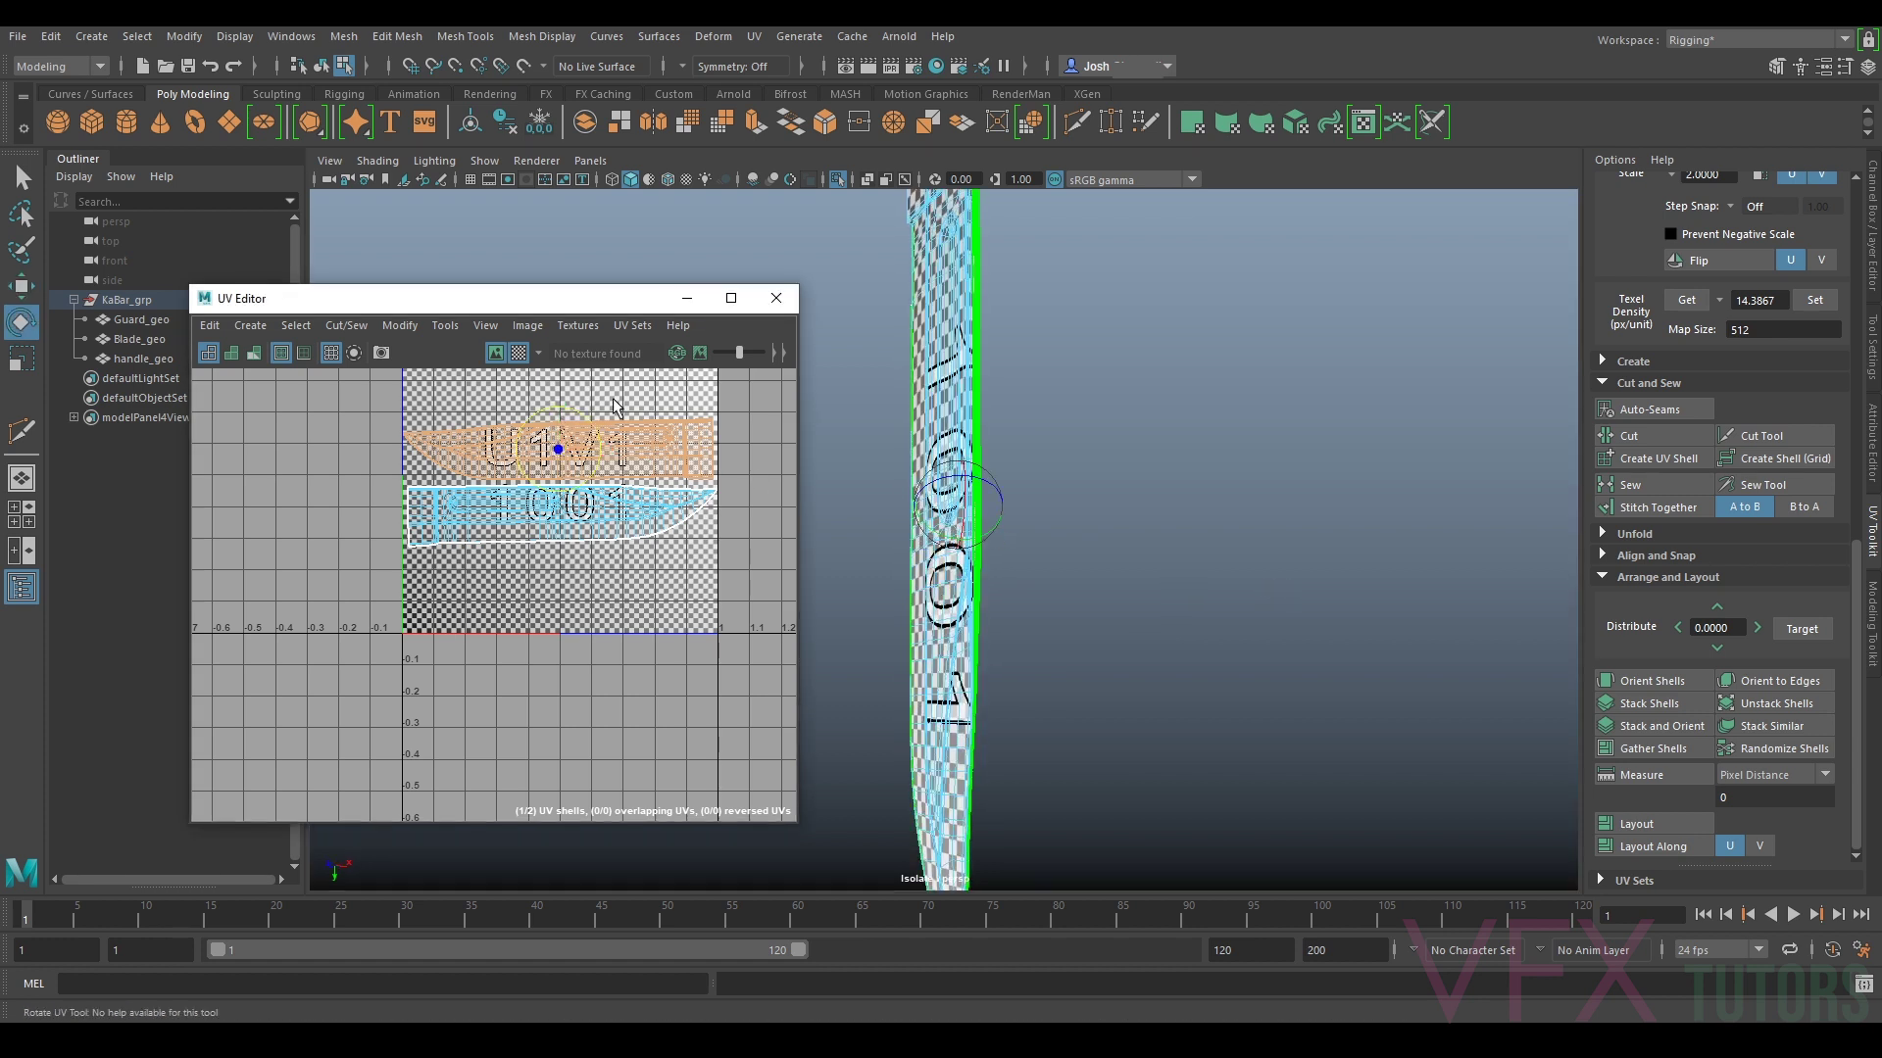
left_click_drag(592, 415, 497, 498)
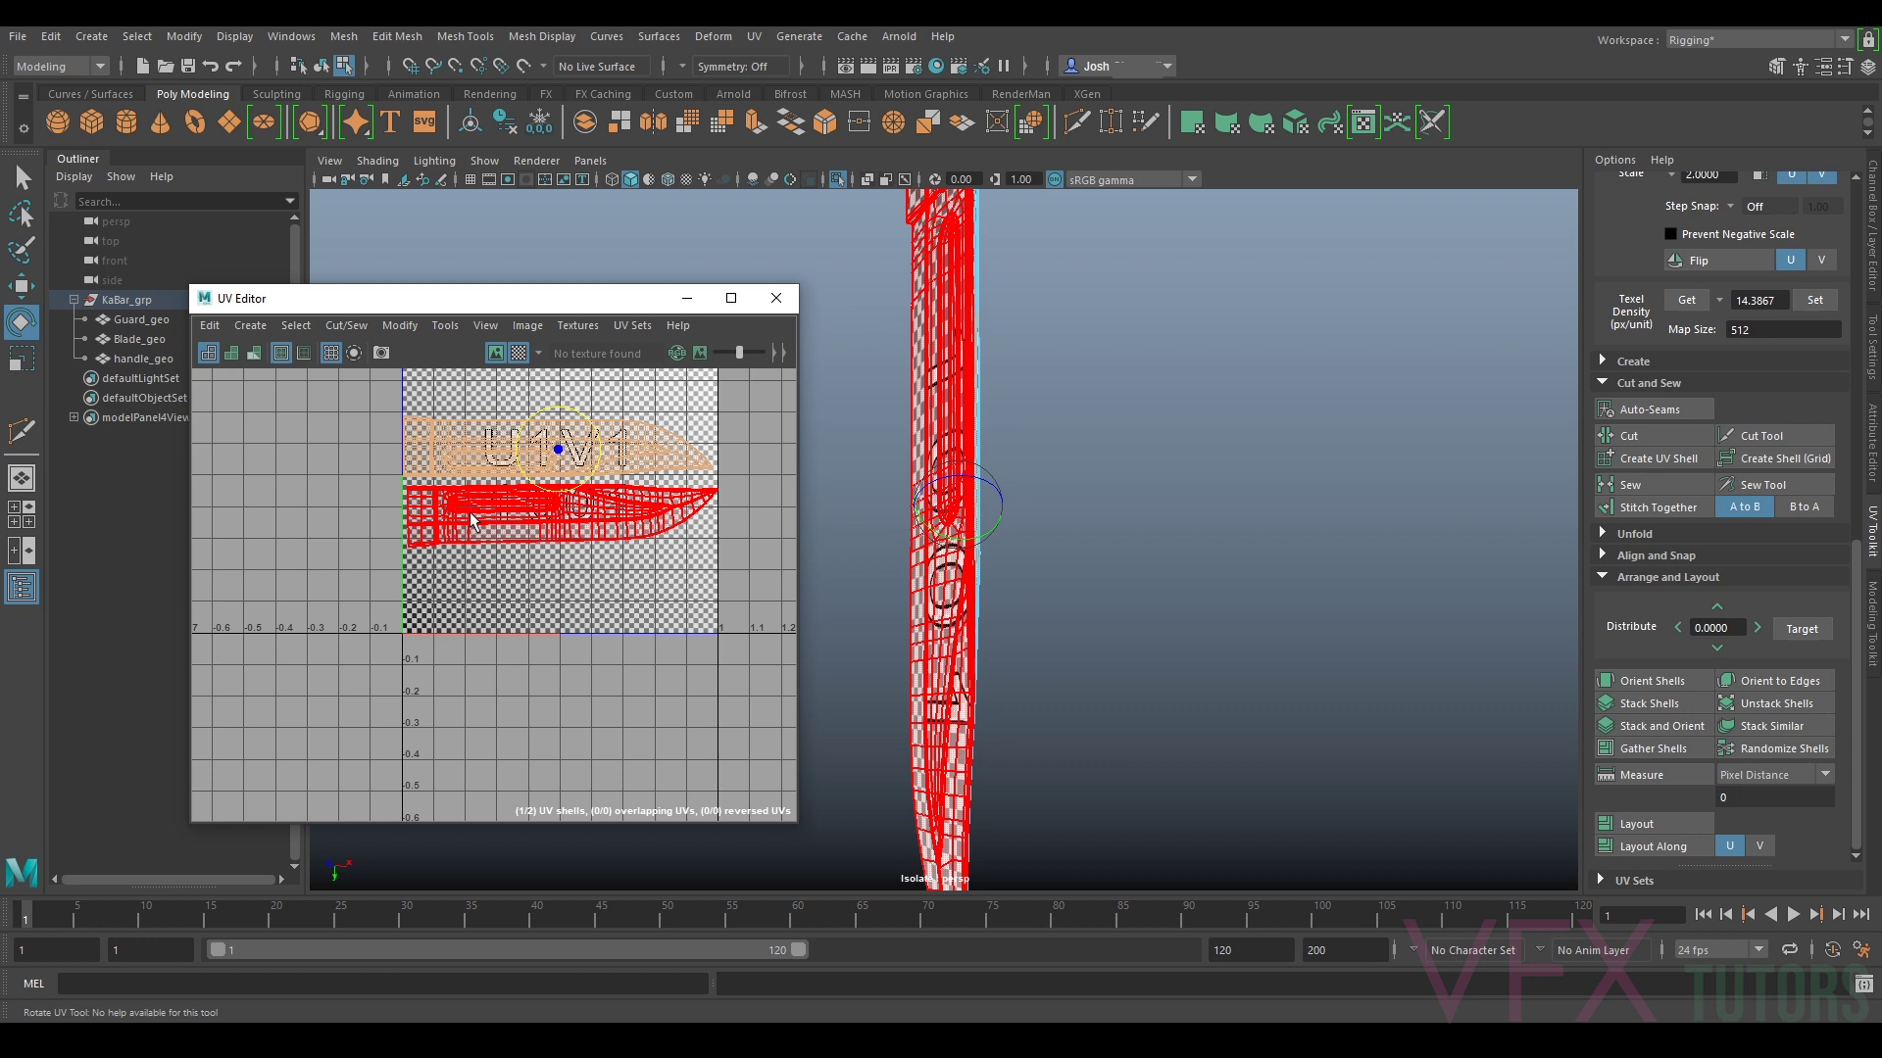
left_click(471, 522)
left_click_drag(1059, 579, 1122, 606, "alt")
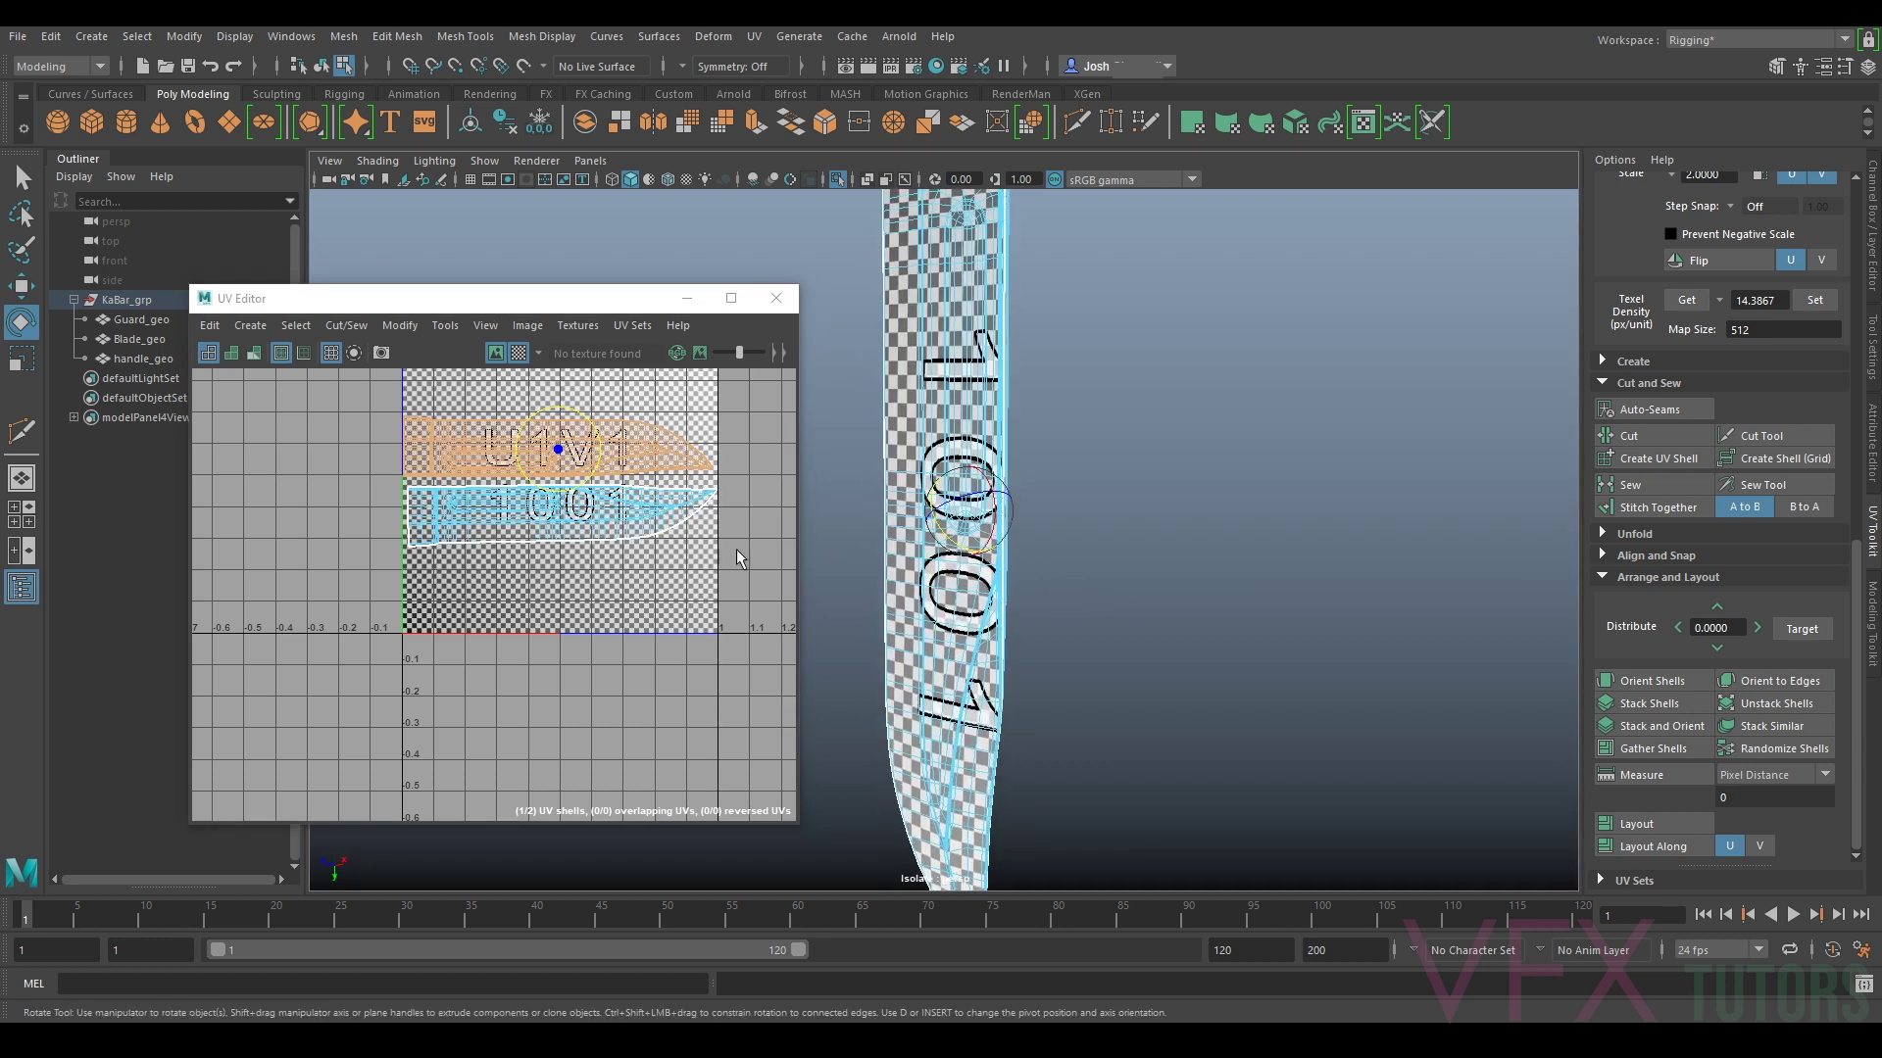
Step: Select both blade shells, straighten them with Orient Shells, and set their texel density to 14.3867
scroll(520, 412, "up", 3)
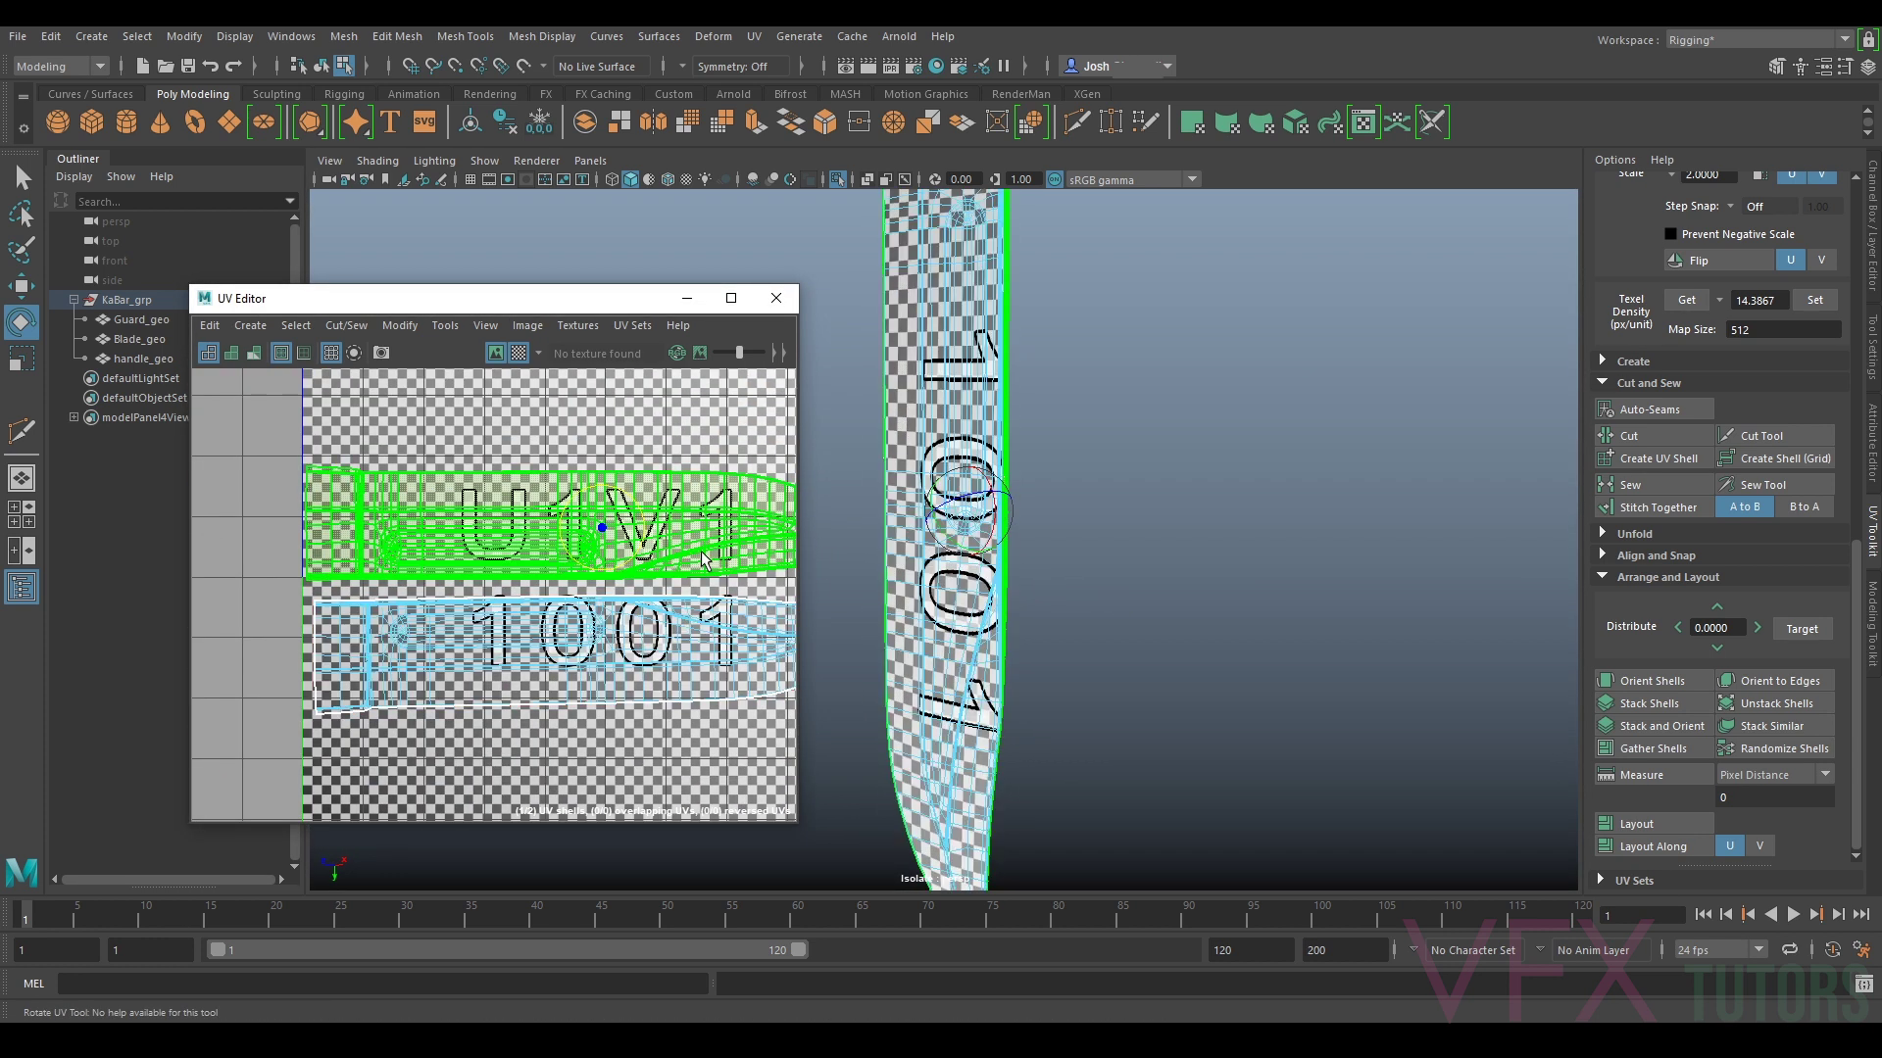
left_click(579, 654, "shift")
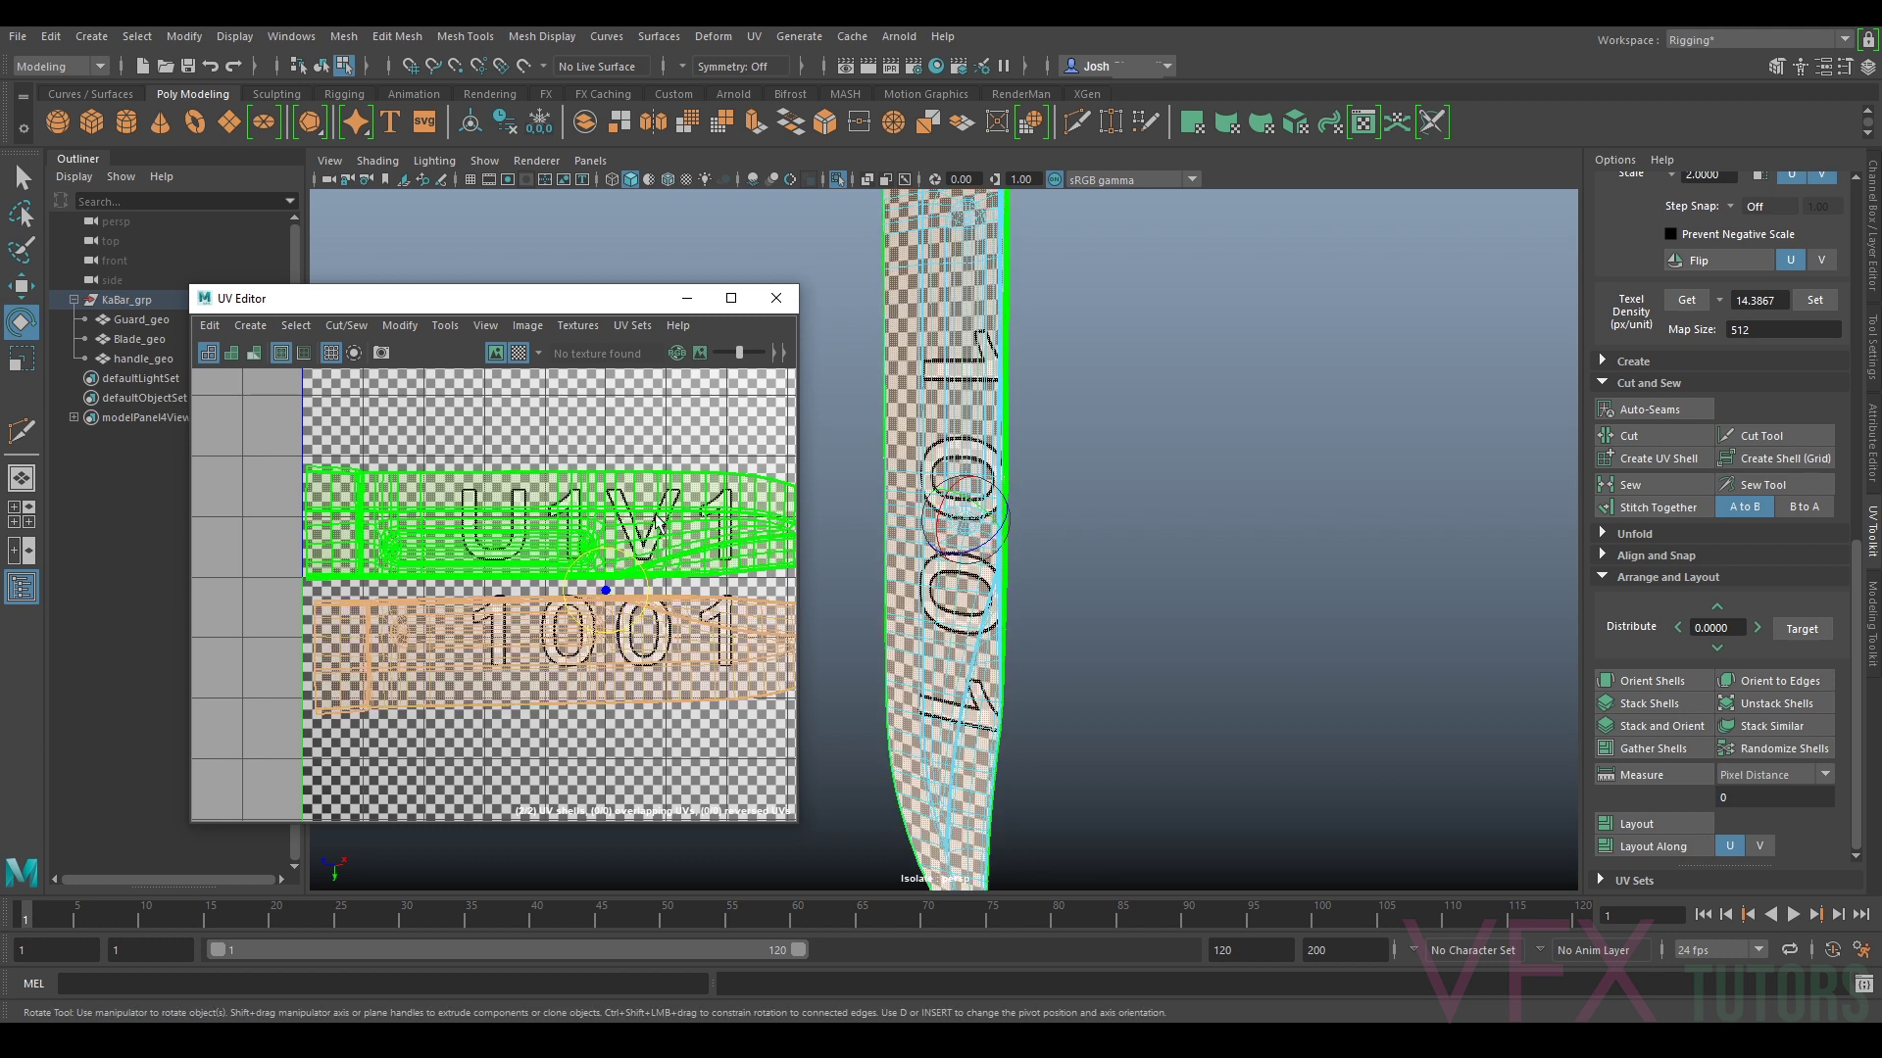
left_click(1656, 682)
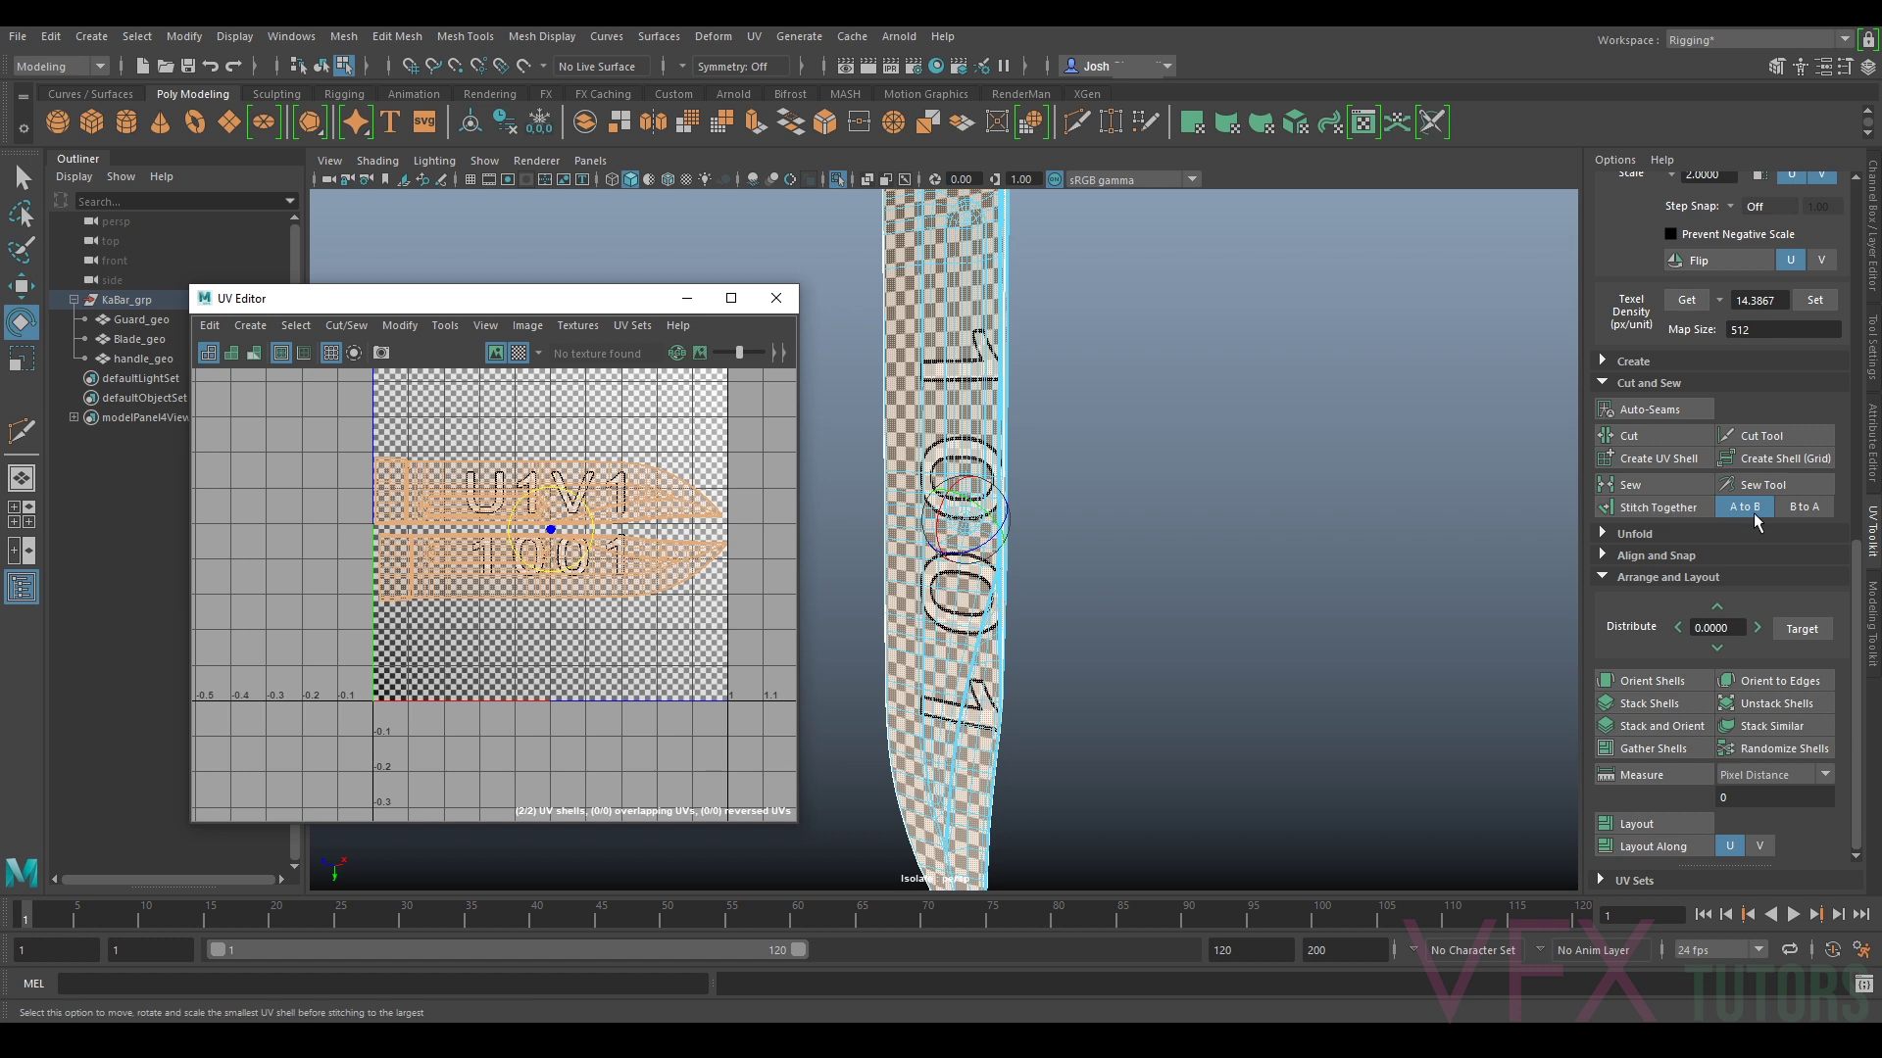
left_click(1804, 299)
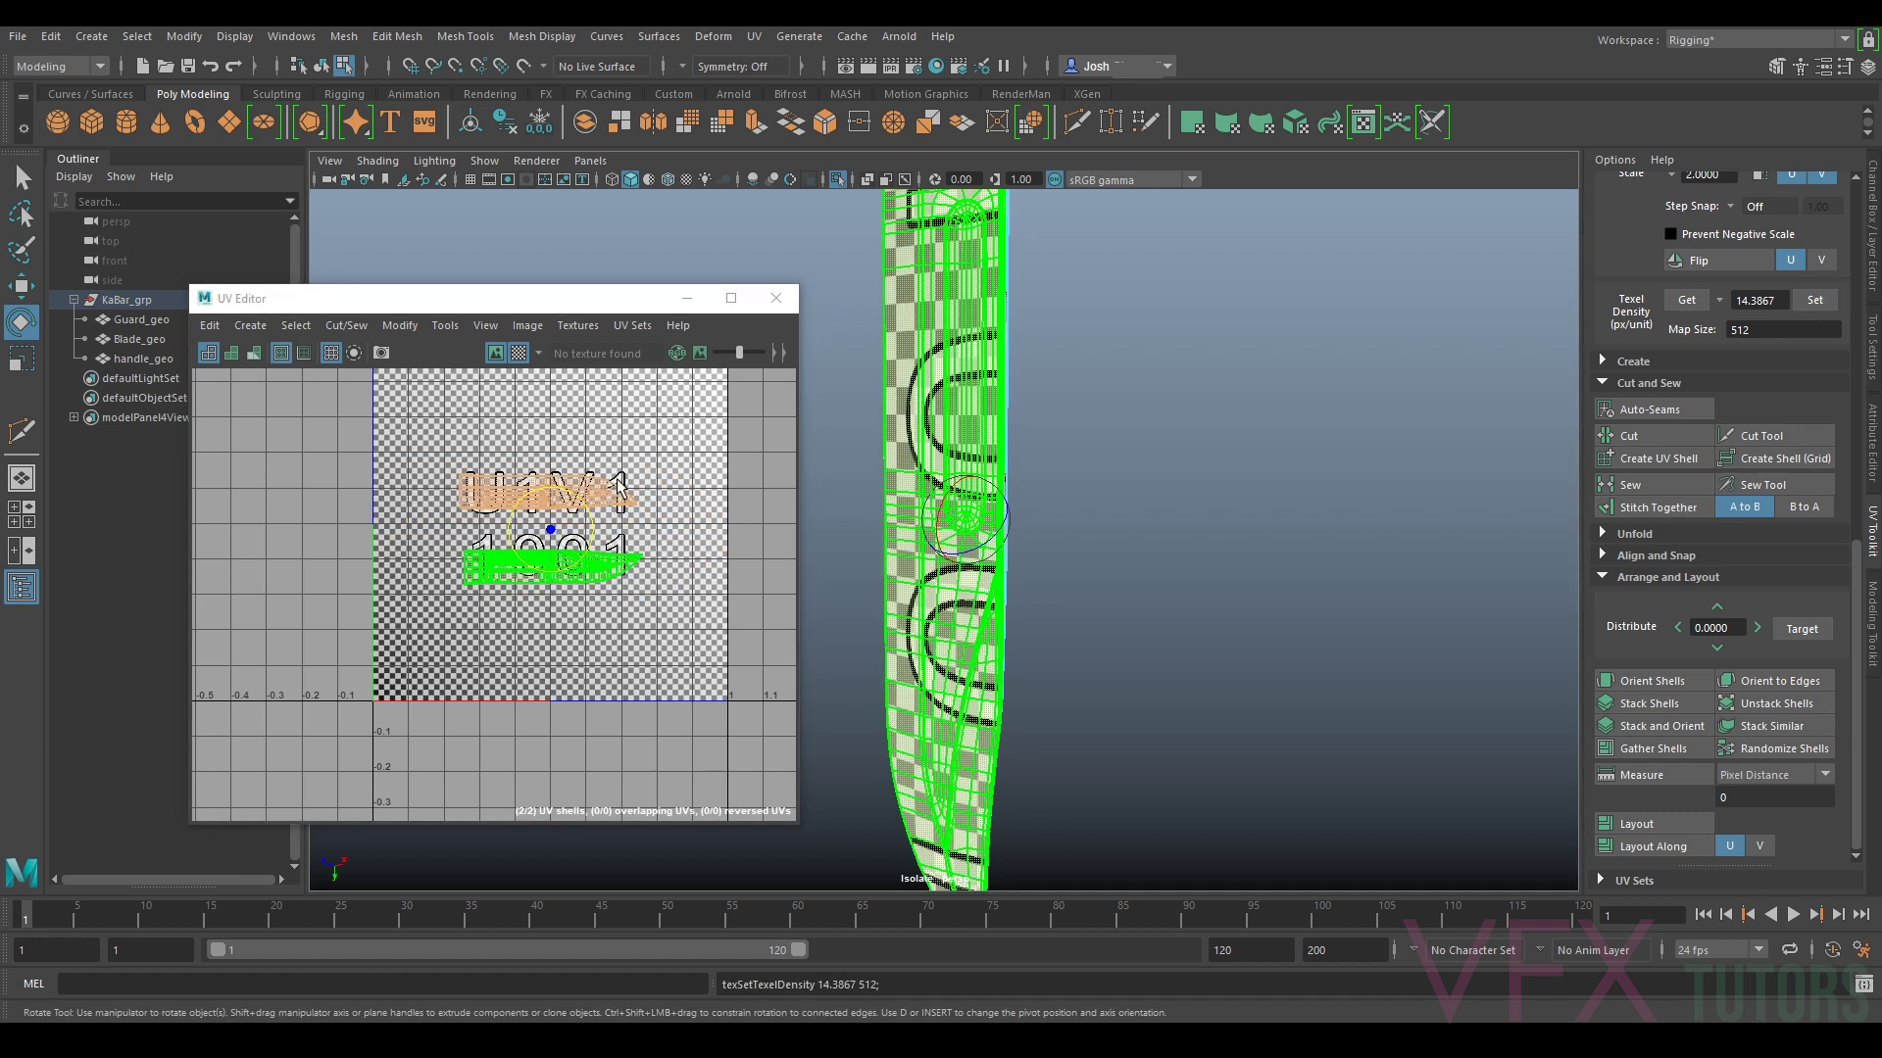
Step: Close the gap between the two blade shells and move them together into the lower-left corner of the UV tile
left_click(496, 482)
key("w")
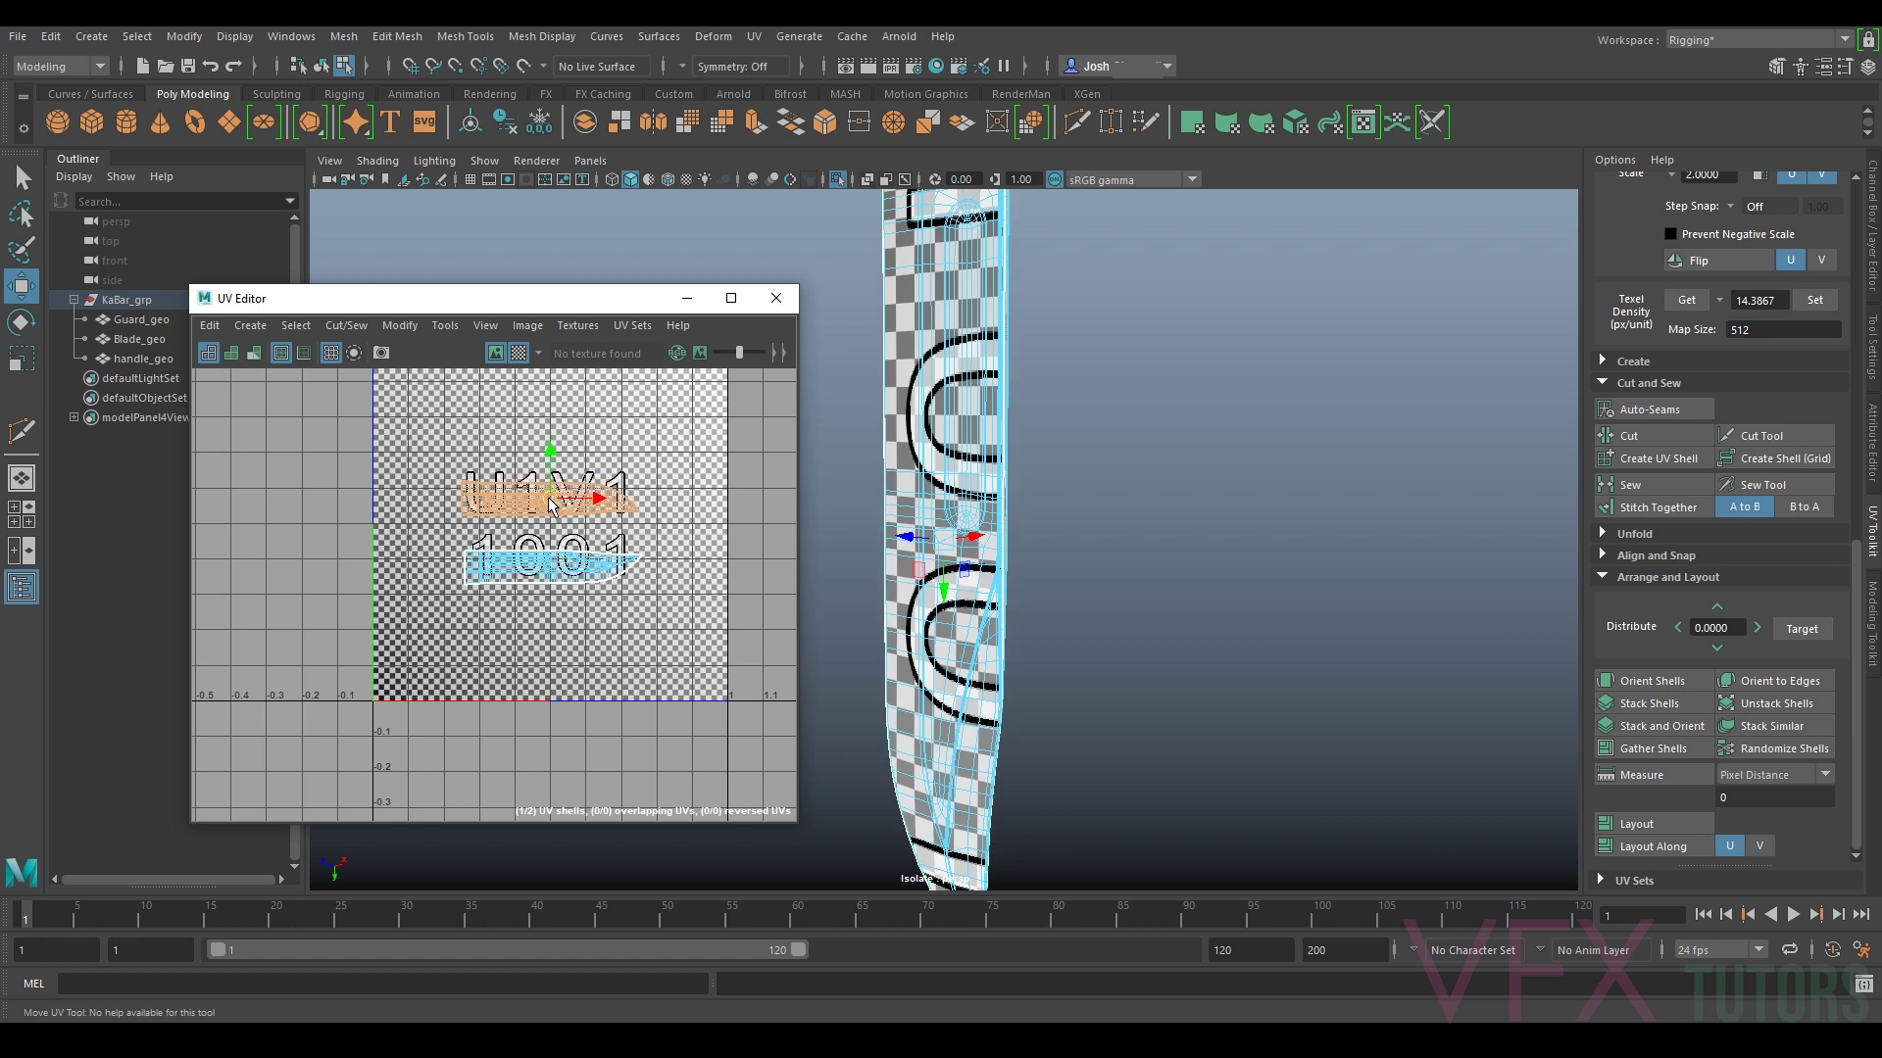
left_click(560, 552)
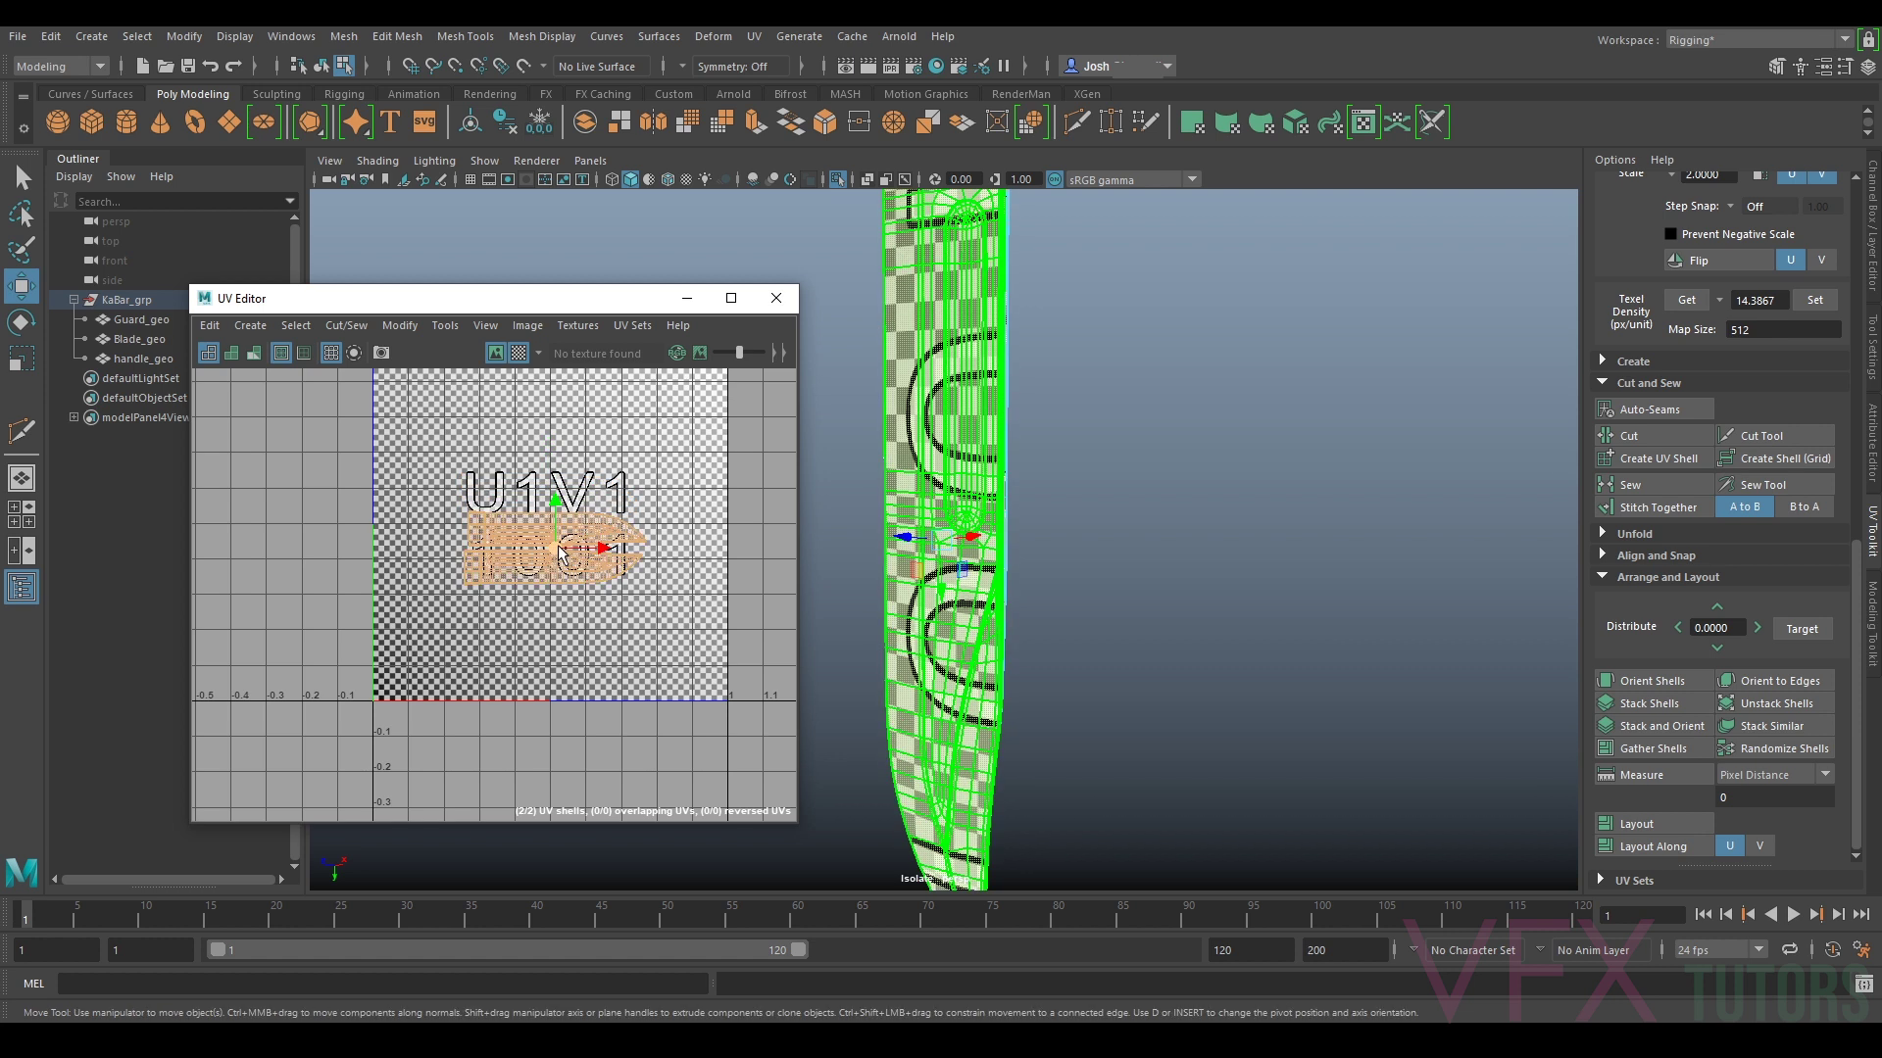
left_click_drag(561, 552, 500, 659)
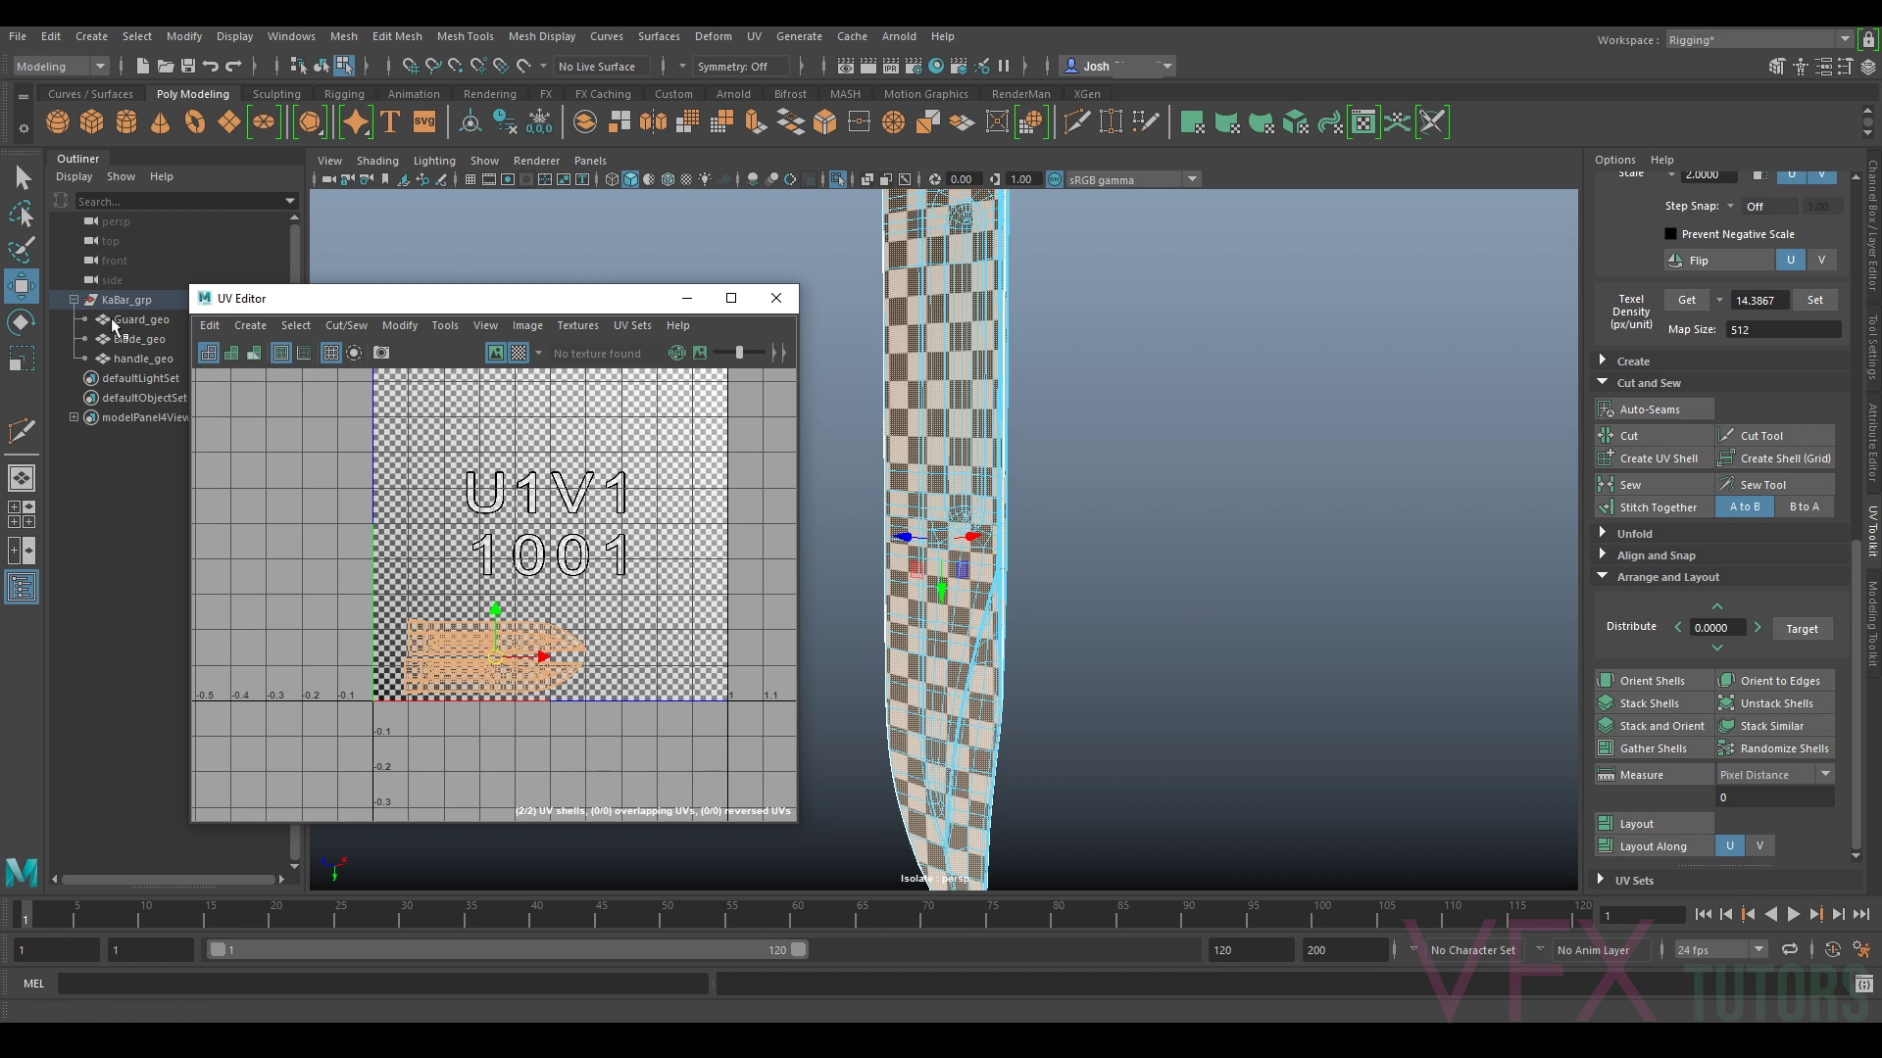
Step: Show the guard, handle and blade UVs together and move both guard shells up beside the handle shell
left_click(145, 320)
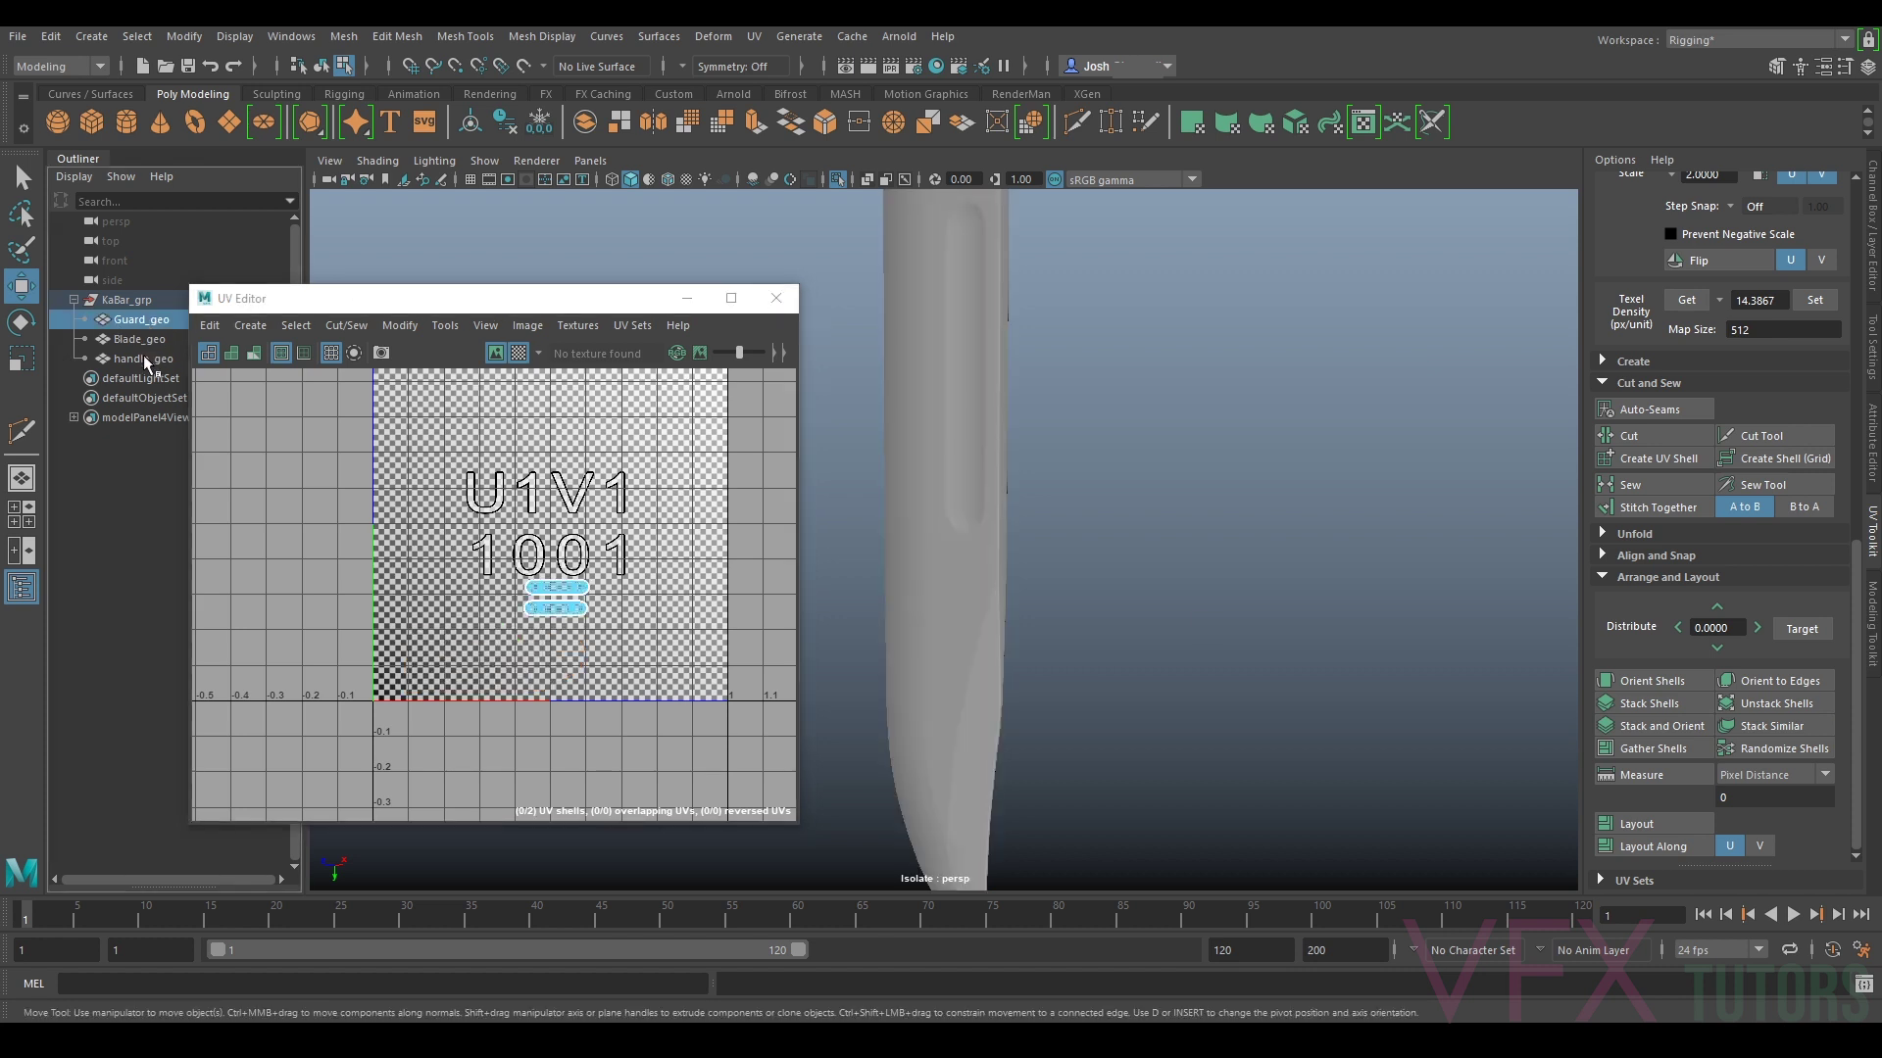
left_click(144, 358, "shift")
scroll(655, 521, "down", 2)
middle_click_drag(610, 444, 669, 479, "alt")
right_click_drag(611, 603, 620, 589)
left_click(538, 585)
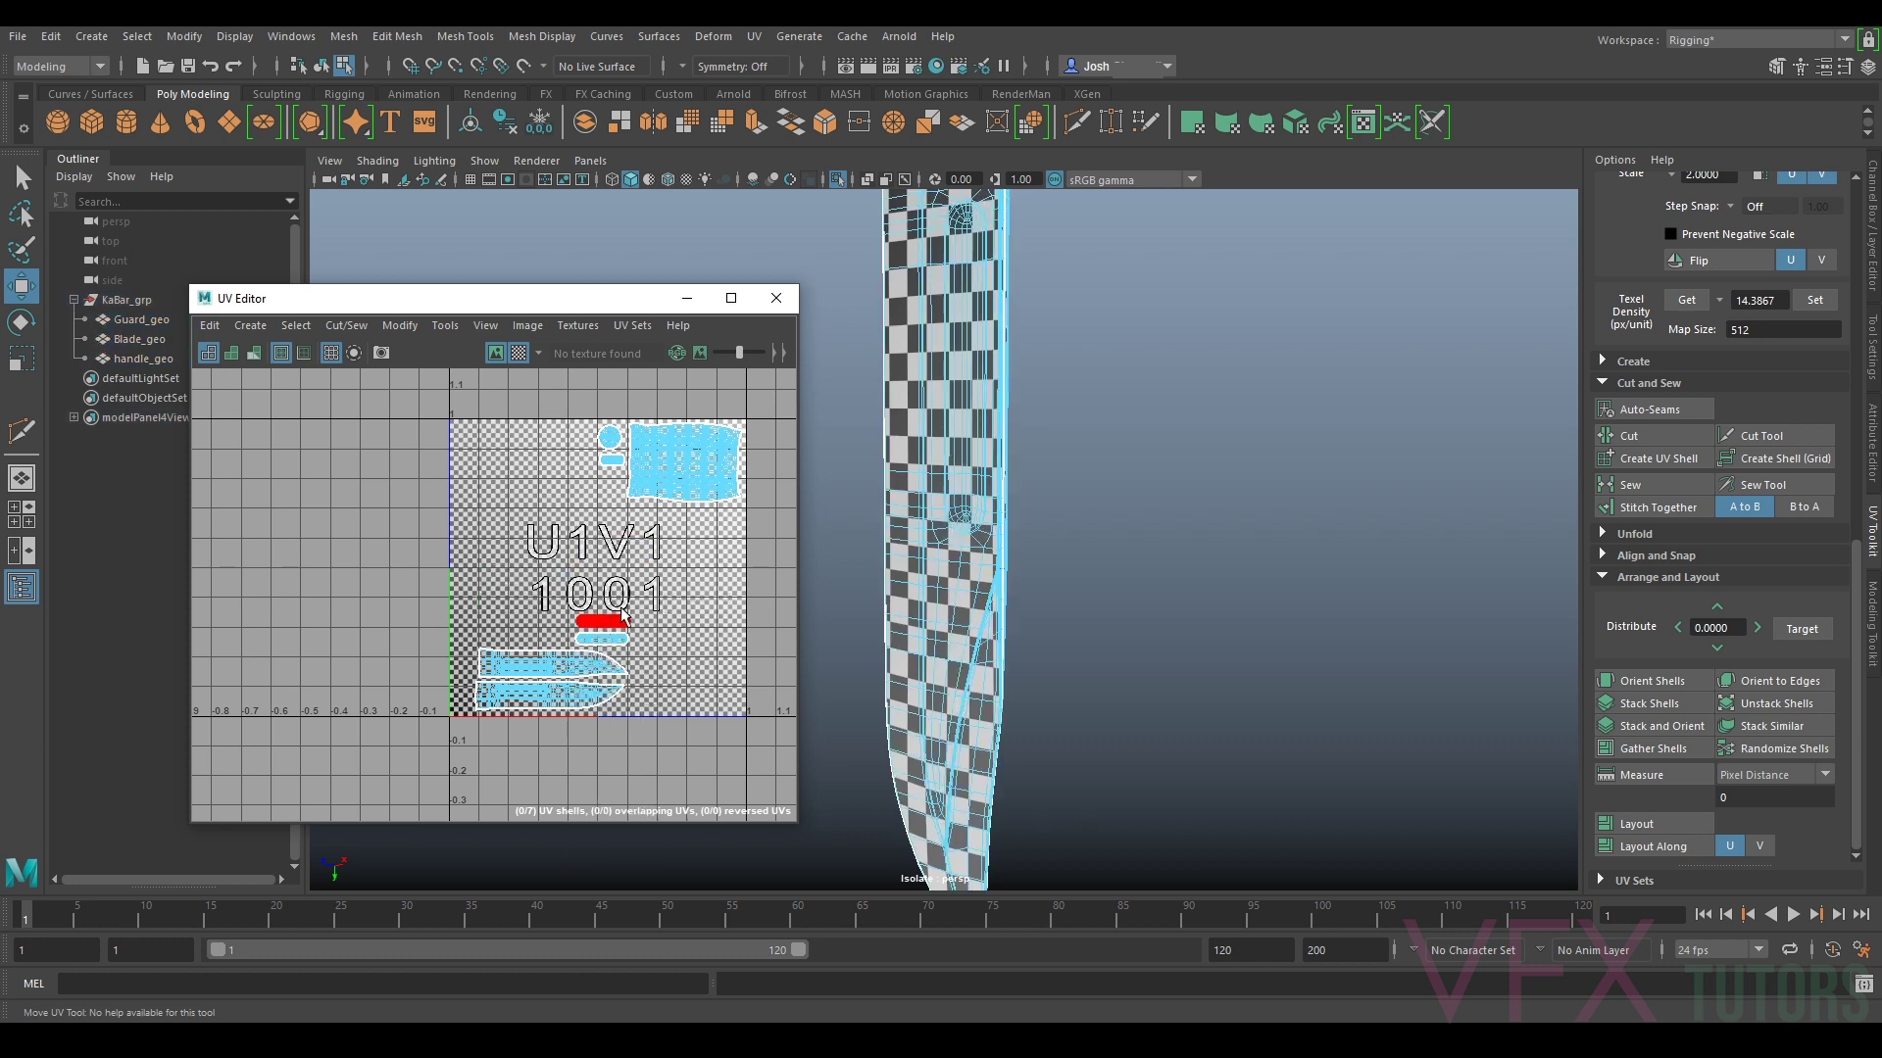
left_click(588, 647)
left_click_drag(605, 636, 612, 624)
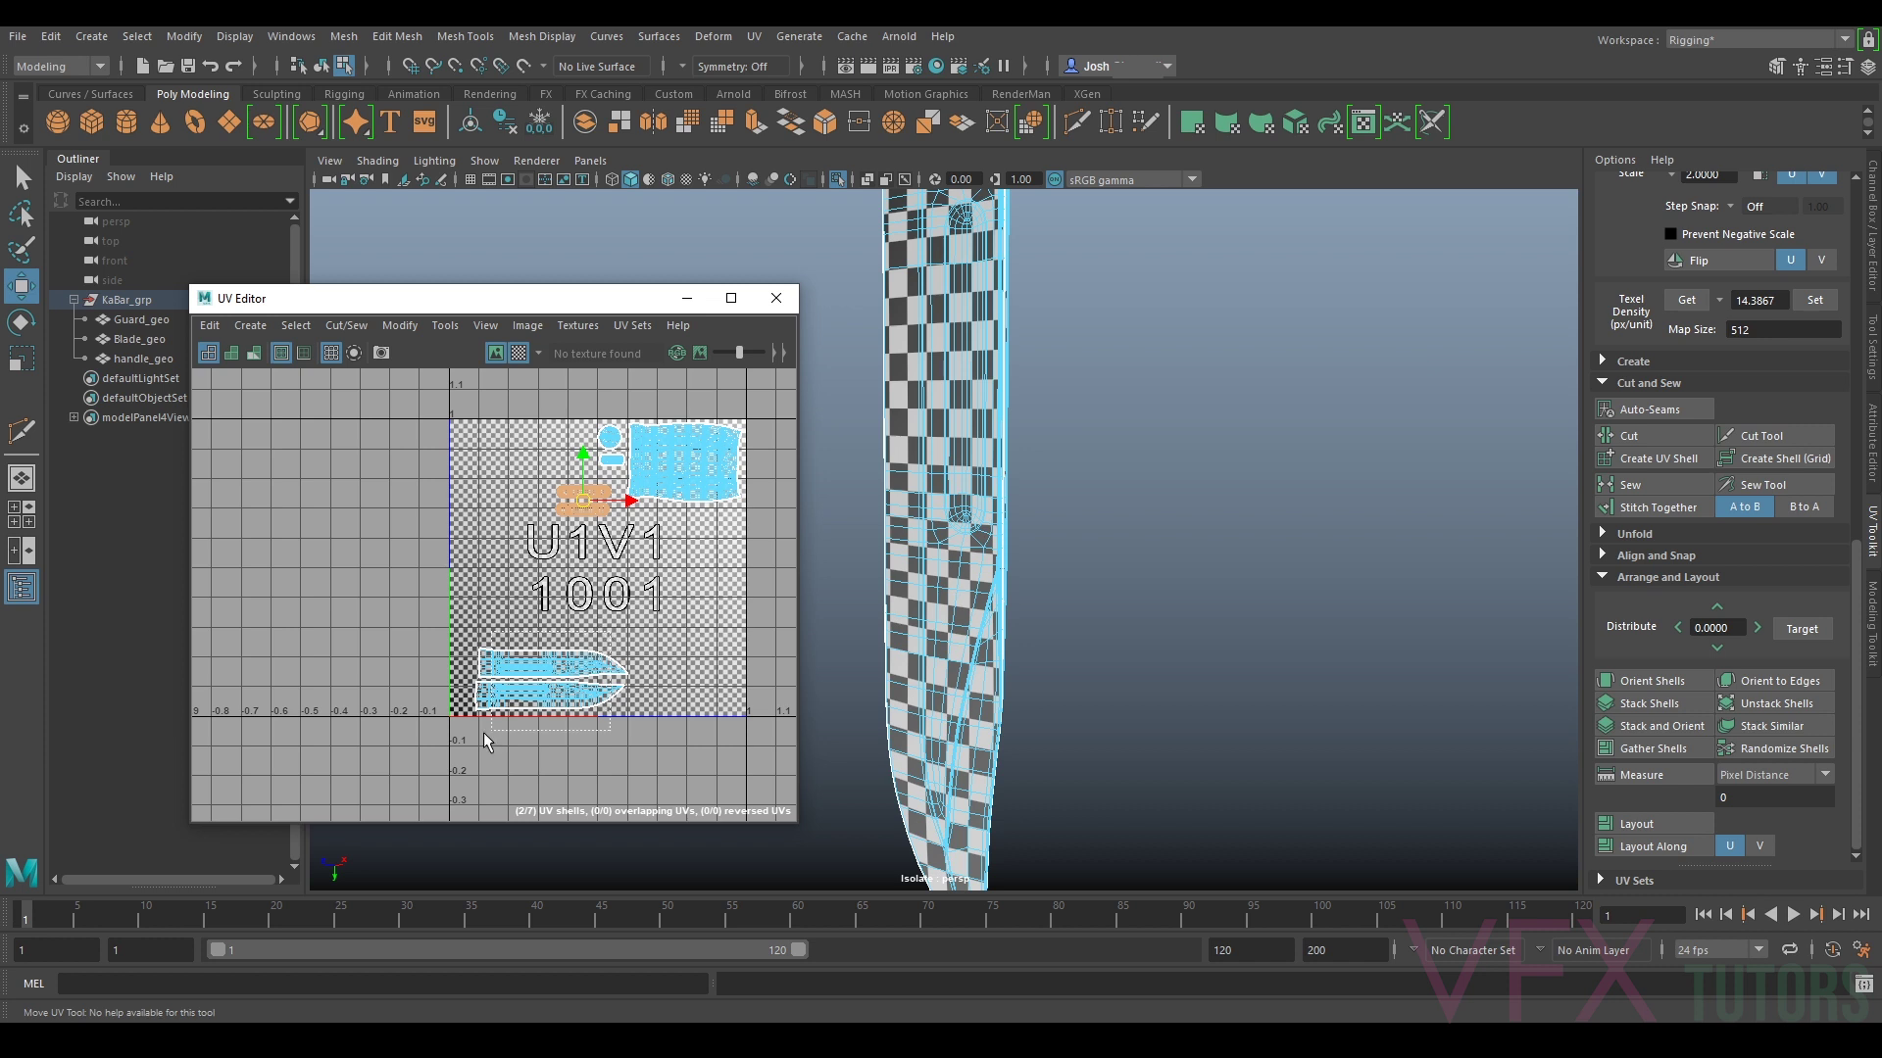
Step: Move the two blade shells up beneath the handle shell, keeping them clear of the guard shells
left_click_drag(485, 732, 476, 733)
left_click_drag(553, 678, 657, 567)
right_click_drag(664, 572, 768, 574, "alt")
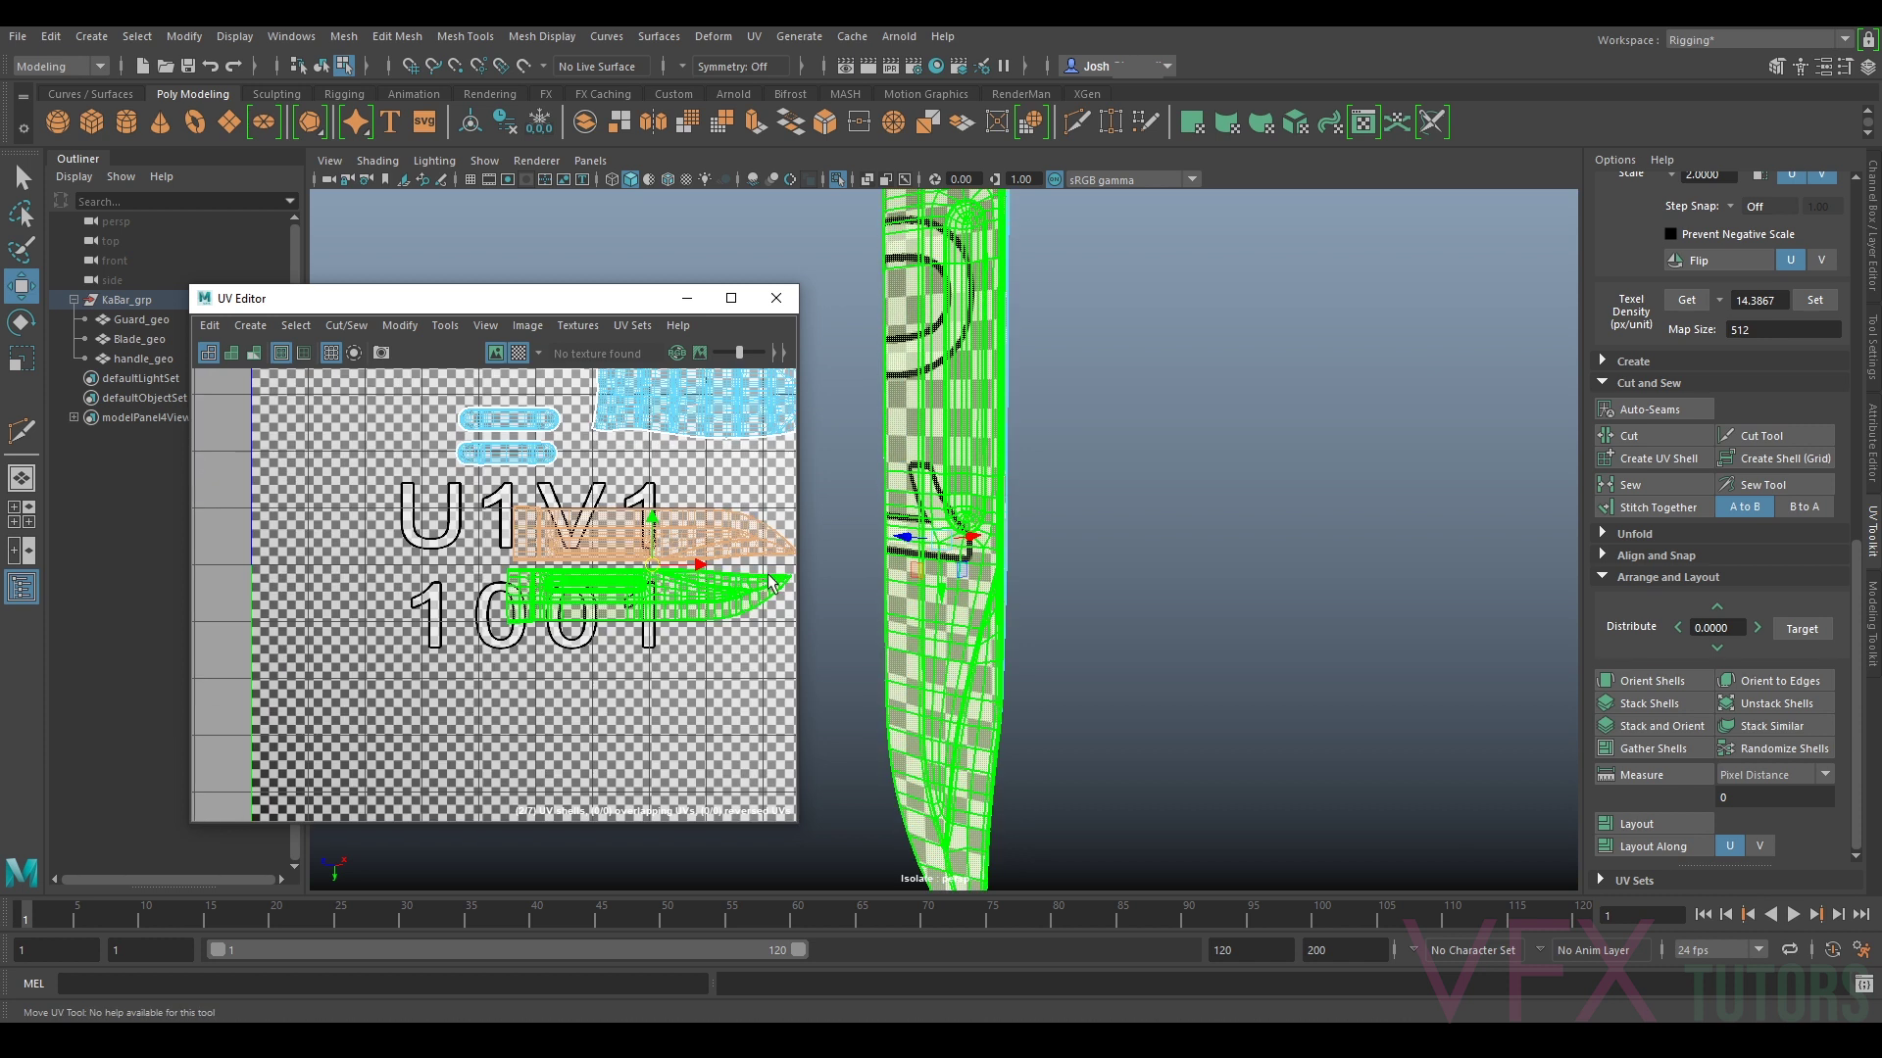
middle_click_drag(771, 585, 668, 639, "alt")
left_click(367, 460)
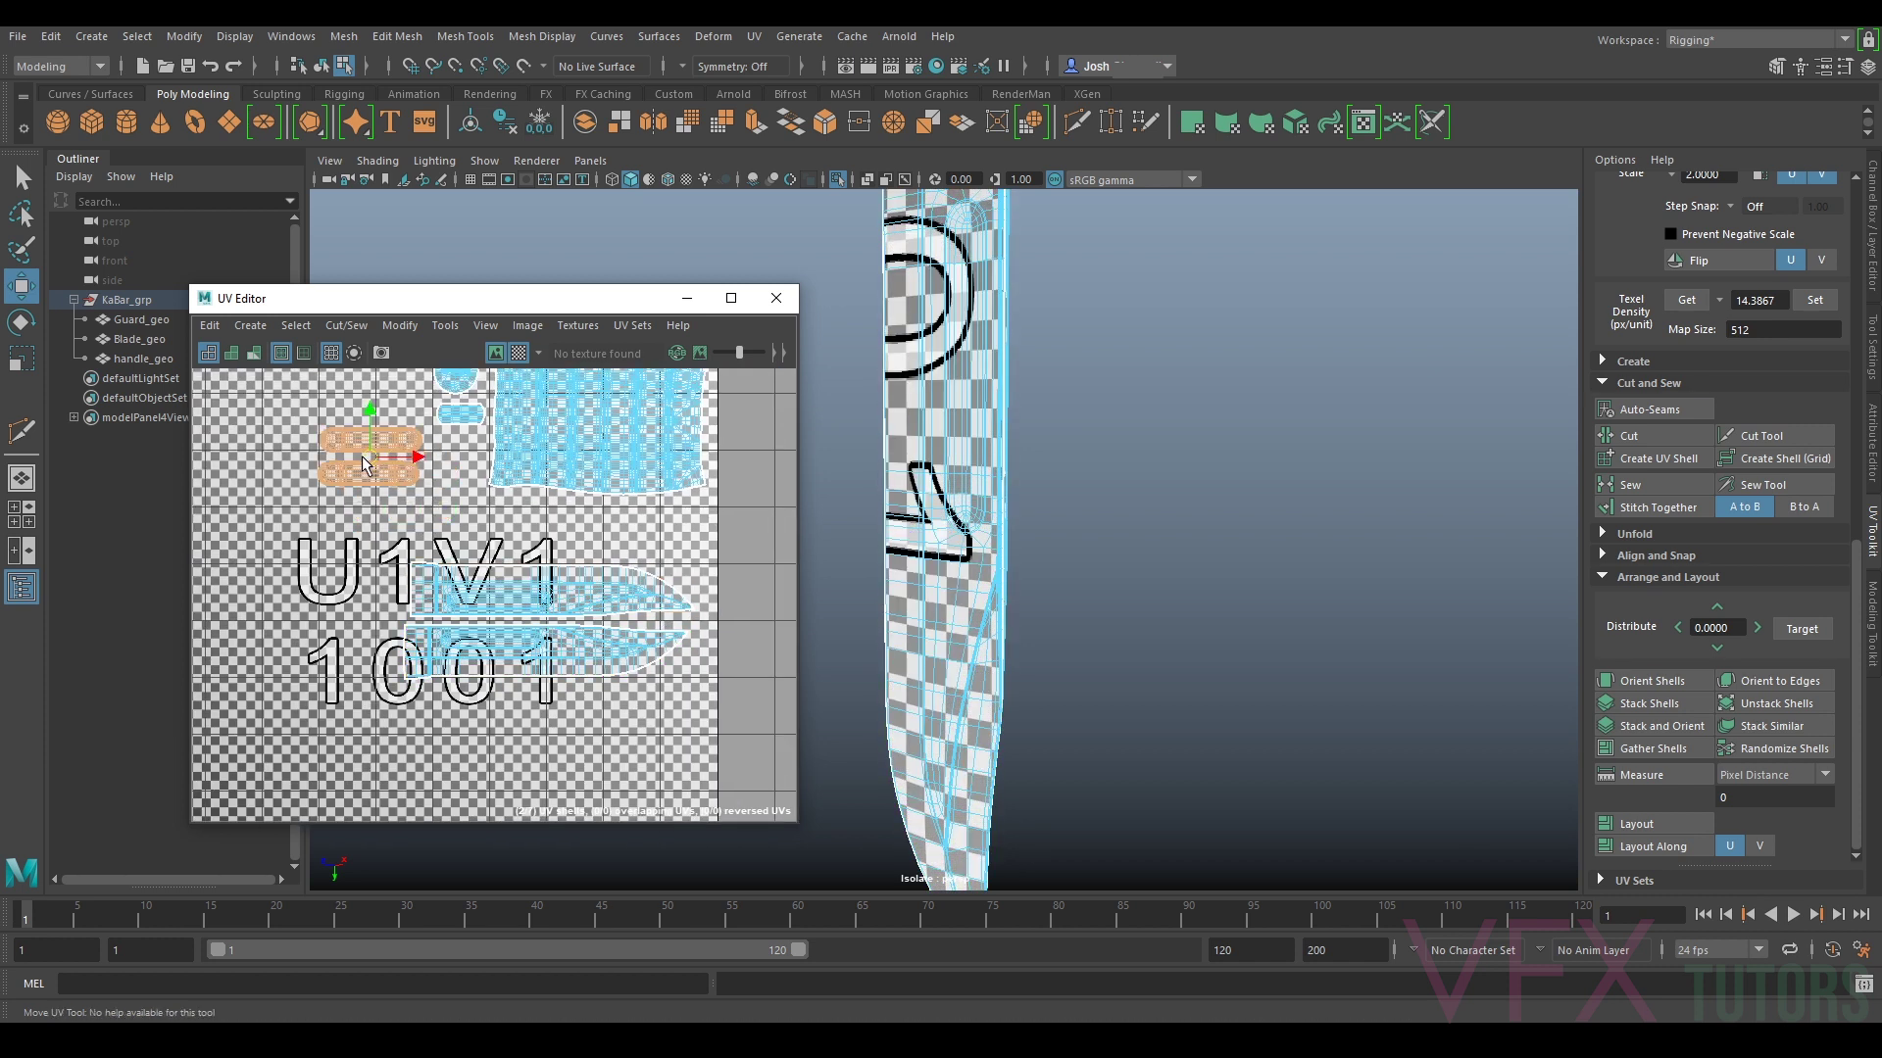
scroll(587, 574, "down", 3)
left_click_drag(594, 545, 541, 657)
scroll(570, 623, "up", 2)
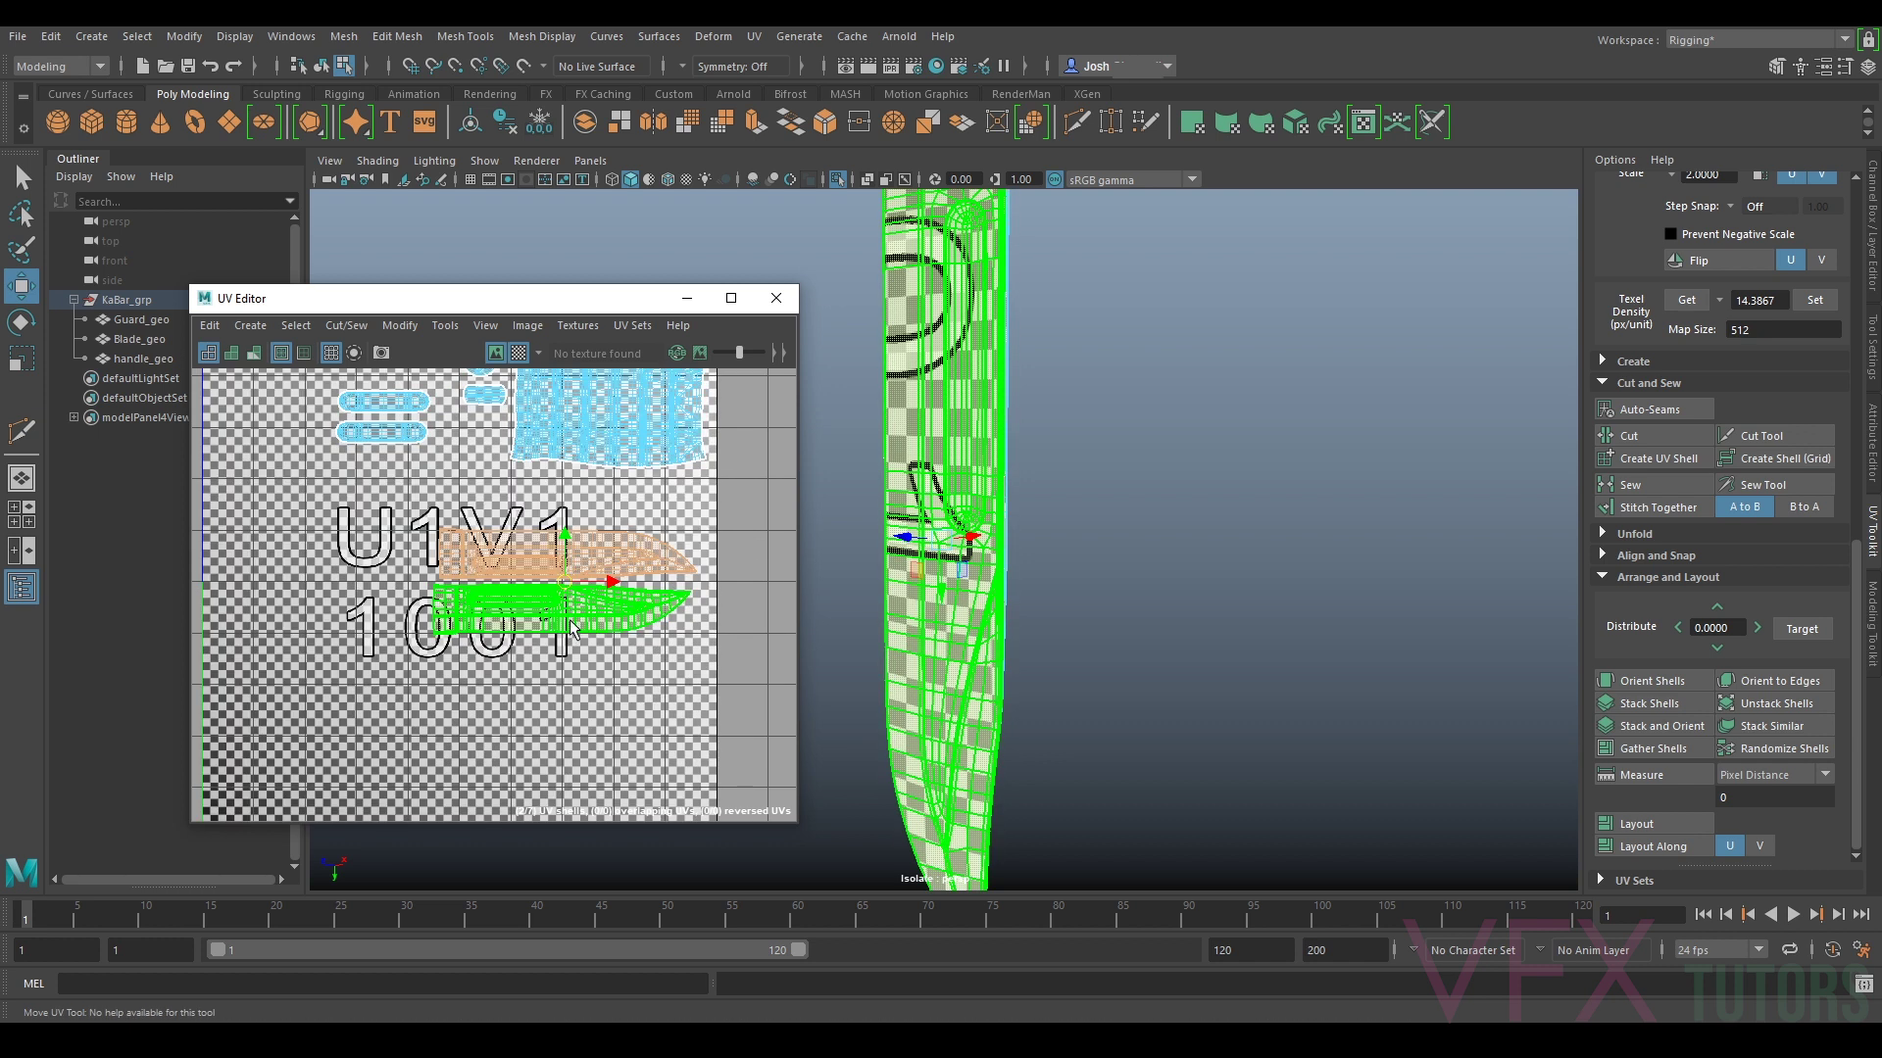
left_click_drag(566, 585, 582, 528)
middle_click_drag(660, 534, 708, 616, "alt")
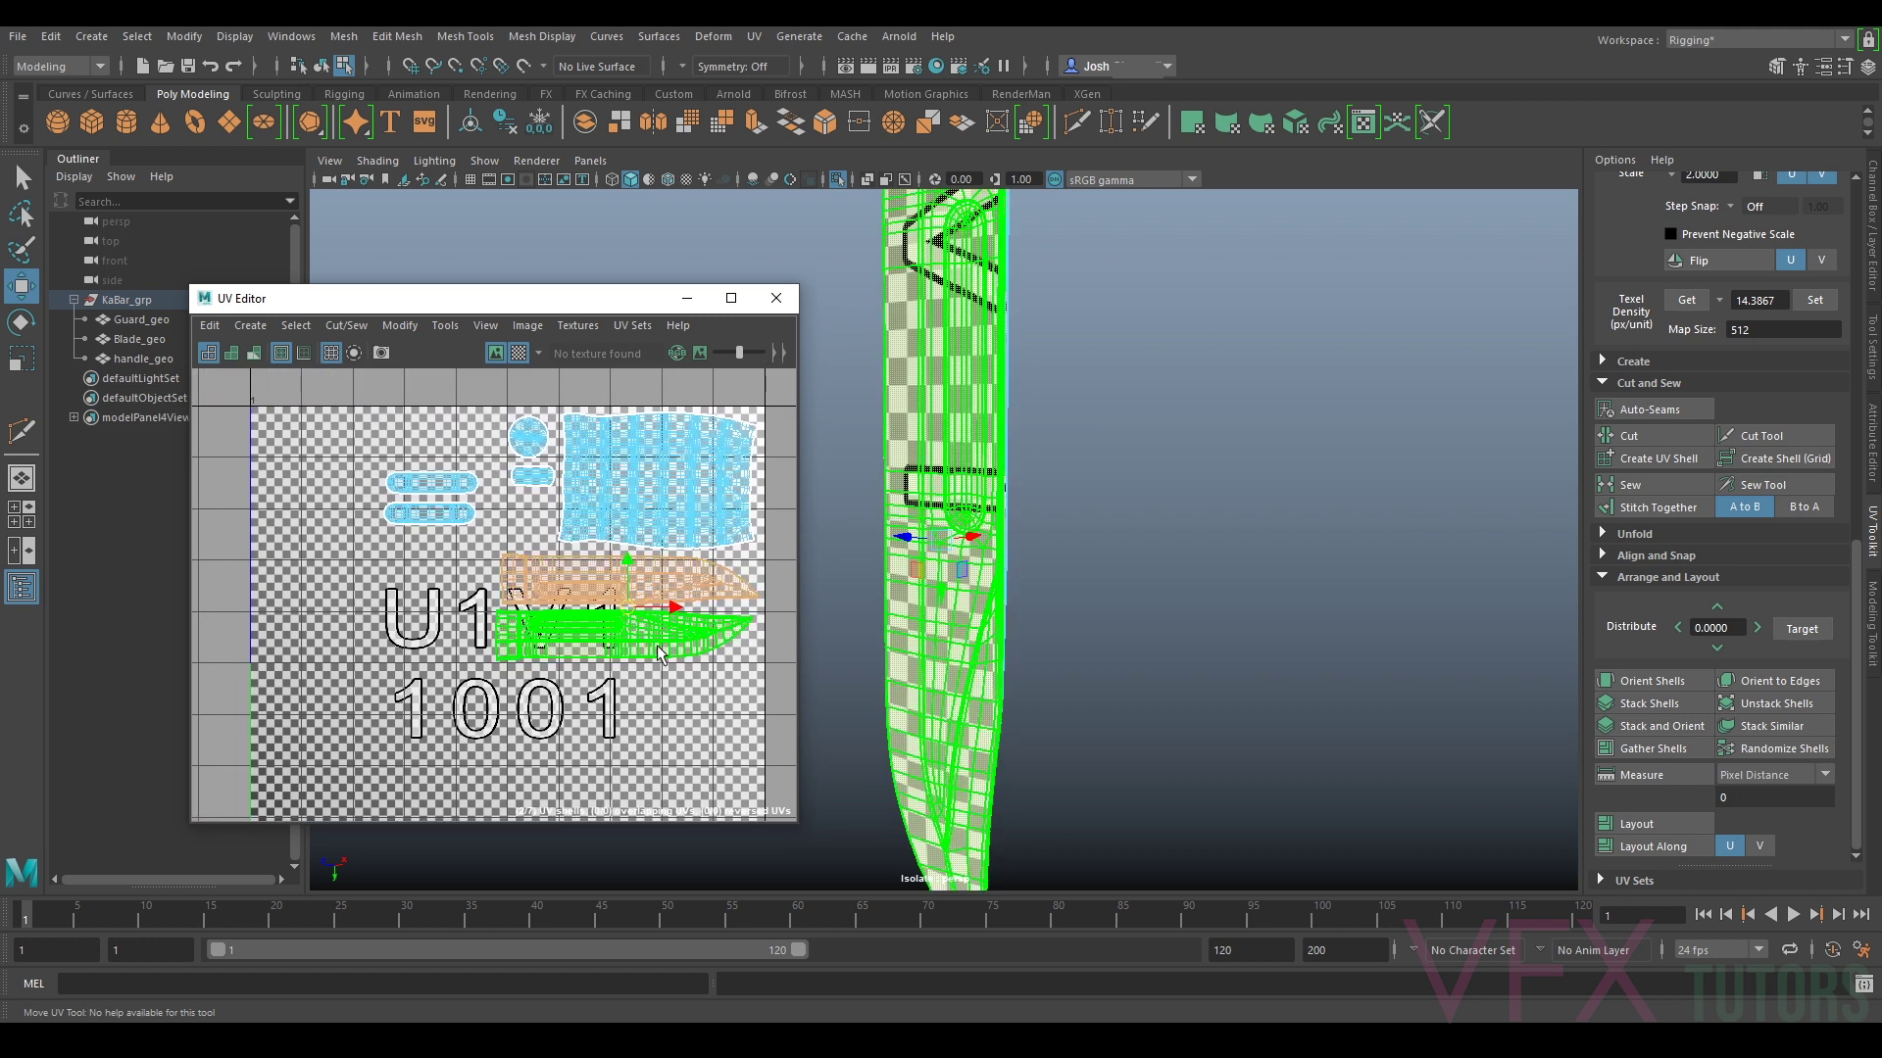
Step: Nudge each blade shell individually so the pair lines up with a narrow gap beneath the handle shell
left_click(669, 633)
left_click_drag(655, 642, 662, 645)
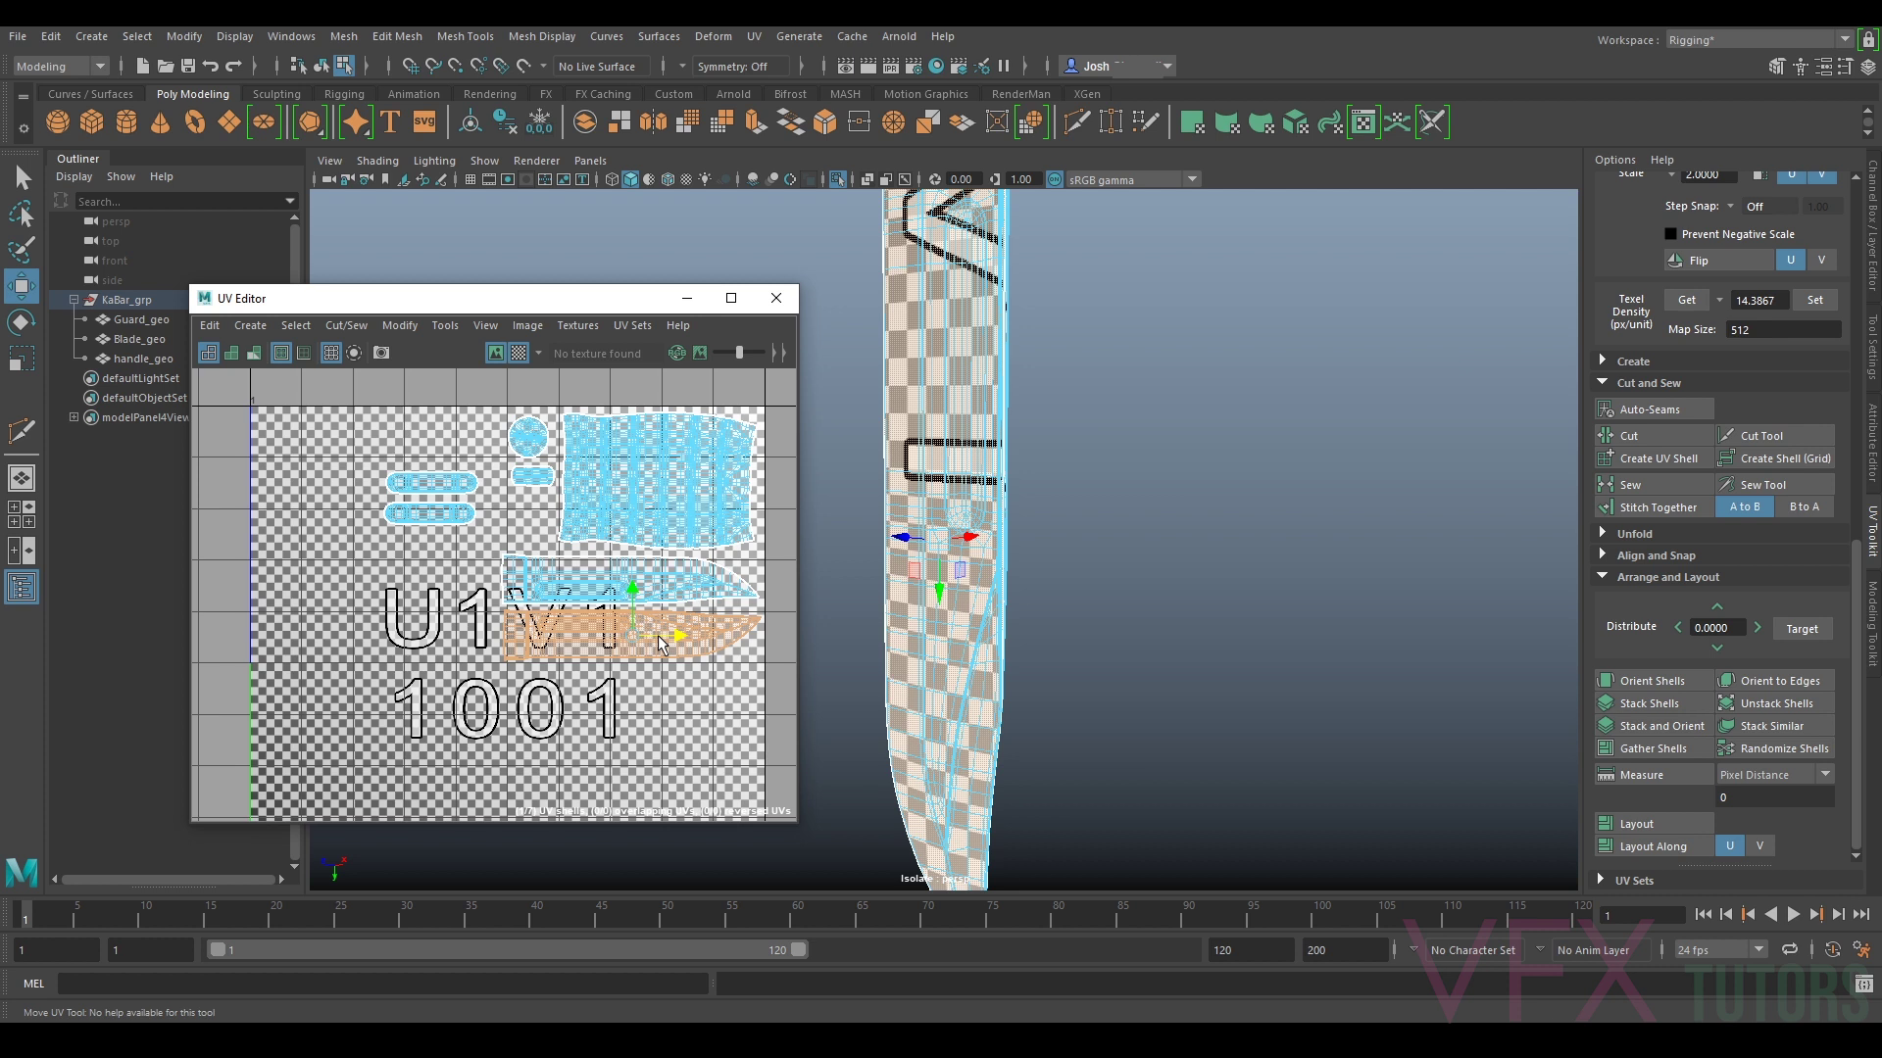
scroll(653, 606, "up", 2)
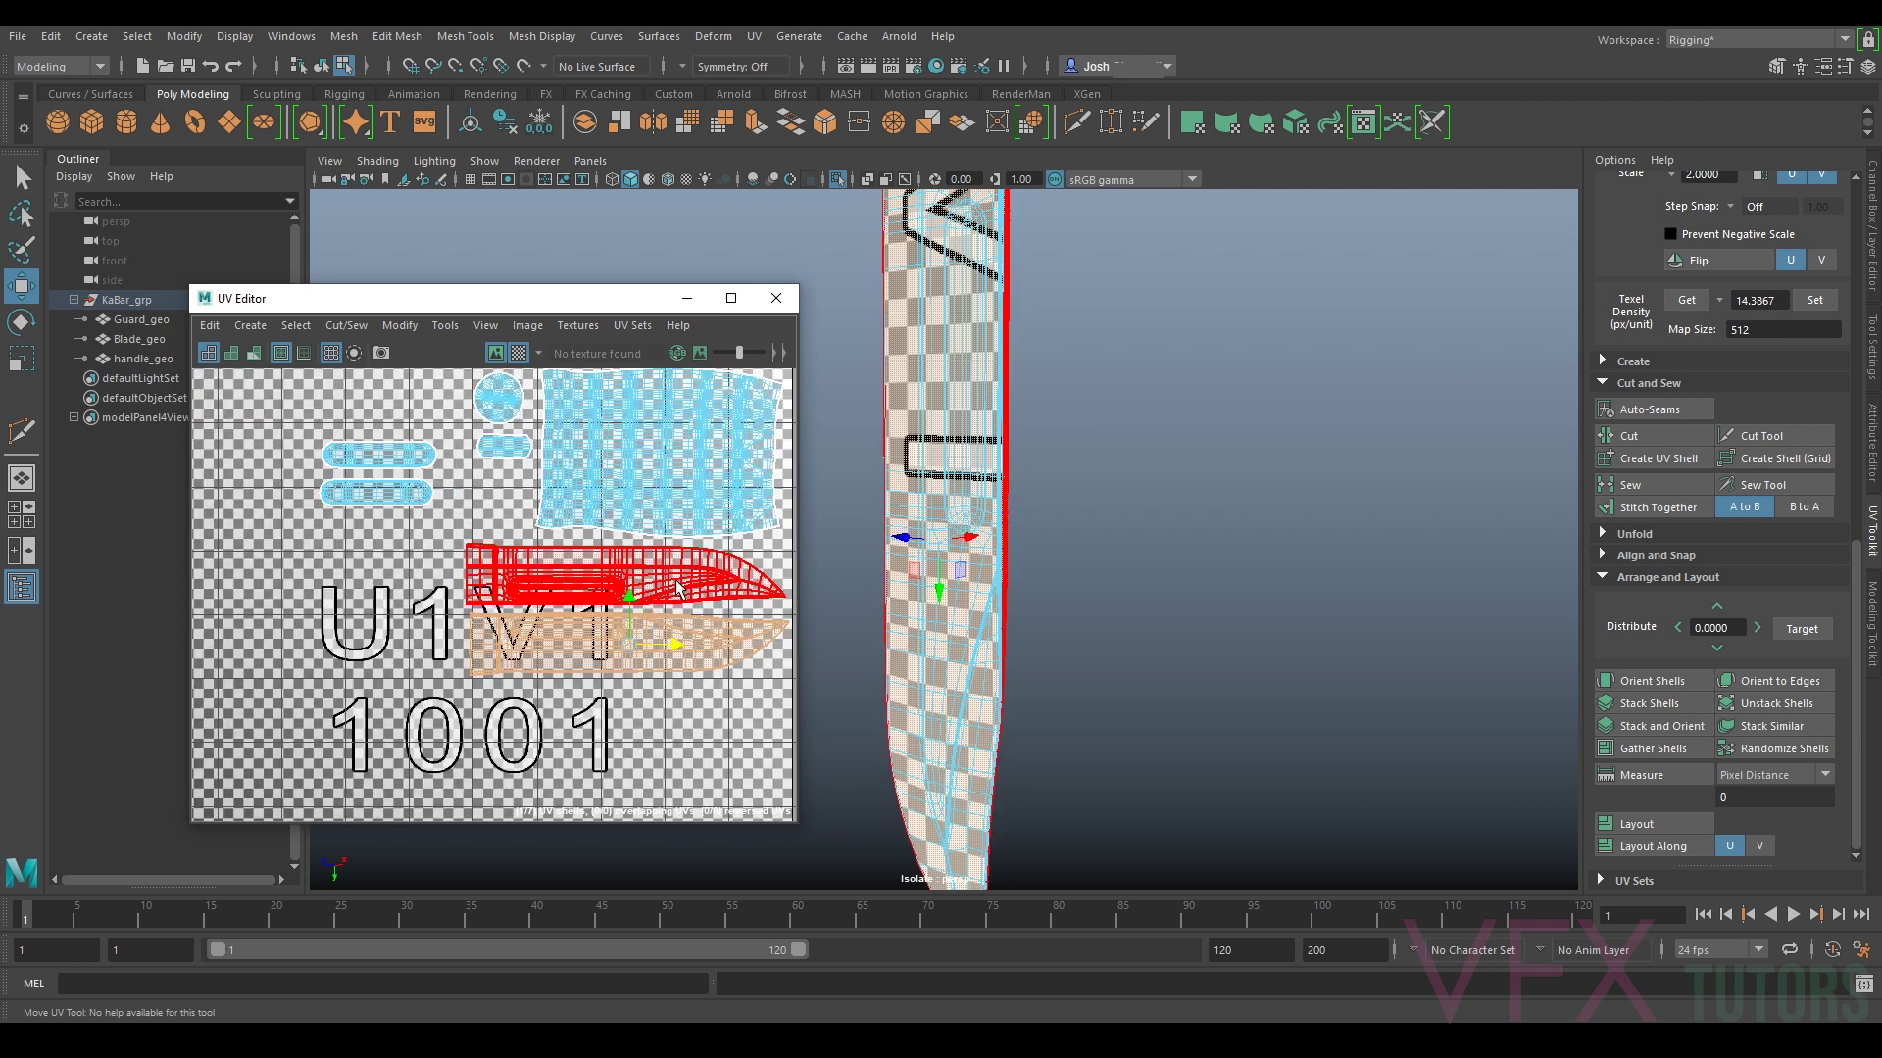
left_click(674, 585)
left_click_drag(625, 558, 628, 562)
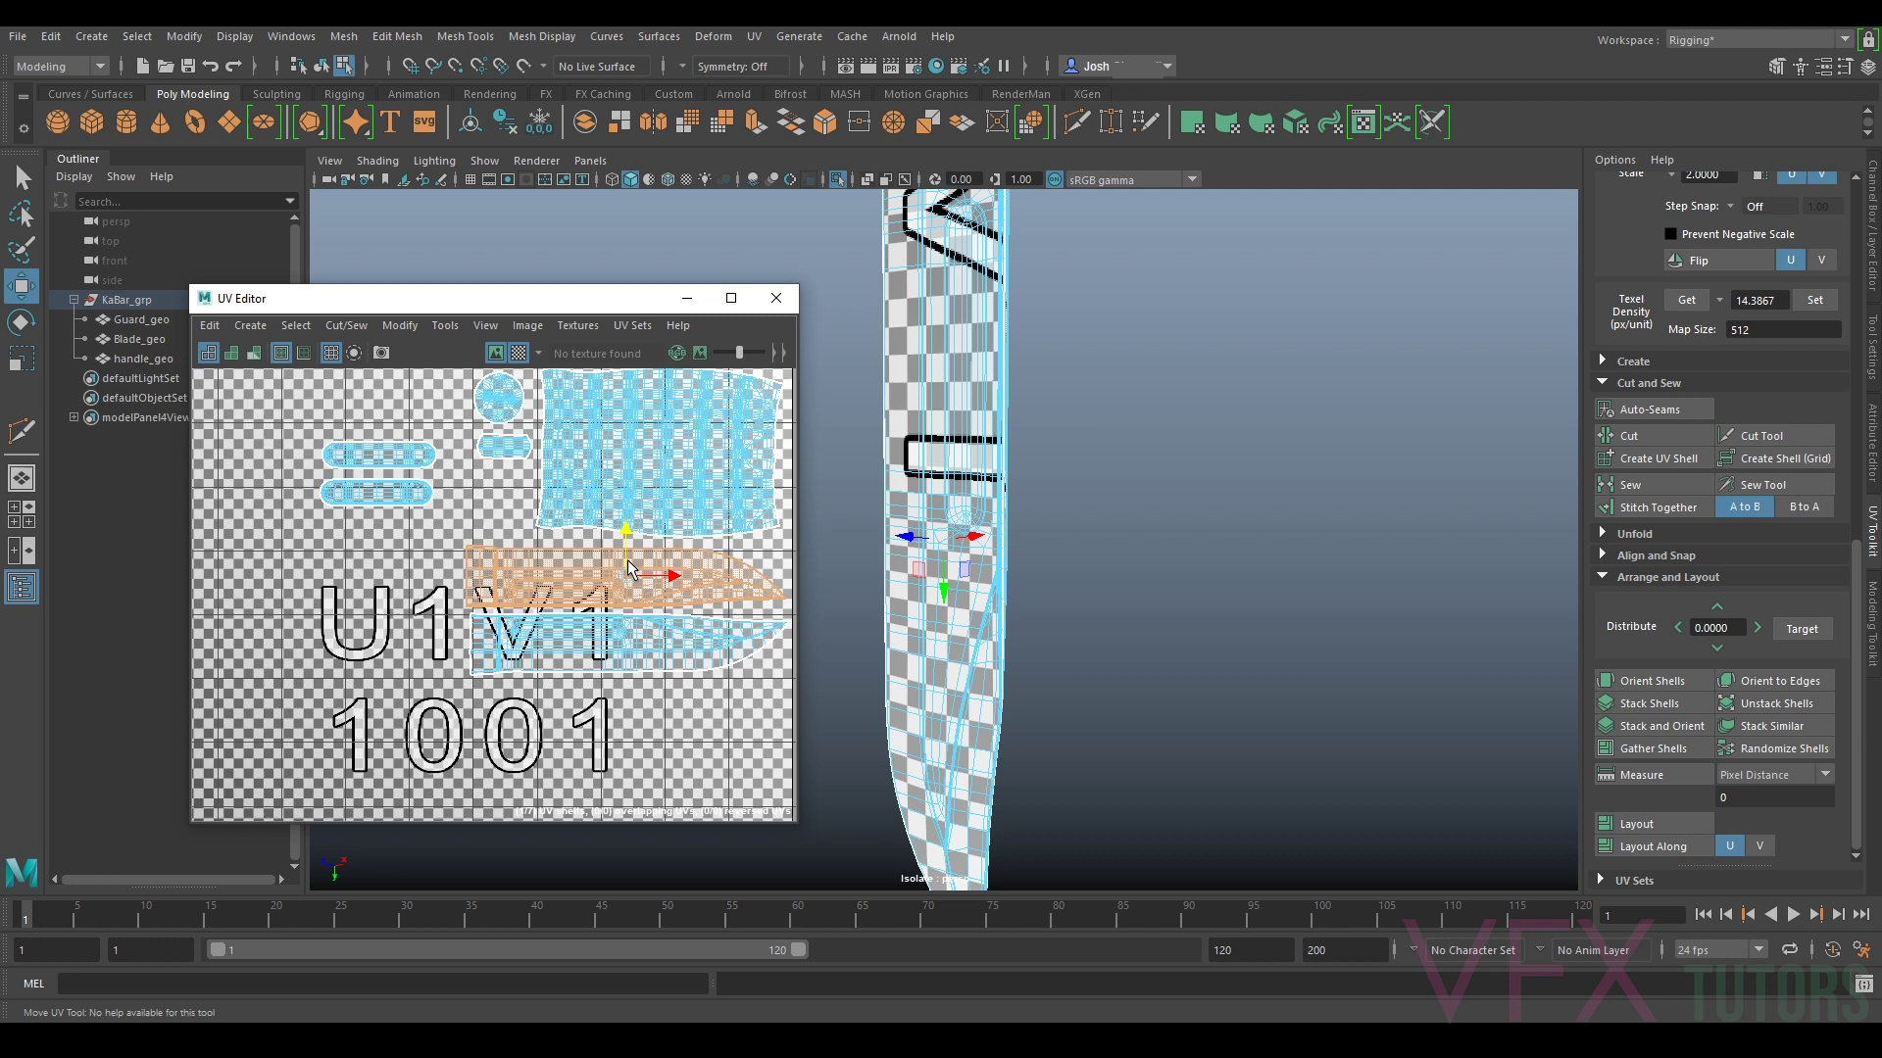
middle_click_drag(675, 583, 586, 586, "alt")
left_click_drag(582, 579, 586, 580)
Step: Move both guard shells together to sit beneath the small strip shell, beside the large handle shell
middle_click_drag(492, 509, 628, 610, "alt")
left_click(431, 564)
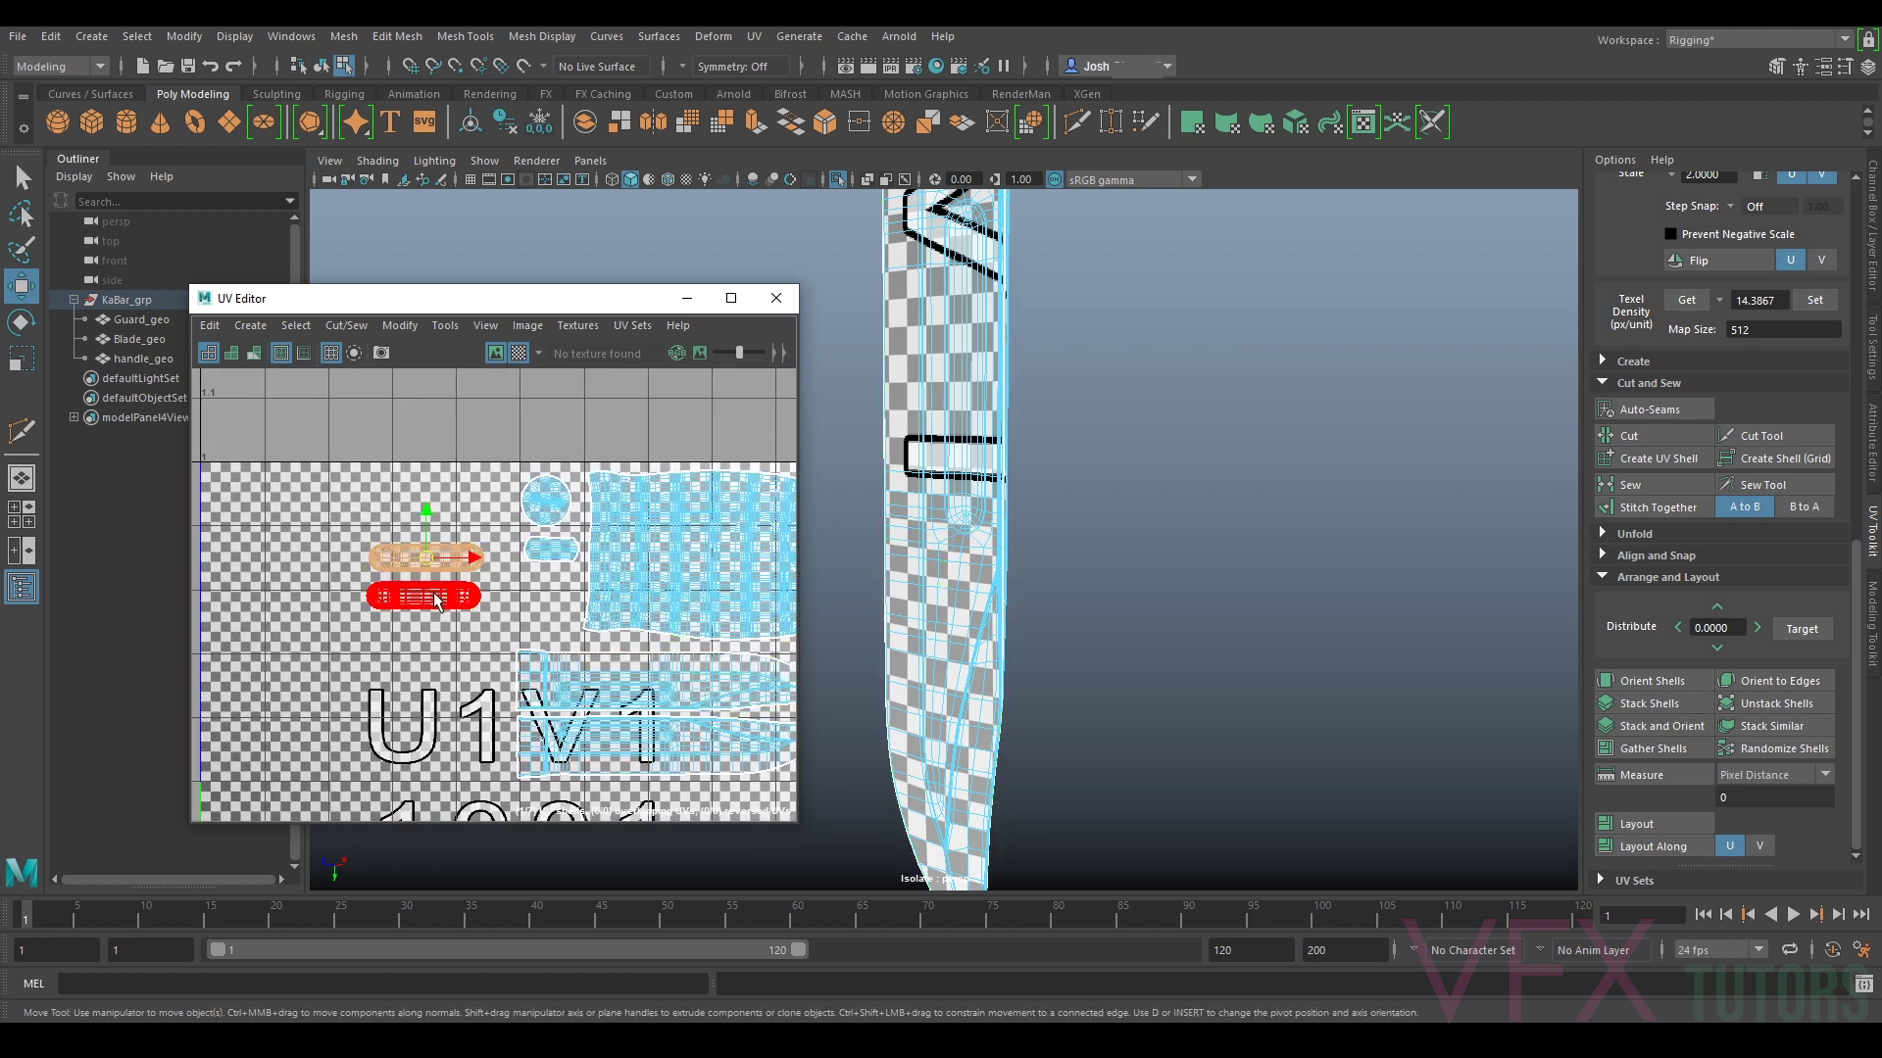
left_click(433, 595, "shift")
left_click_drag(433, 574, 465, 593)
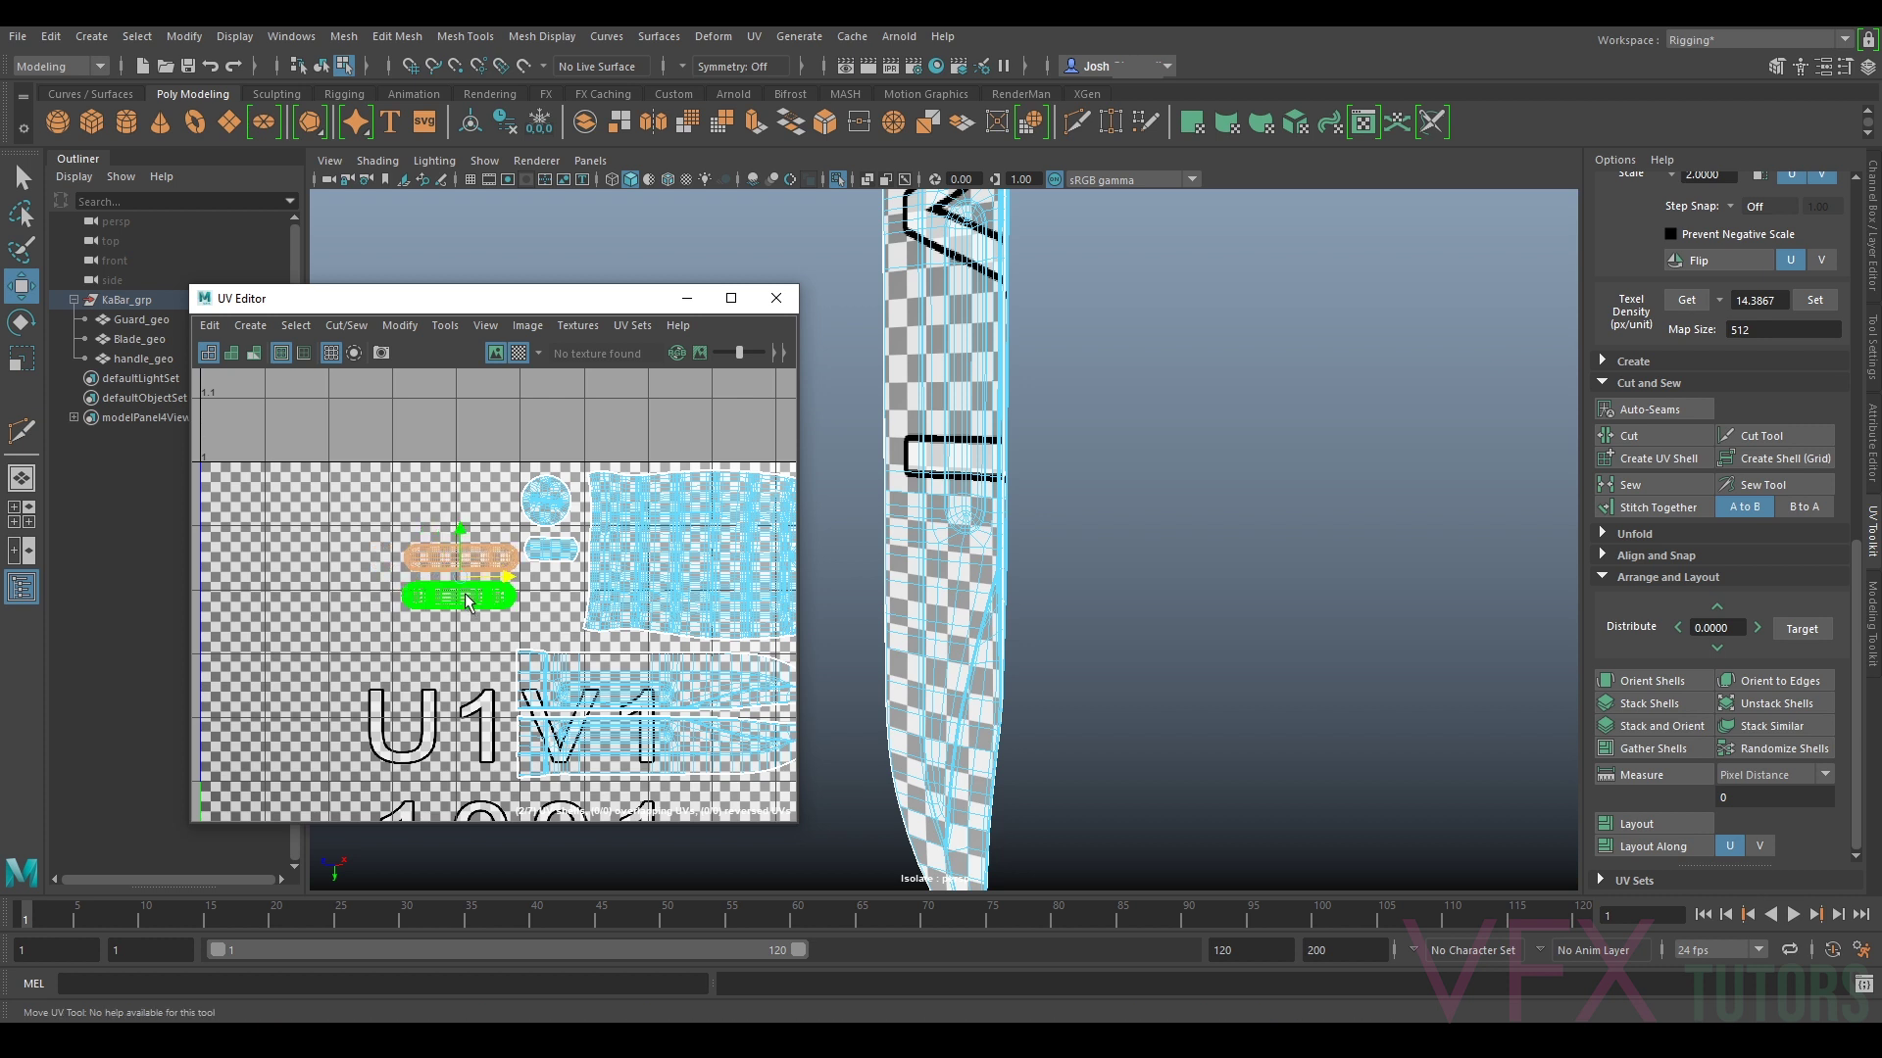
scroll(519, 588, "down", 3)
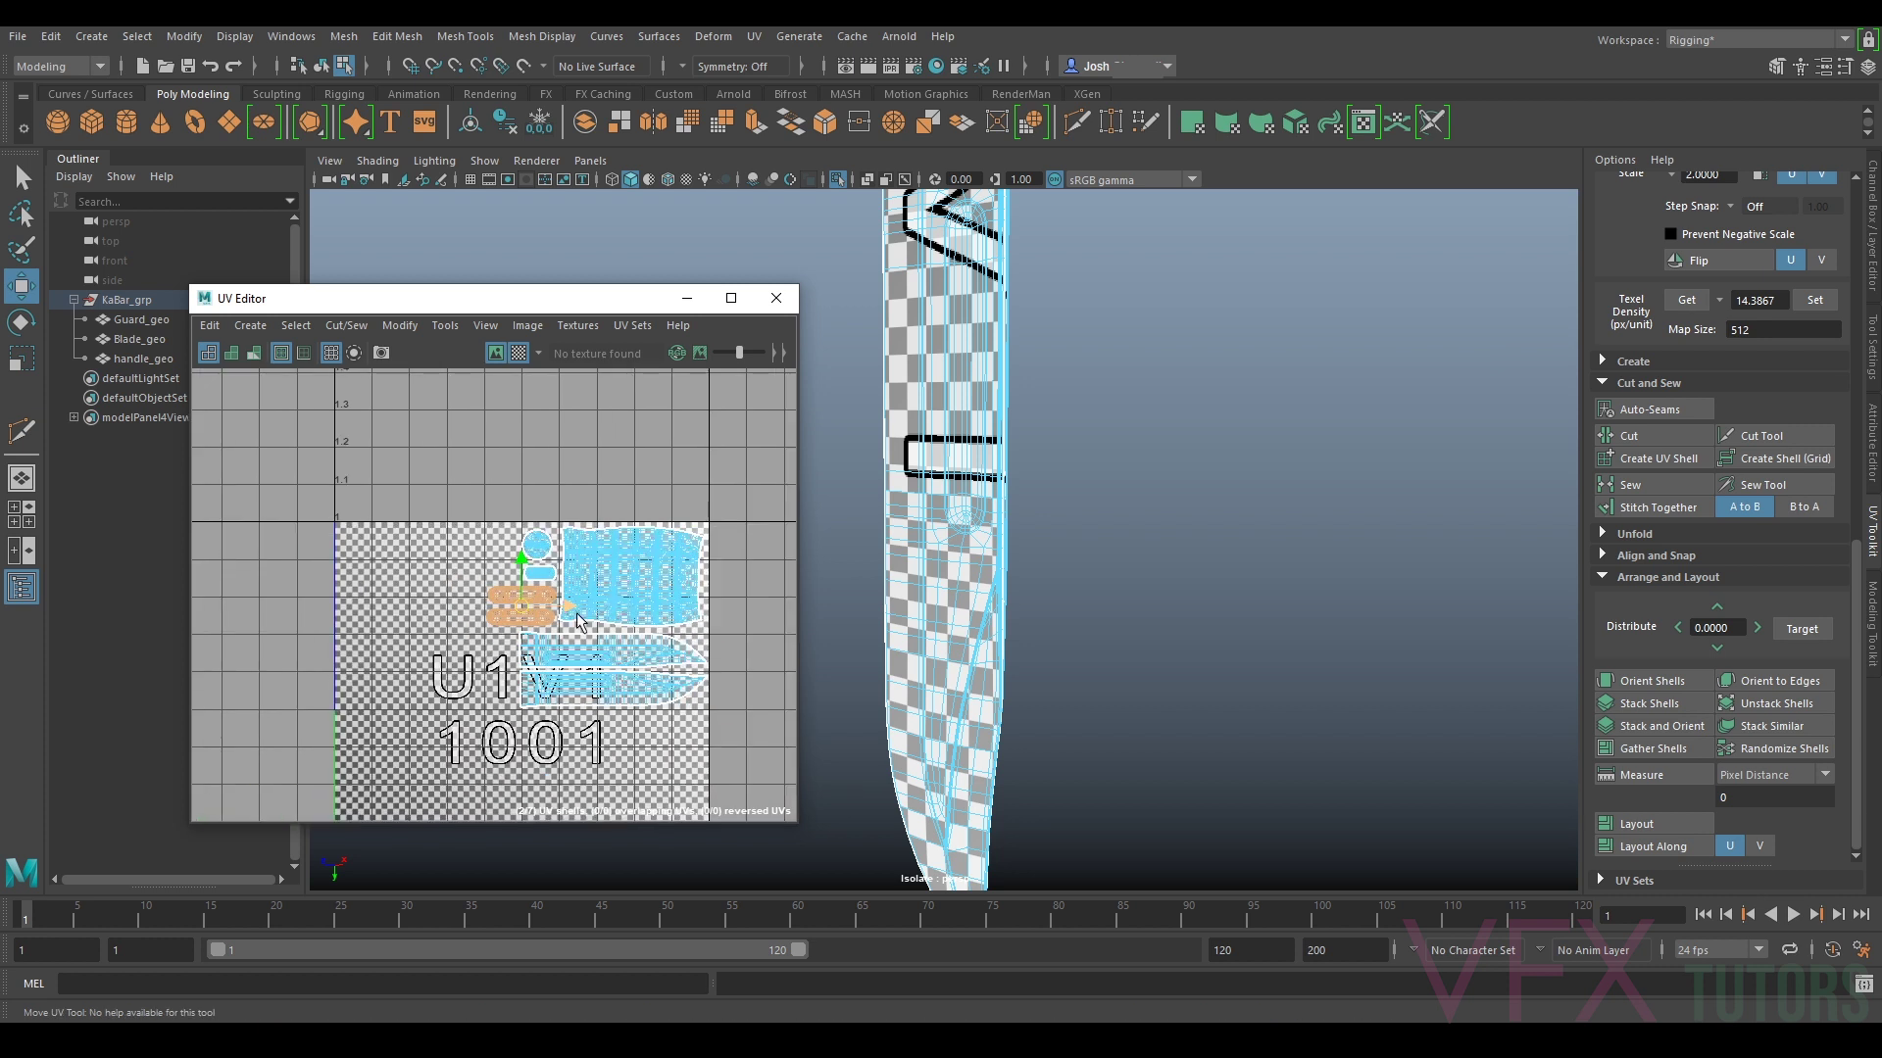
Step: Select all seven shells and scale them up uniformly, repositioning them to fill most of the UV tile
left_click_drag(455, 600, 655, 428)
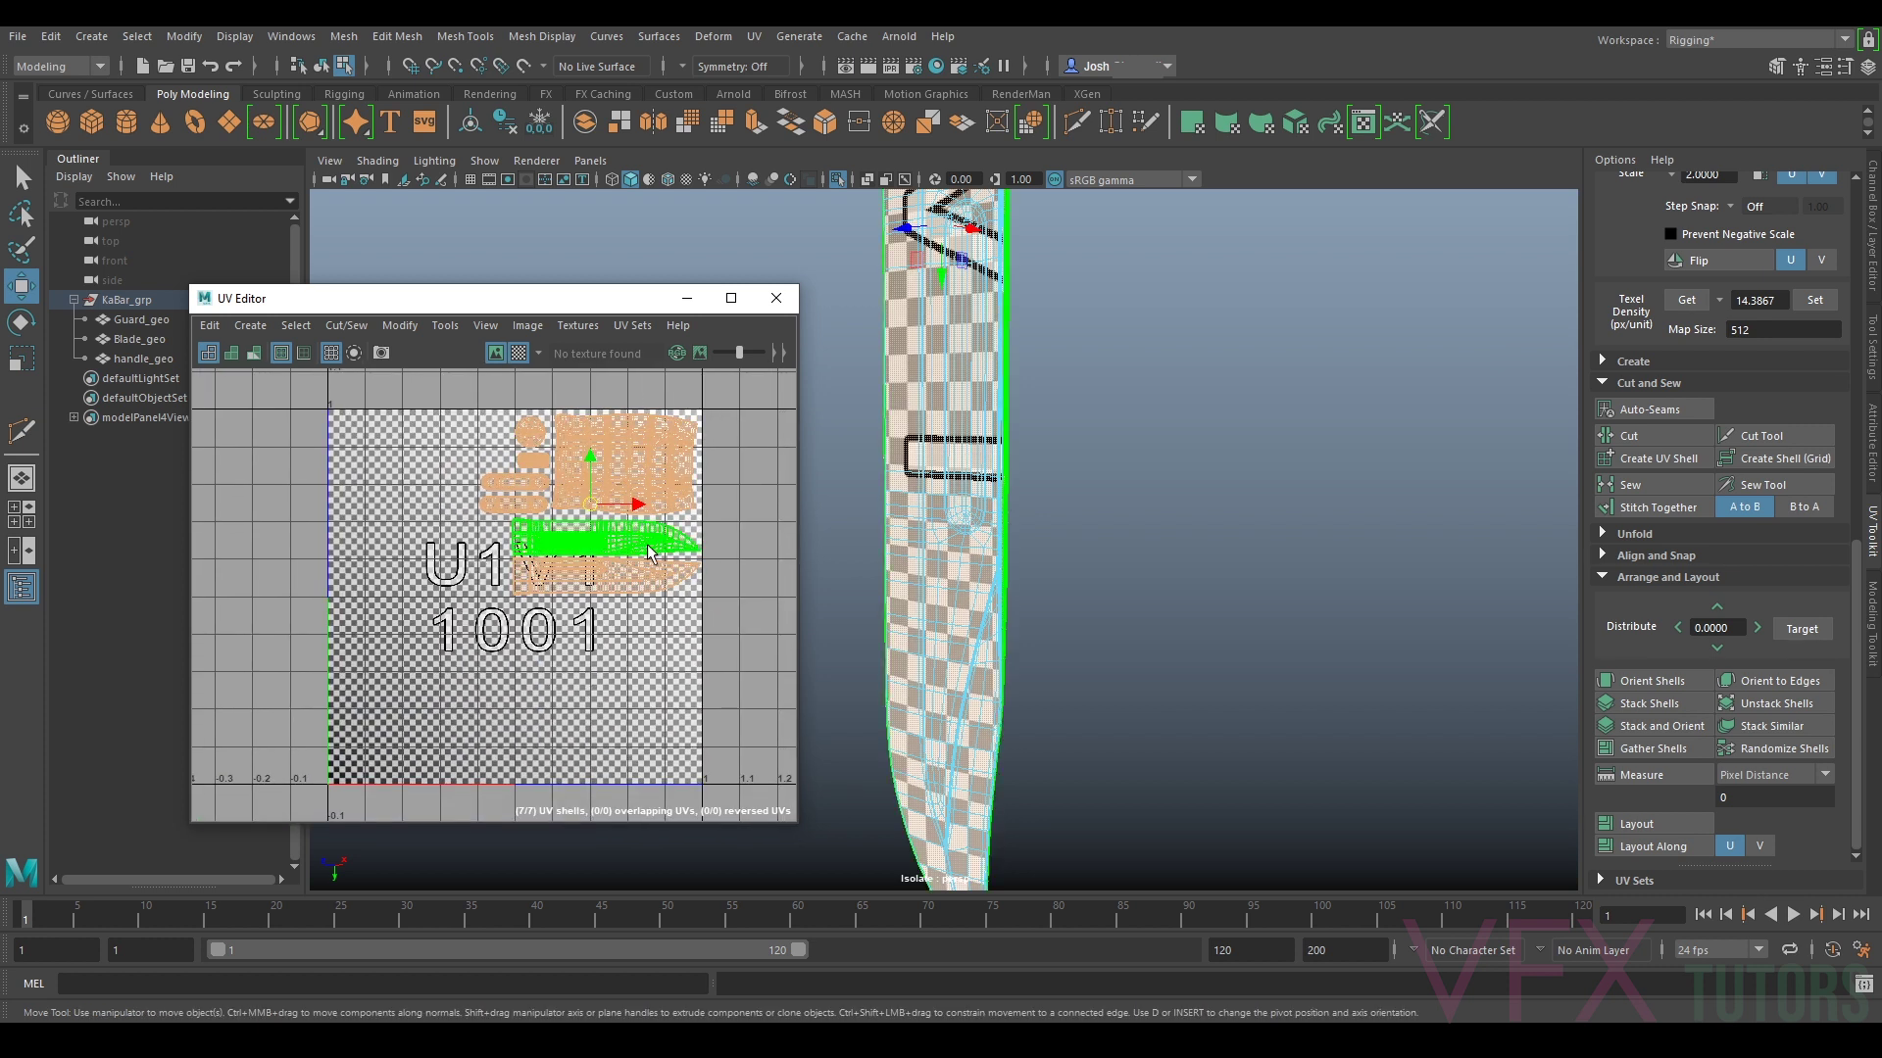
key("r")
mouse_move(602, 530)
middle_mouse_down()
mouse_move(649, 523)
mouse_move(617, 515)
middle_mouse_up()
scroll(617, 515, "down", 2)
key("w")
left_click_drag(599, 509, 551, 549)
key("r")
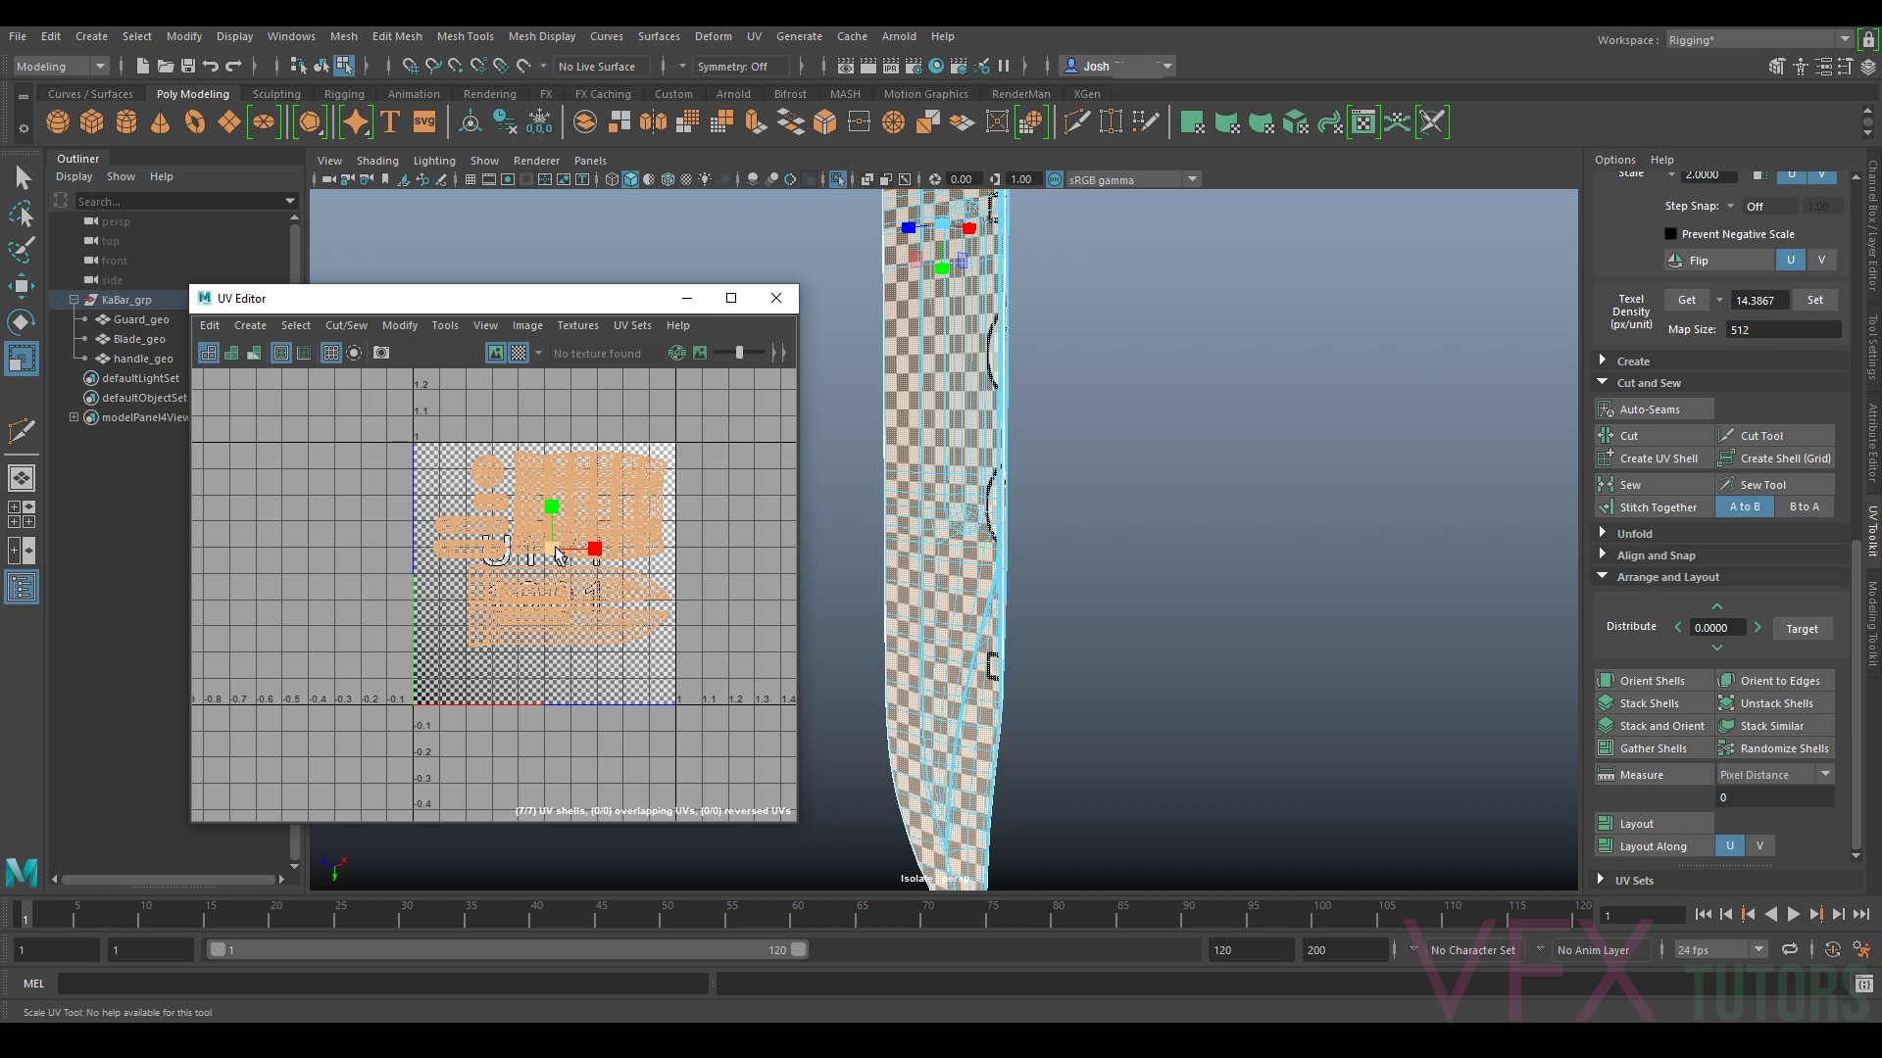
left_click_drag(559, 555, 529, 568)
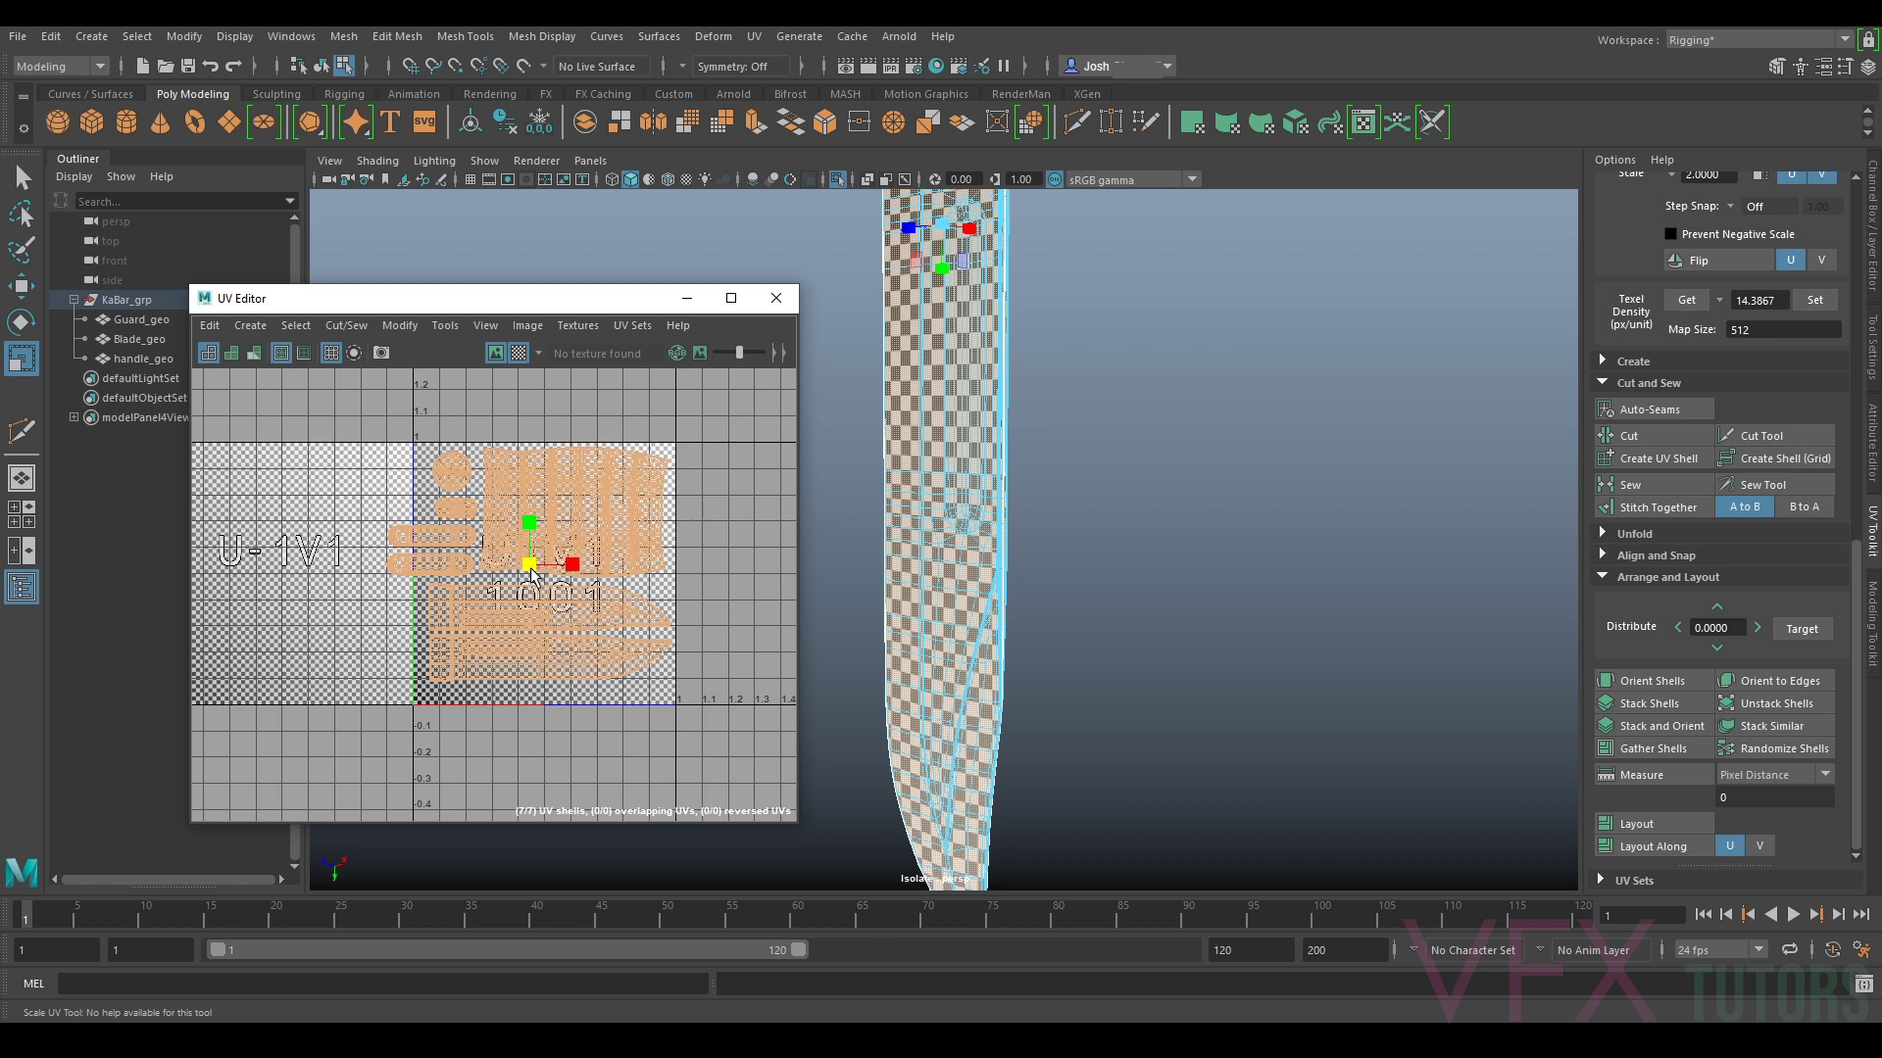
Step: Place the two guard shells side by side along the tile's bottom edge, beneath the blade shells
left_click_drag(528, 569, 470, 694)
left_click(436, 563)
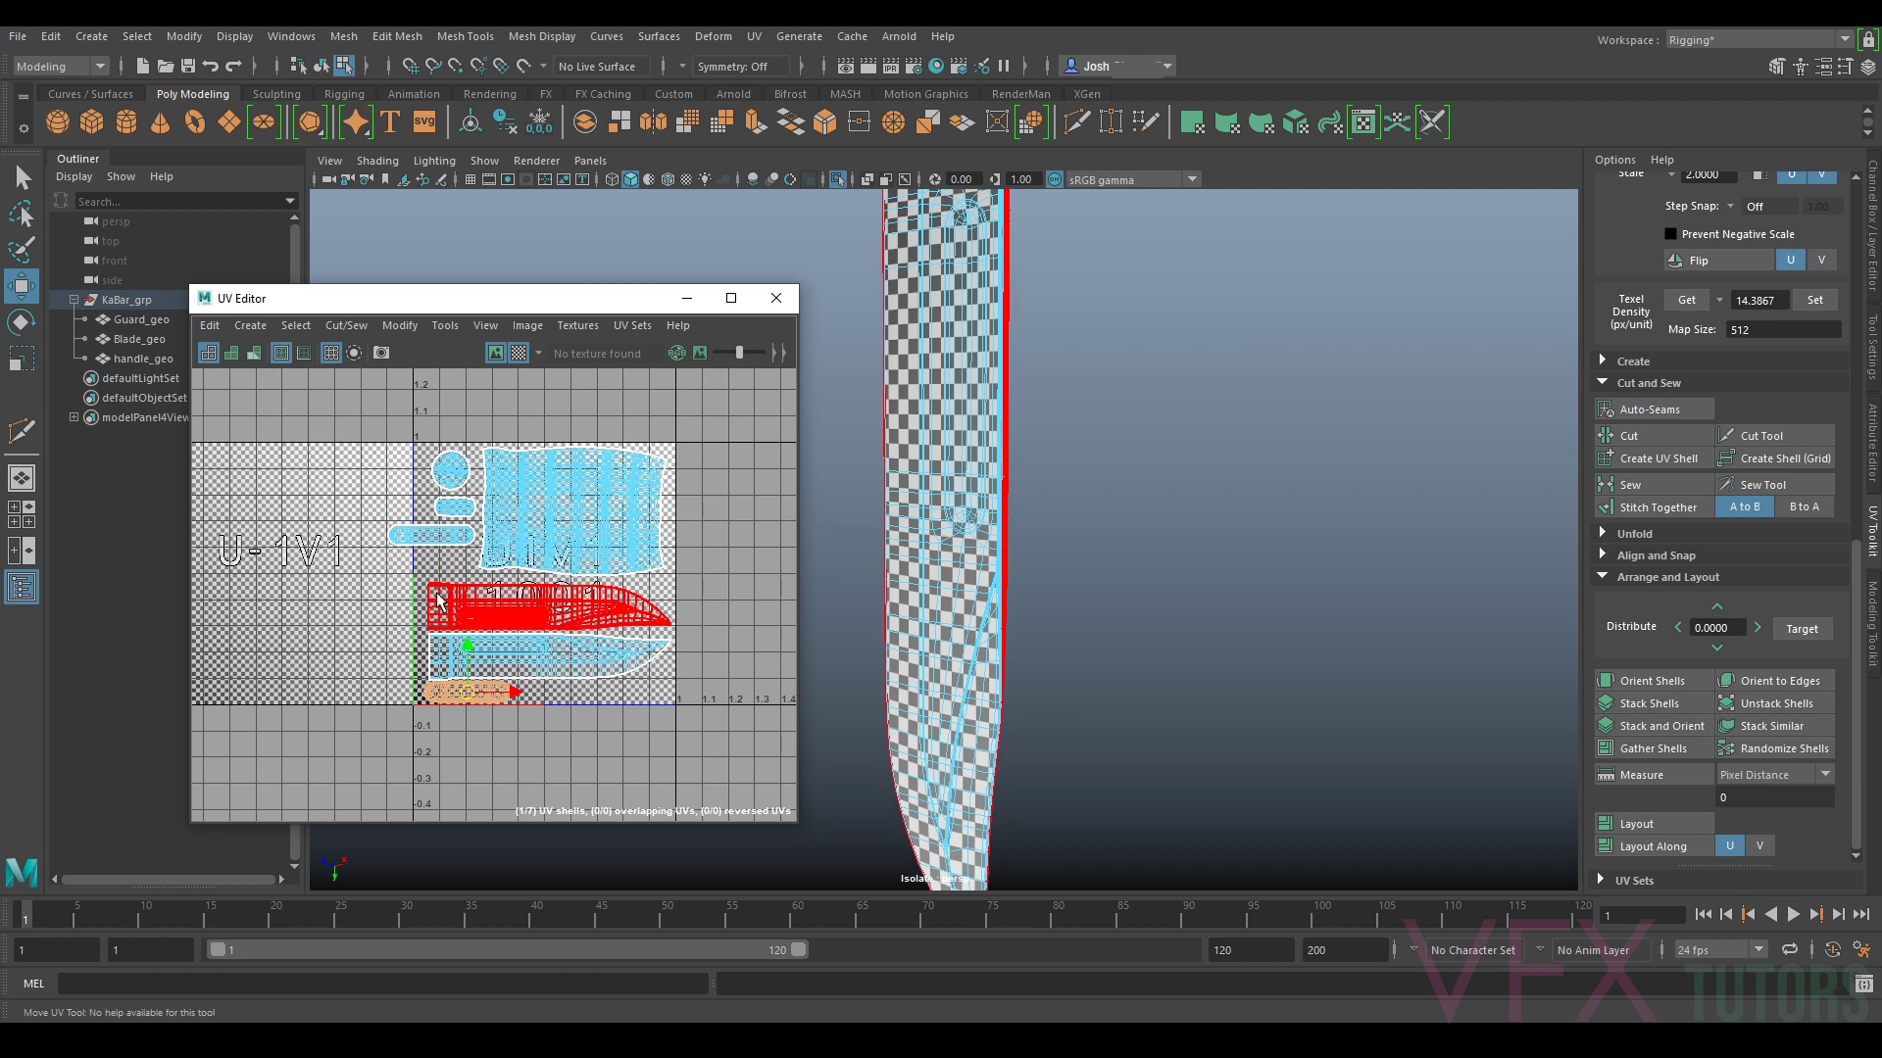
left_click(433, 537)
left_click_drag(433, 541, 526, 644)
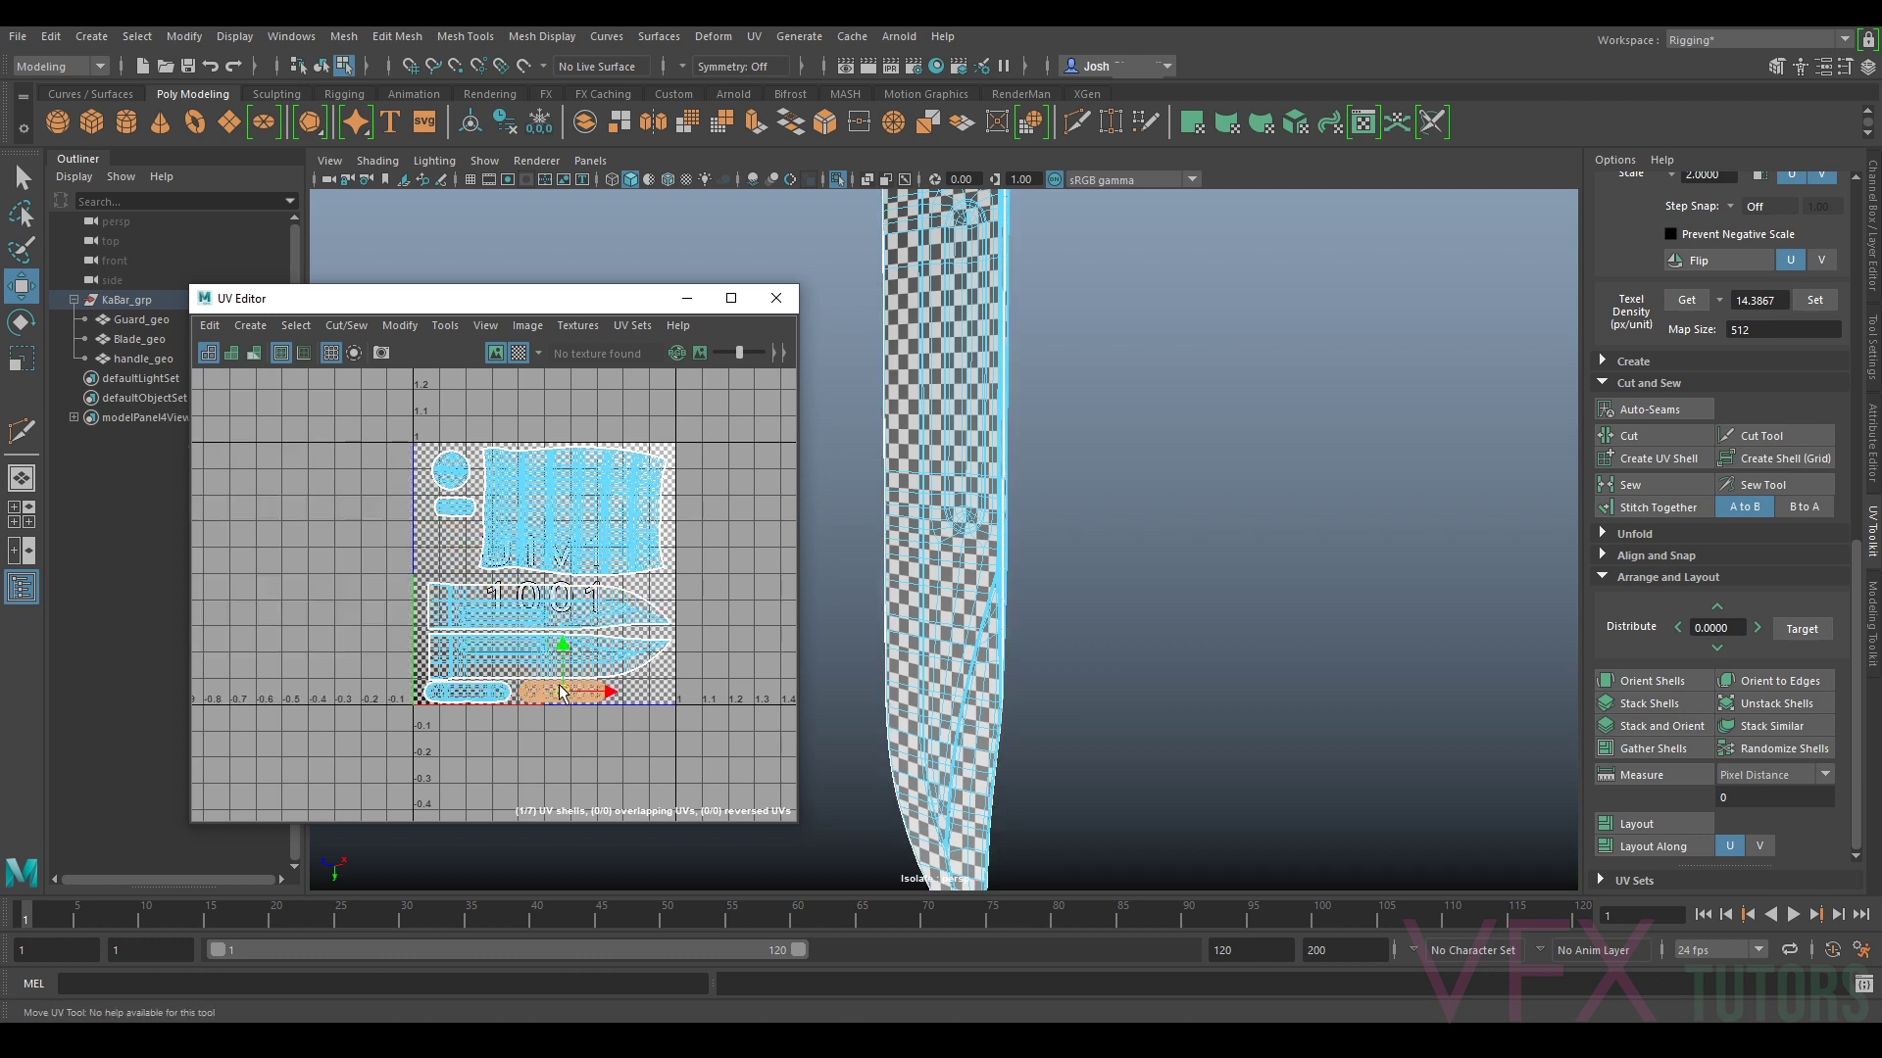
Step: Even out the spacing of the blade and guard shell pairs and center the small strip shell under the round one
scroll(560, 692, "up", 4)
left_click(530, 521)
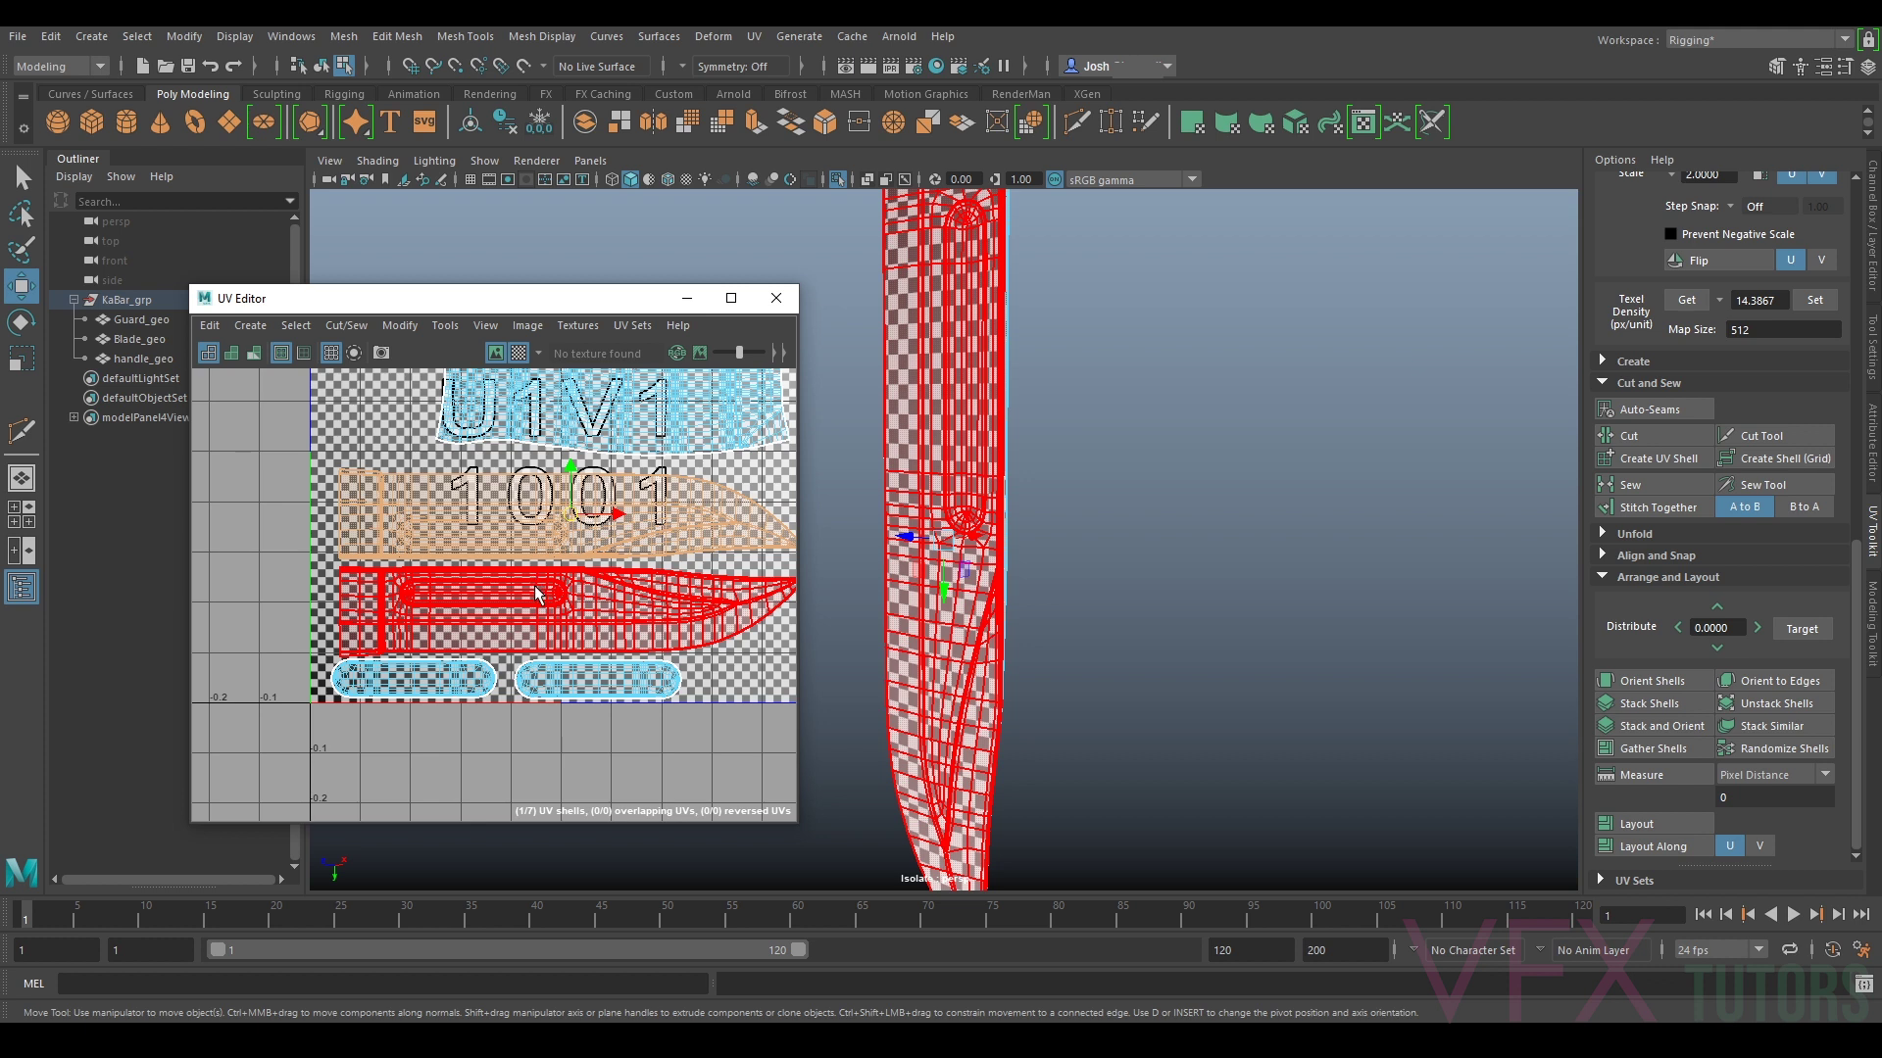
left_click(538, 594, "shift")
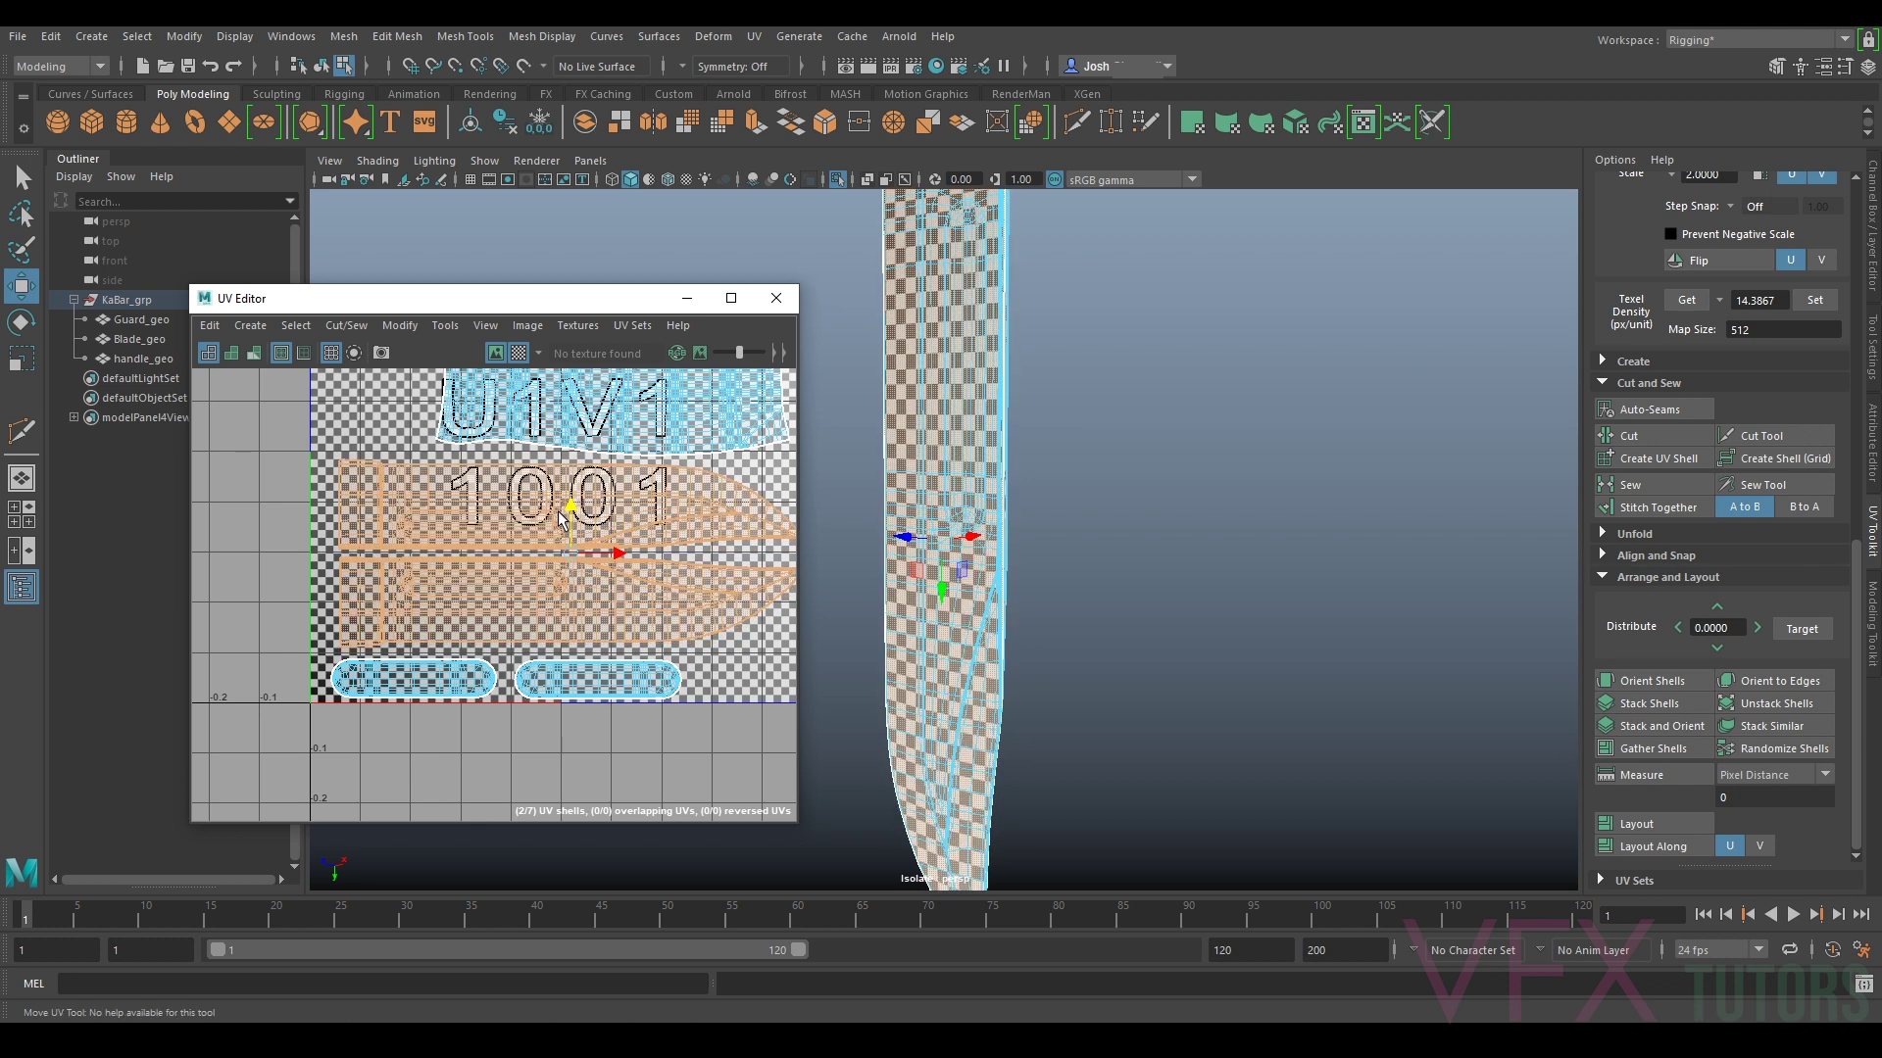
left_click(432, 678)
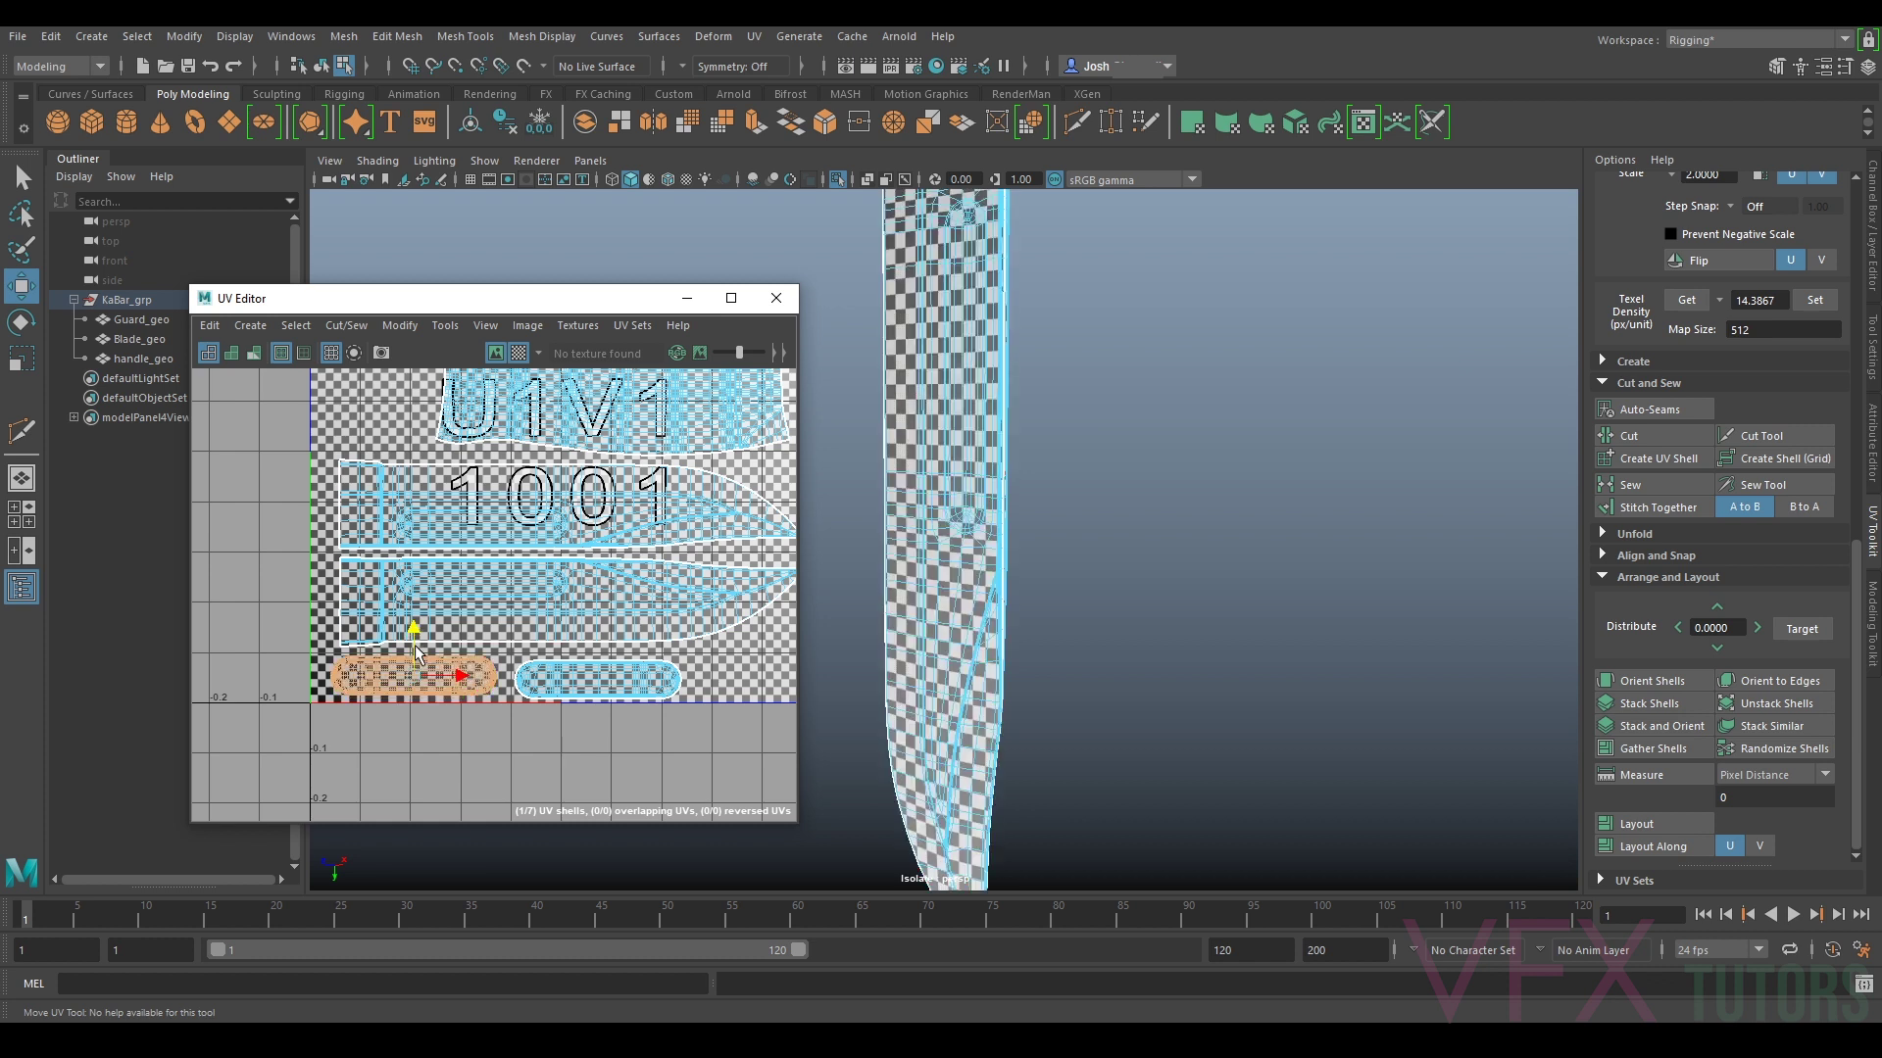
left_click(621, 683, "shift")
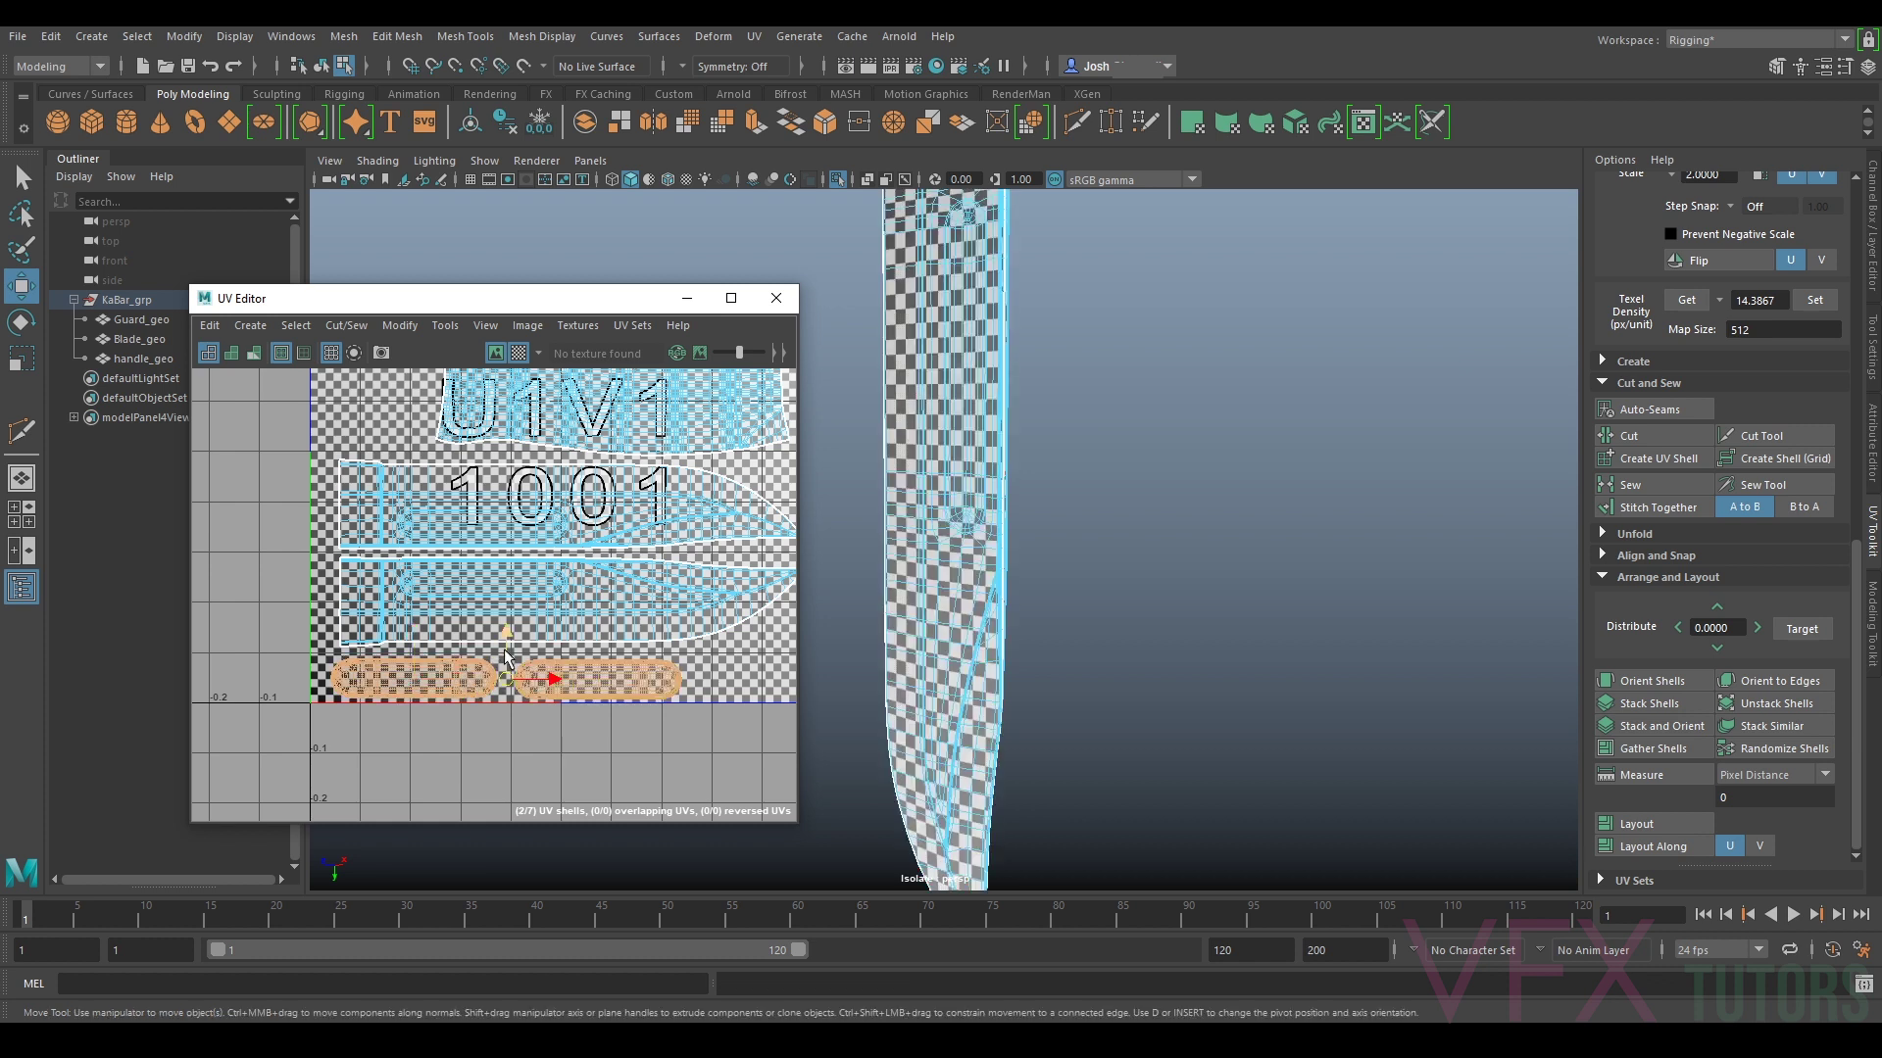
scroll(507, 651, "down", 3)
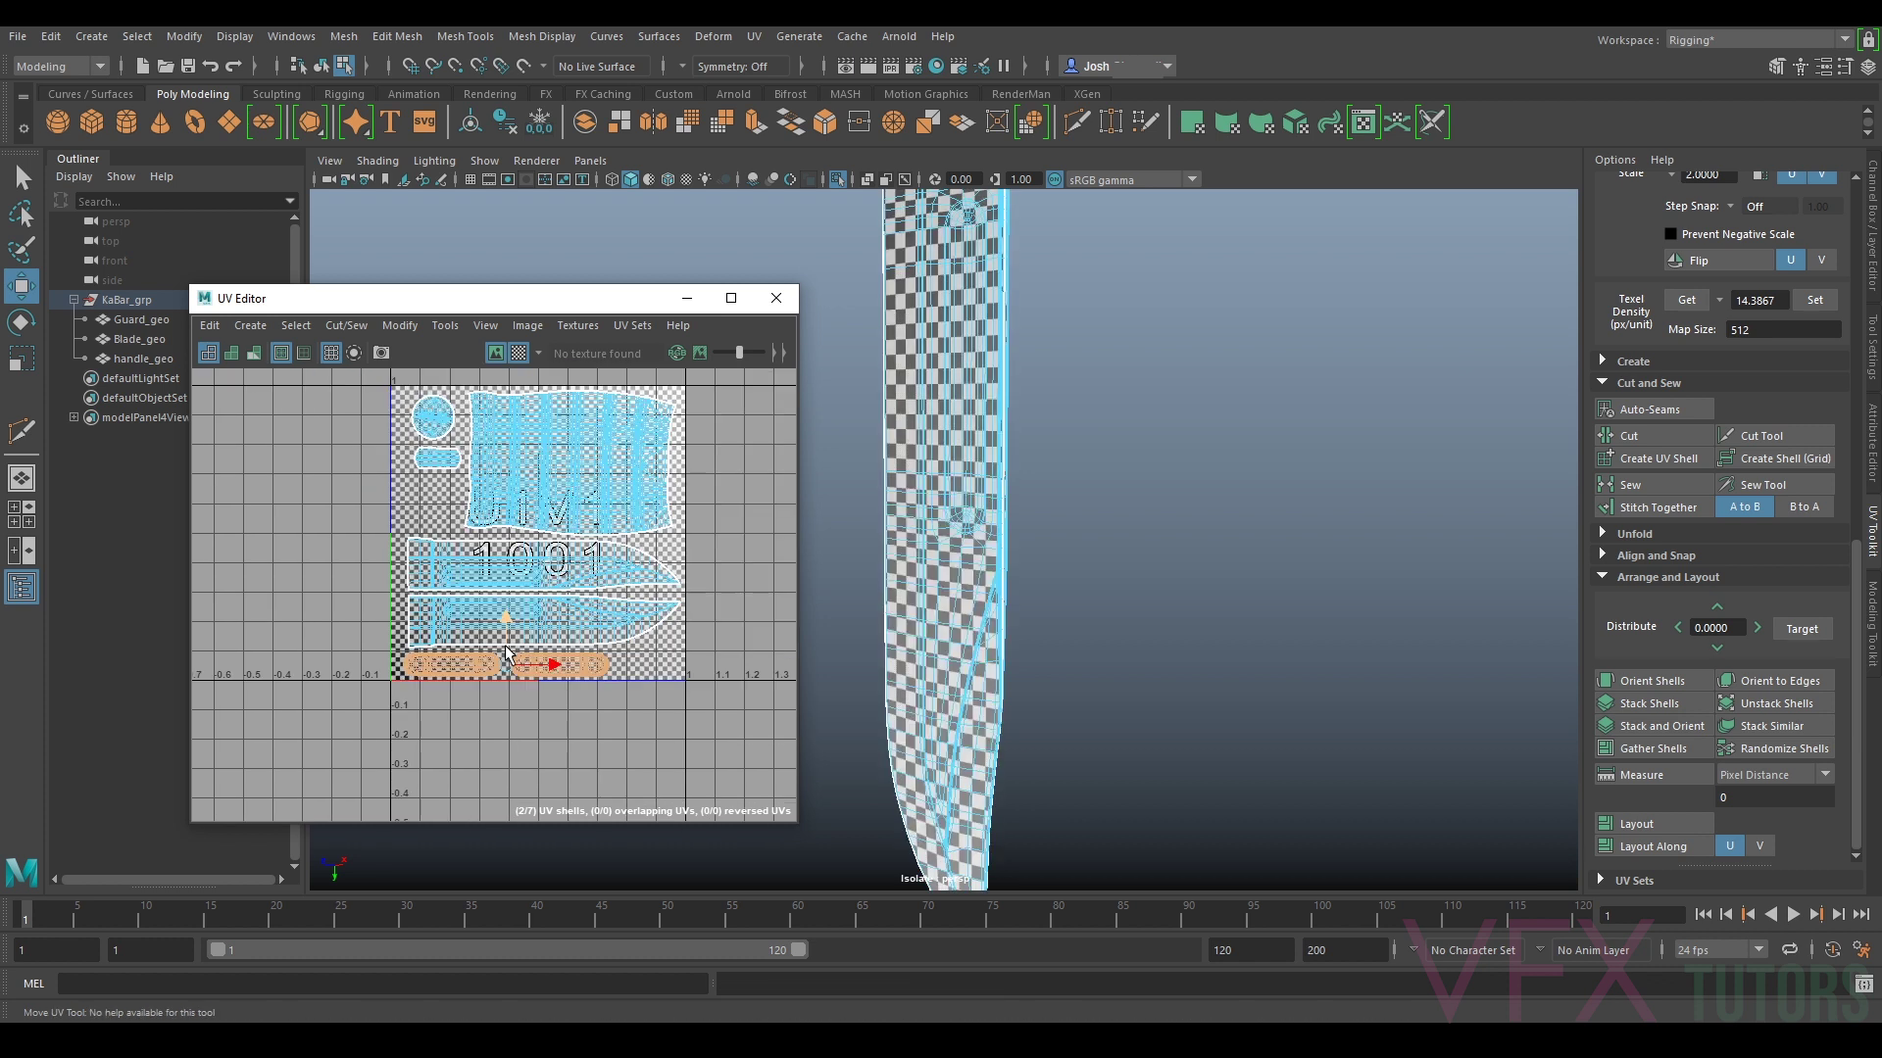
left_click(467, 521)
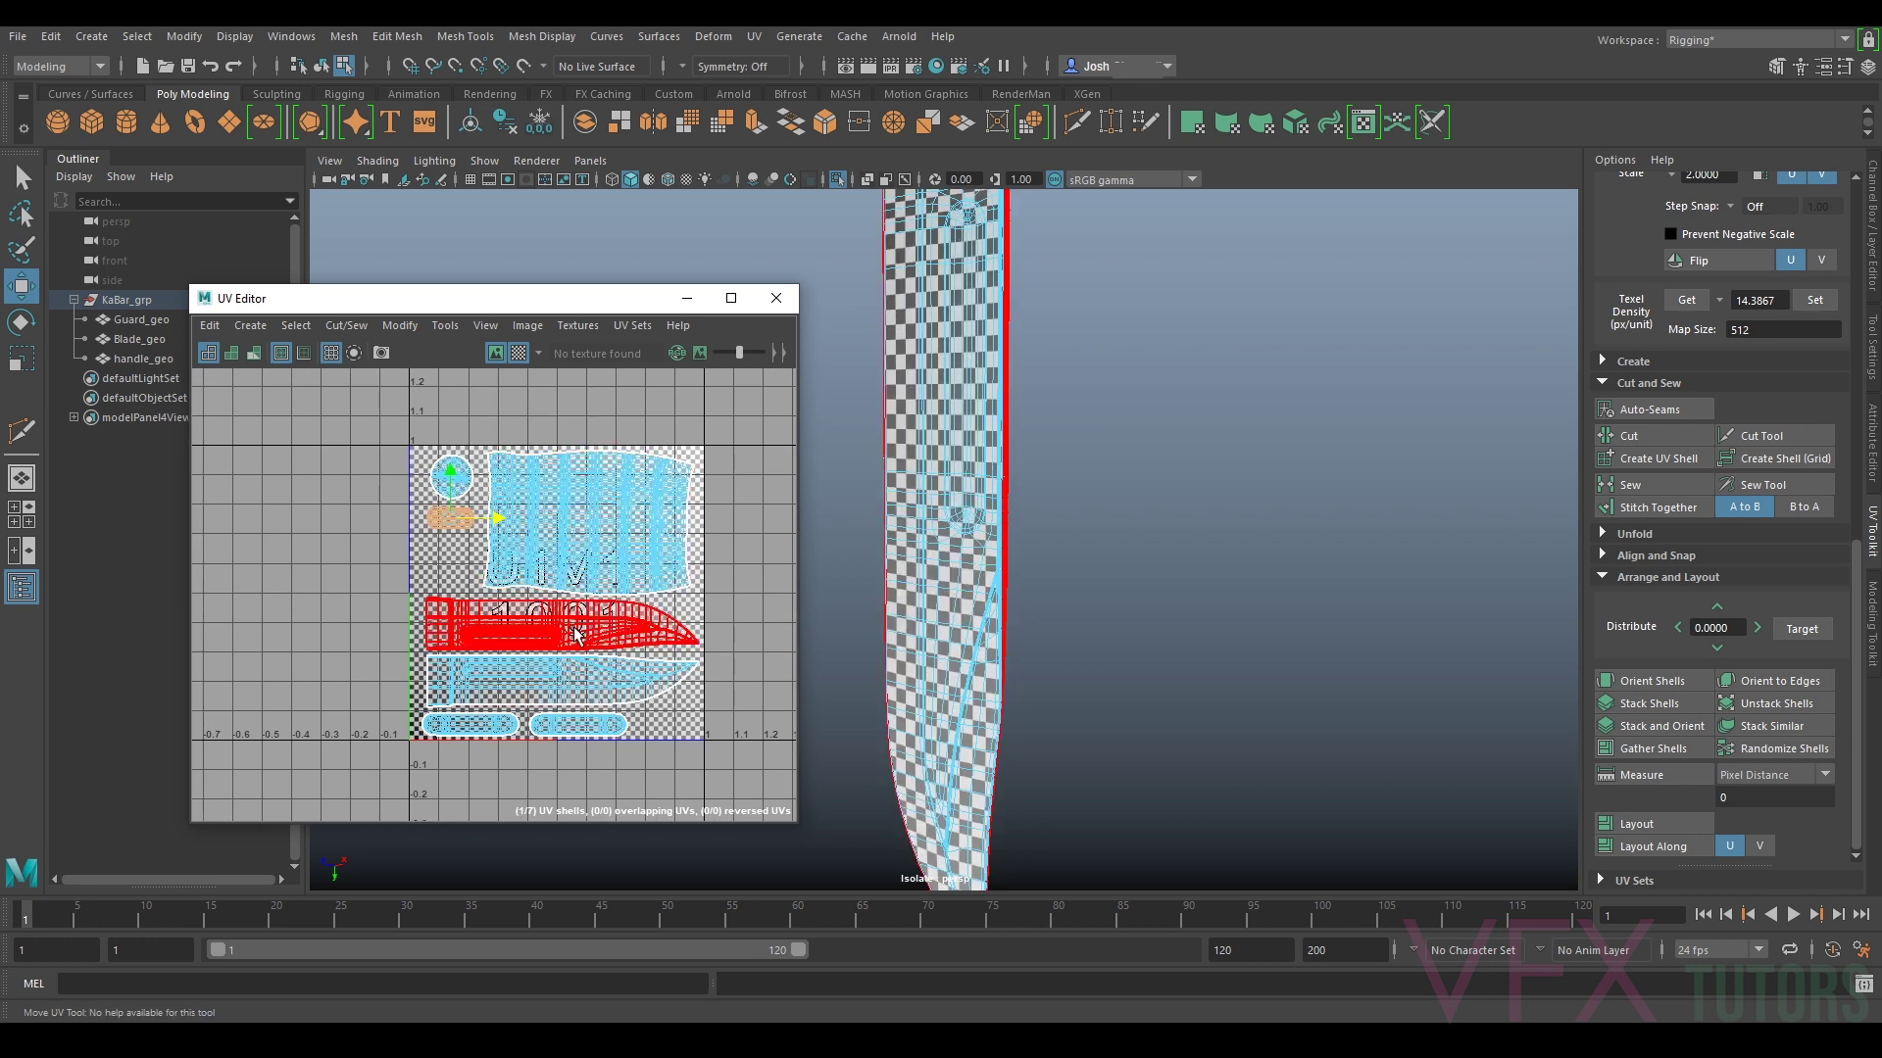
Step: Examine the finished UV layout up close for gaps between the shells and clearance from the tile borders
scroll(579, 627, "down", 2)
scroll(643, 678, "up", 3)
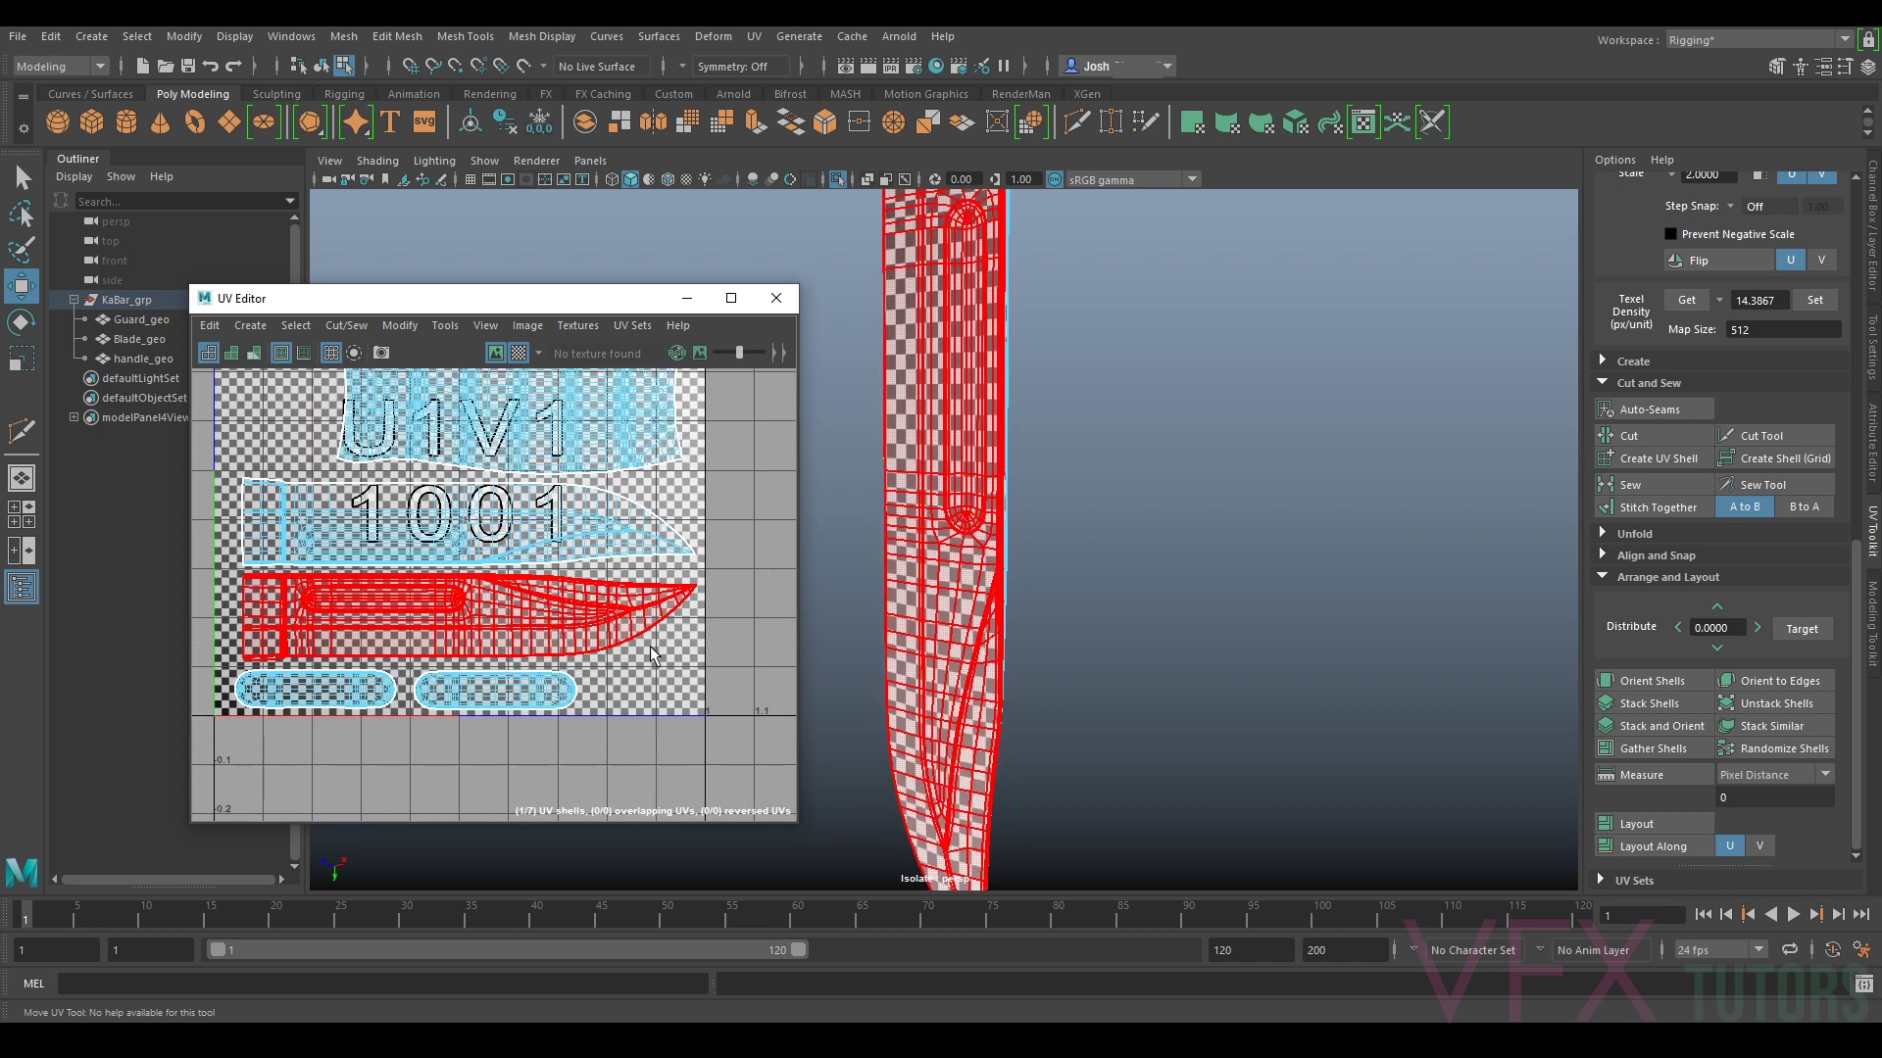
middle_click_drag(588, 534, 697, 532, "alt")
scroll(697, 532, "up", 4)
middle_click_drag(250, 728, 310, 568, "alt")
middle_click_drag(666, 594, 419, 628, "alt")
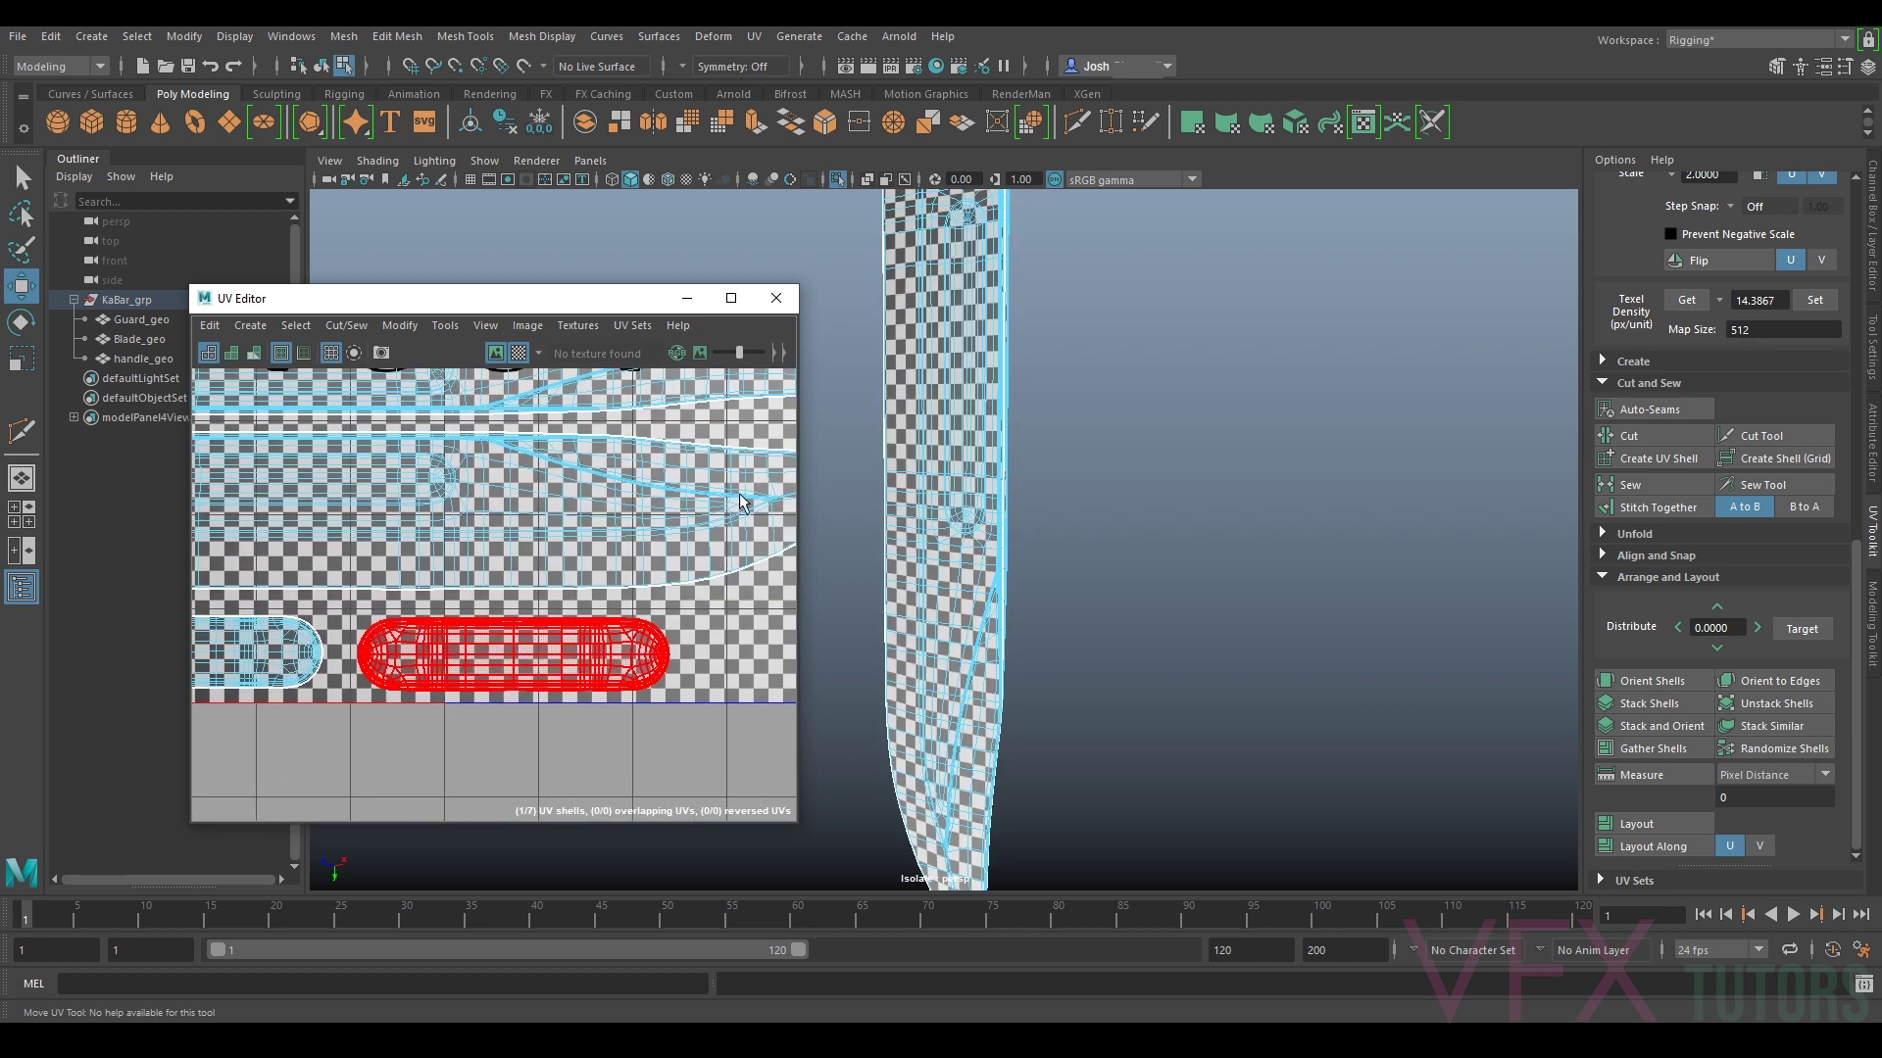
scroll(737, 503, "down", 4)
middle_click_drag(627, 498, 595, 657, "alt")
middle_click_drag(583, 439, 663, 667, "alt")
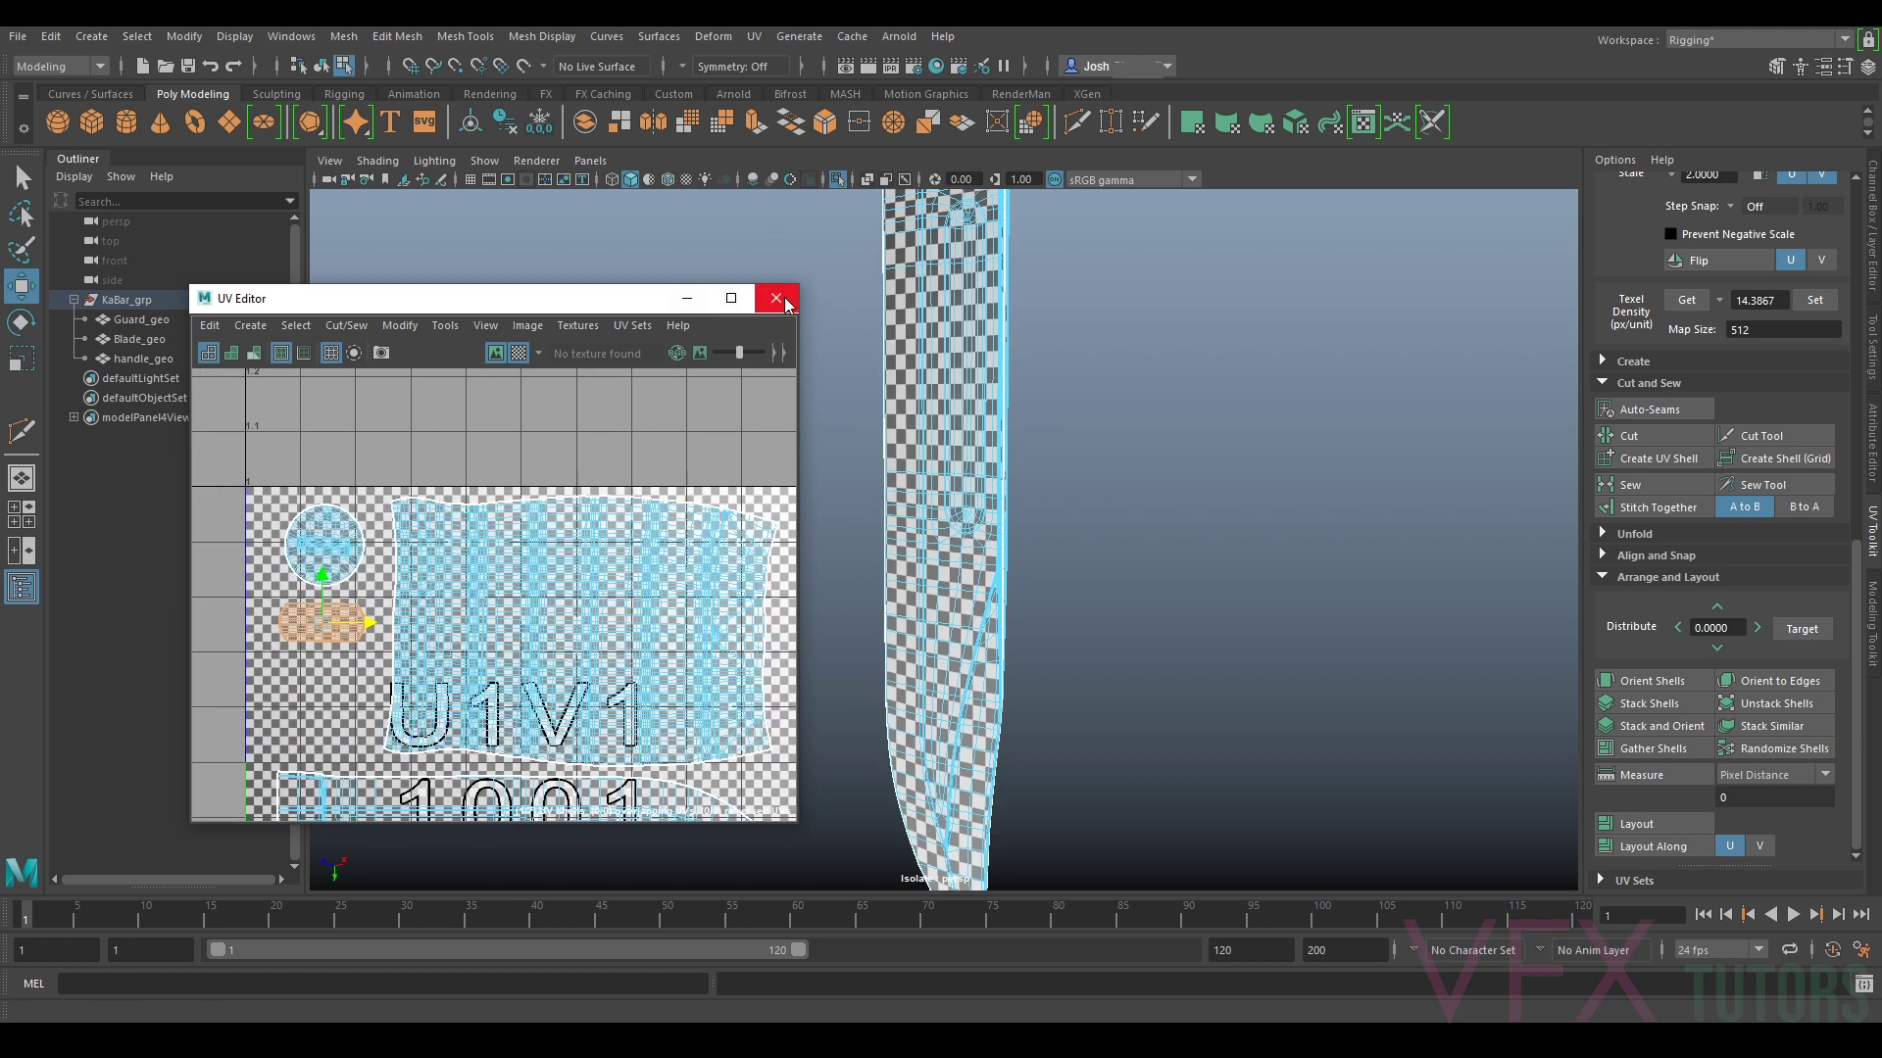
Step: Minimize the UV Editor, exit isolation to show the whole knife, and inspect the checker pattern on its handle, guard and blade
left_click(669, 310)
key("f")
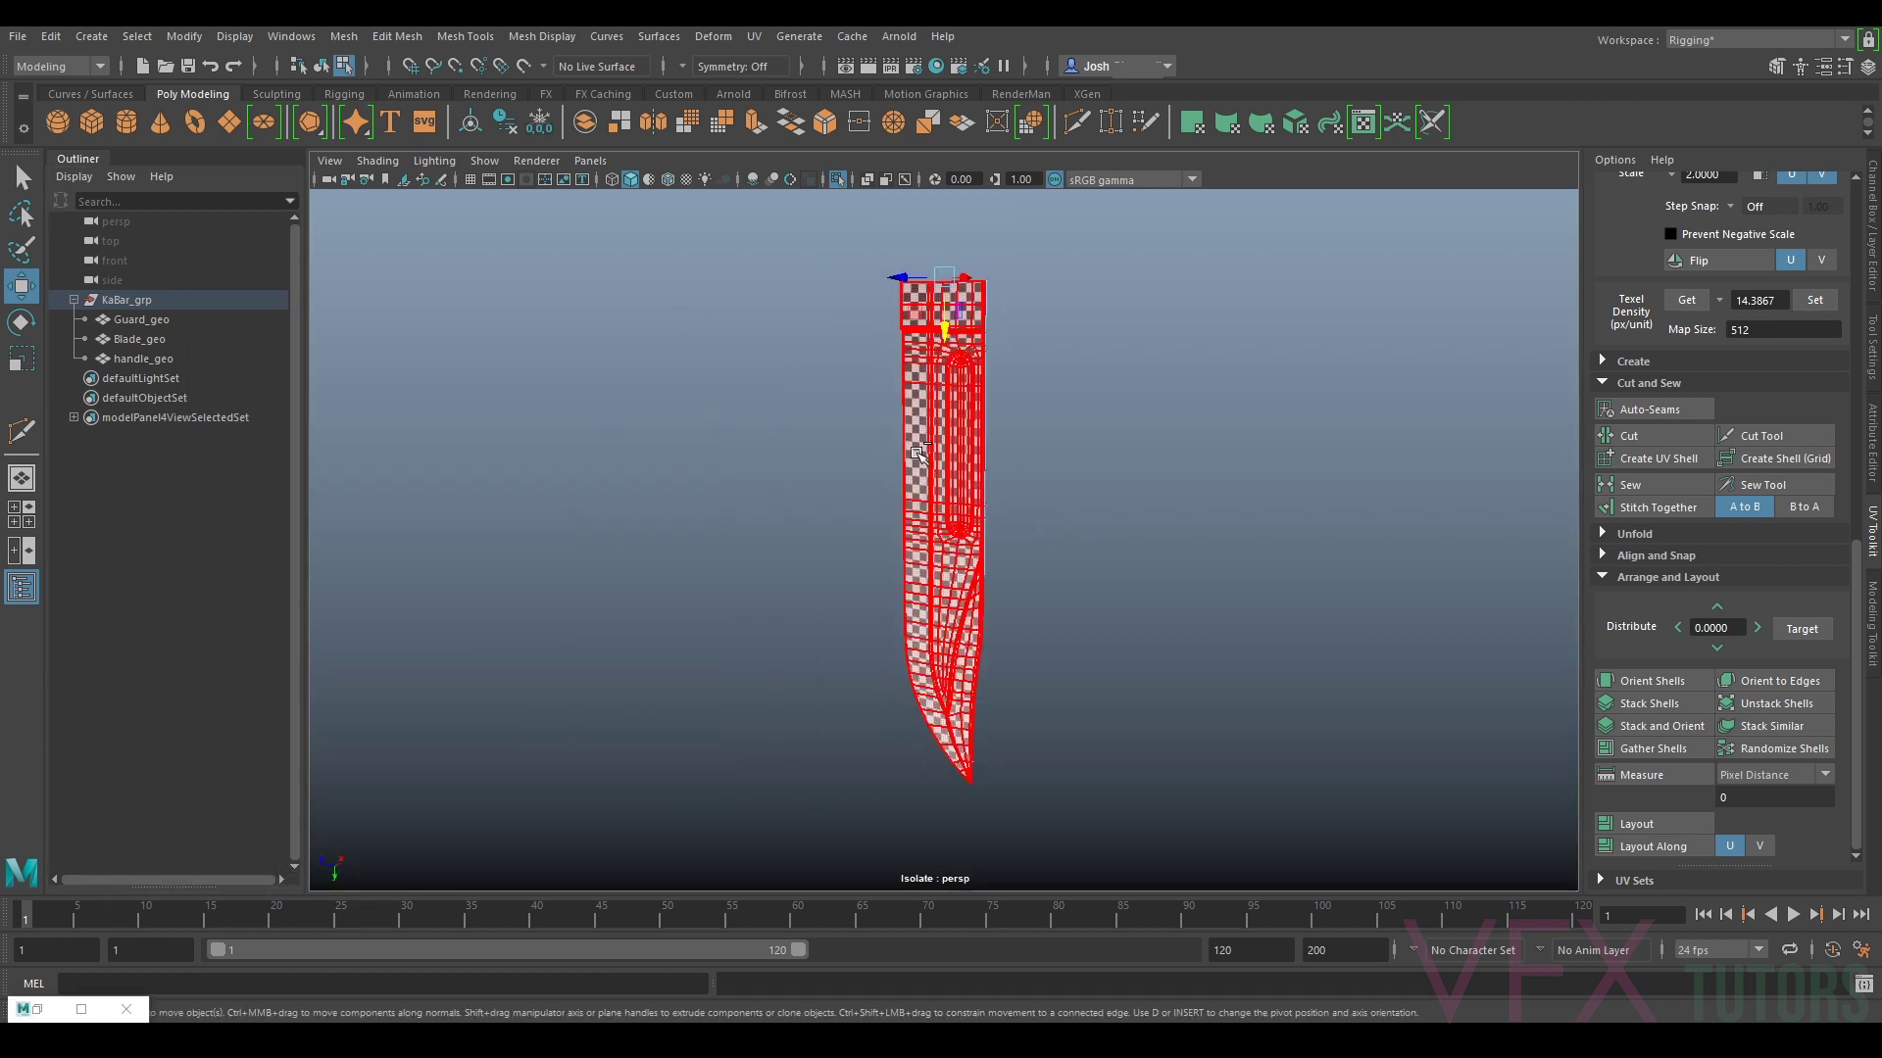
key("ctrl+1")
left_click_drag(1052, 341, 1139, 427, "alt")
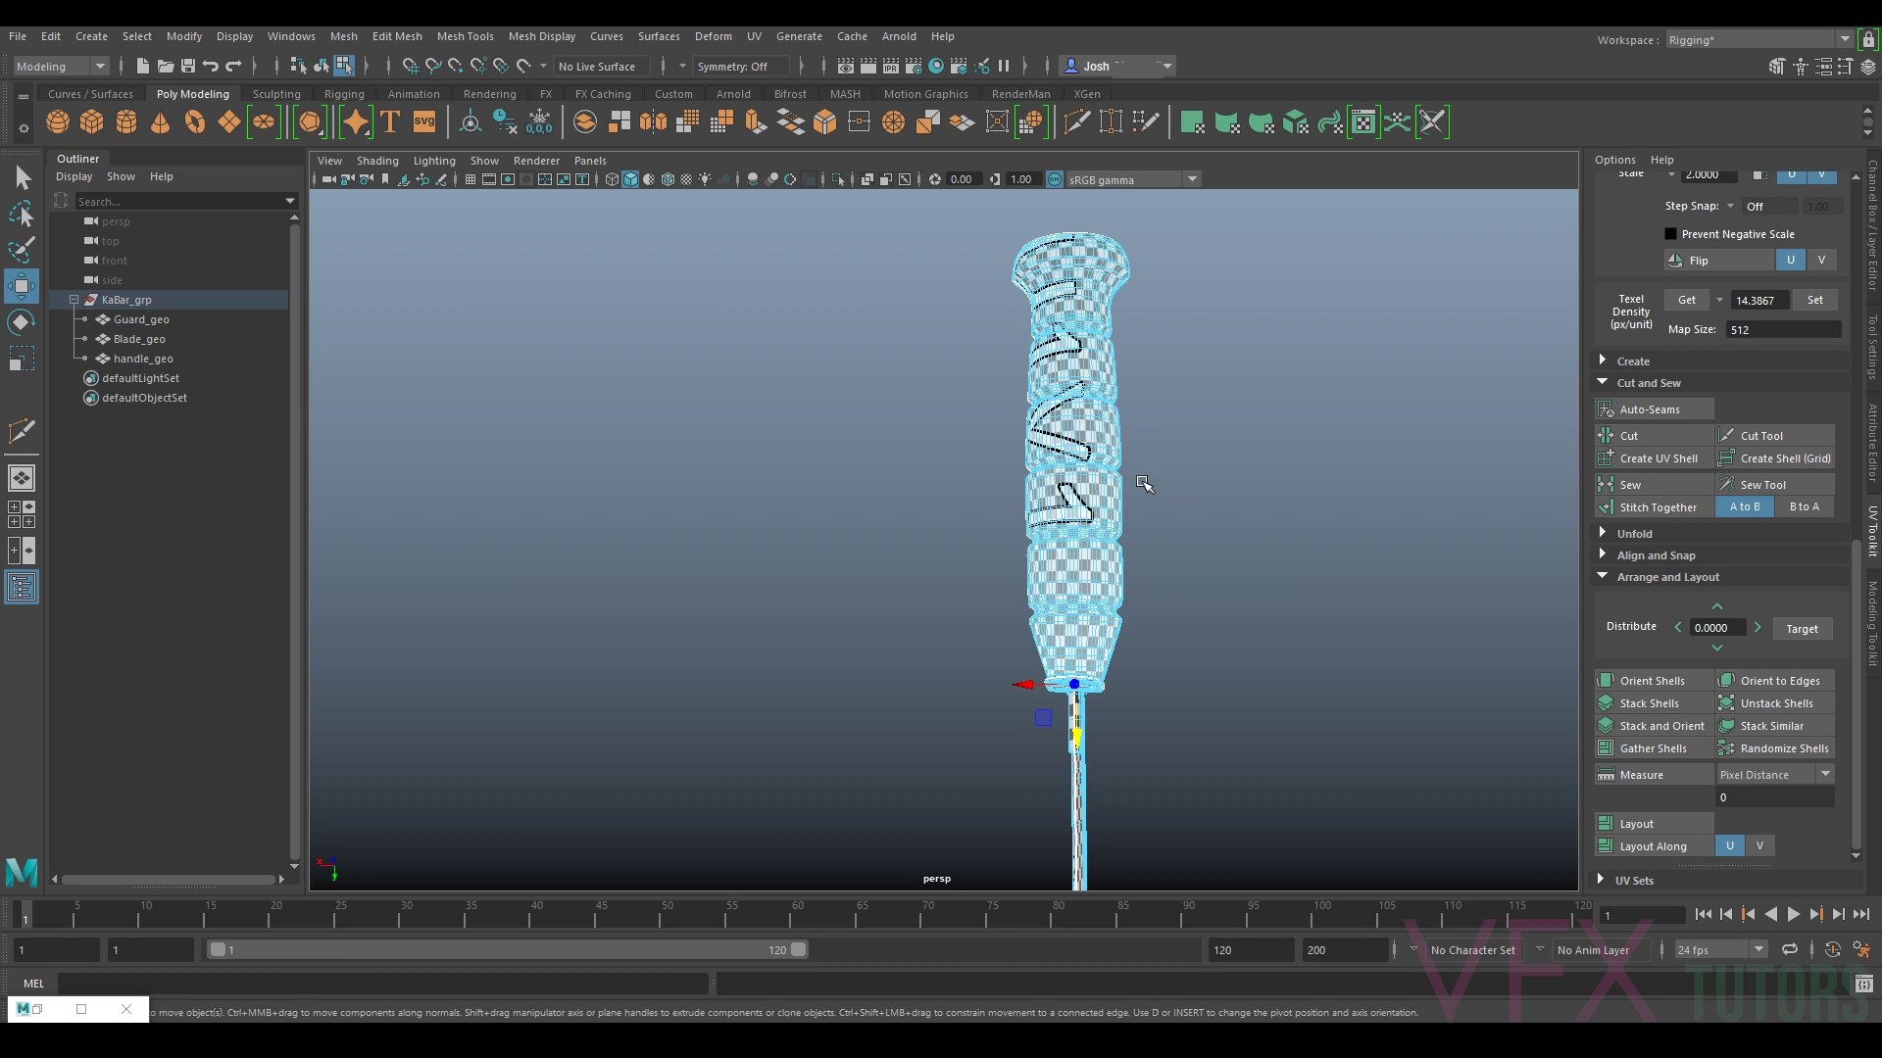
middle_click_drag(1240, 558, 1222, 298, "alt")
left_click_drag(1222, 298, 999, 452, "alt")
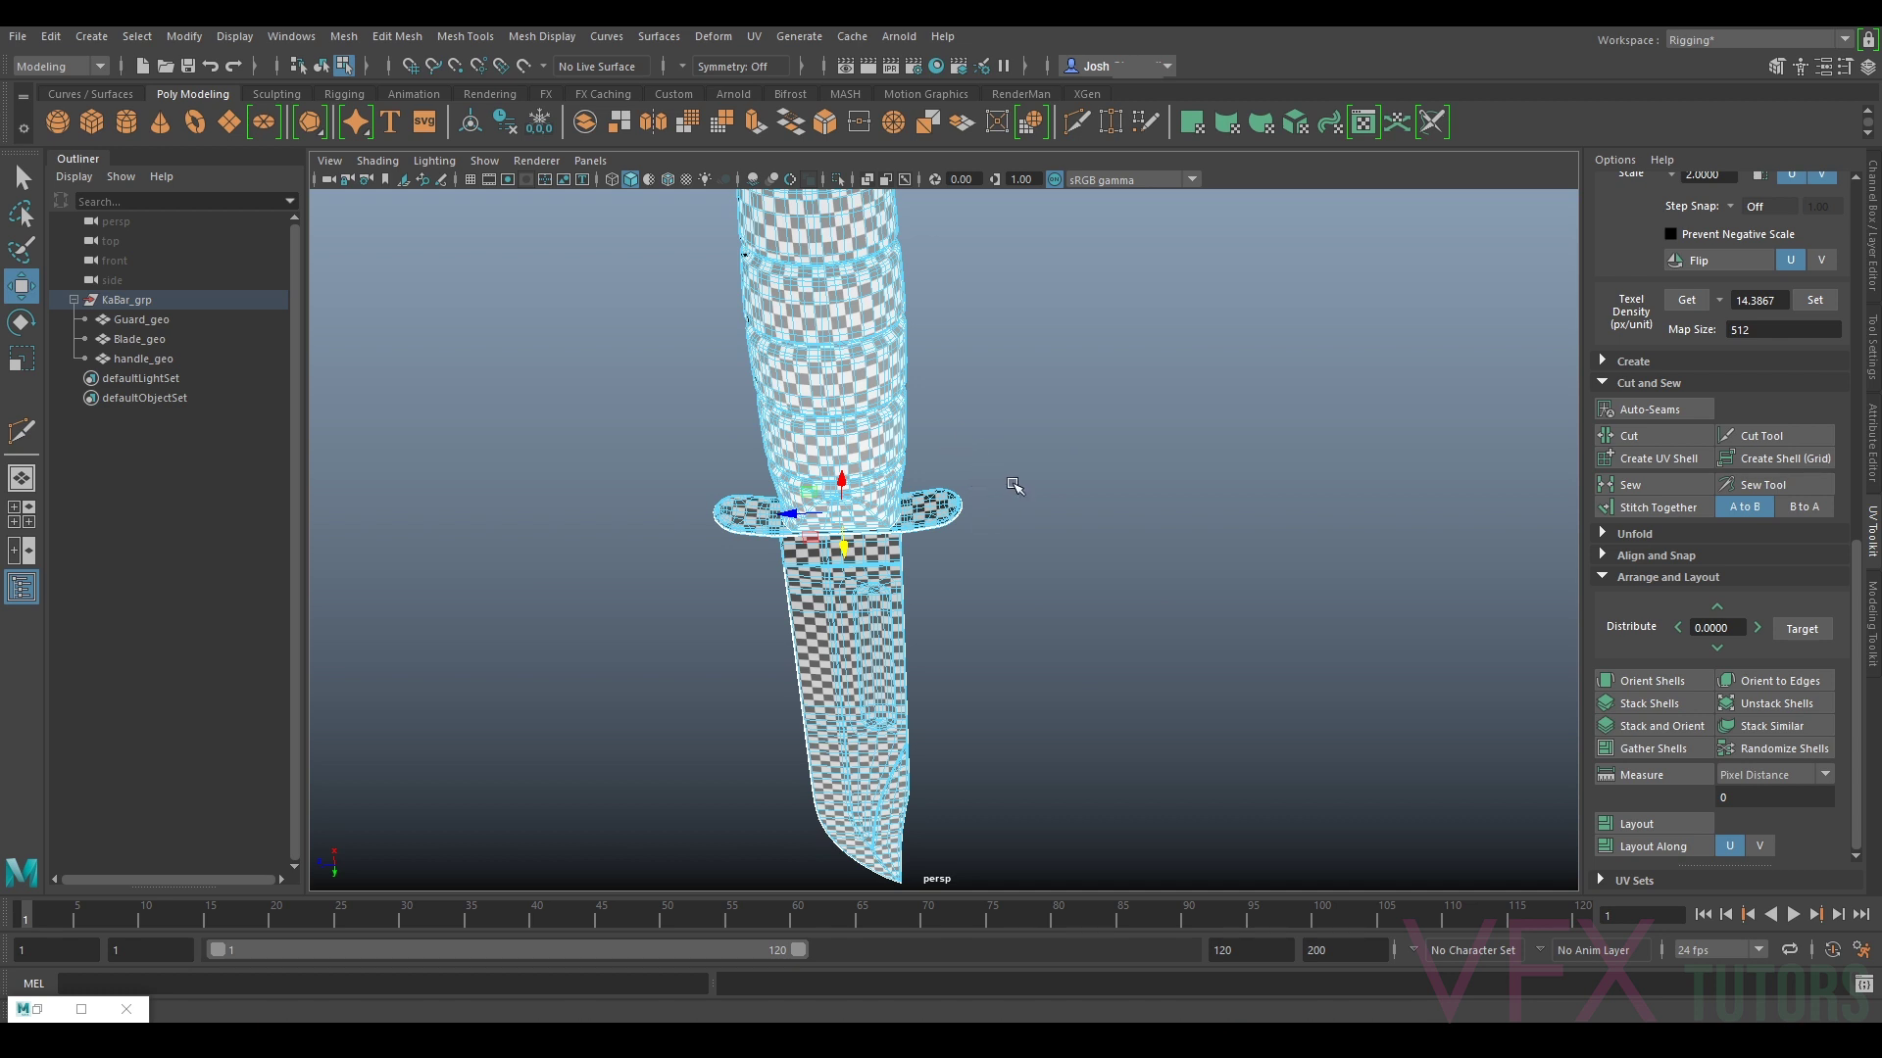
left_click_drag(1014, 486, 1073, 528, "alt")
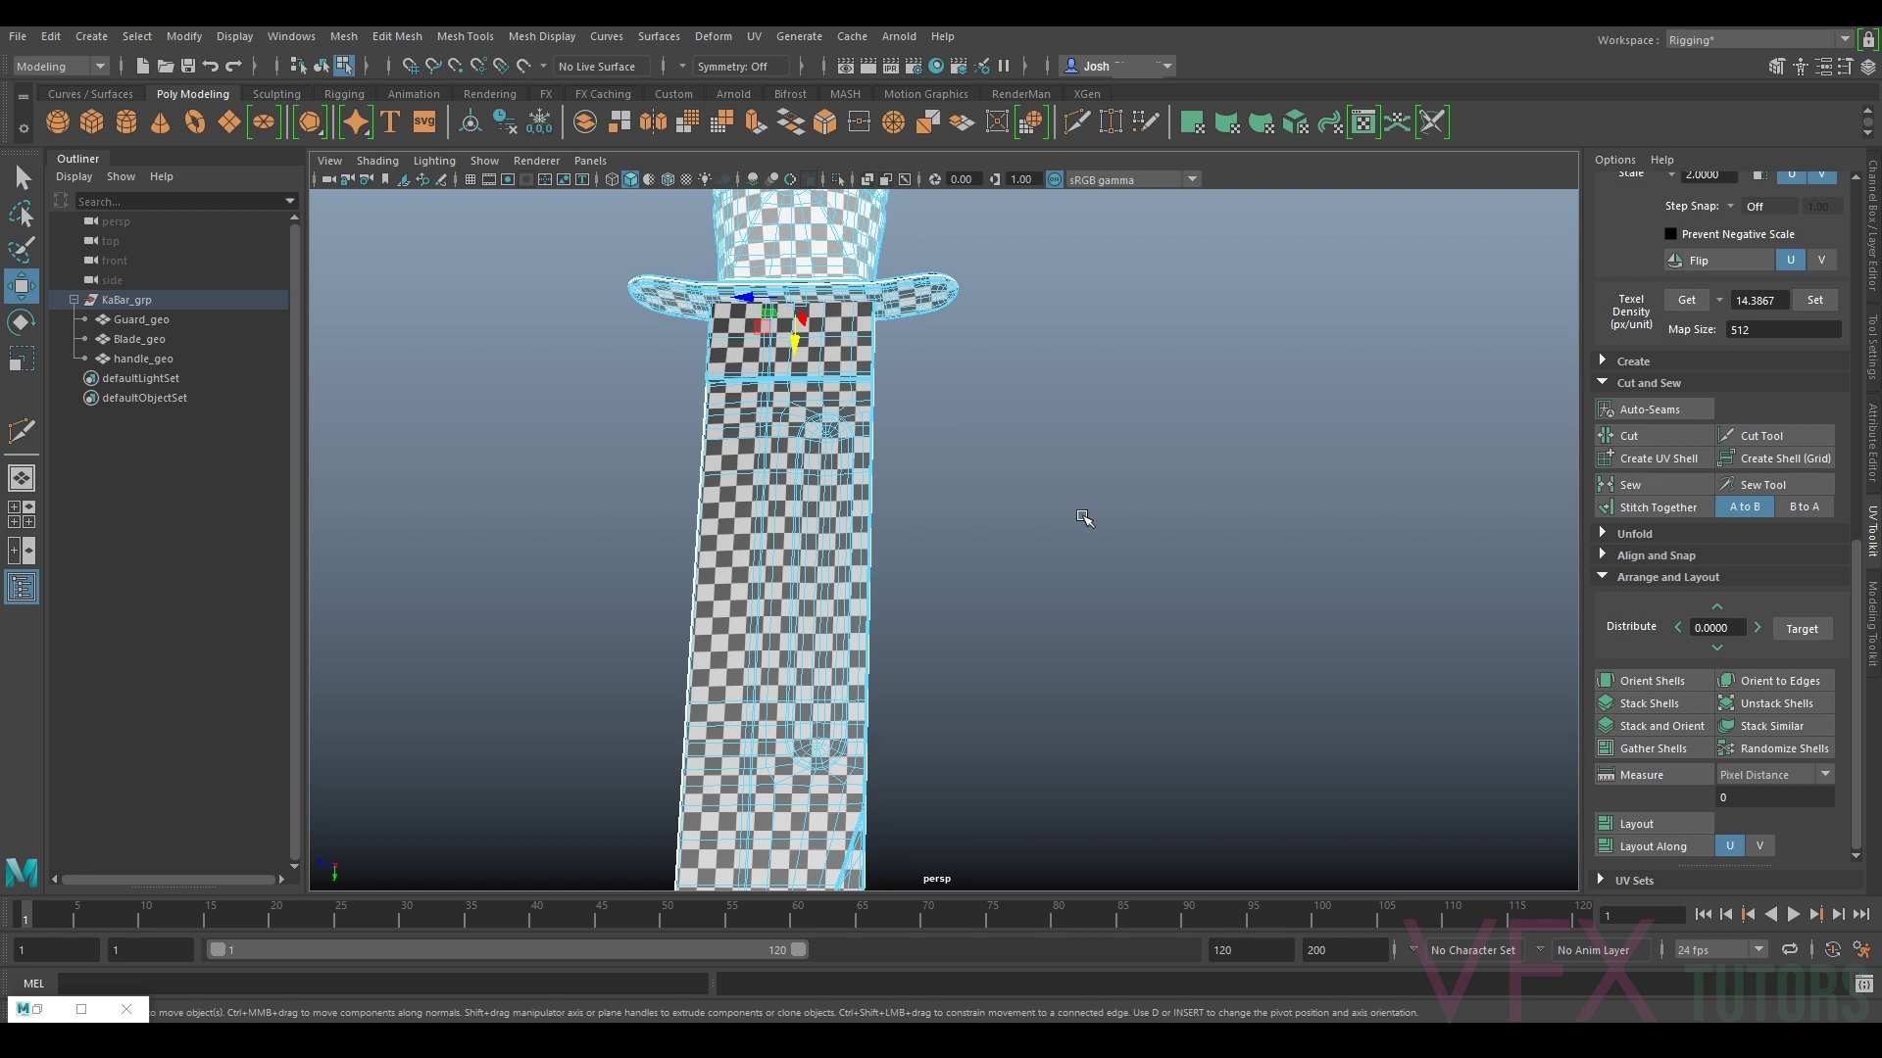
left_click_drag(1088, 626, 1052, 701, "alt")
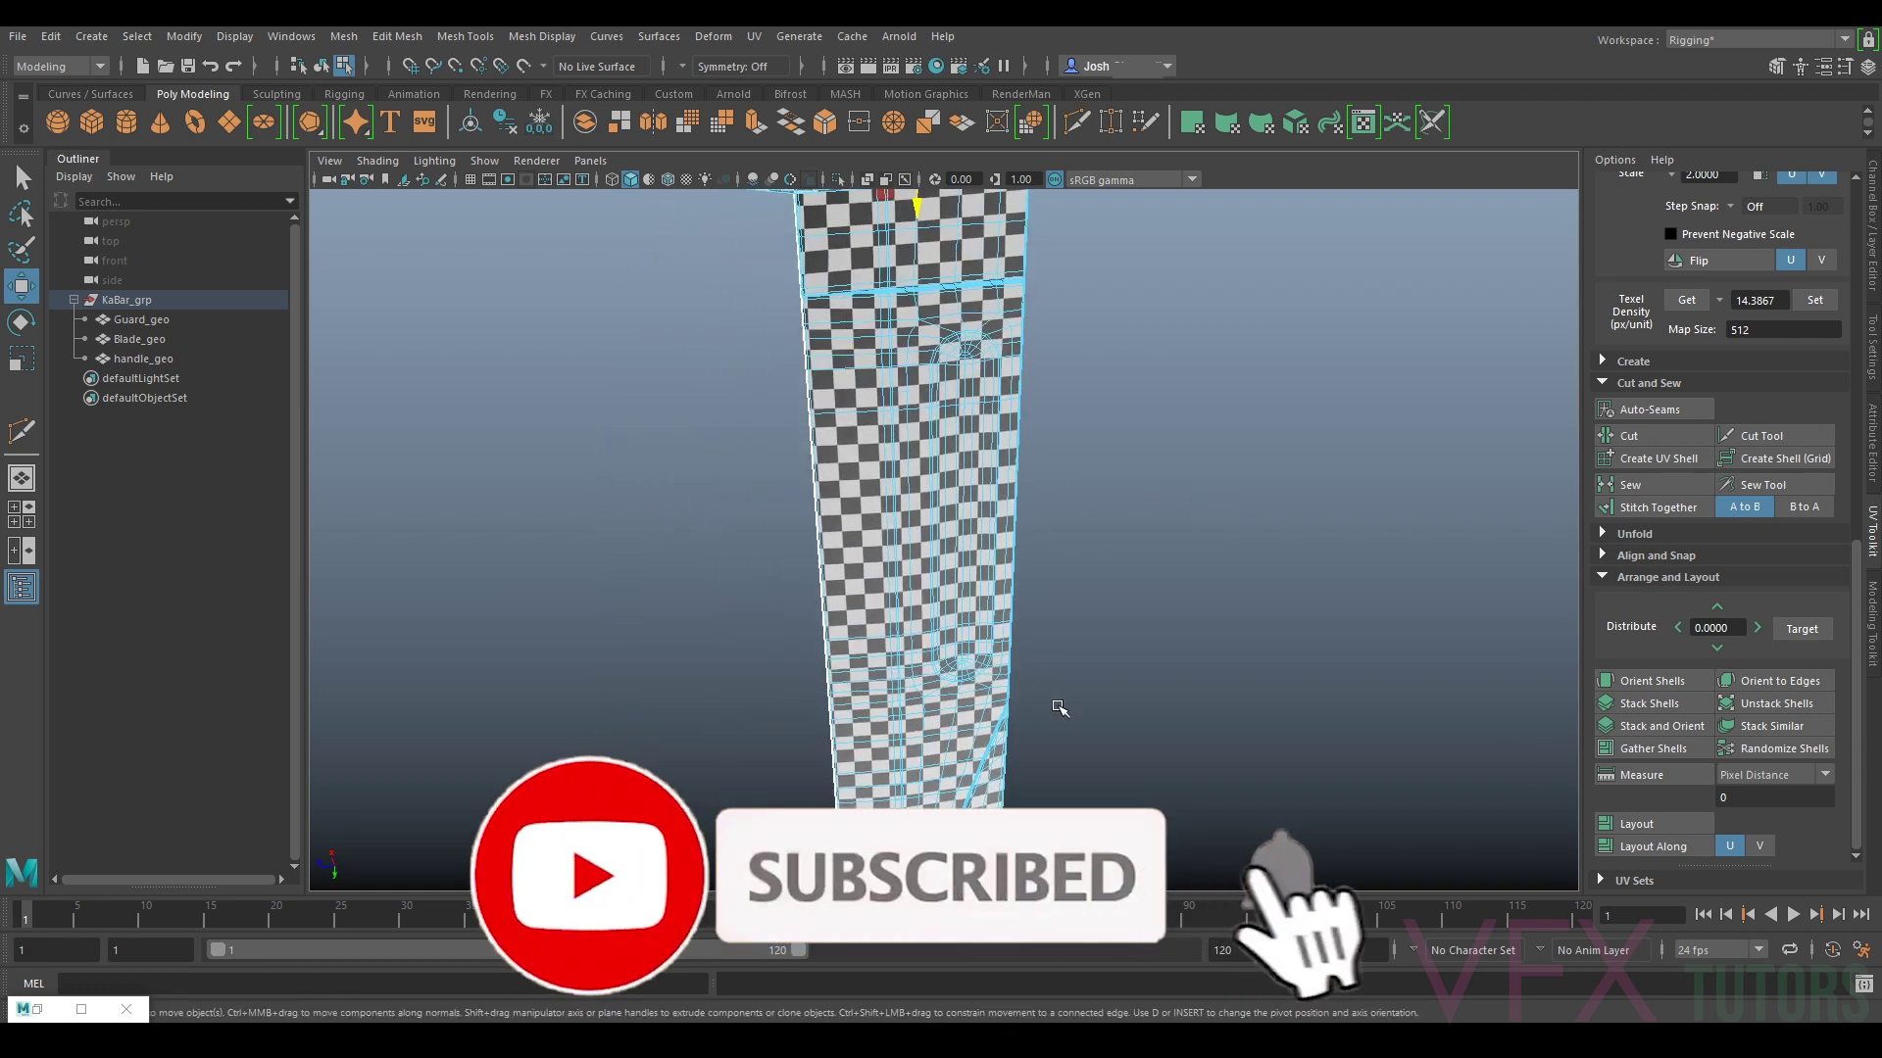